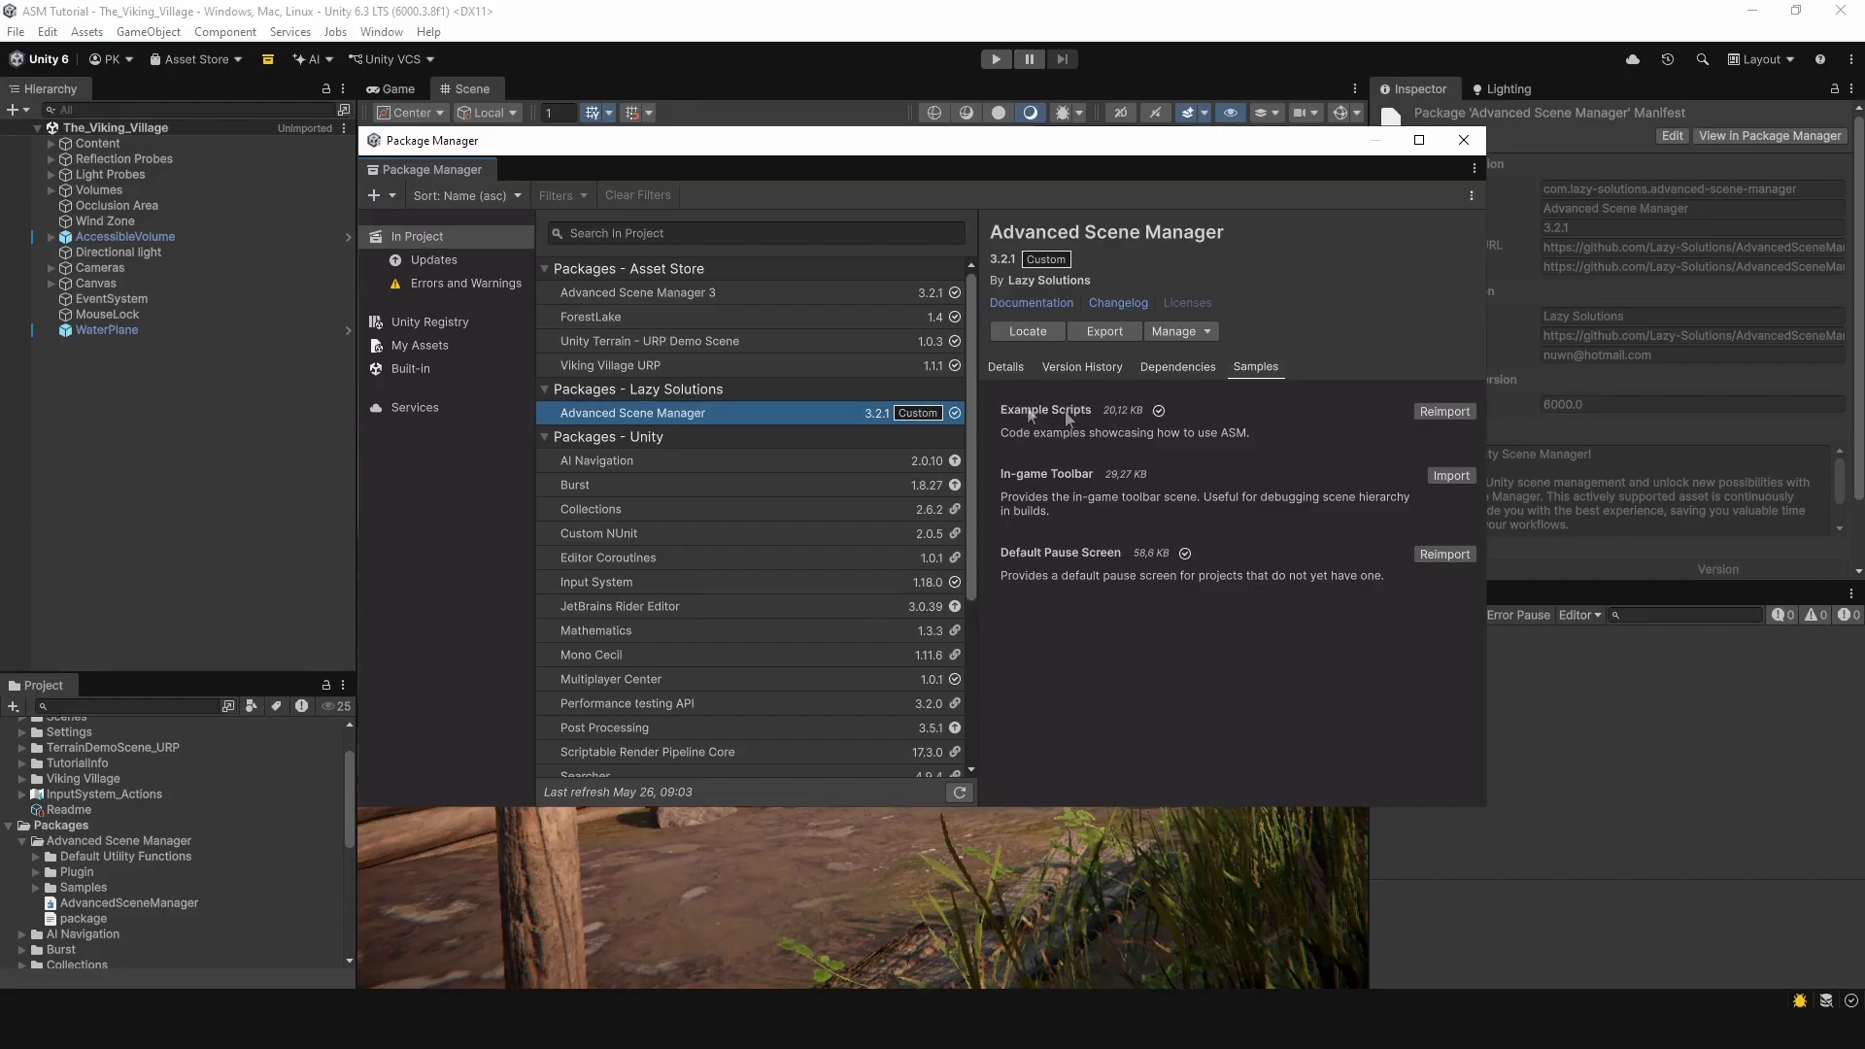
Step: Close the Package Manager and open the Scene Manager window
left_click(1461, 141)
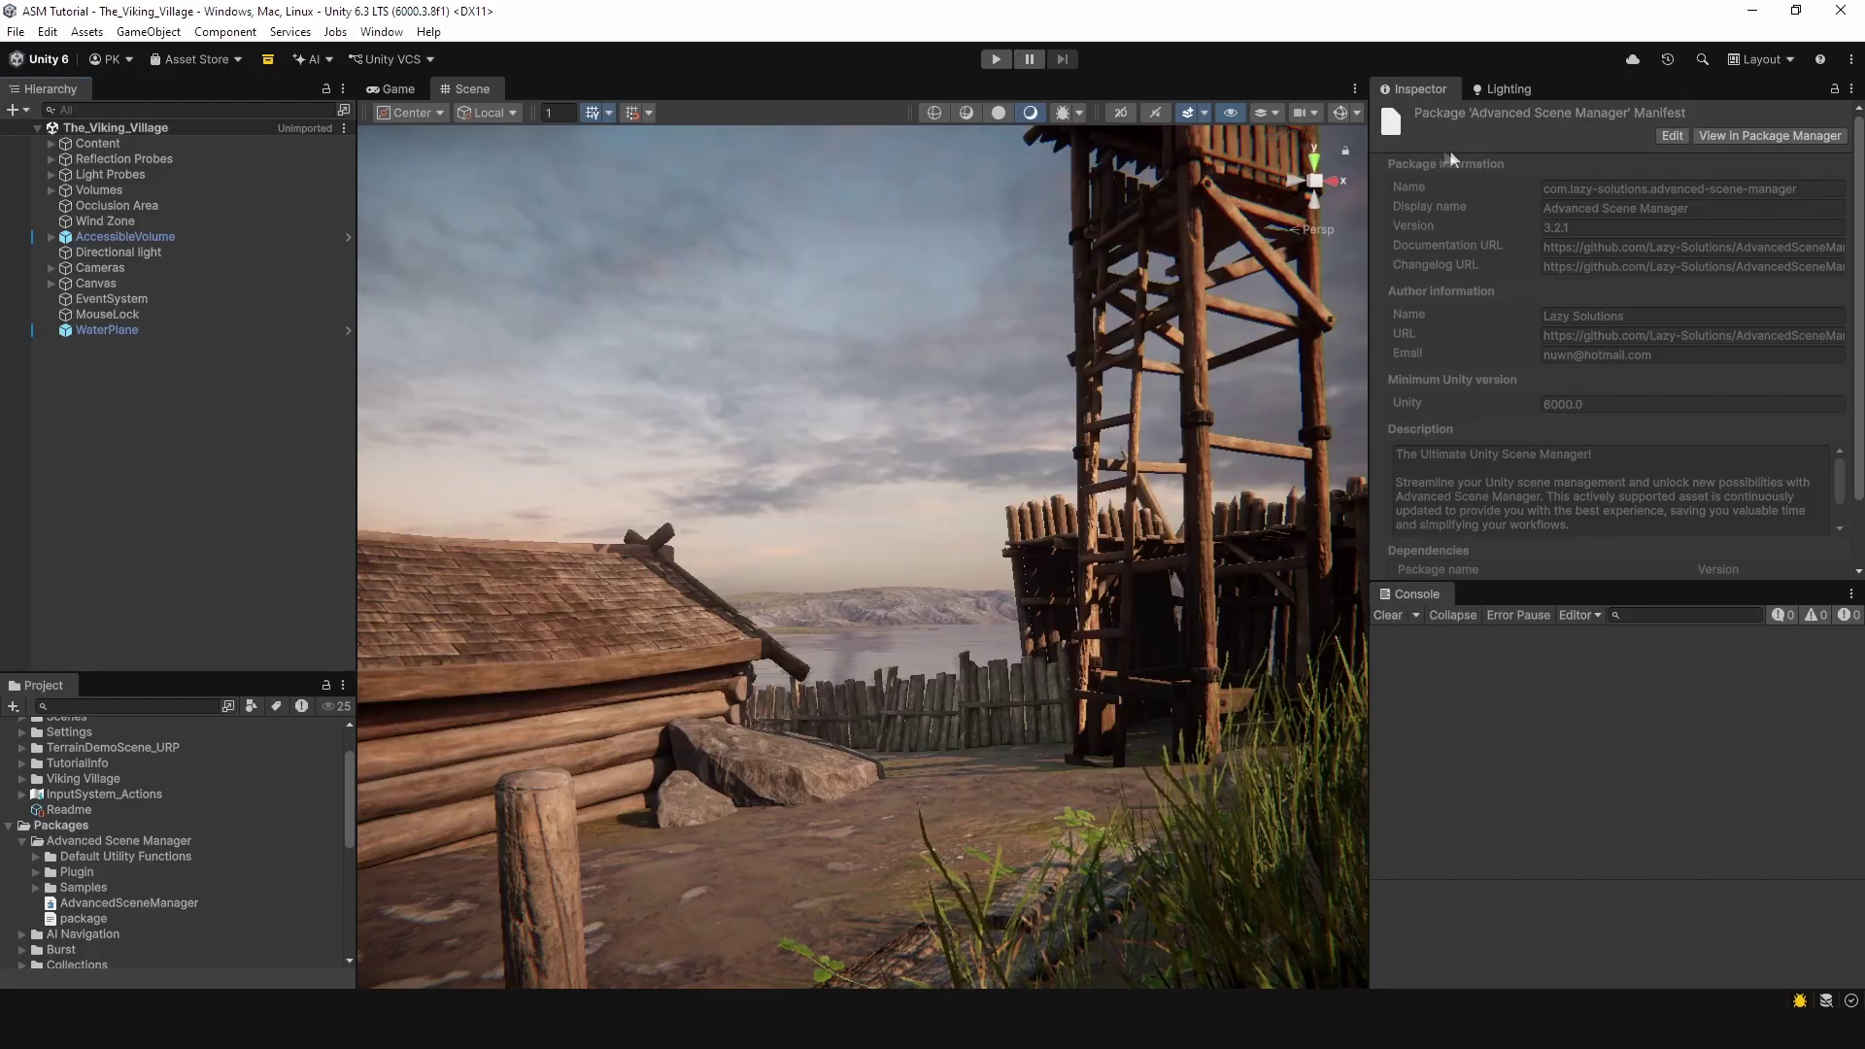
left_click(15, 31)
left_click(78, 267)
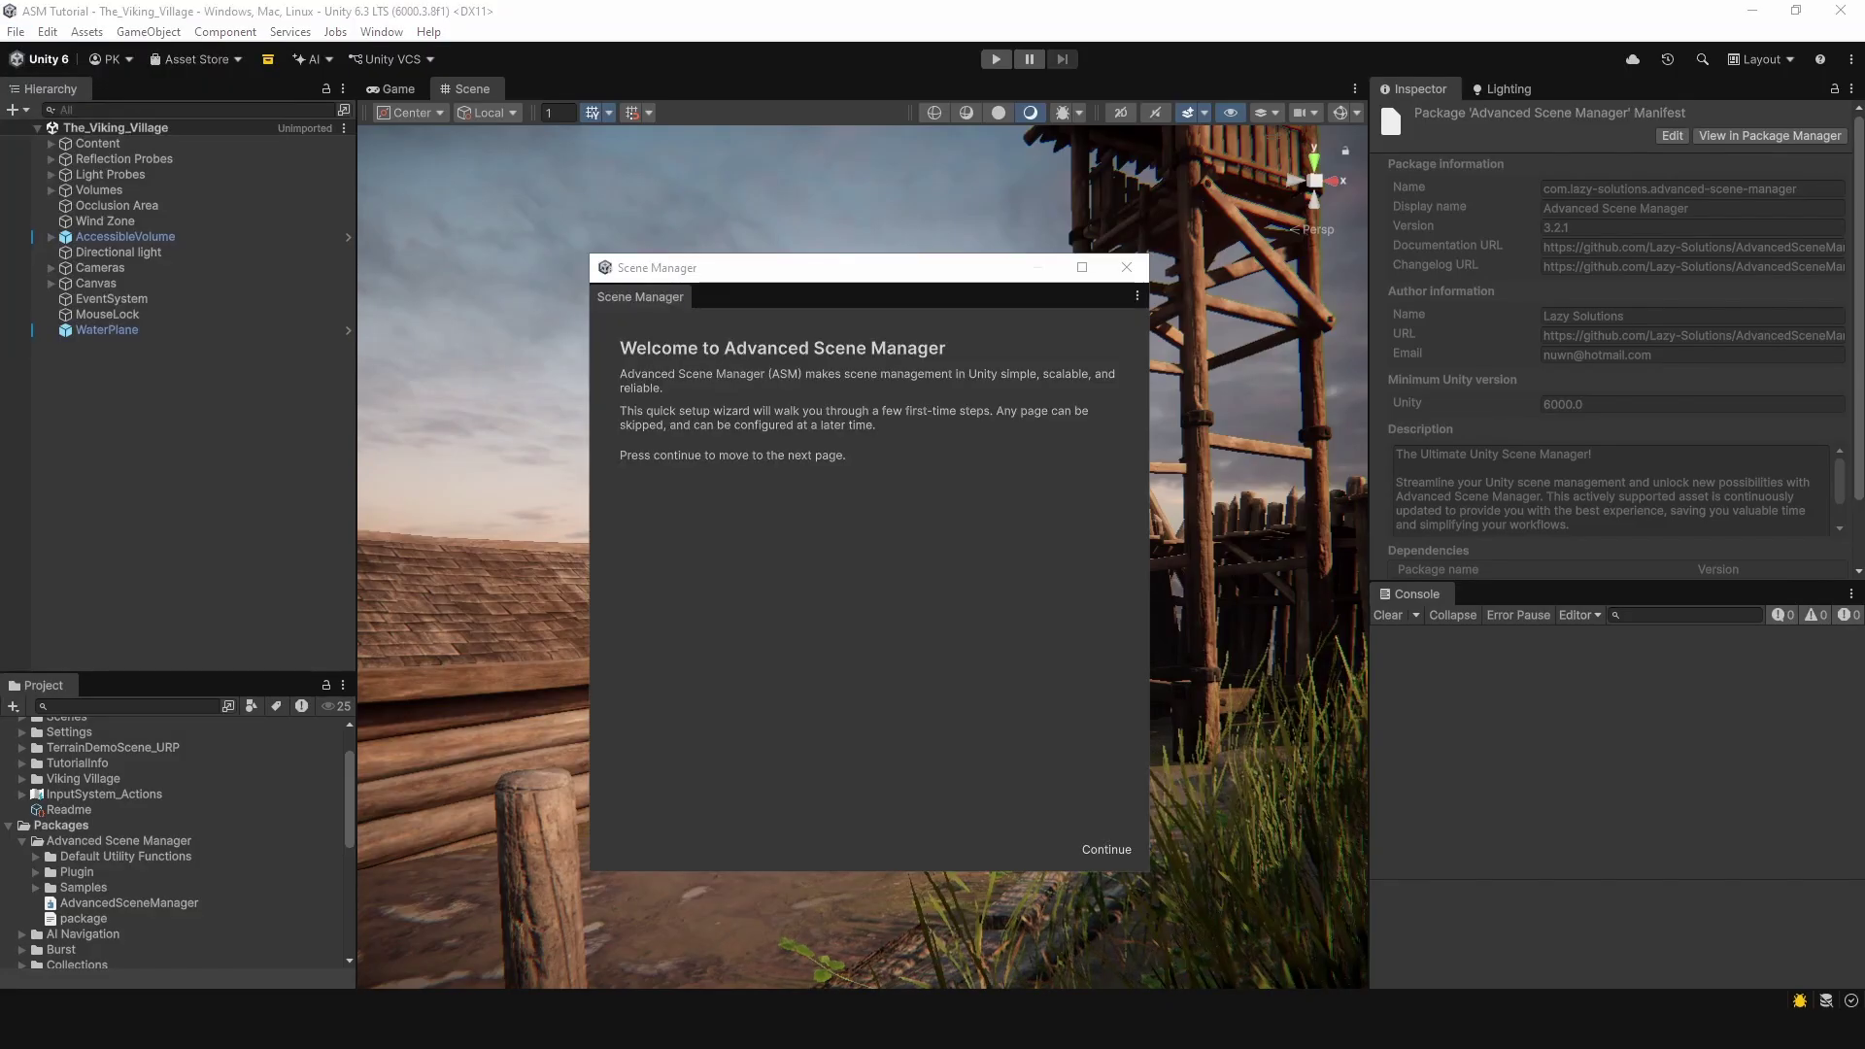
Step: Advance the setup wizard past the welcome, licensing reminder and Dependencies pages without installing any optional packages
left_click(1100, 855)
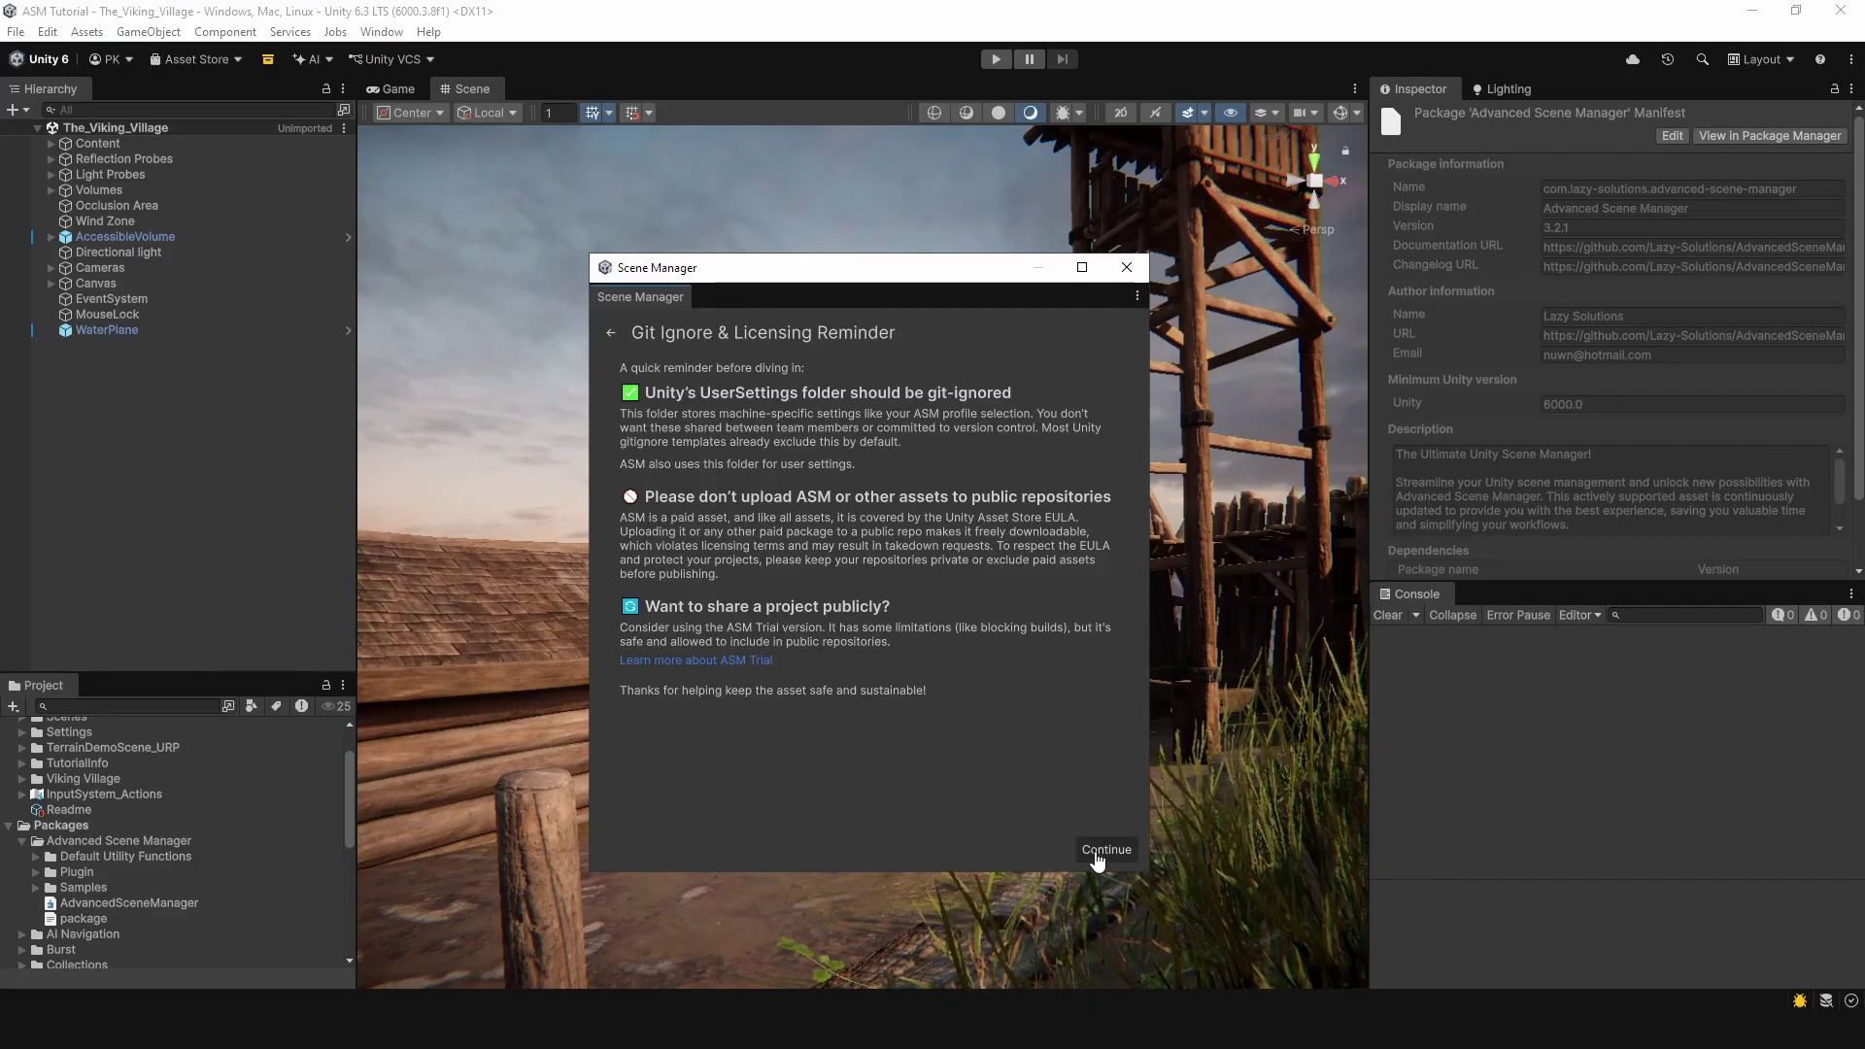
left_click(1097, 856)
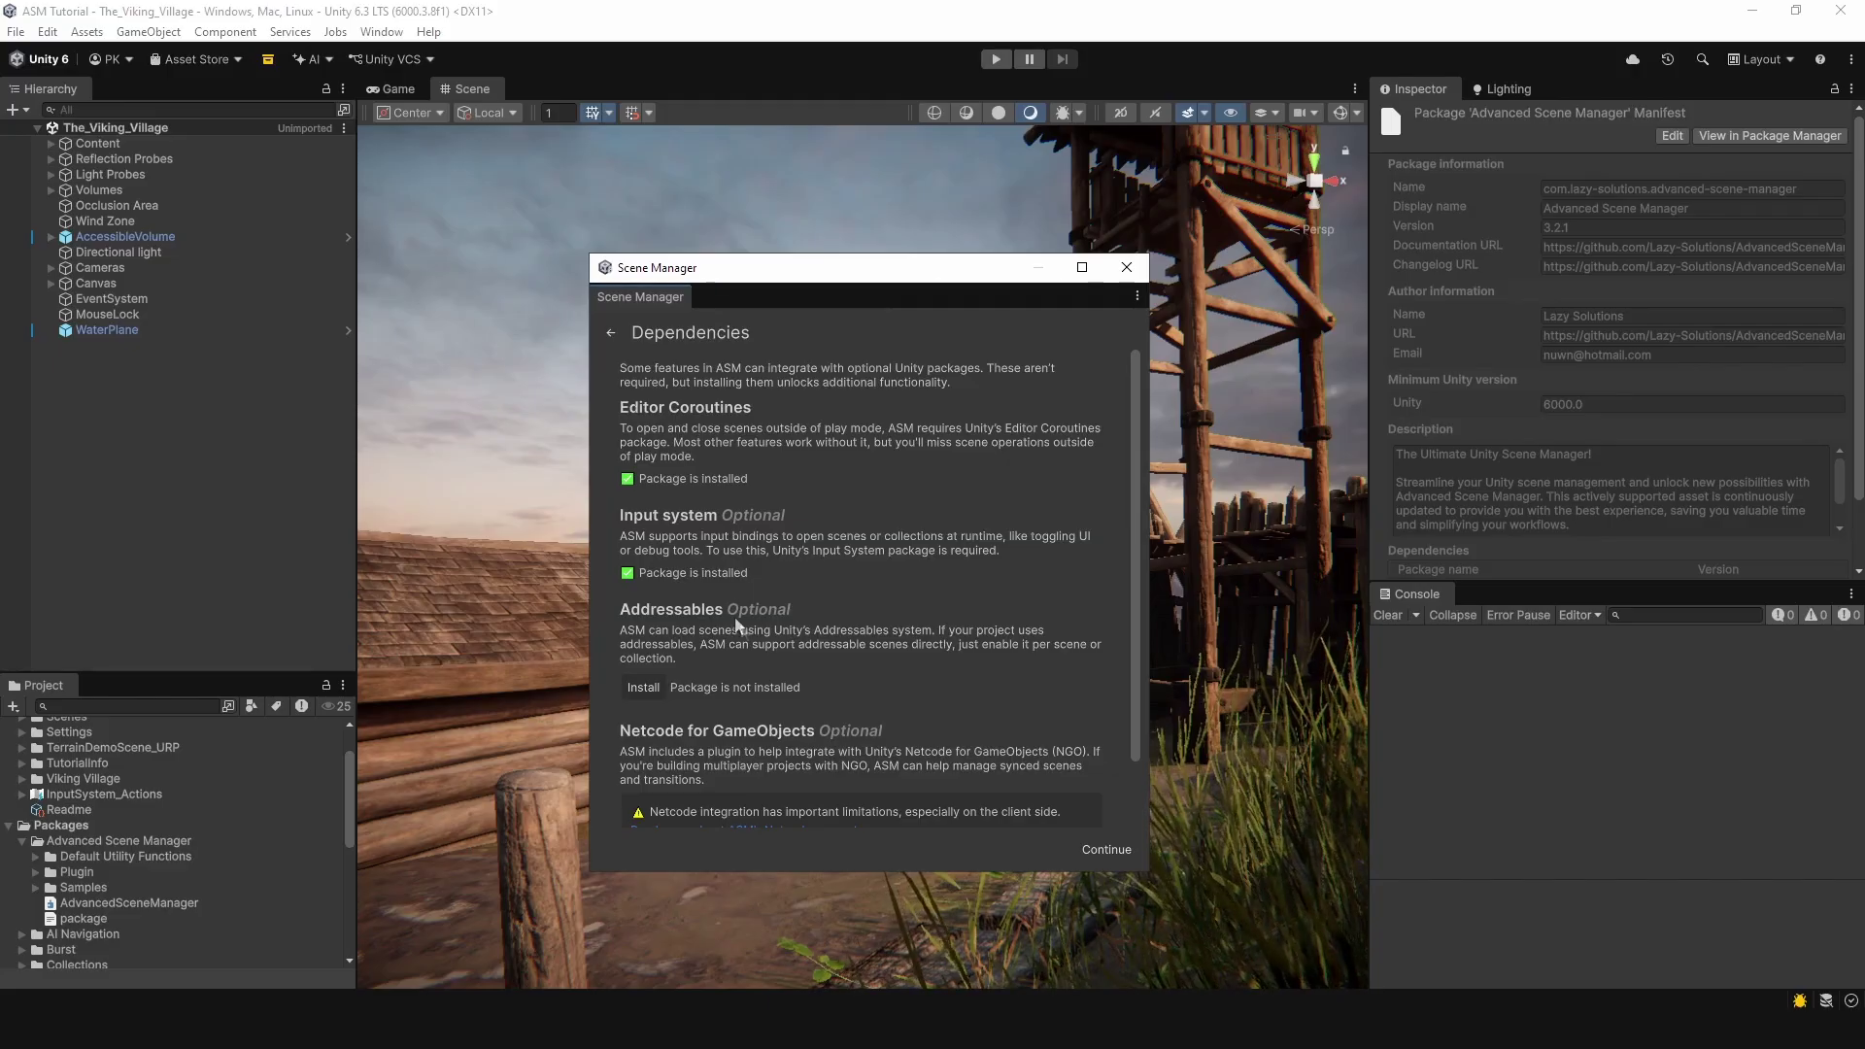
scroll(788, 672, "down", 2)
scroll(788, 674, "up", 2)
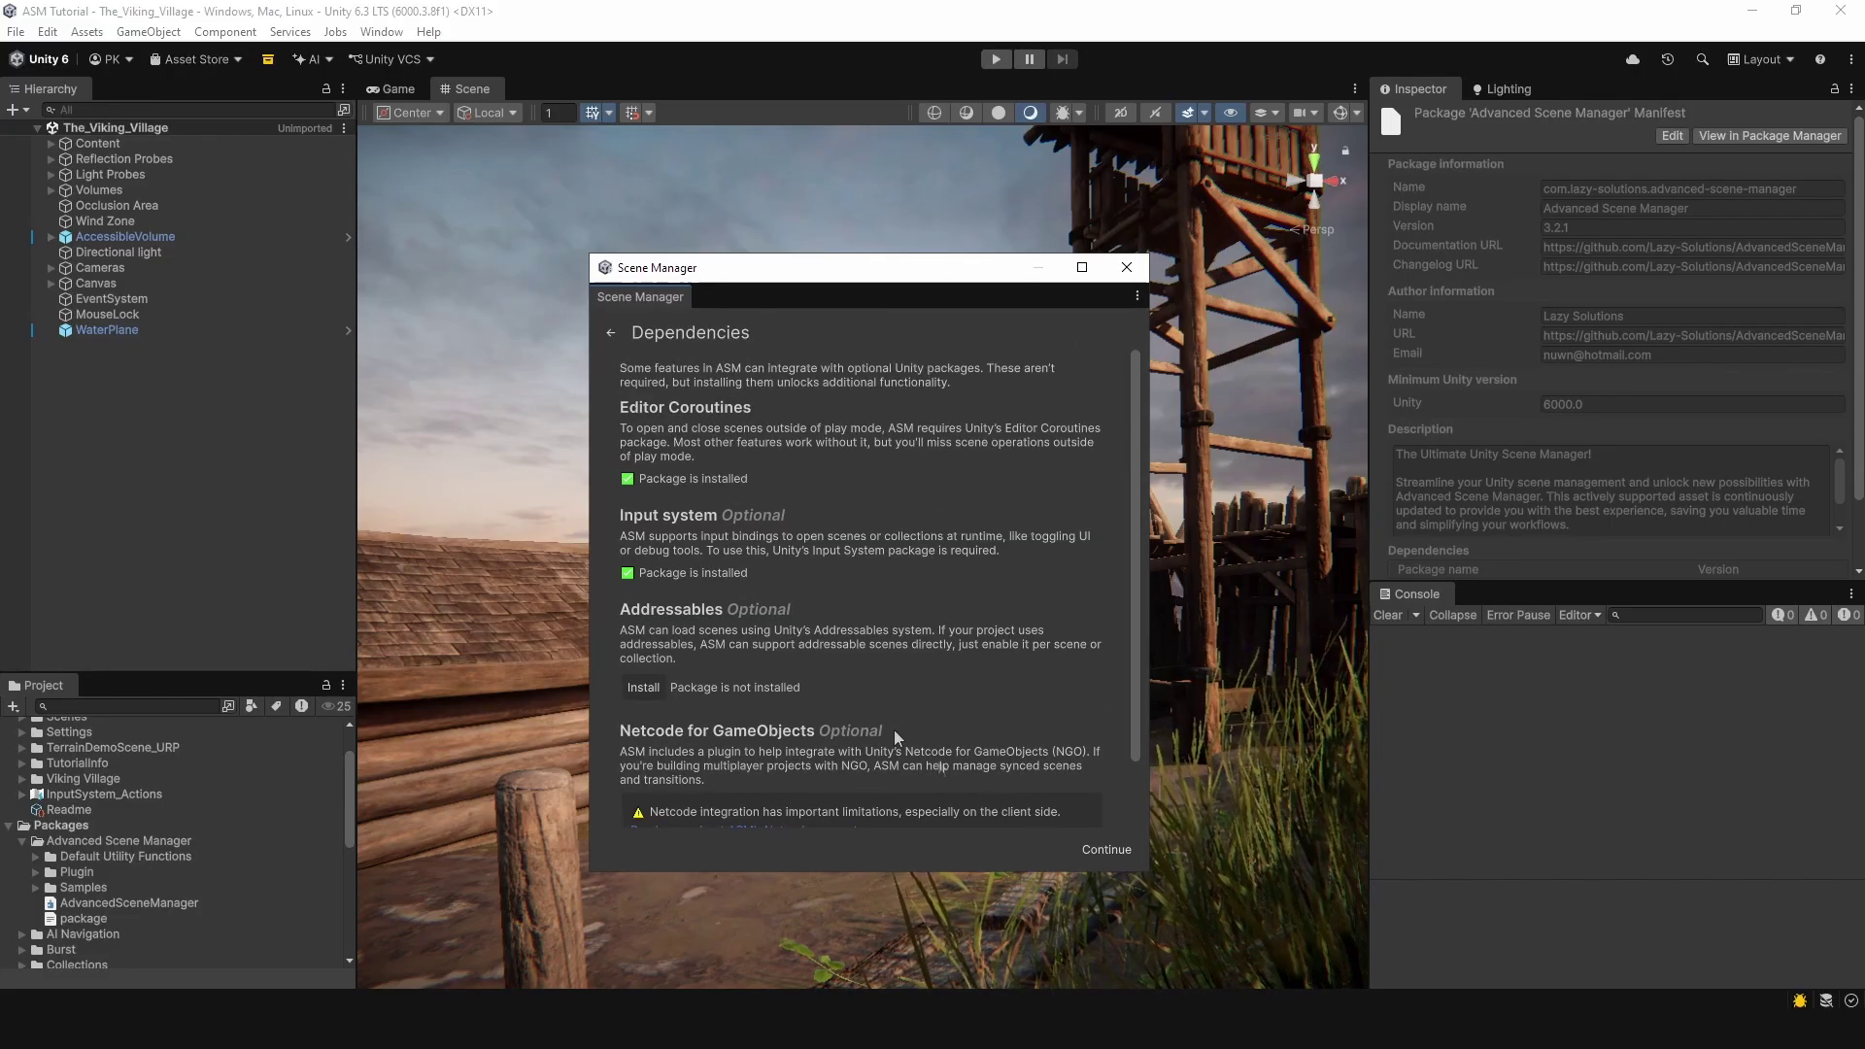
left_click(1107, 850)
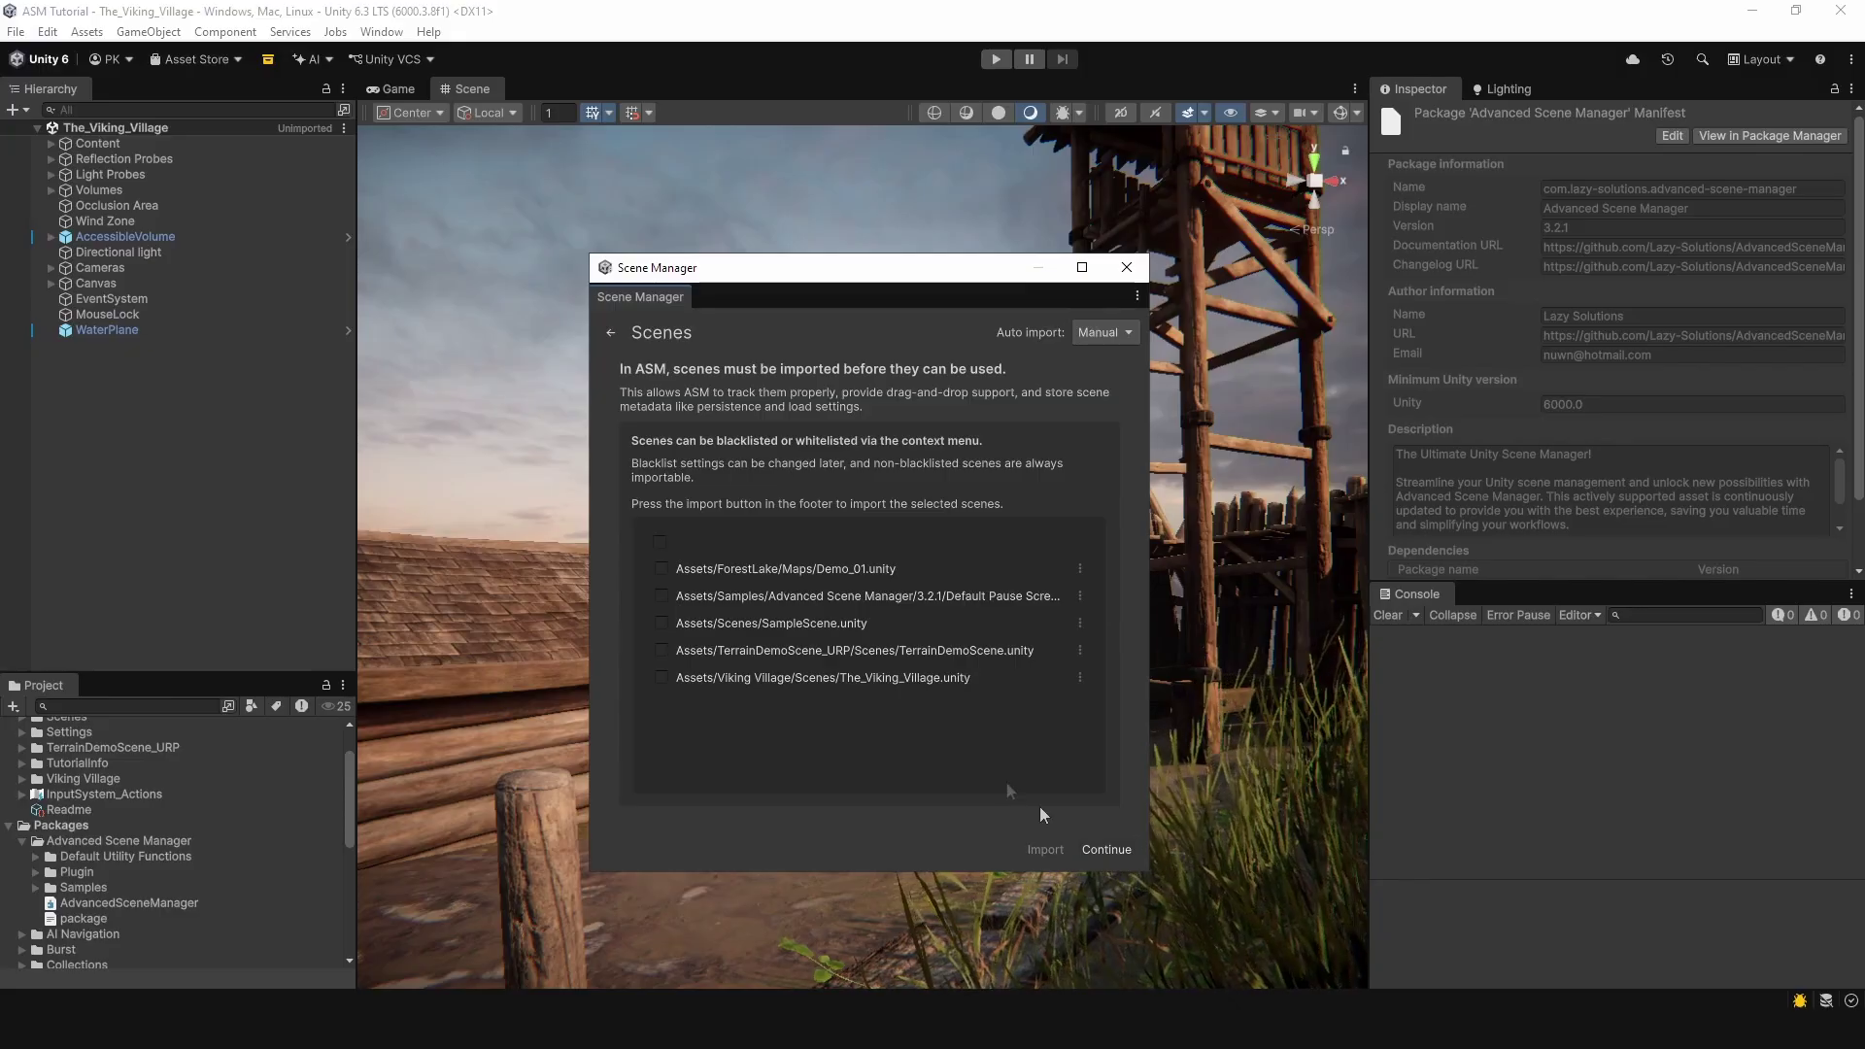
Step: Select all the listed scenes in the wizard and import them into ASM before continuing
left_click(660, 543)
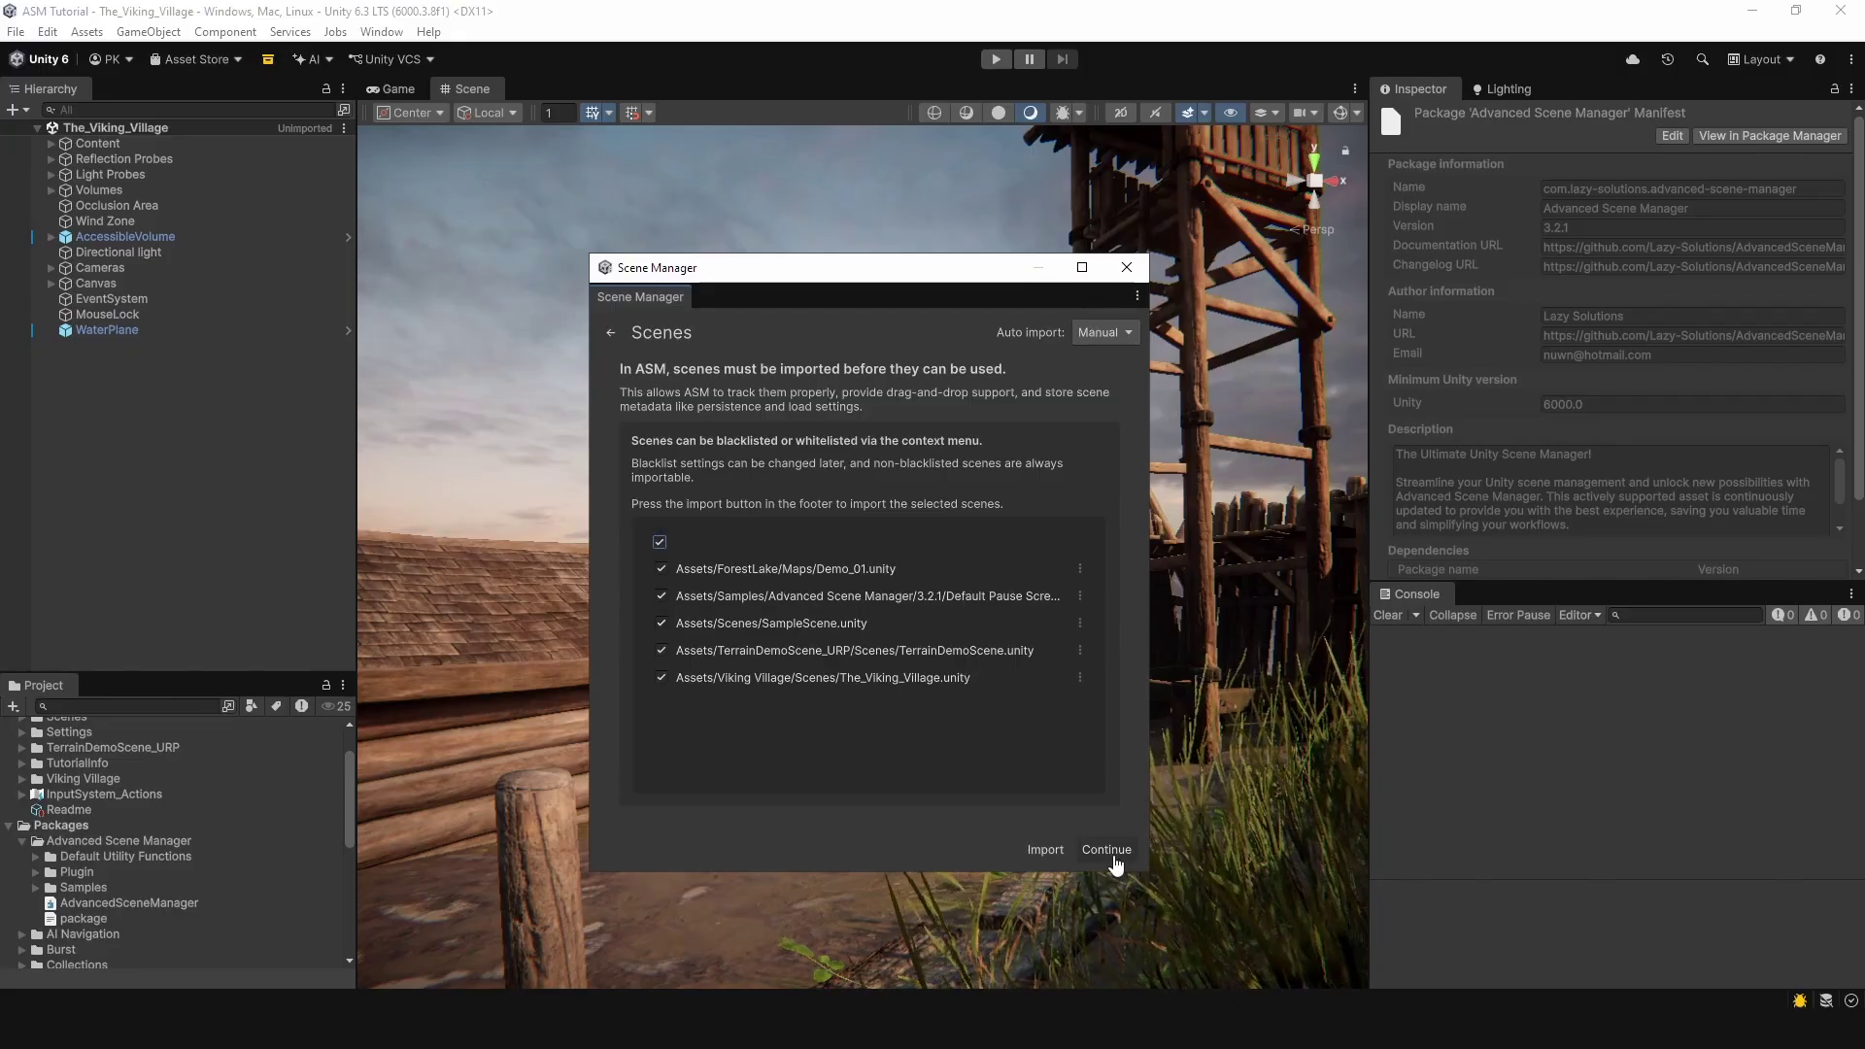
left_click(1113, 854)
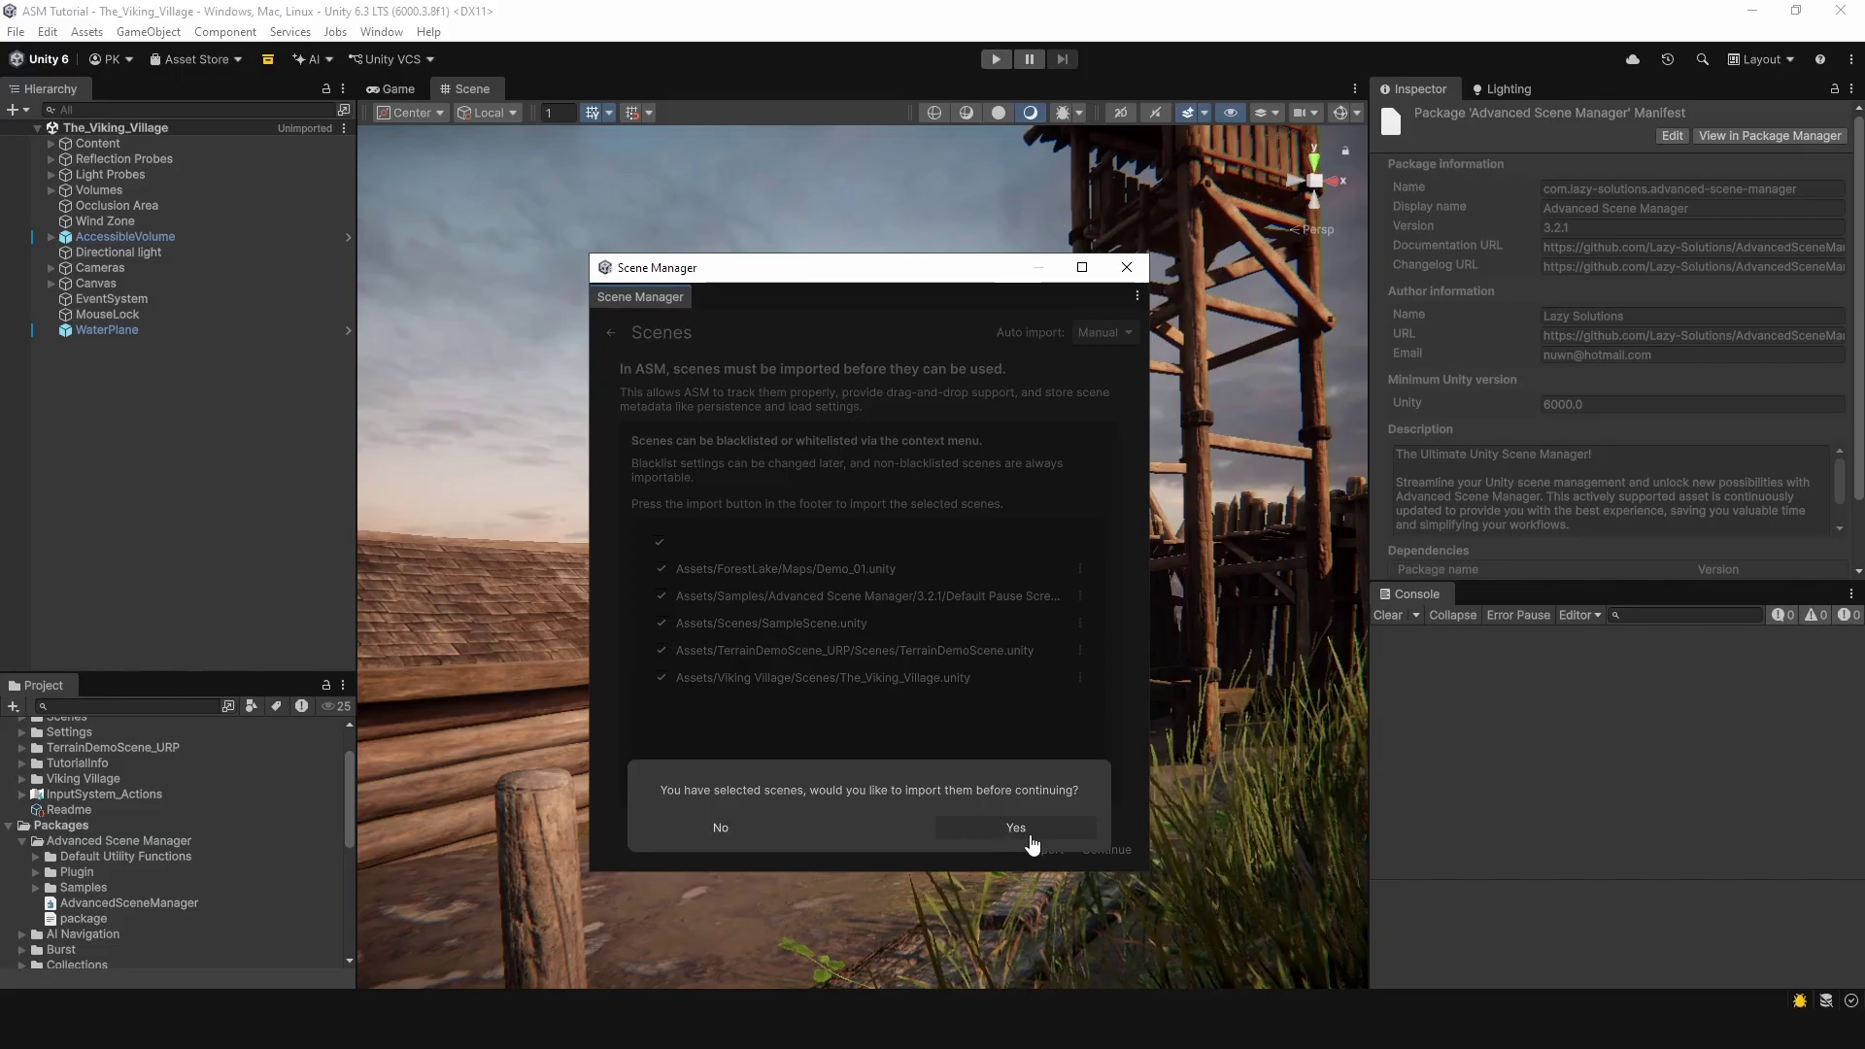
left_click(1002, 829)
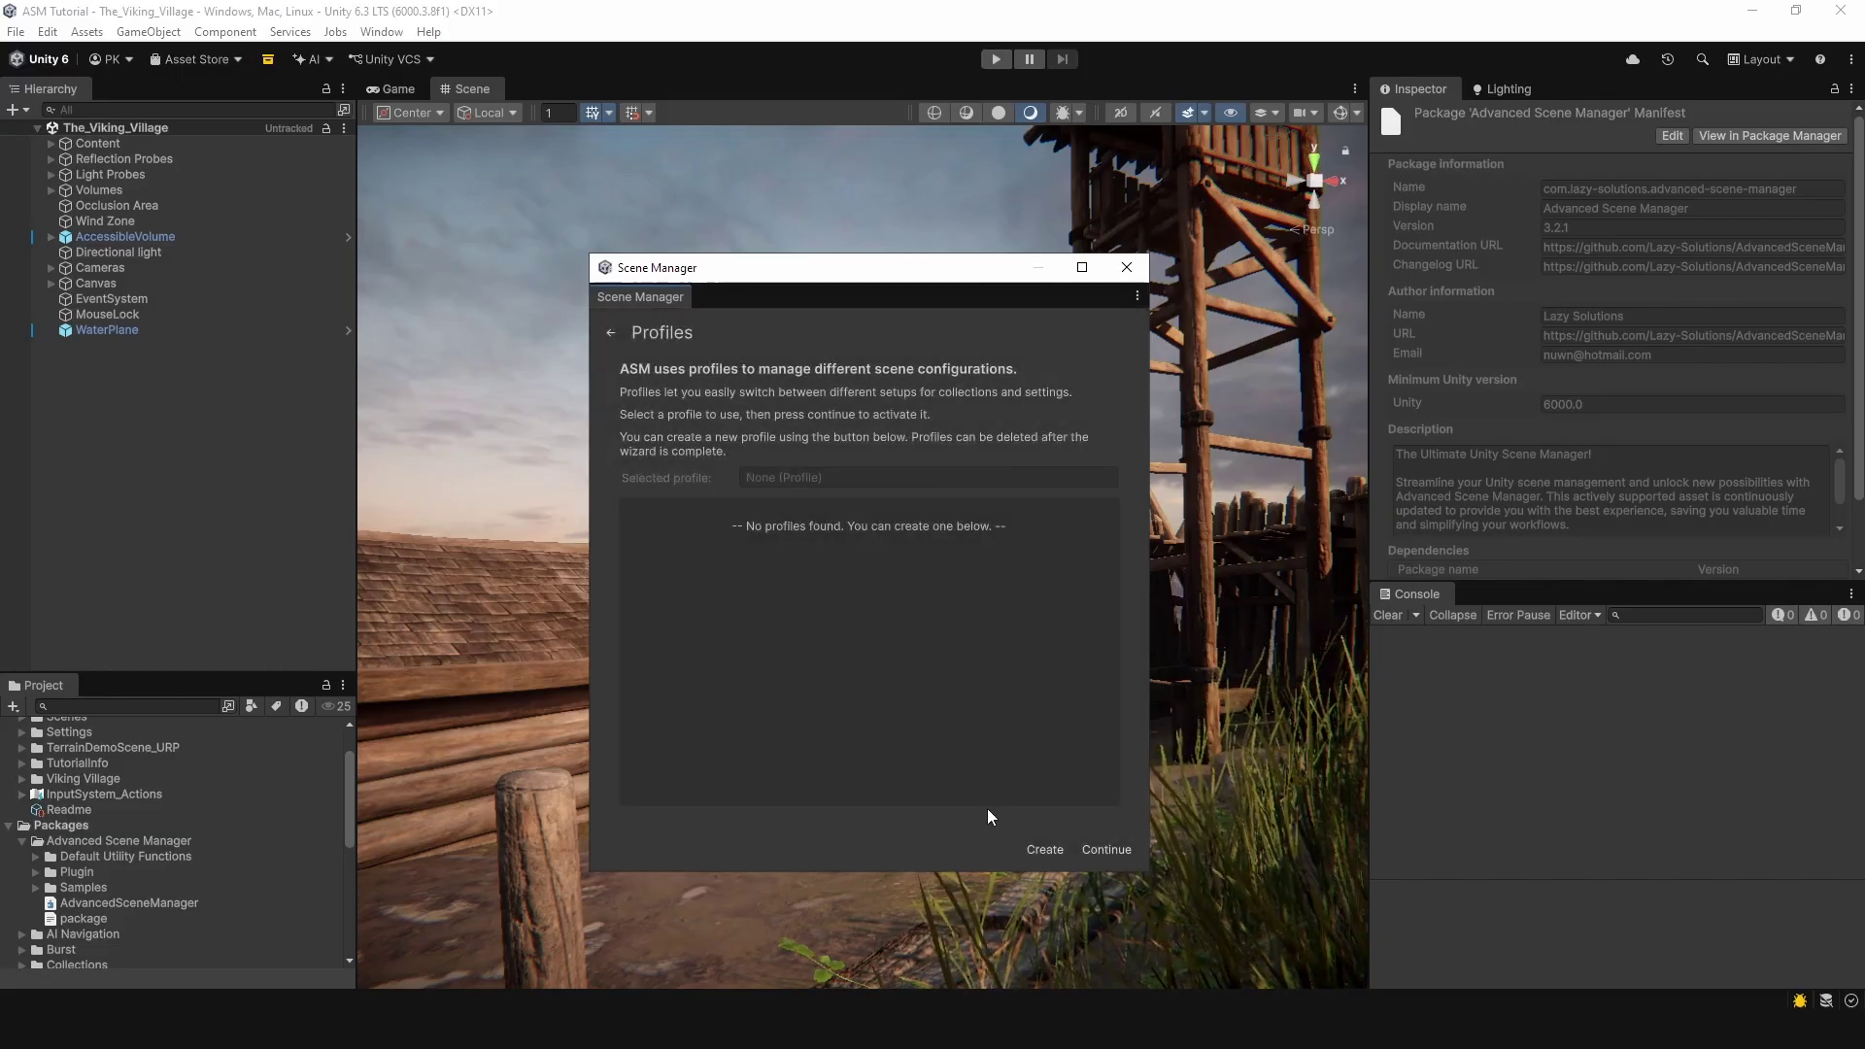
Step: Create a profile named Dev and finish the setup wizard
left_click(1033, 849)
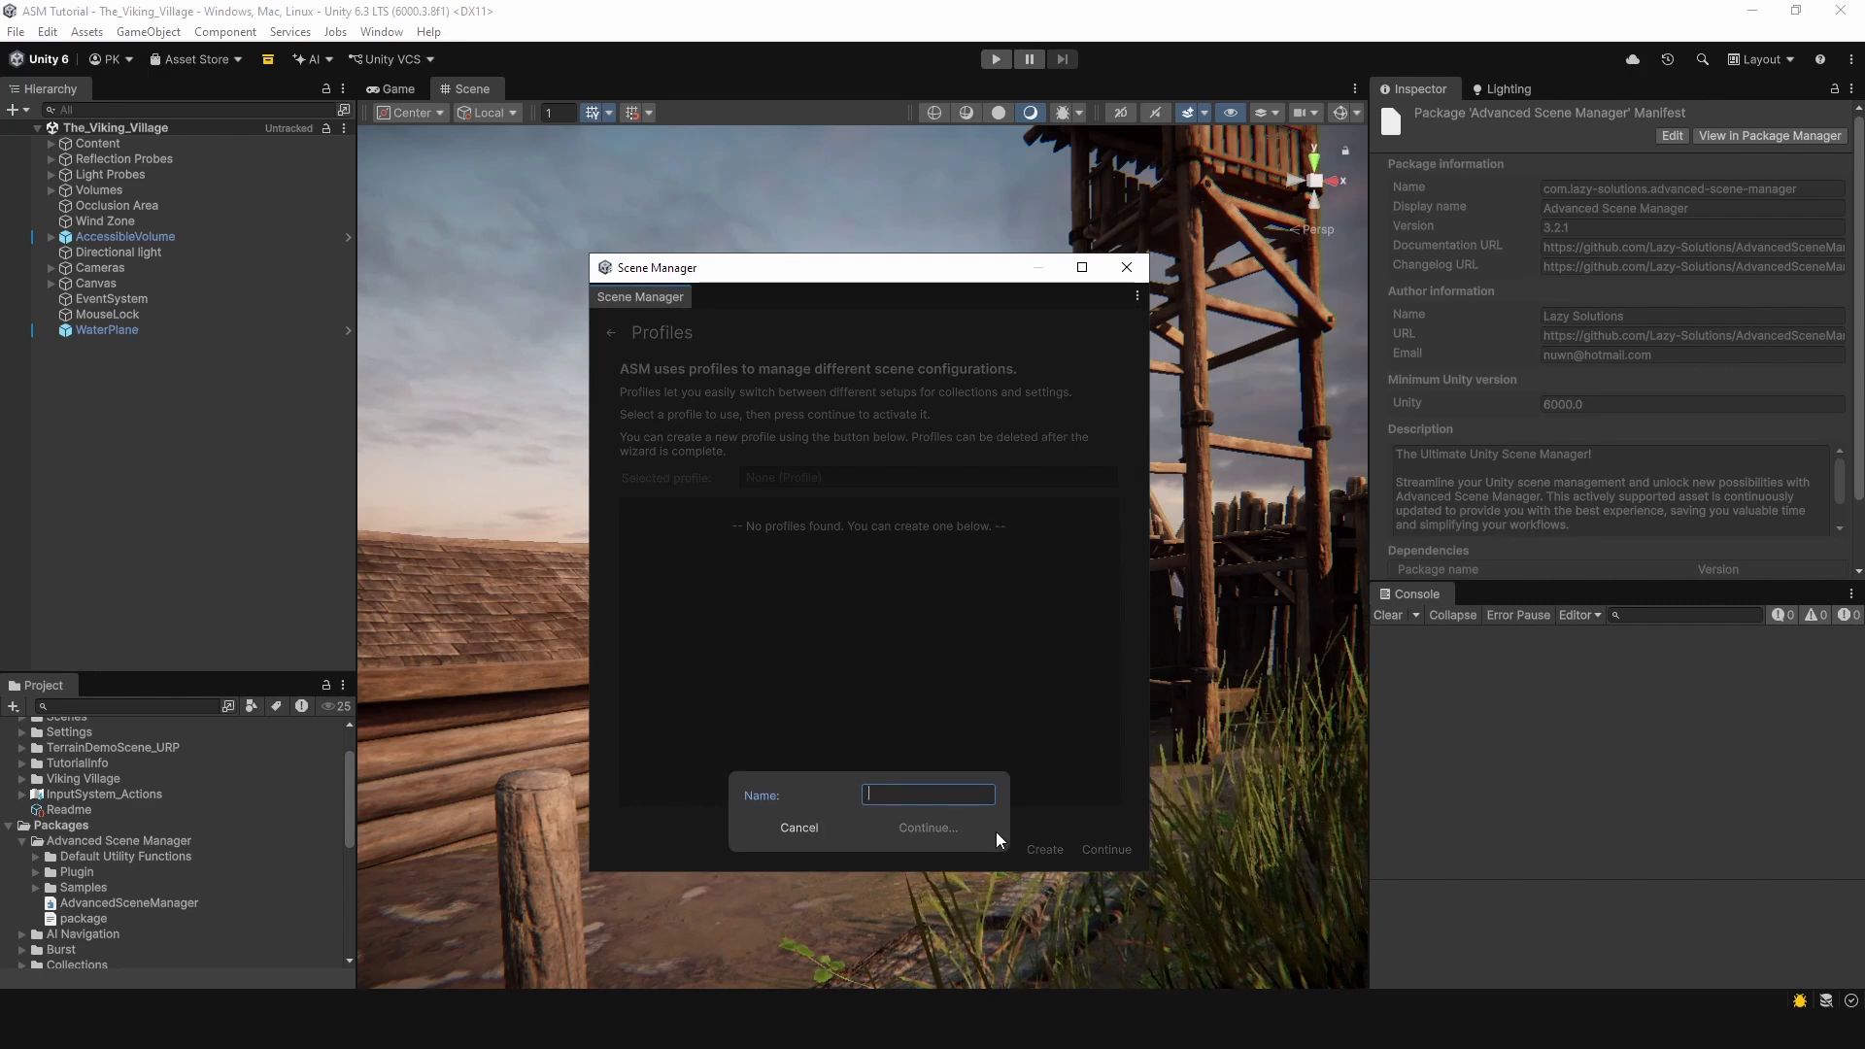
type("Dev")
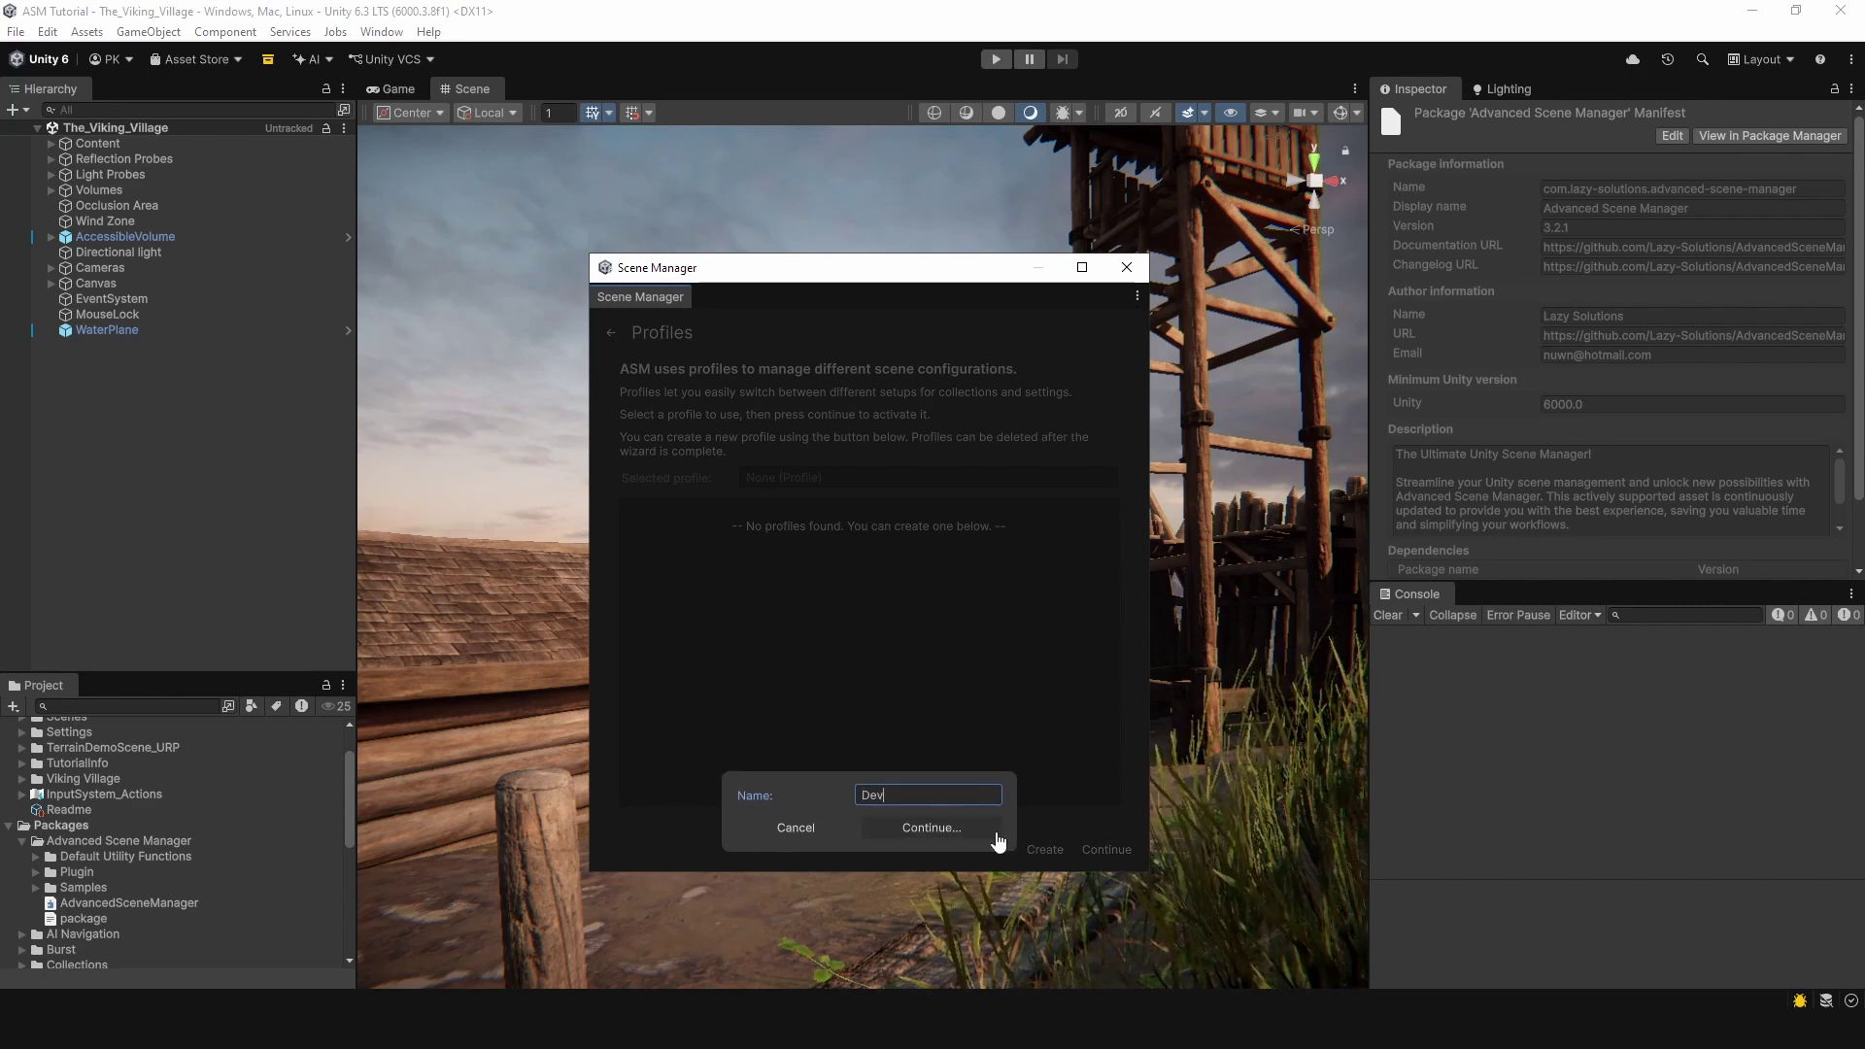
left_click(989, 827)
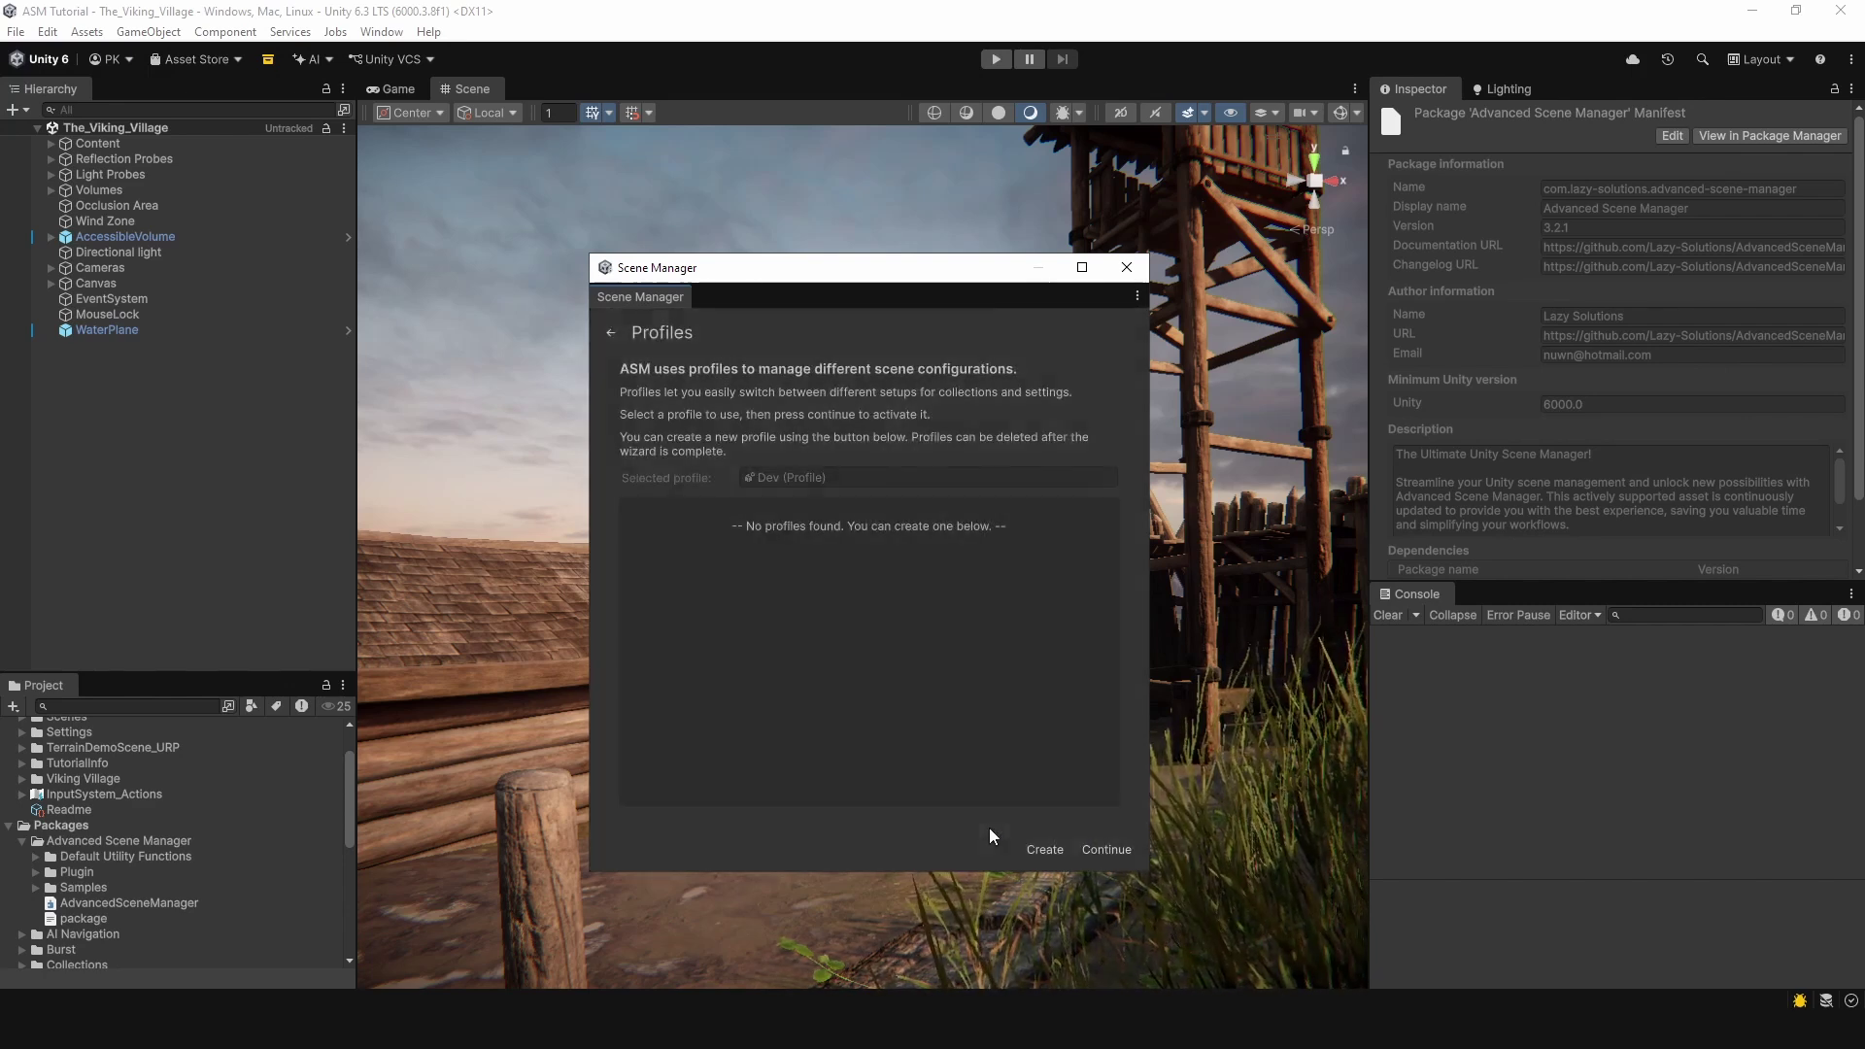
left_click(1099, 855)
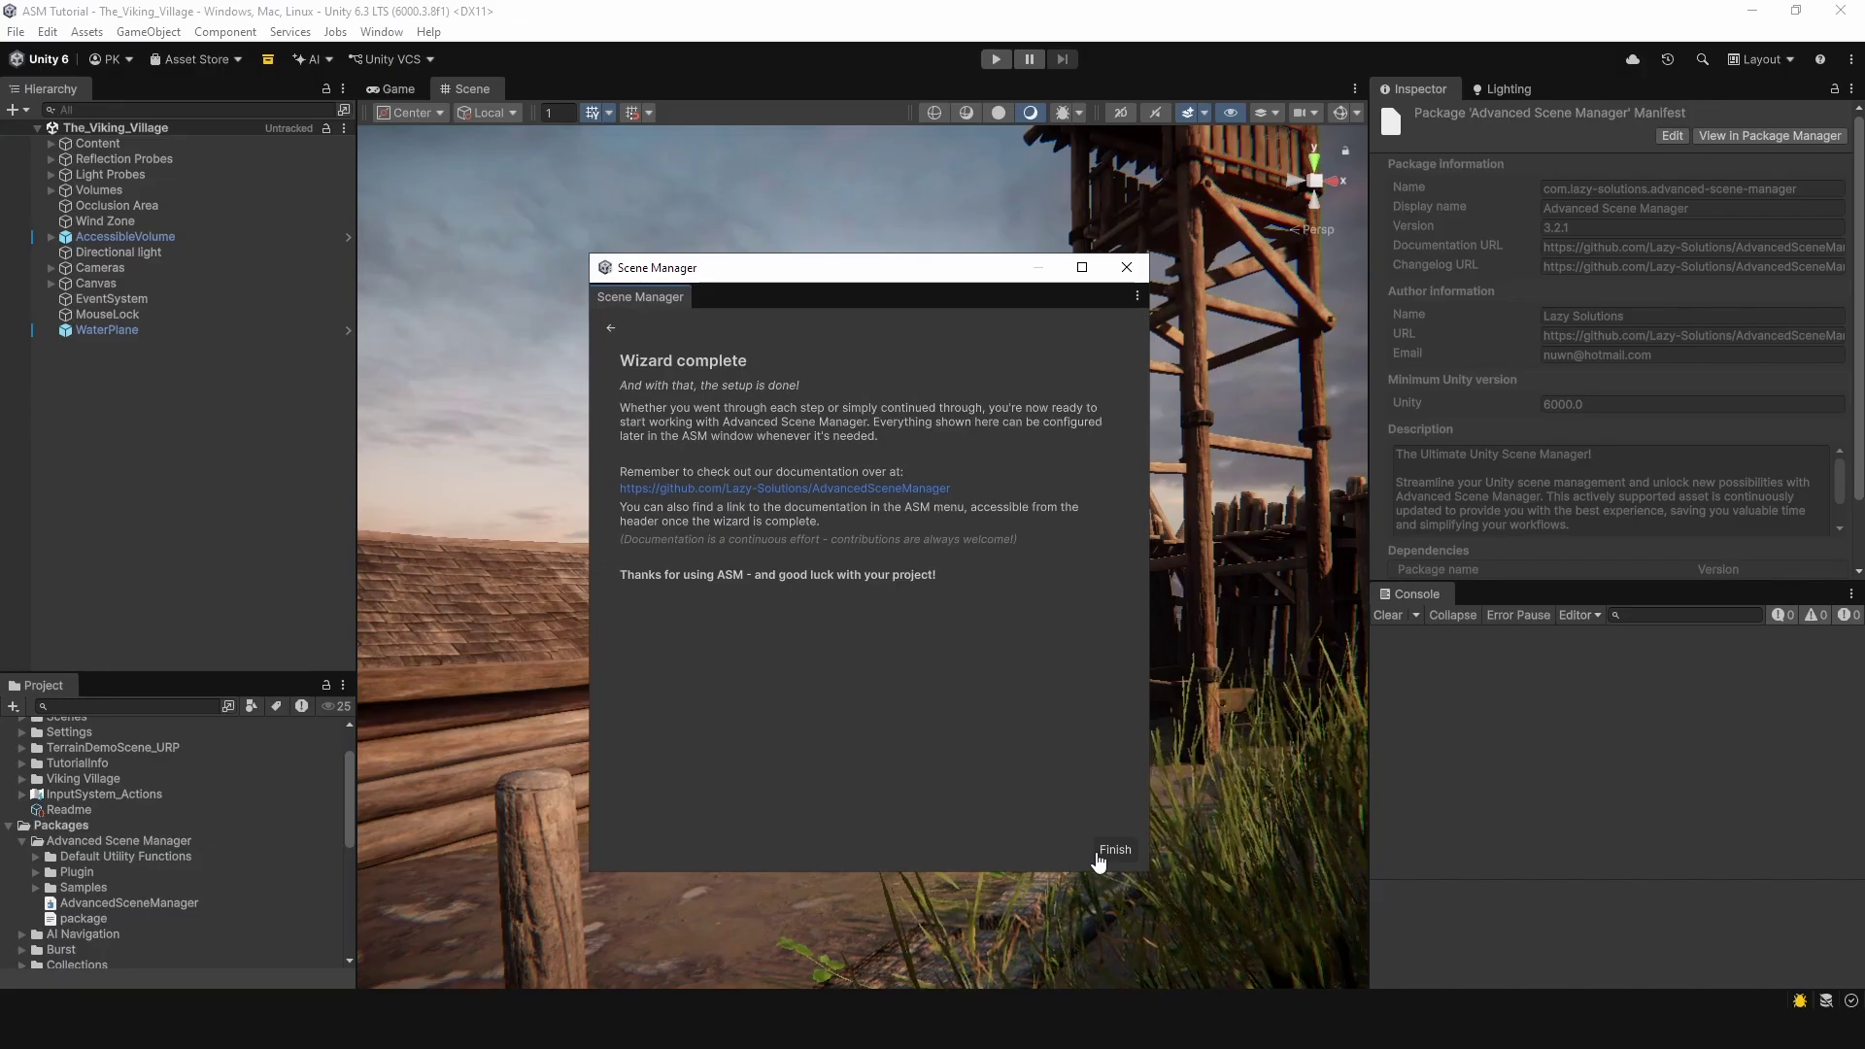
left_click(1113, 850)
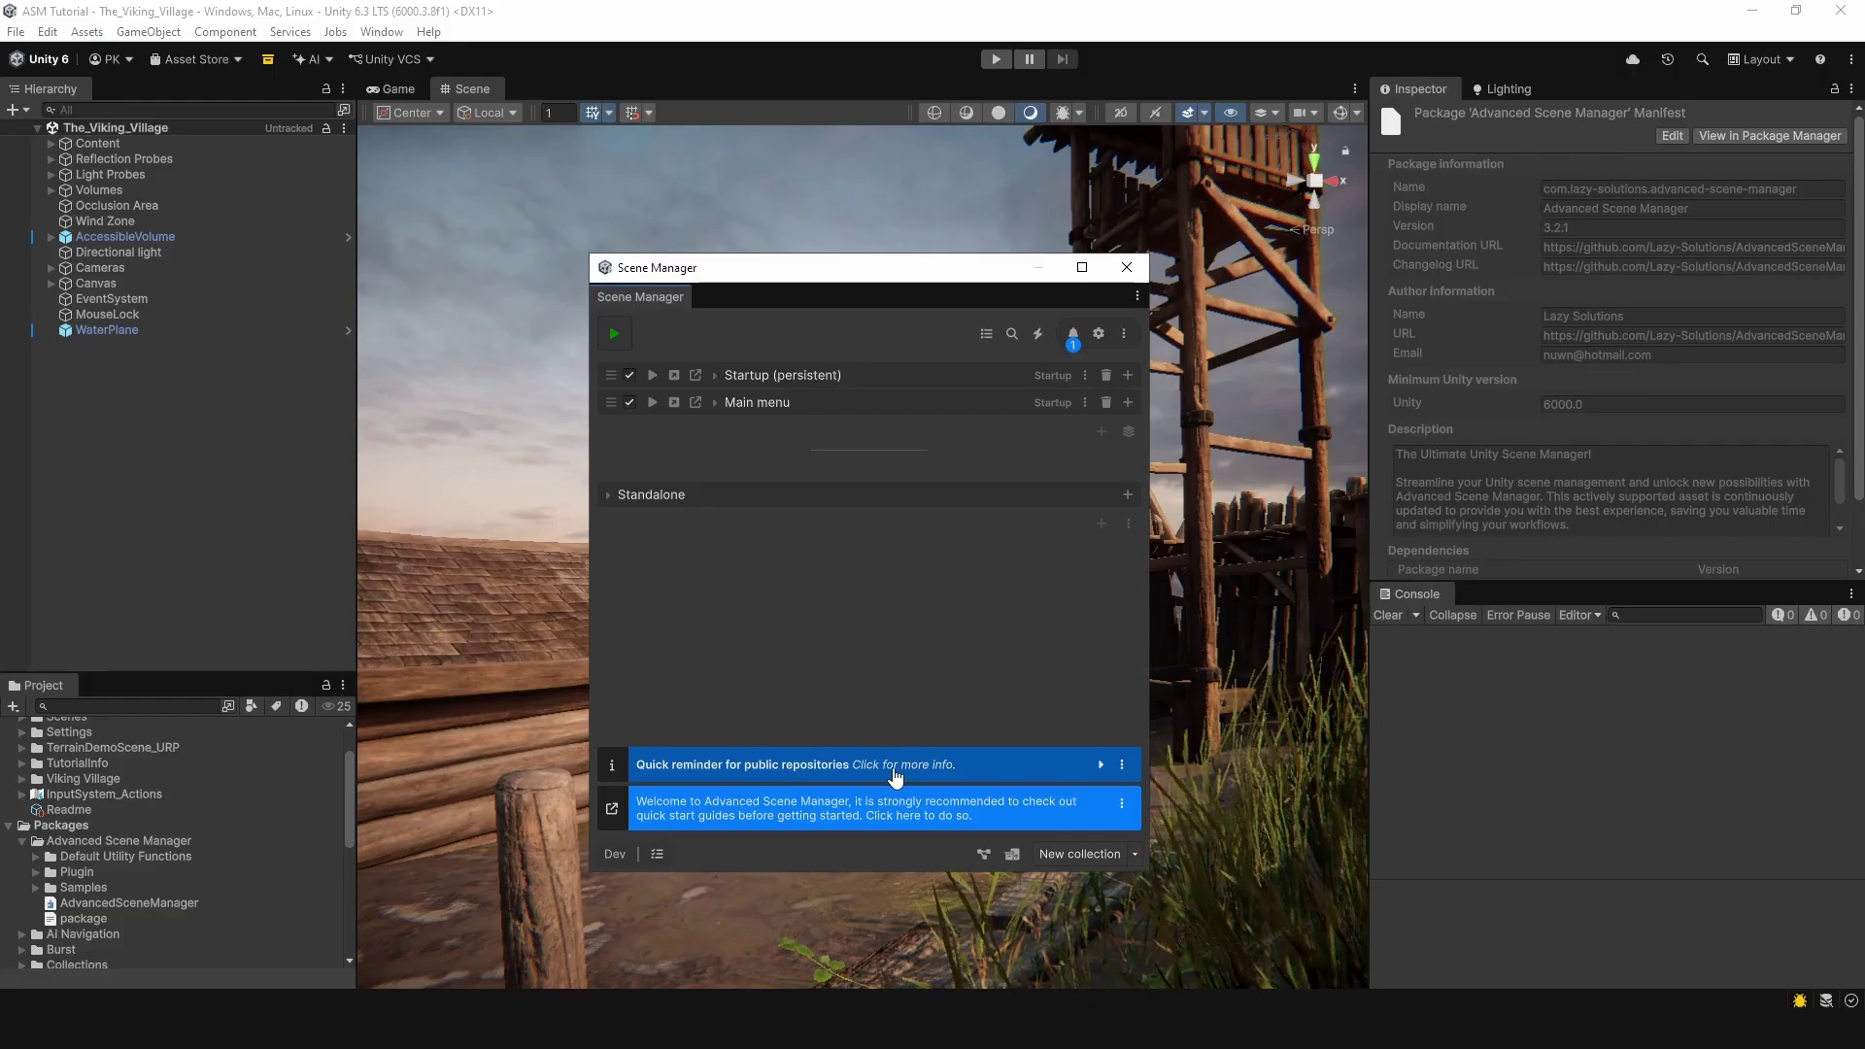
Step: Dismiss the public repositories reminder and the quick start welcome notification in the Scene Manager
left_click(1098, 765)
left_click(1121, 586)
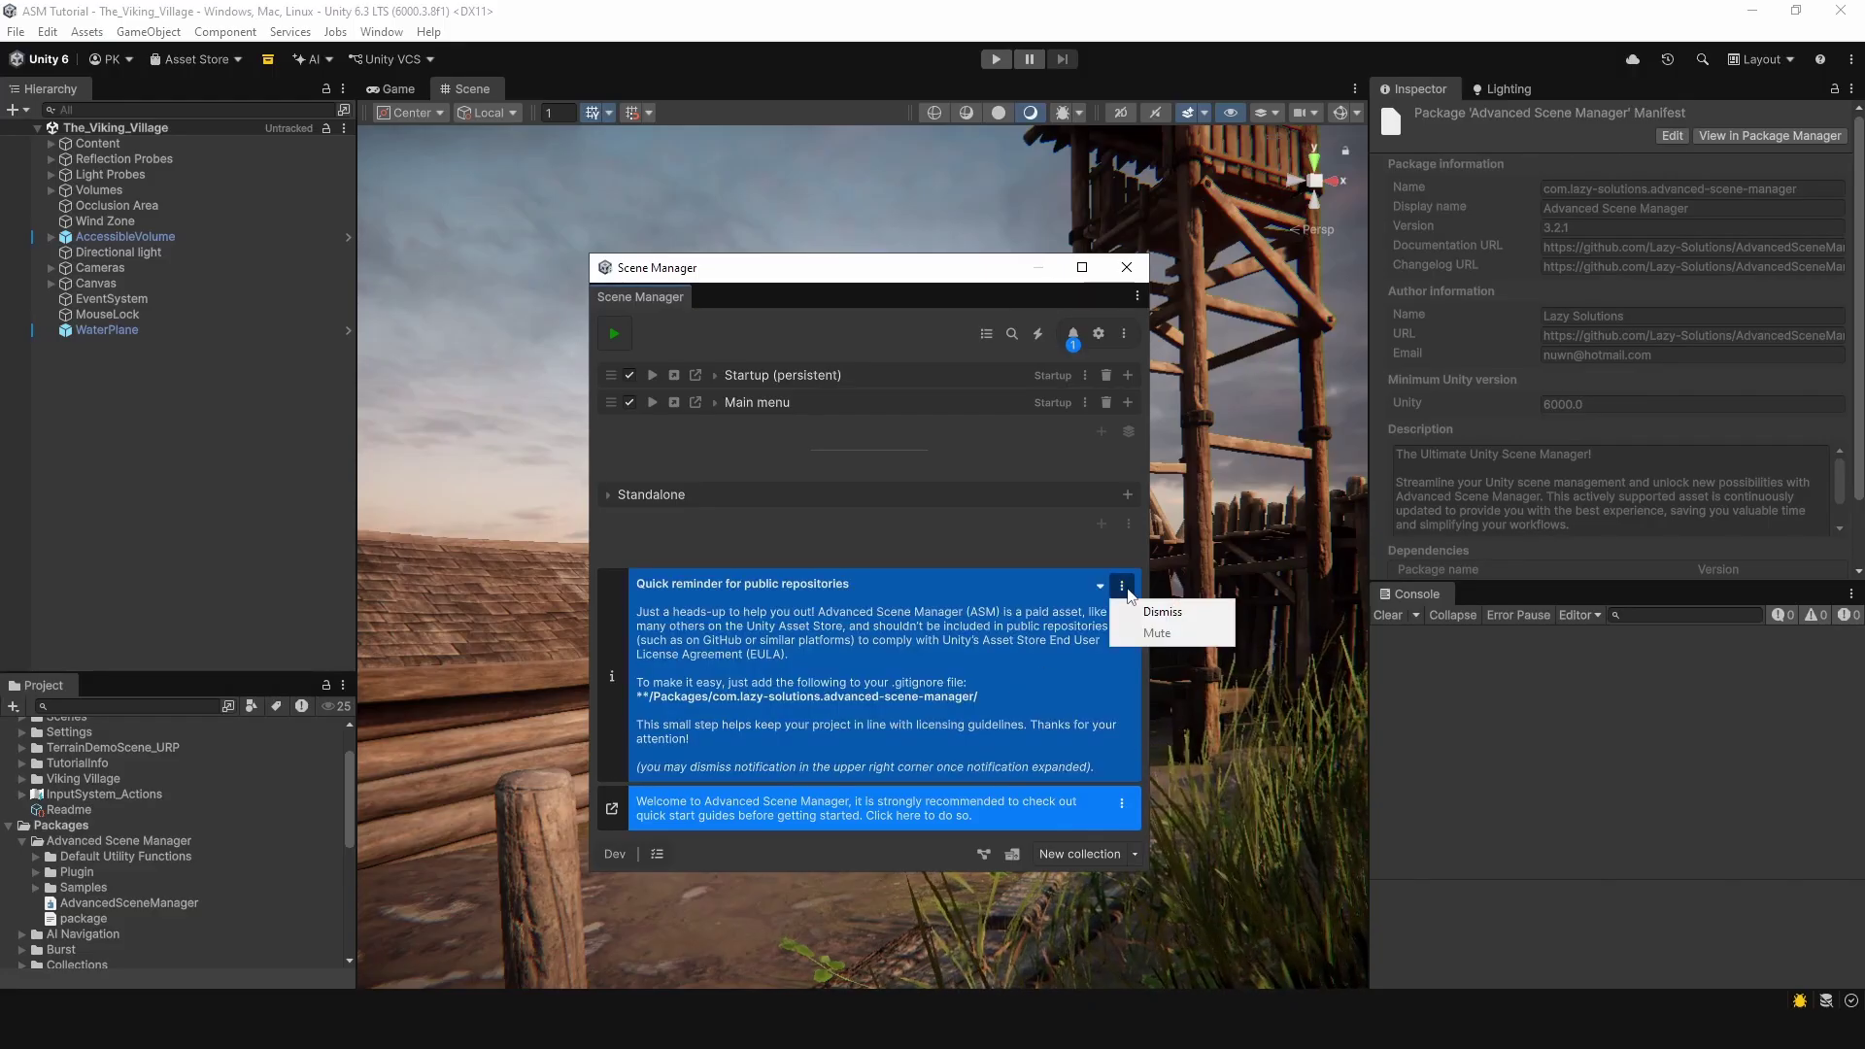
left_click(1132, 615)
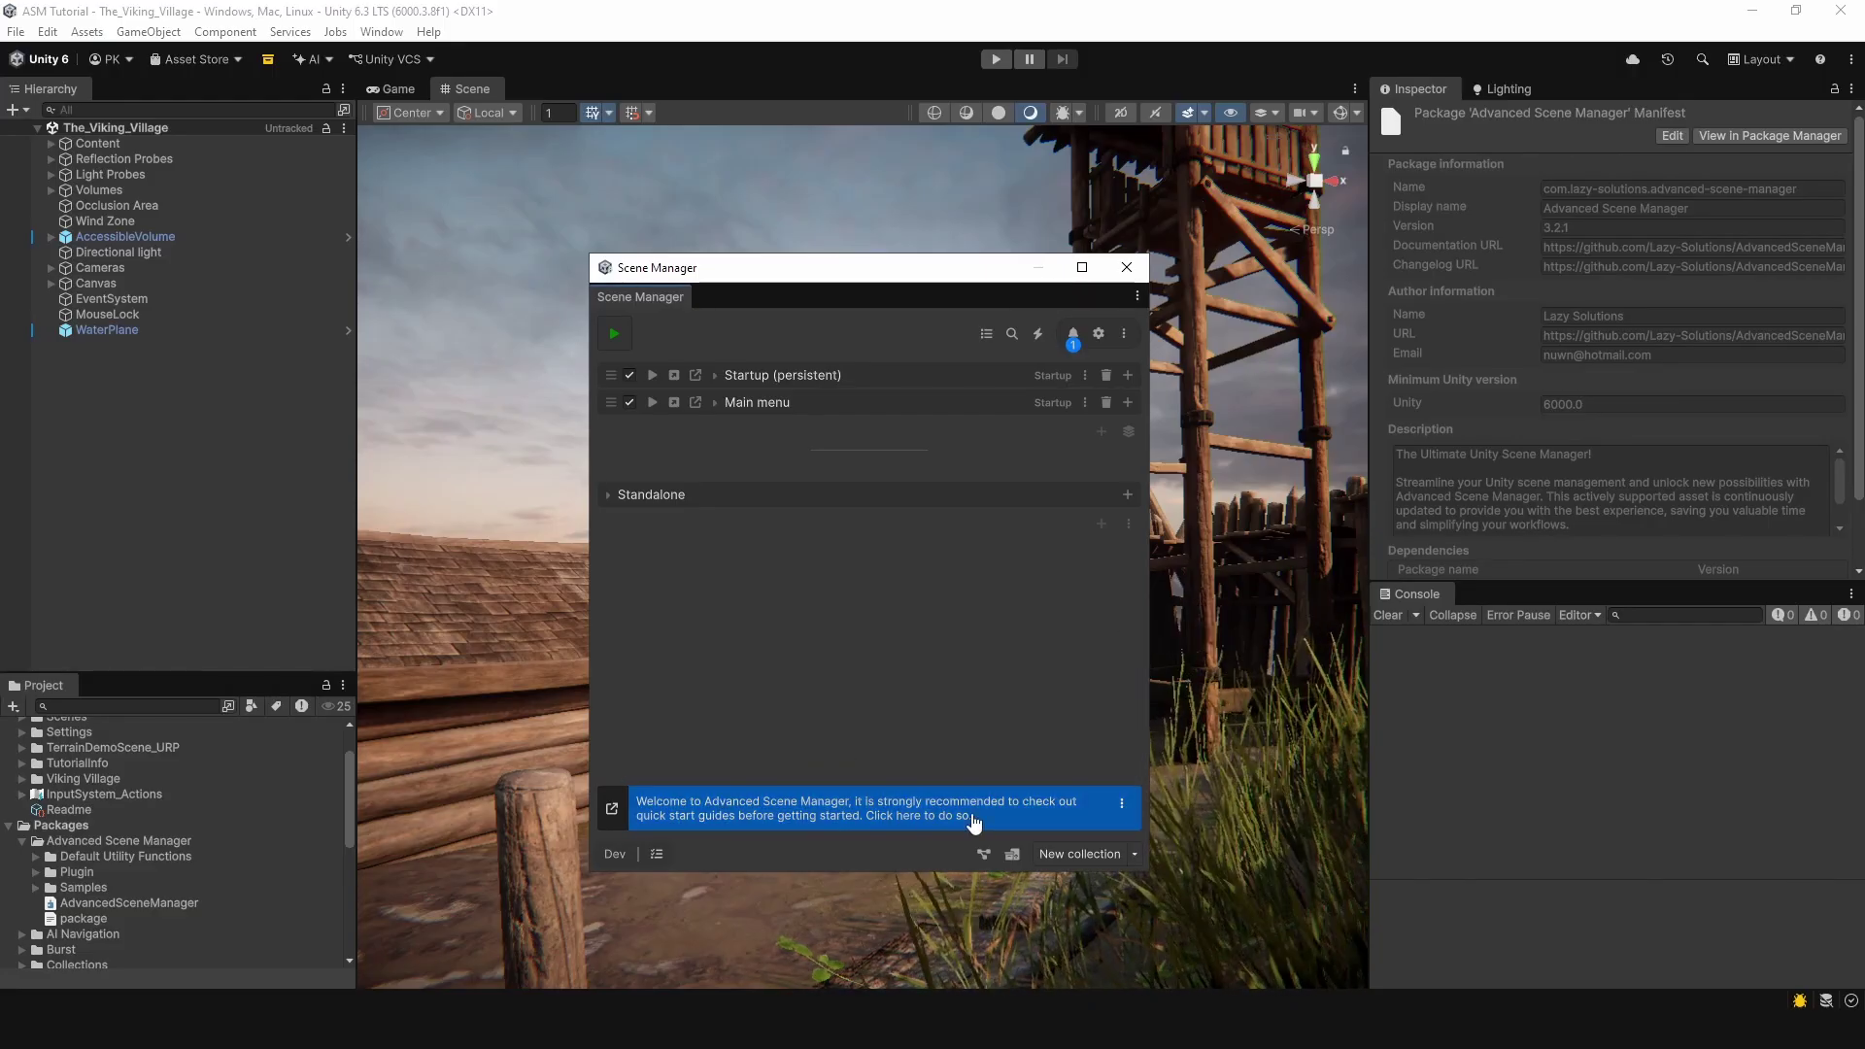
left_click(1121, 803)
left_click(1161, 829)
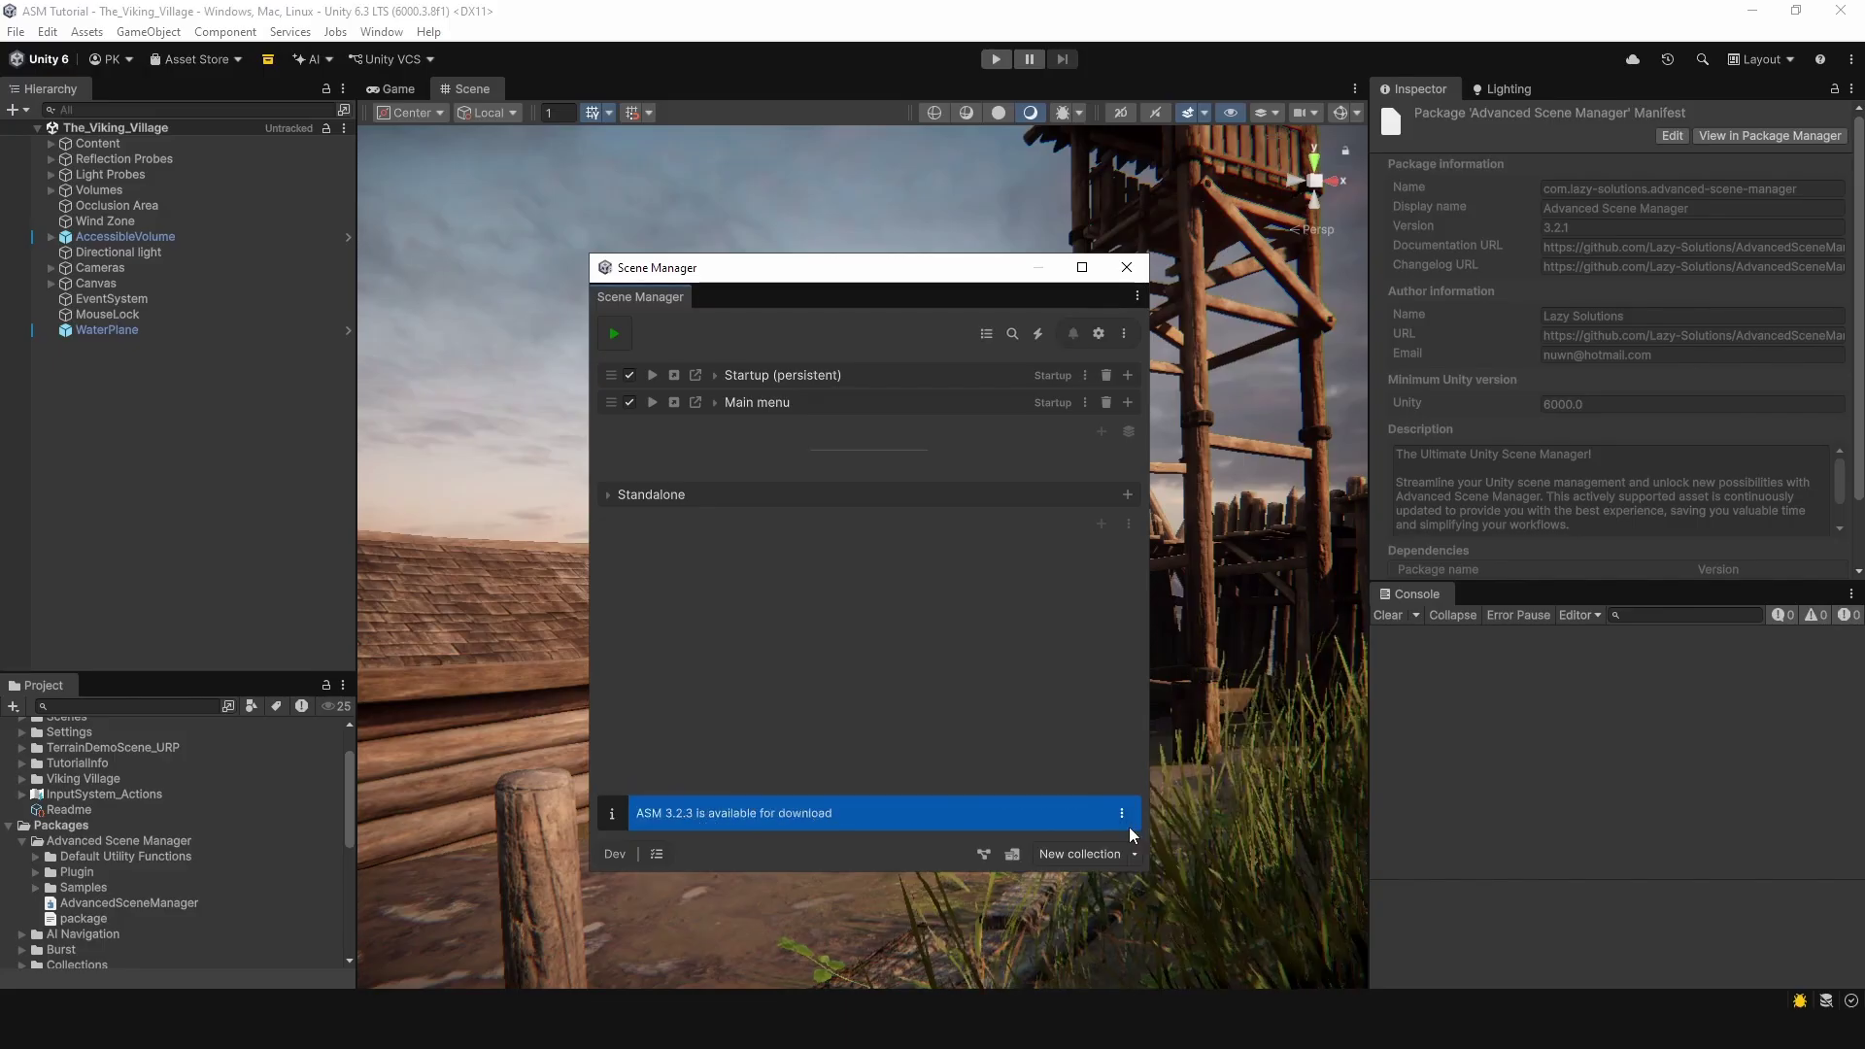
Step: Download the ASM 3.2.3 patch and import its package files into the project
left_click(713, 822)
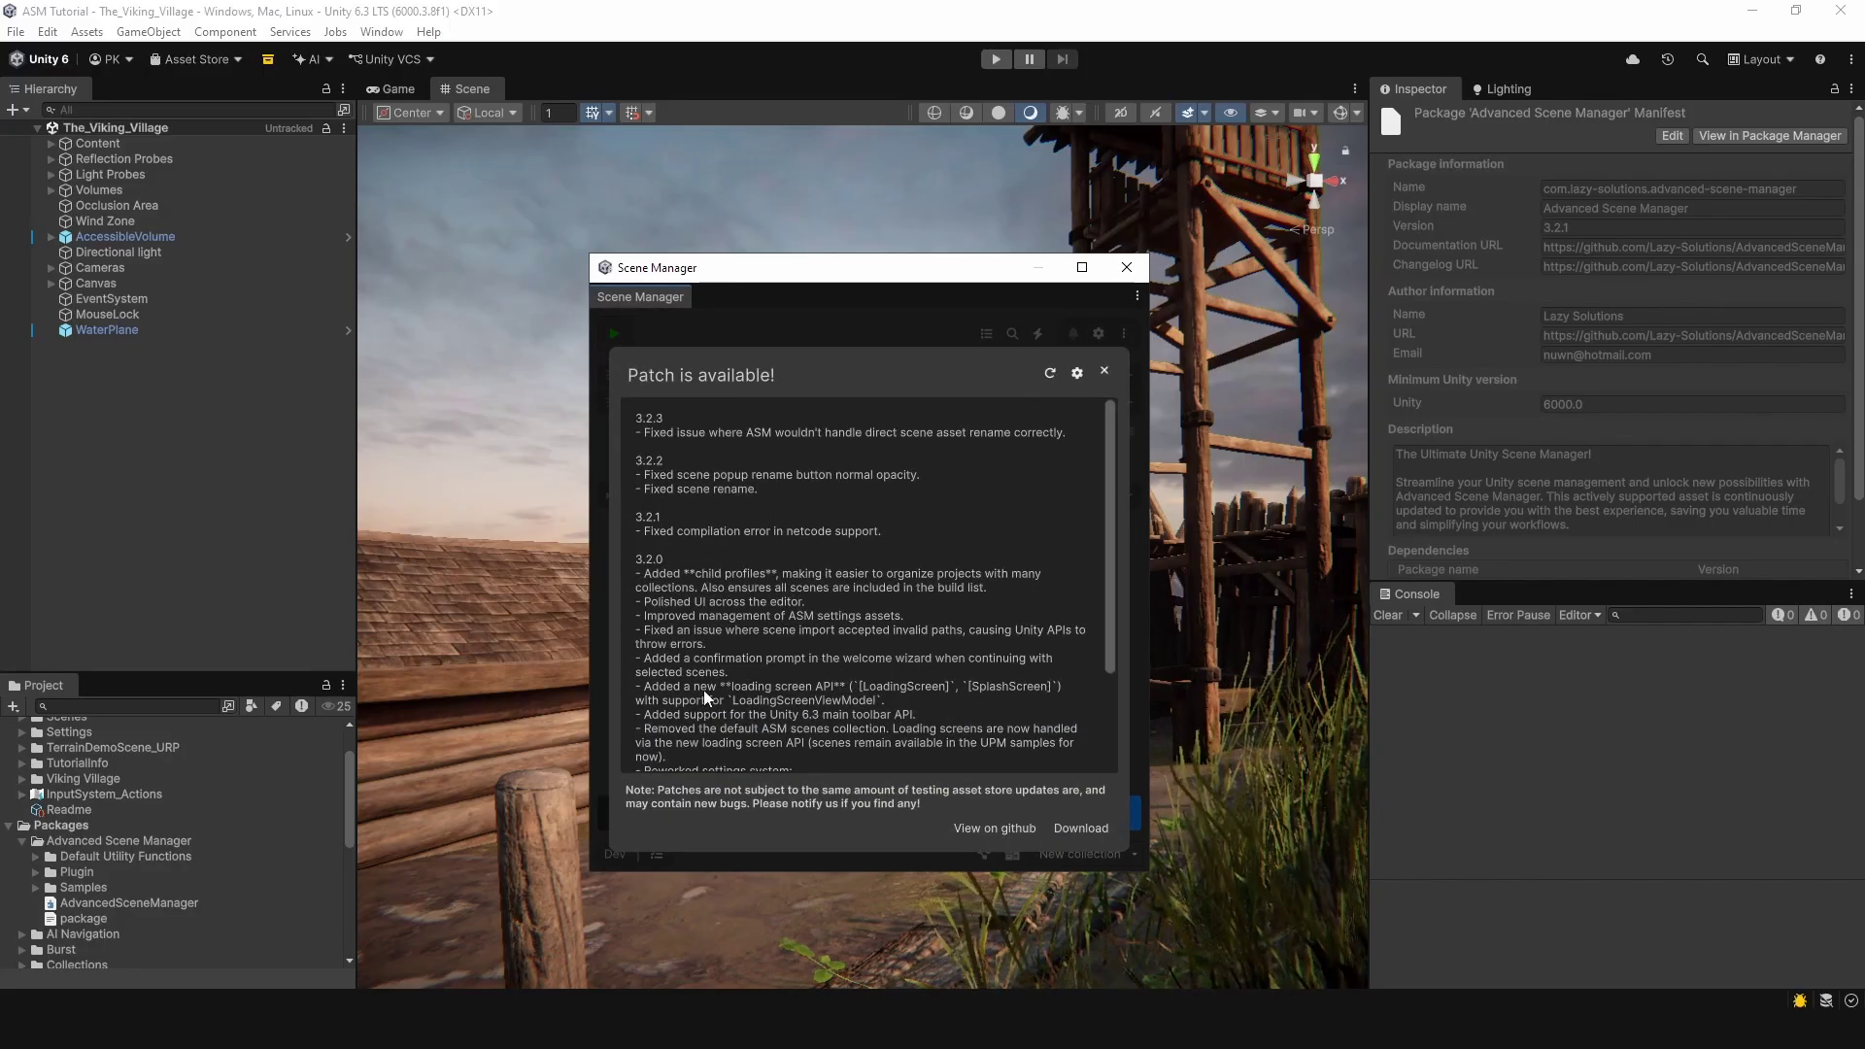
left_click(1069, 827)
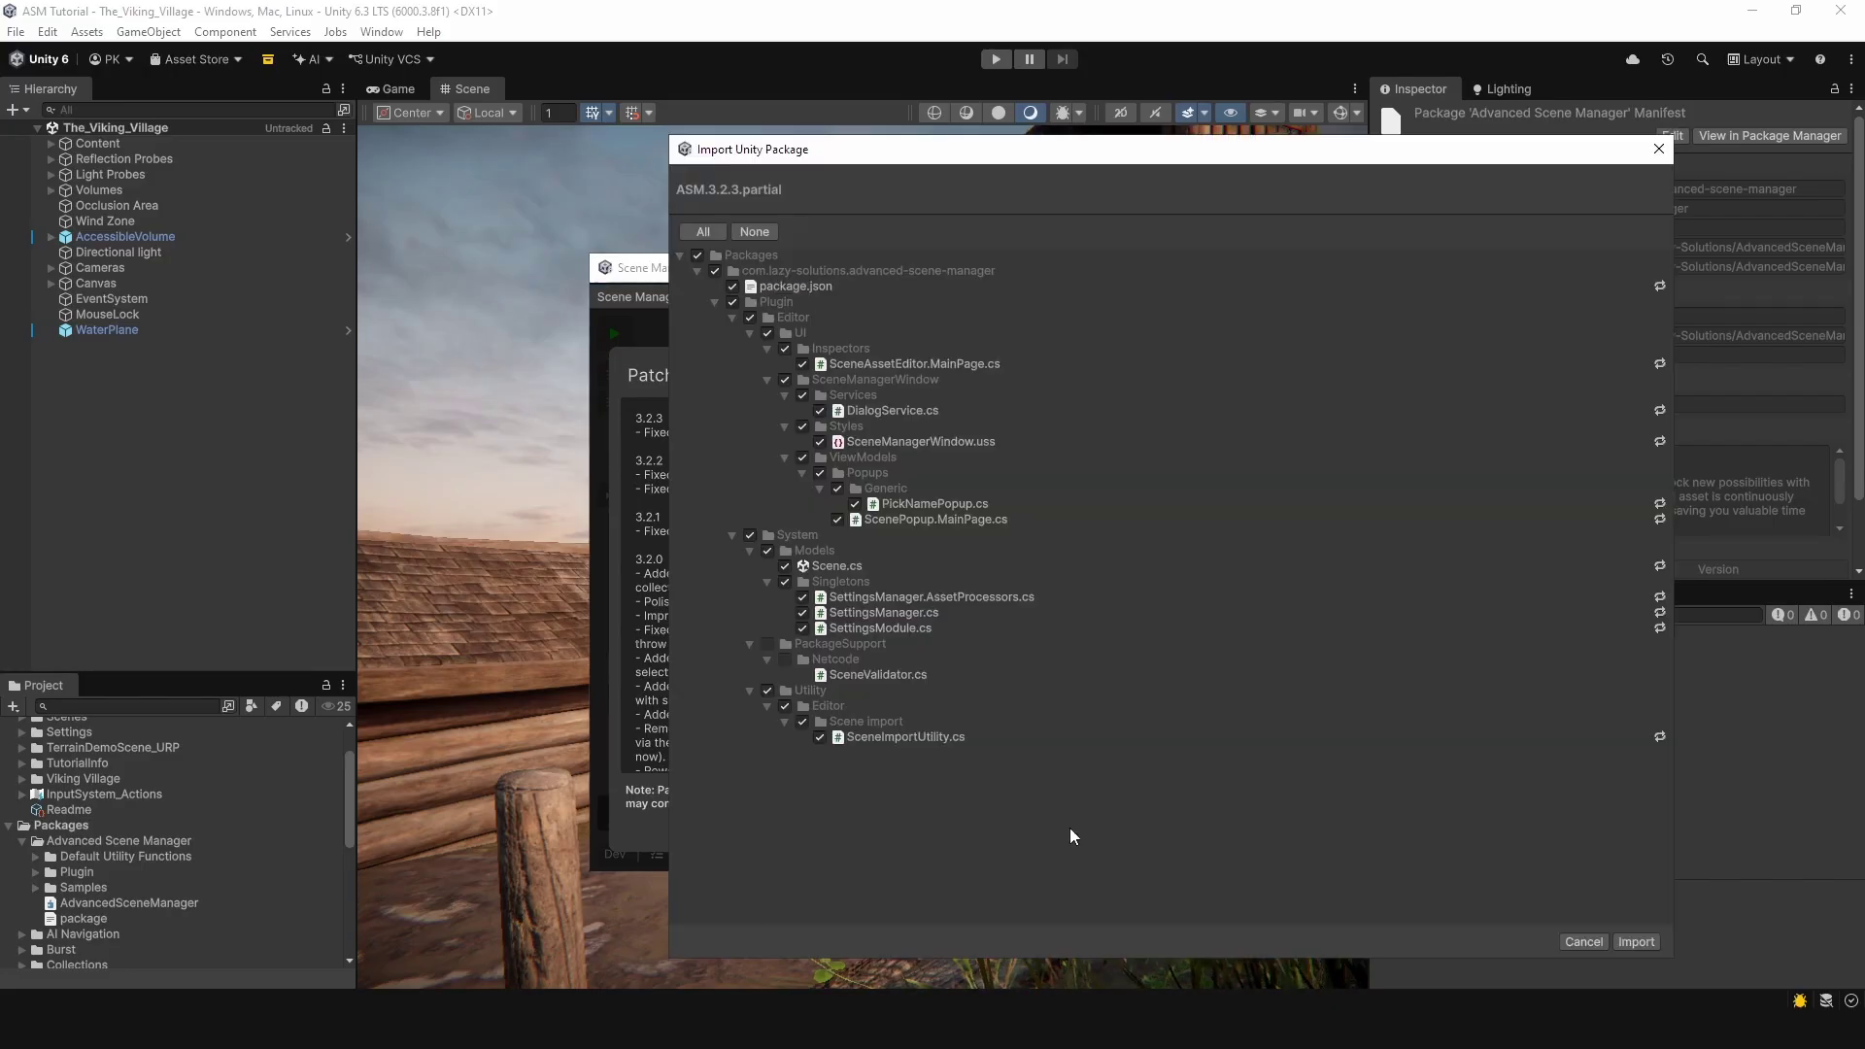
left_click(1635, 941)
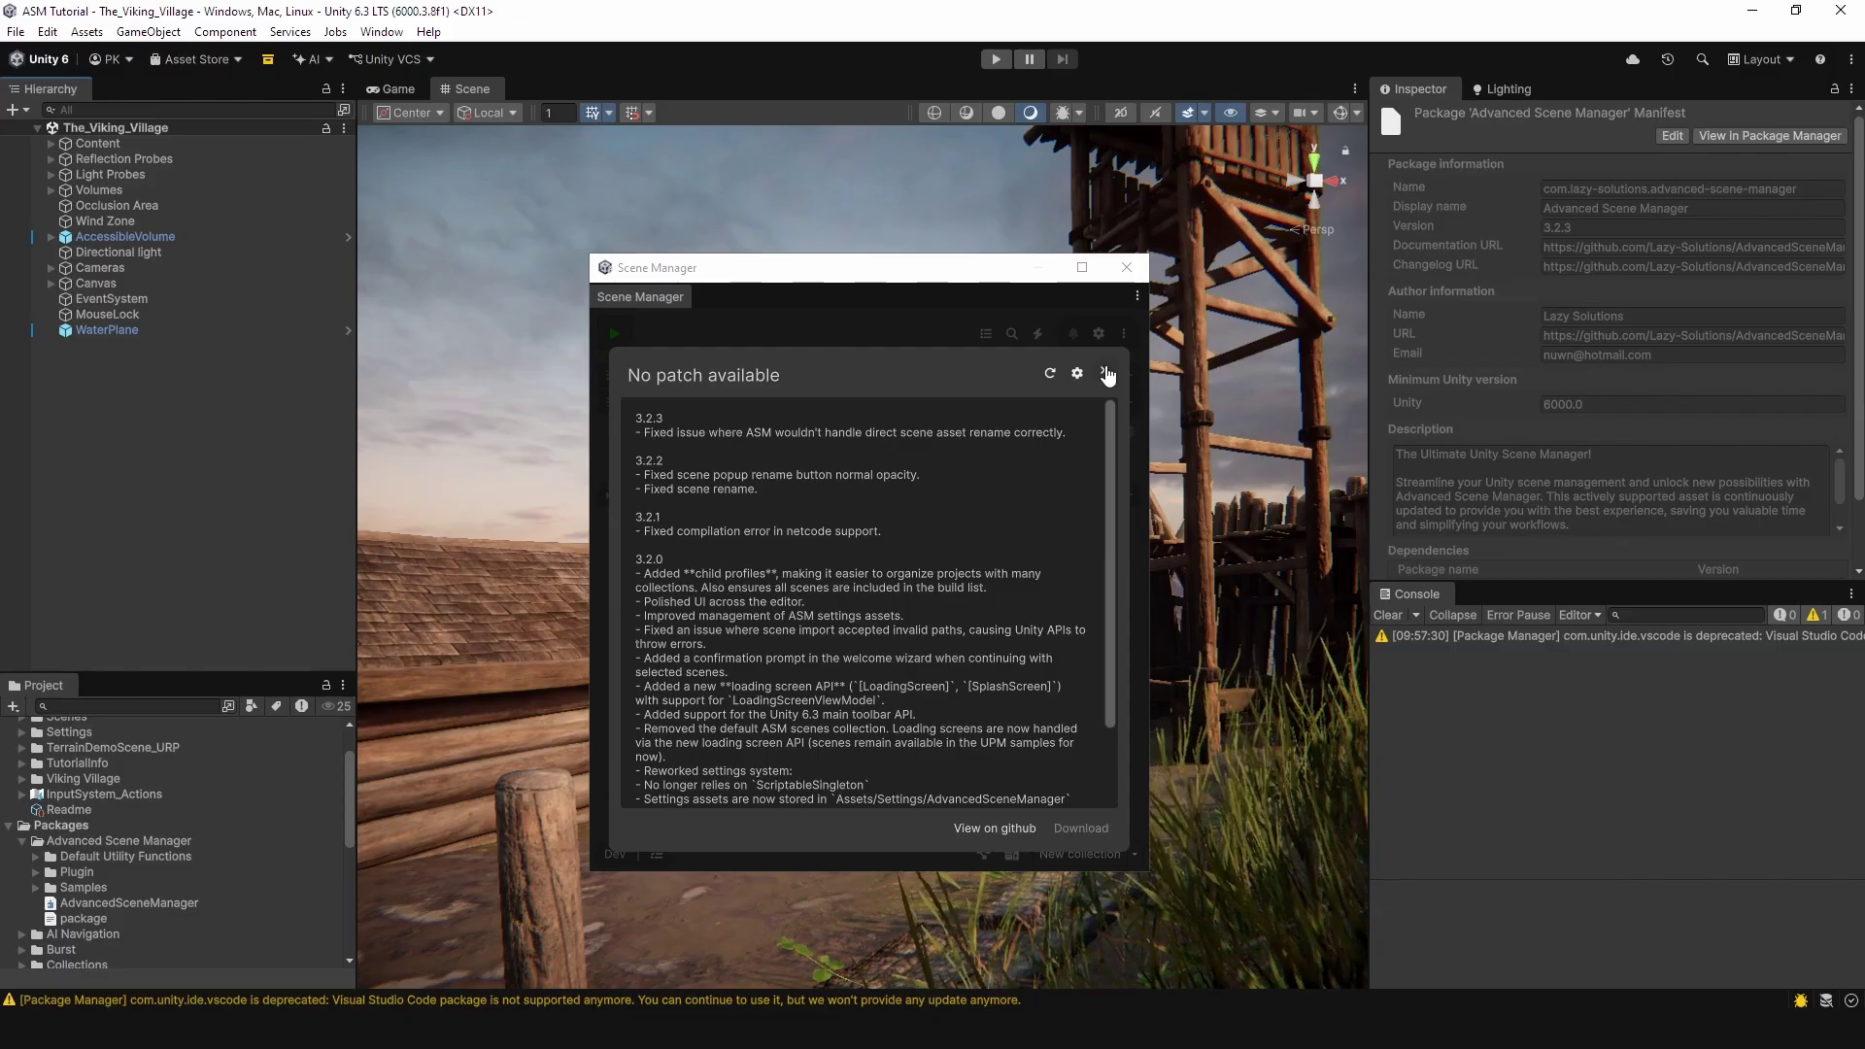
Step: Inspect the contents of the AdvancedSceneManager folder under Assets/Settings, and return to the Scene Manager
left_click(9, 825)
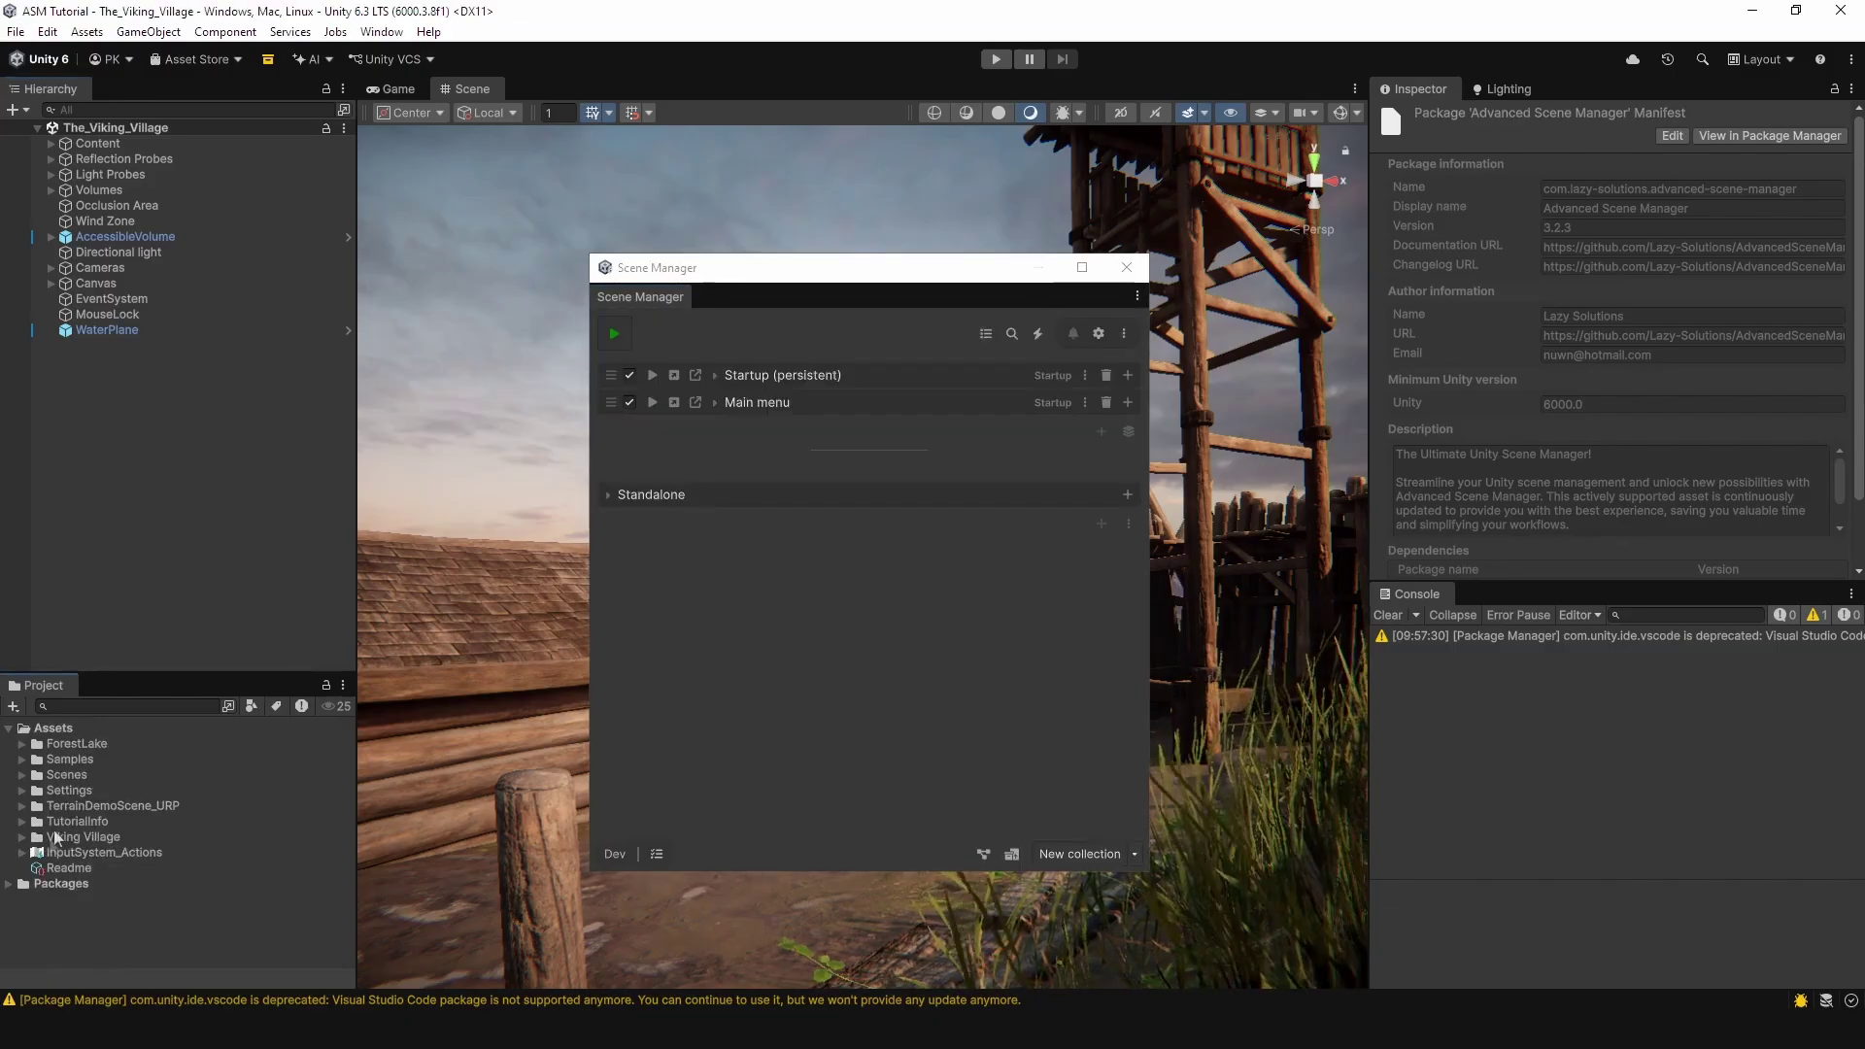
left_click(22, 790)
left_click(50, 806)
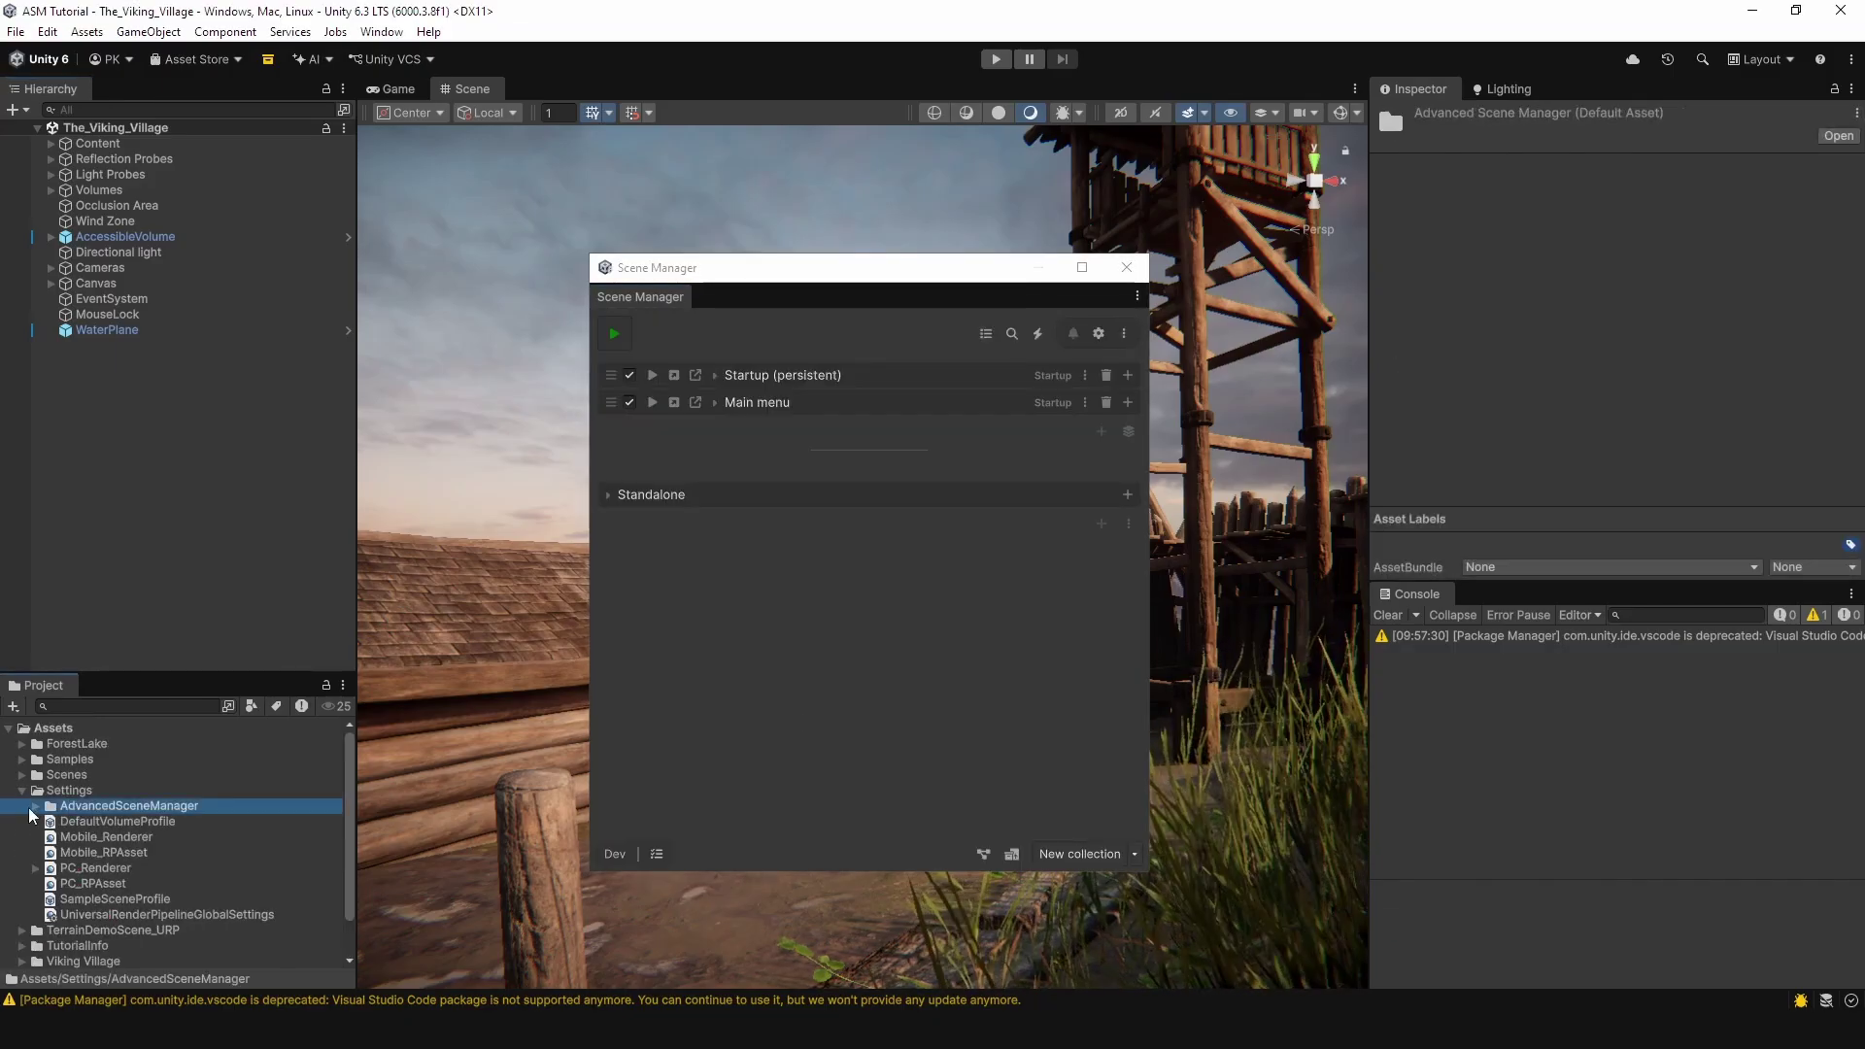
left_click(35, 806)
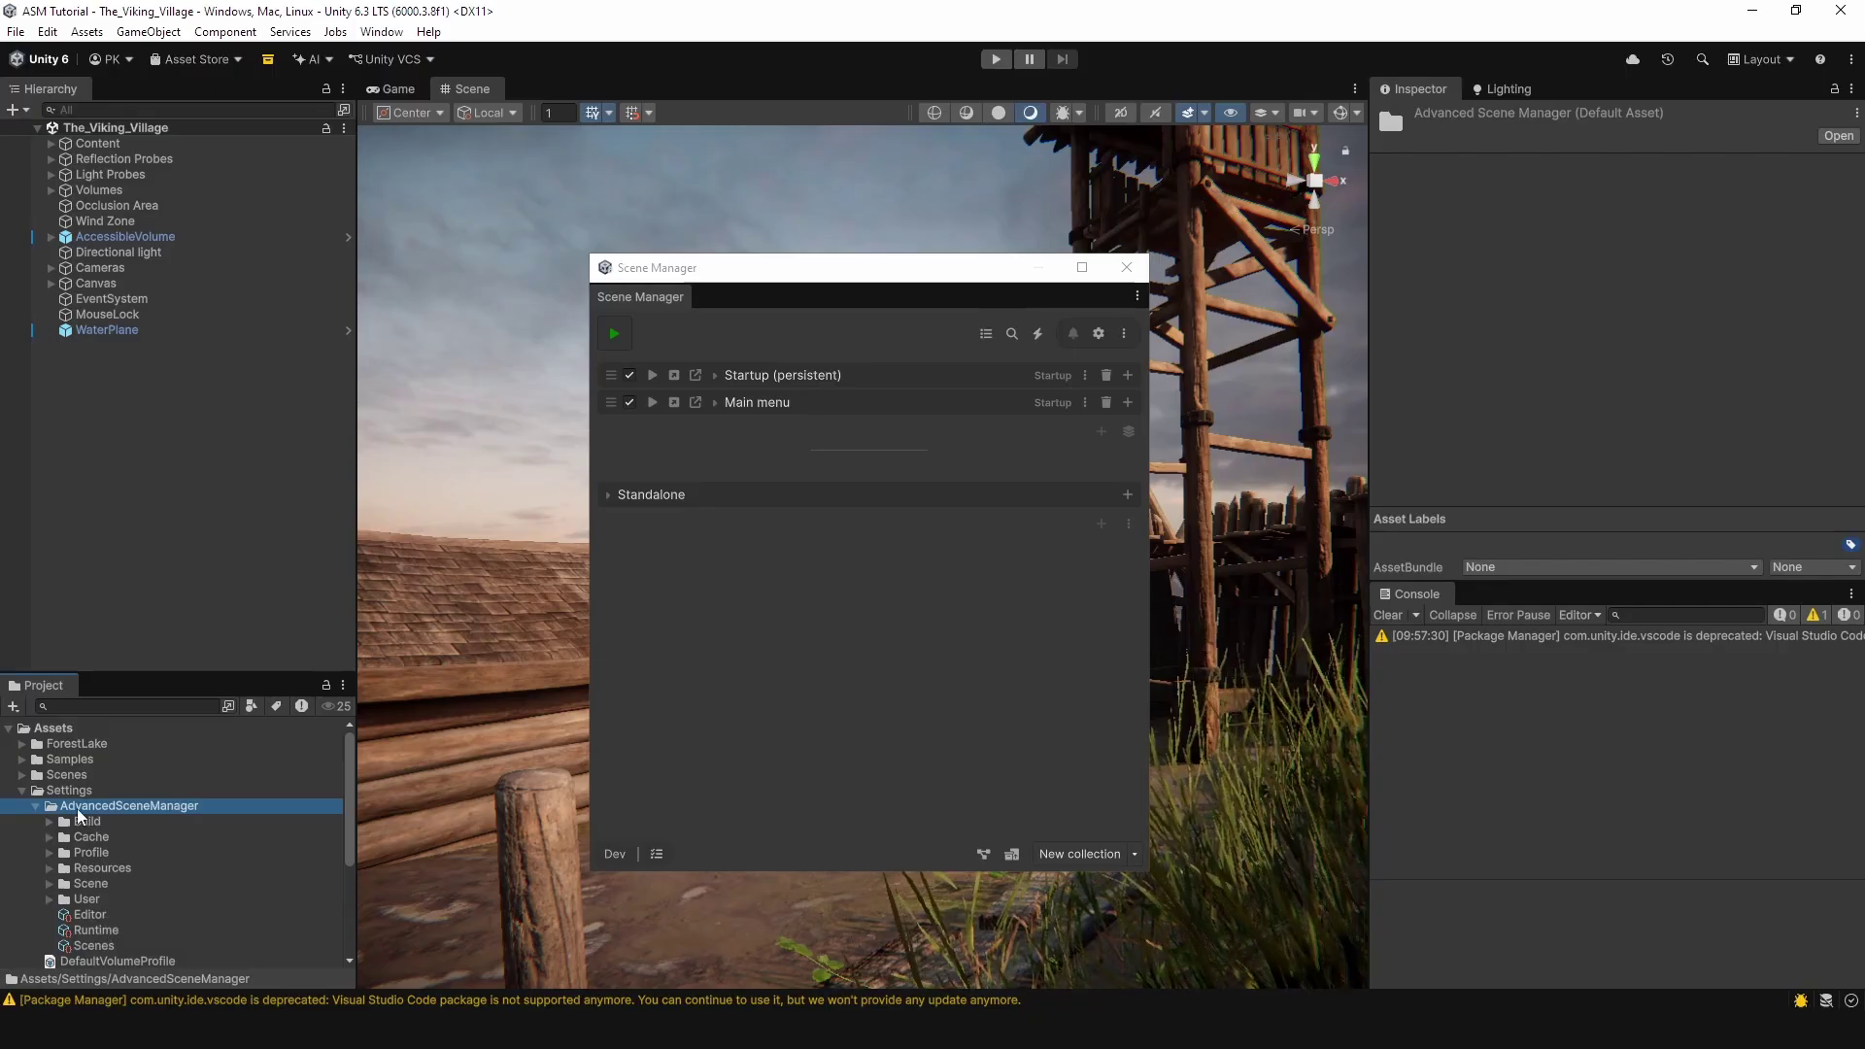
left_click(21, 789)
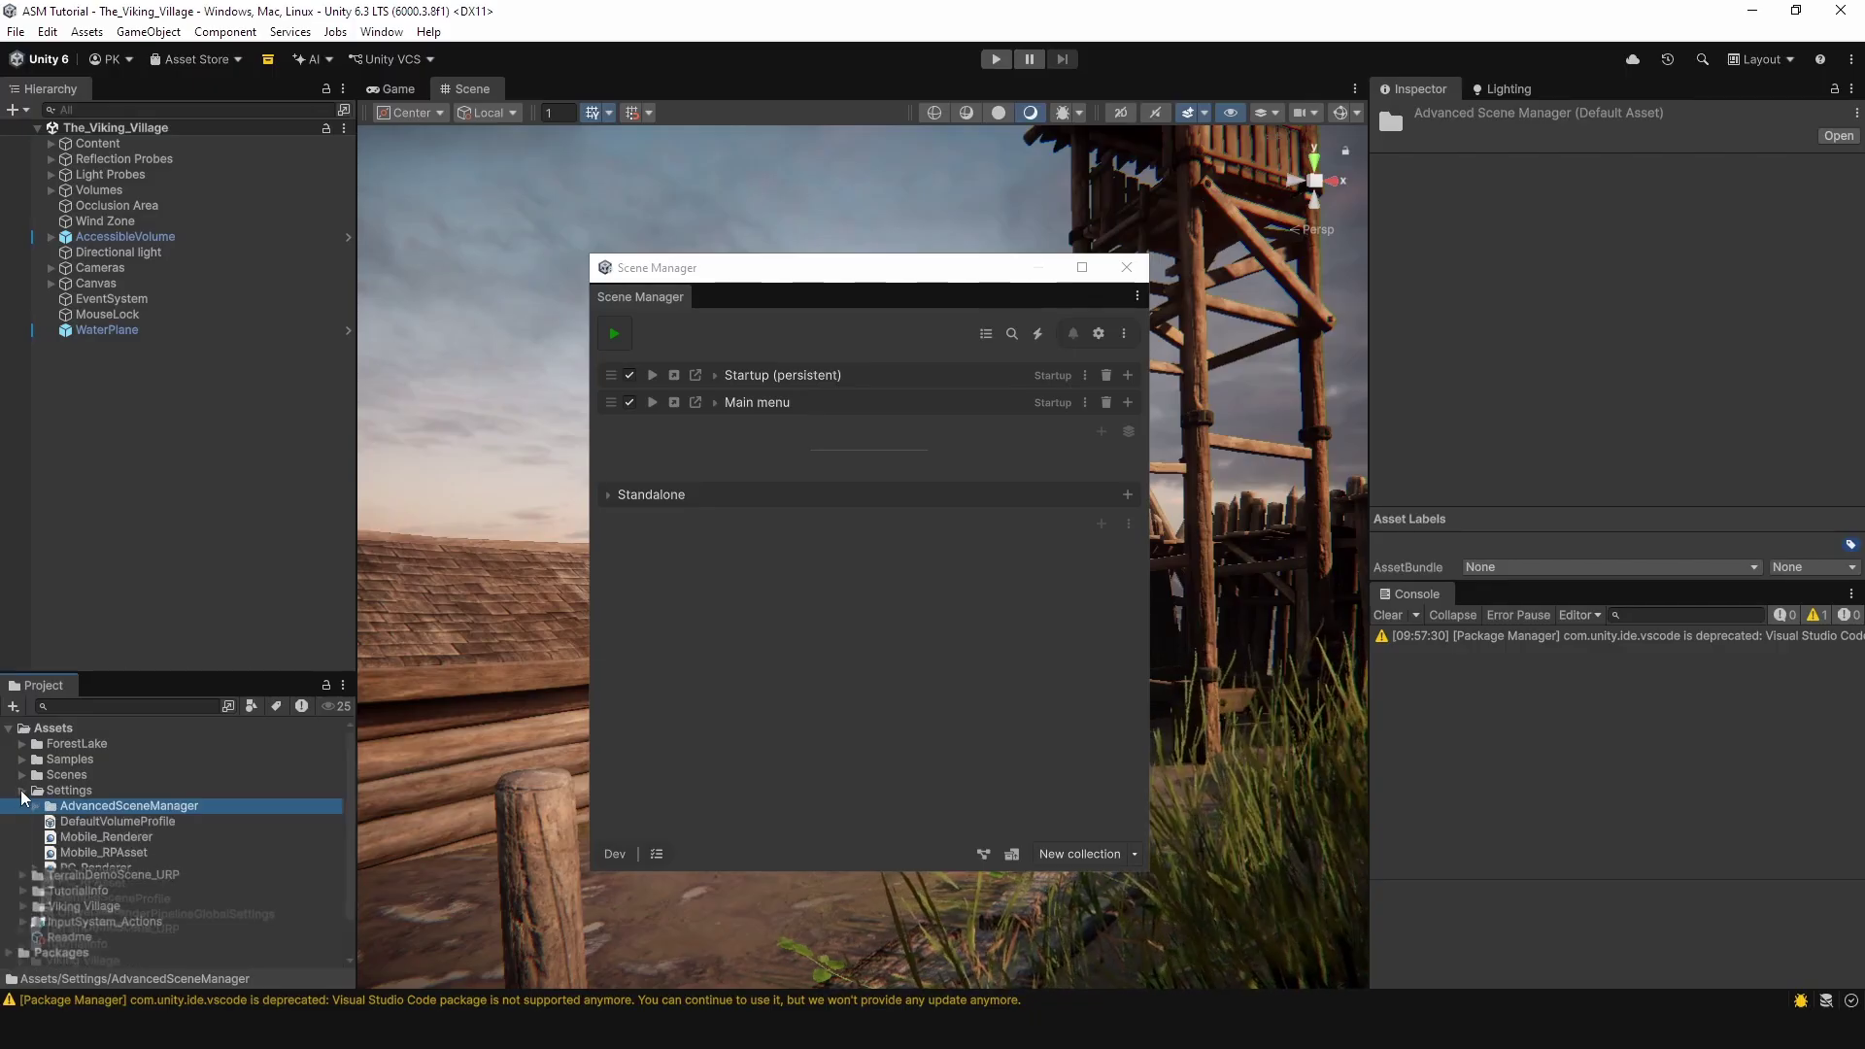
left_click(841, 701)
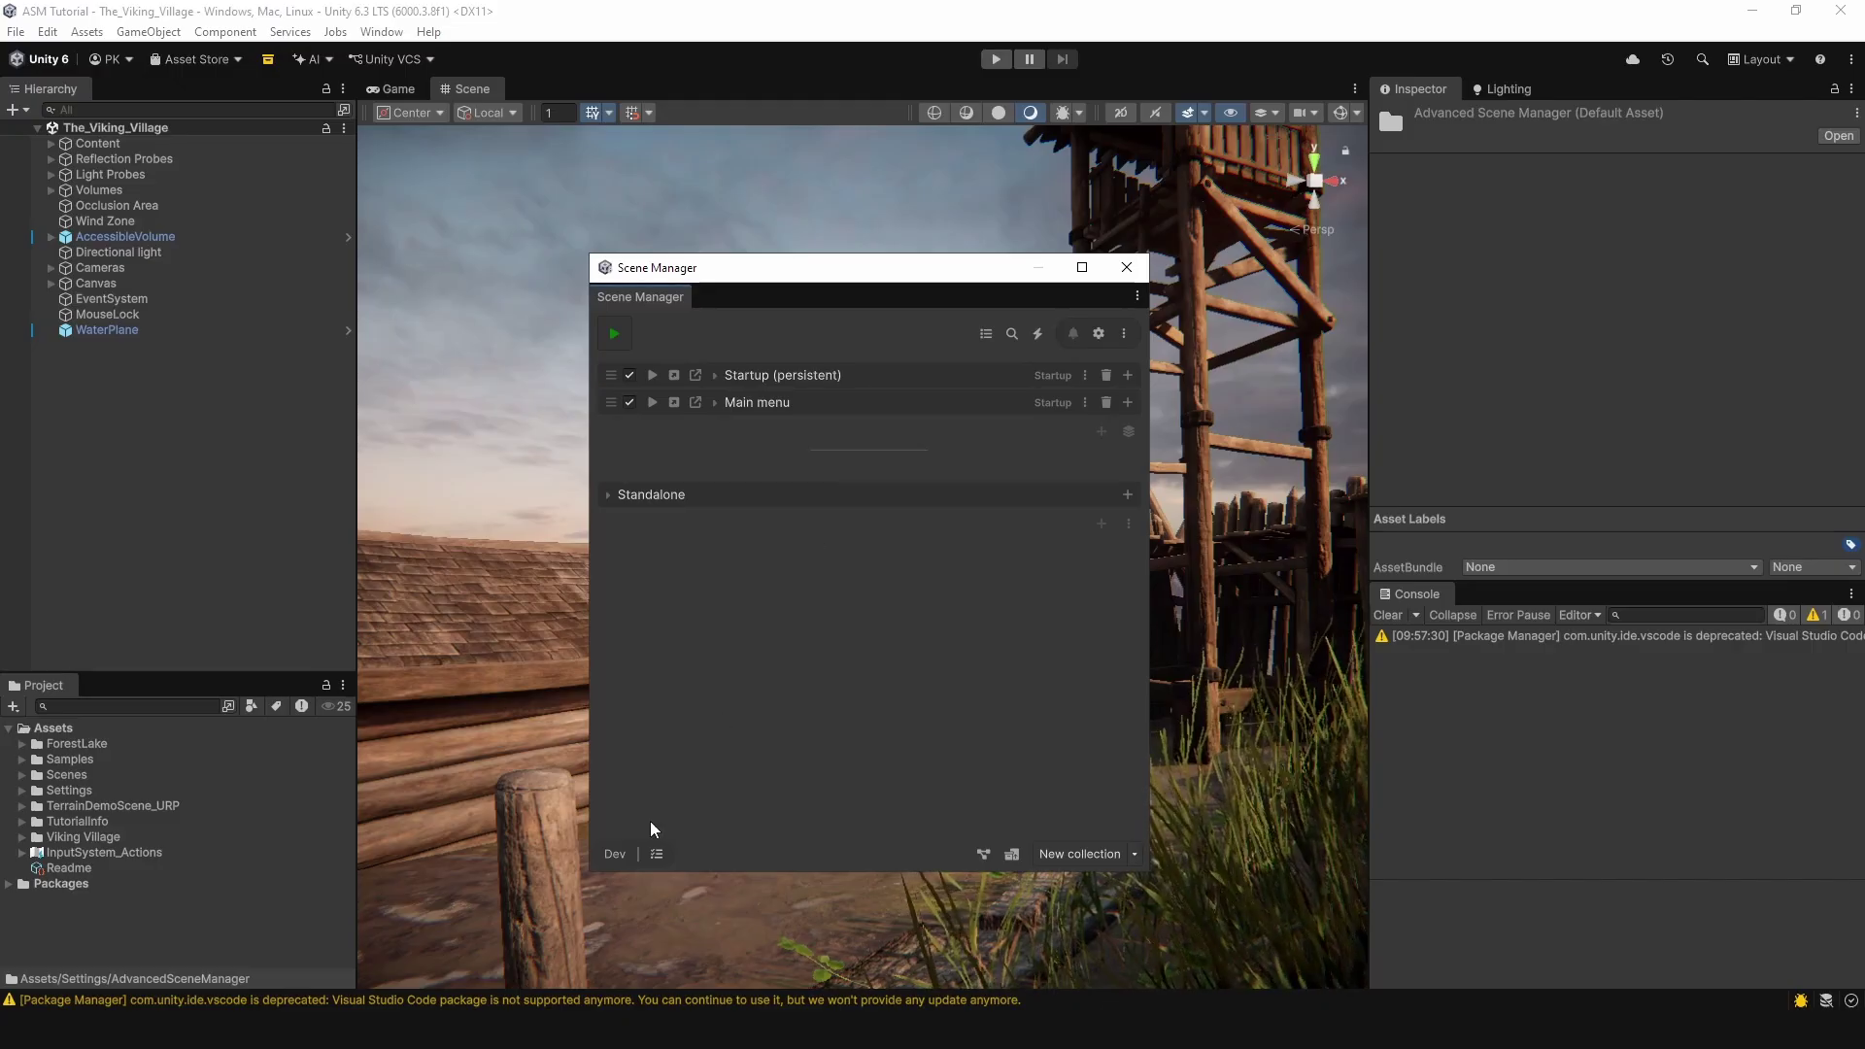
Step: View the list of available profiles and close it without changing the active profile
left_click(621, 862)
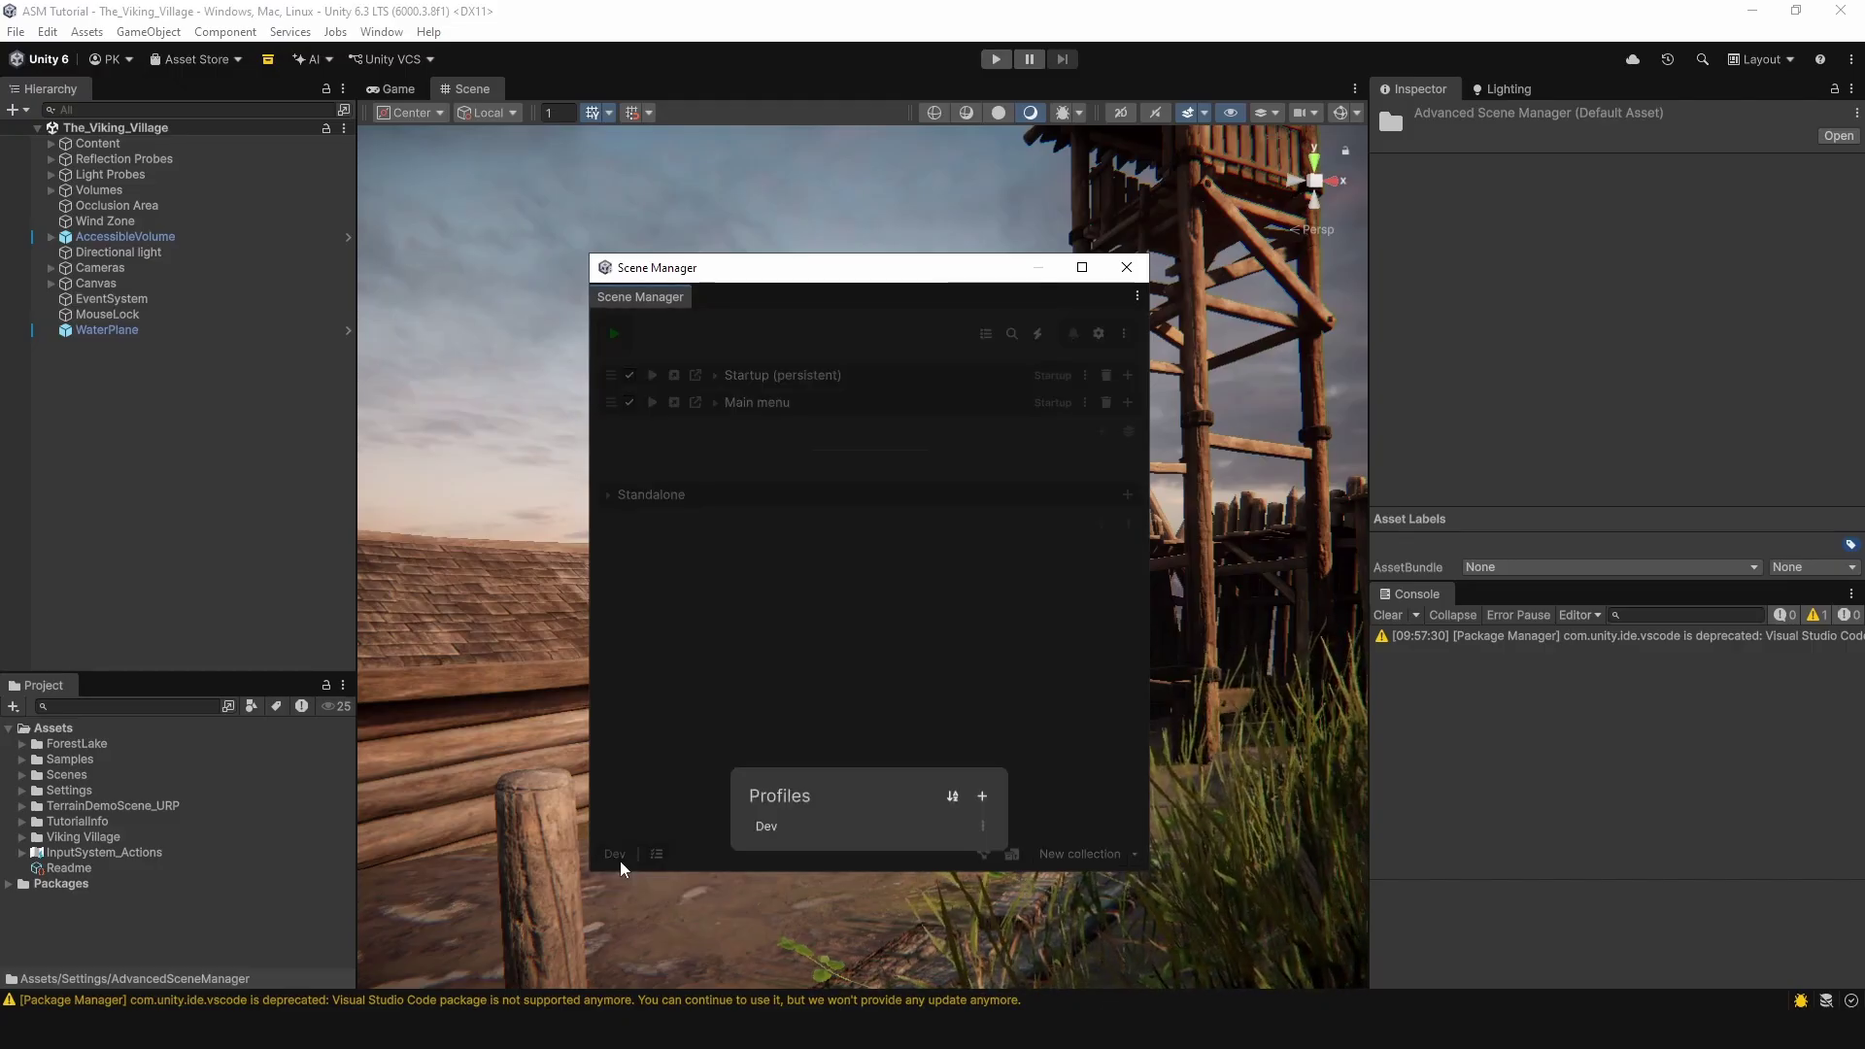
left_click(855, 629)
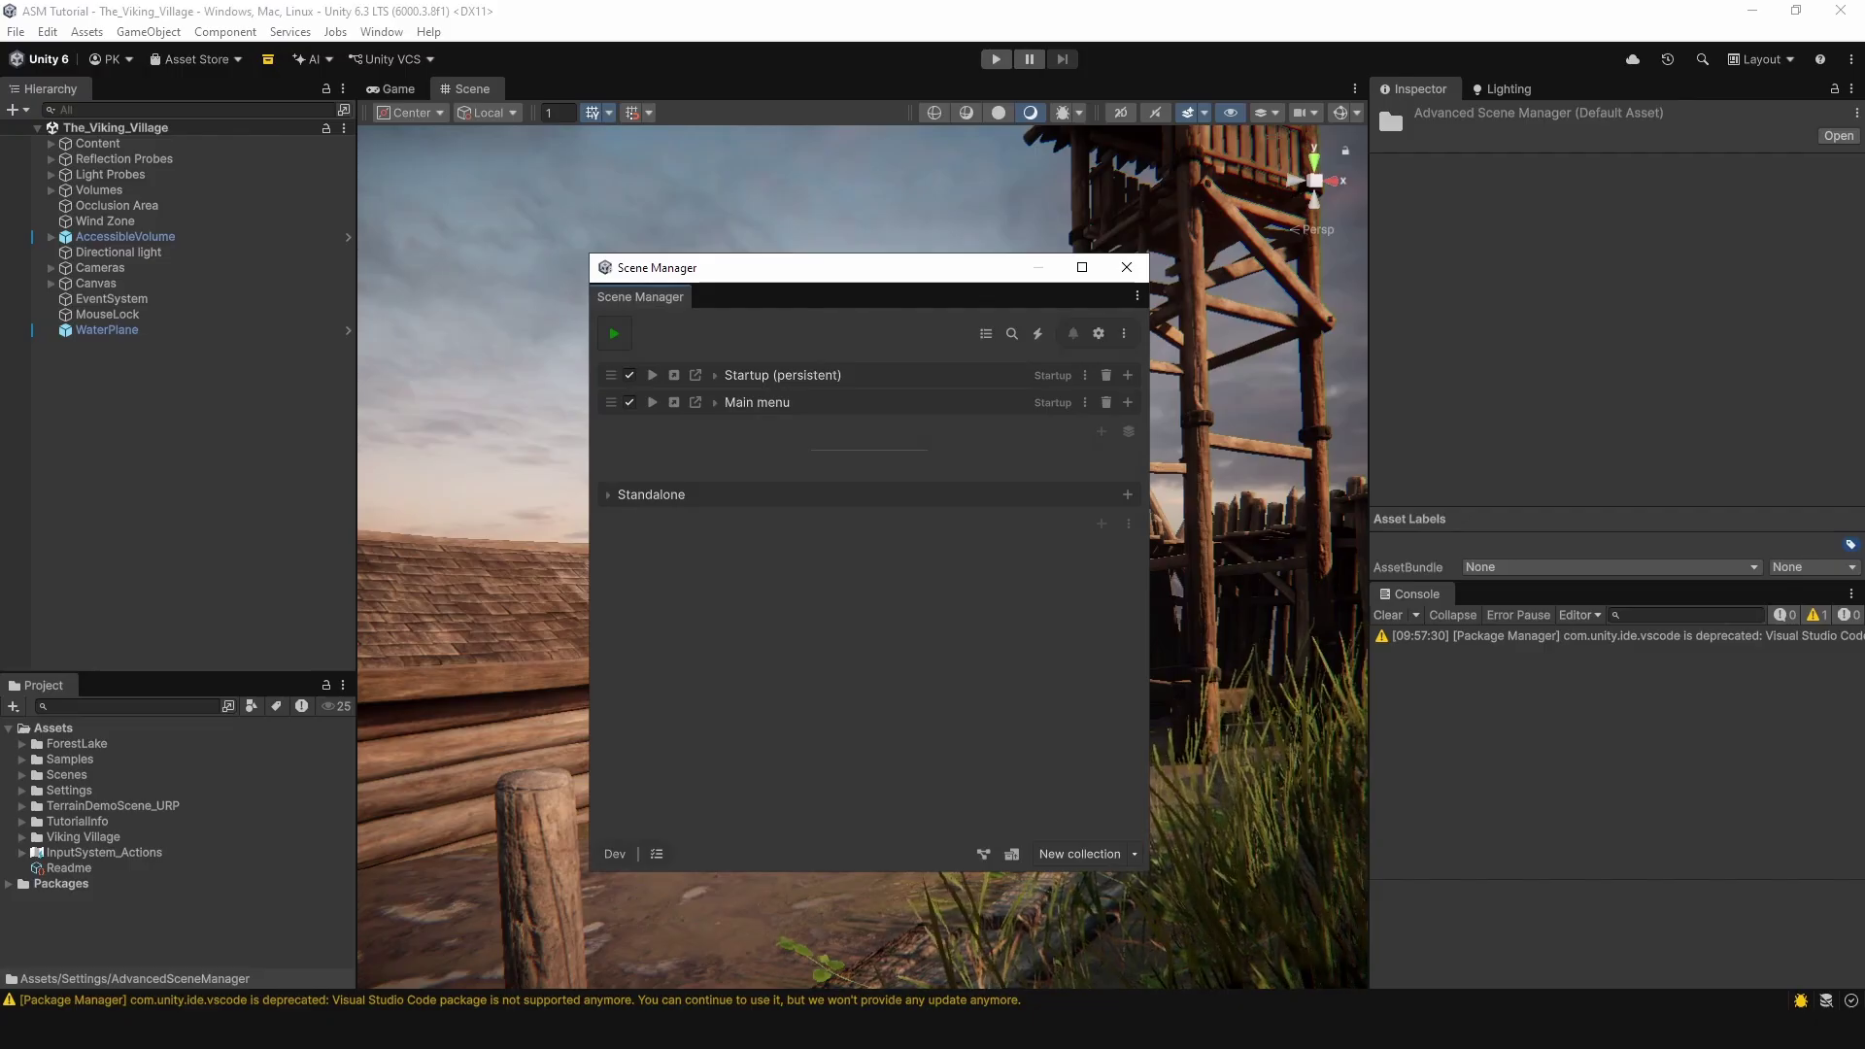
left_click(1404, 594)
left_click(877, 595)
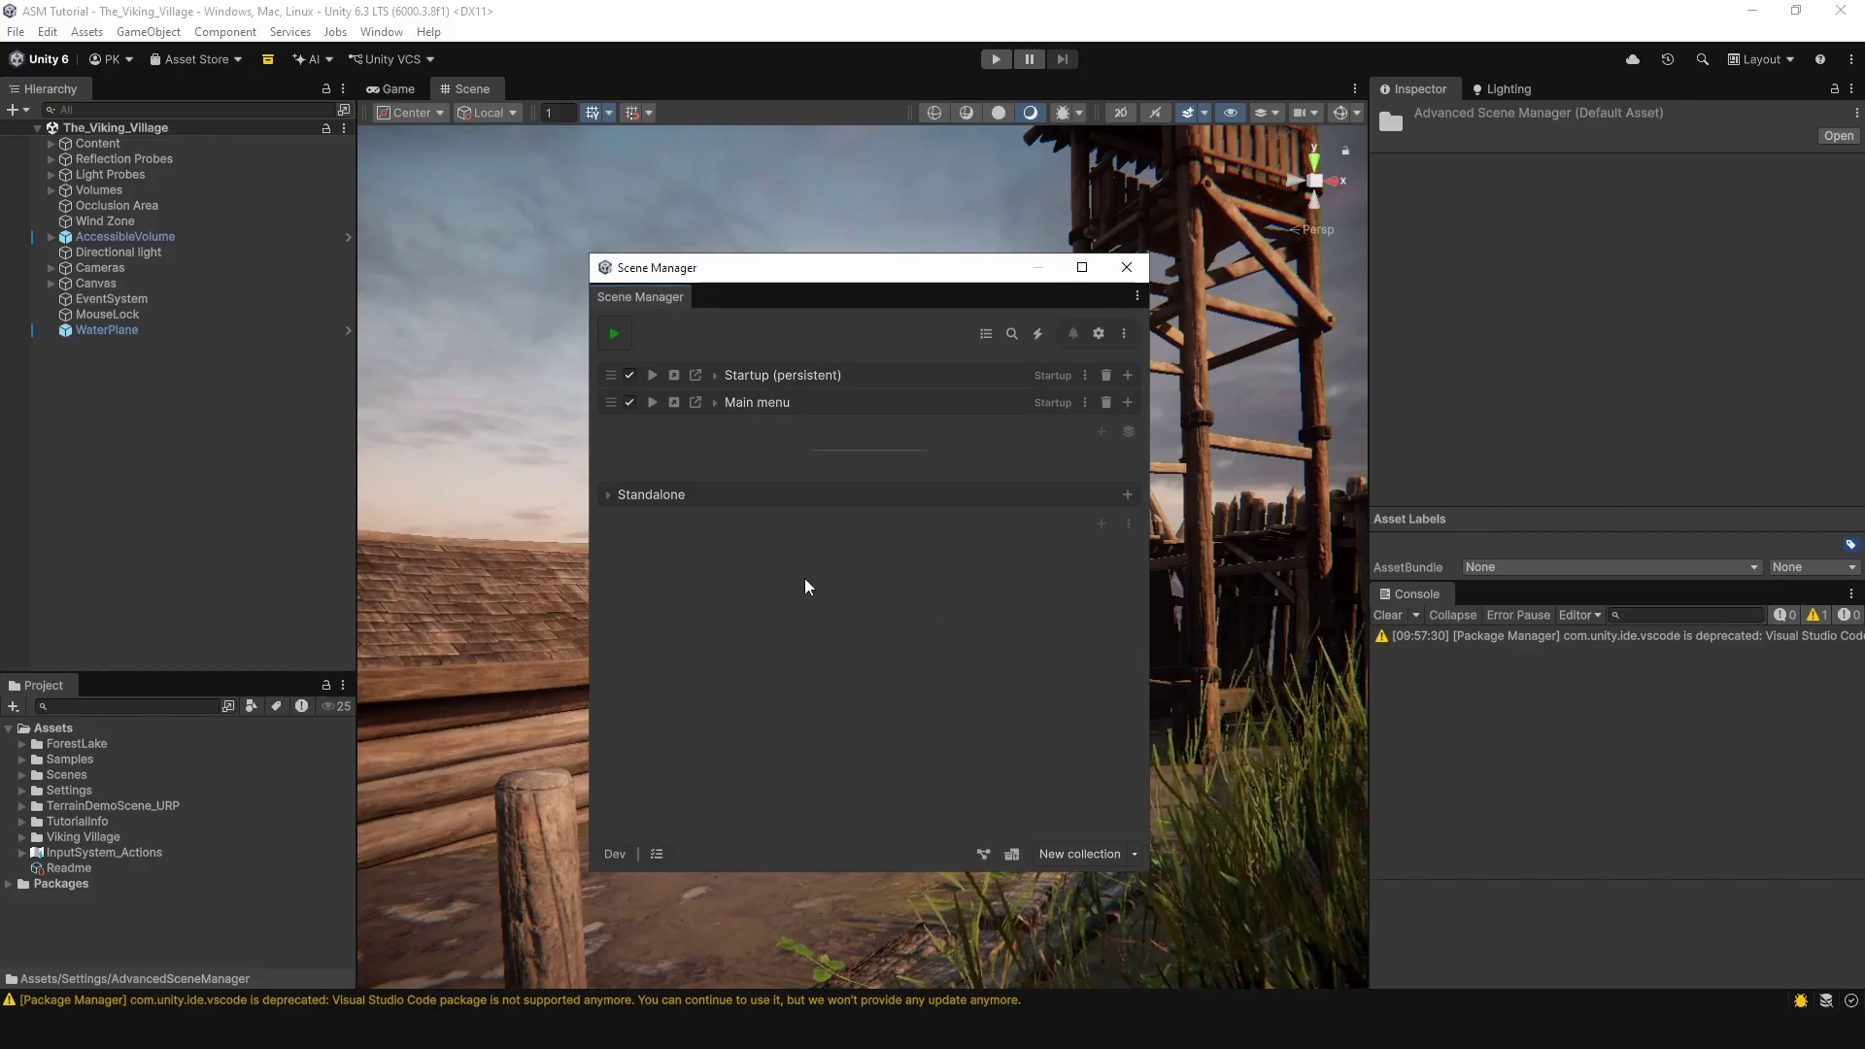
Step: Check which scenes the Startup (persistent) and Main menu collections contain, and collapse both again
left_click(715, 376)
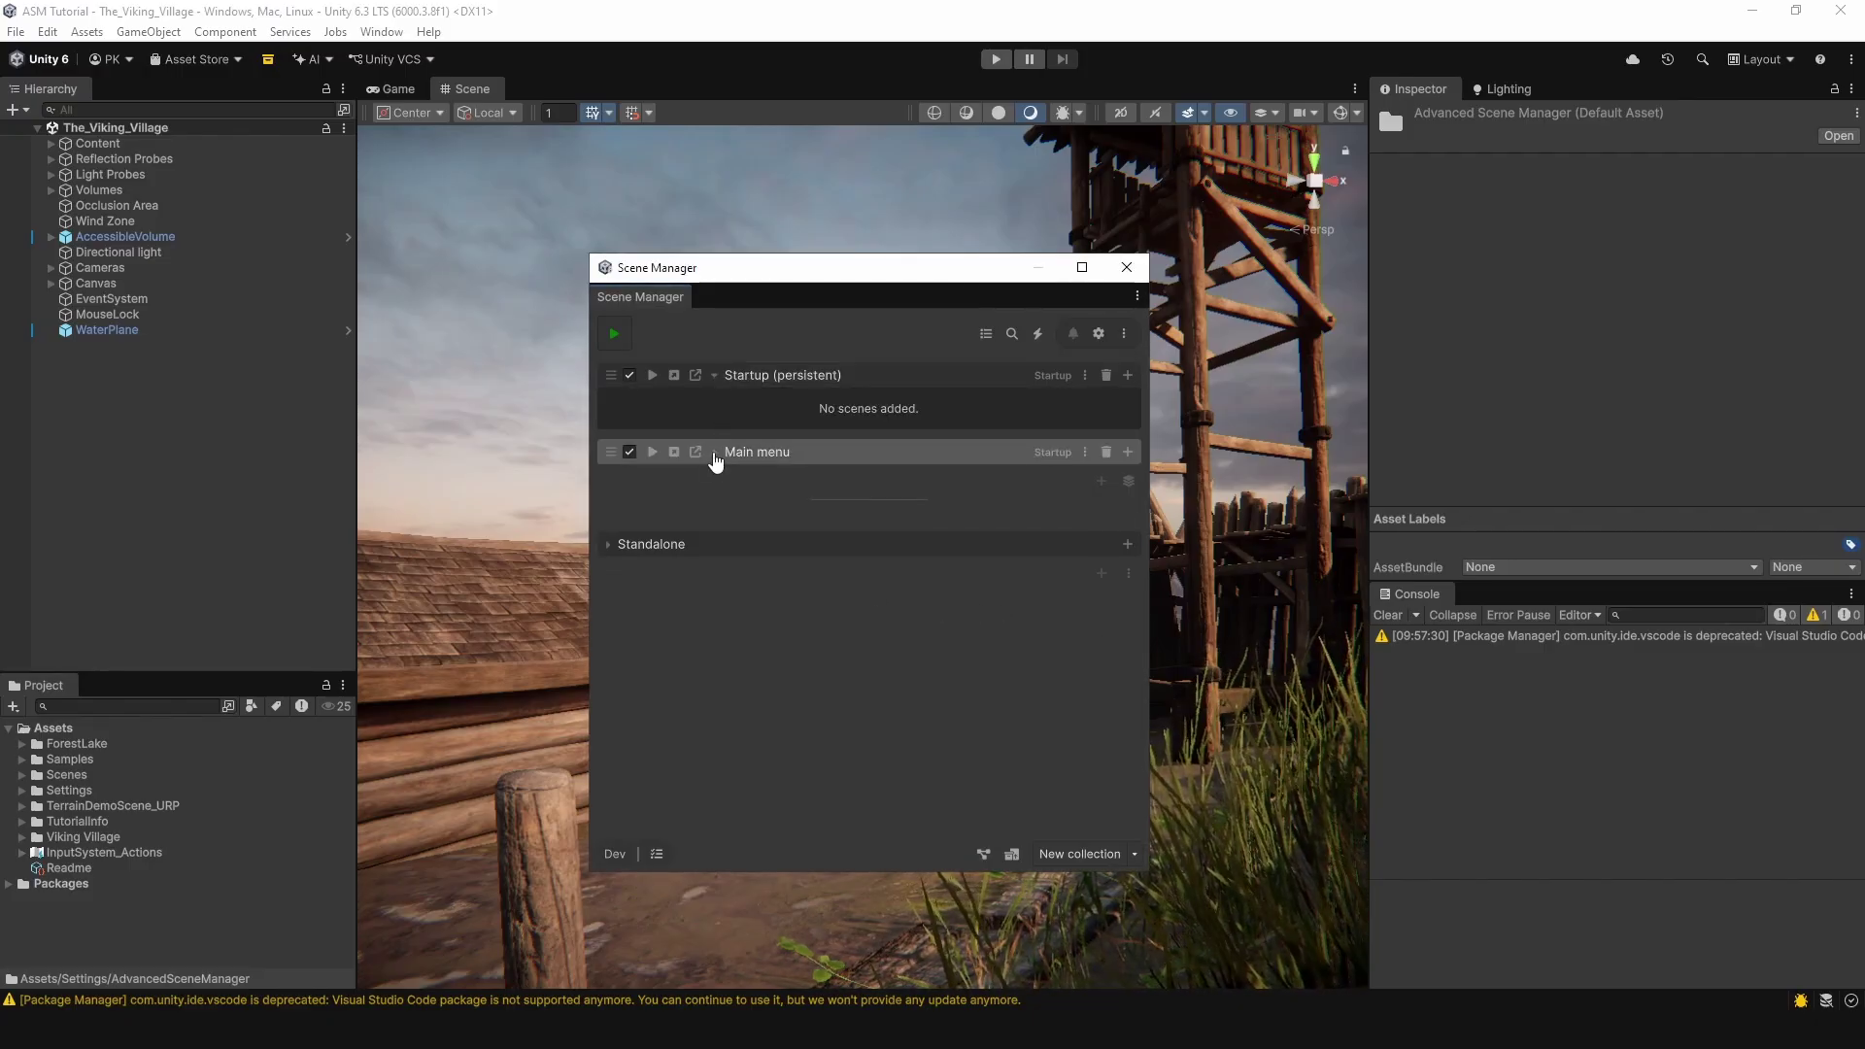
left_click(715, 452)
left_click(715, 451)
left_click(715, 376)
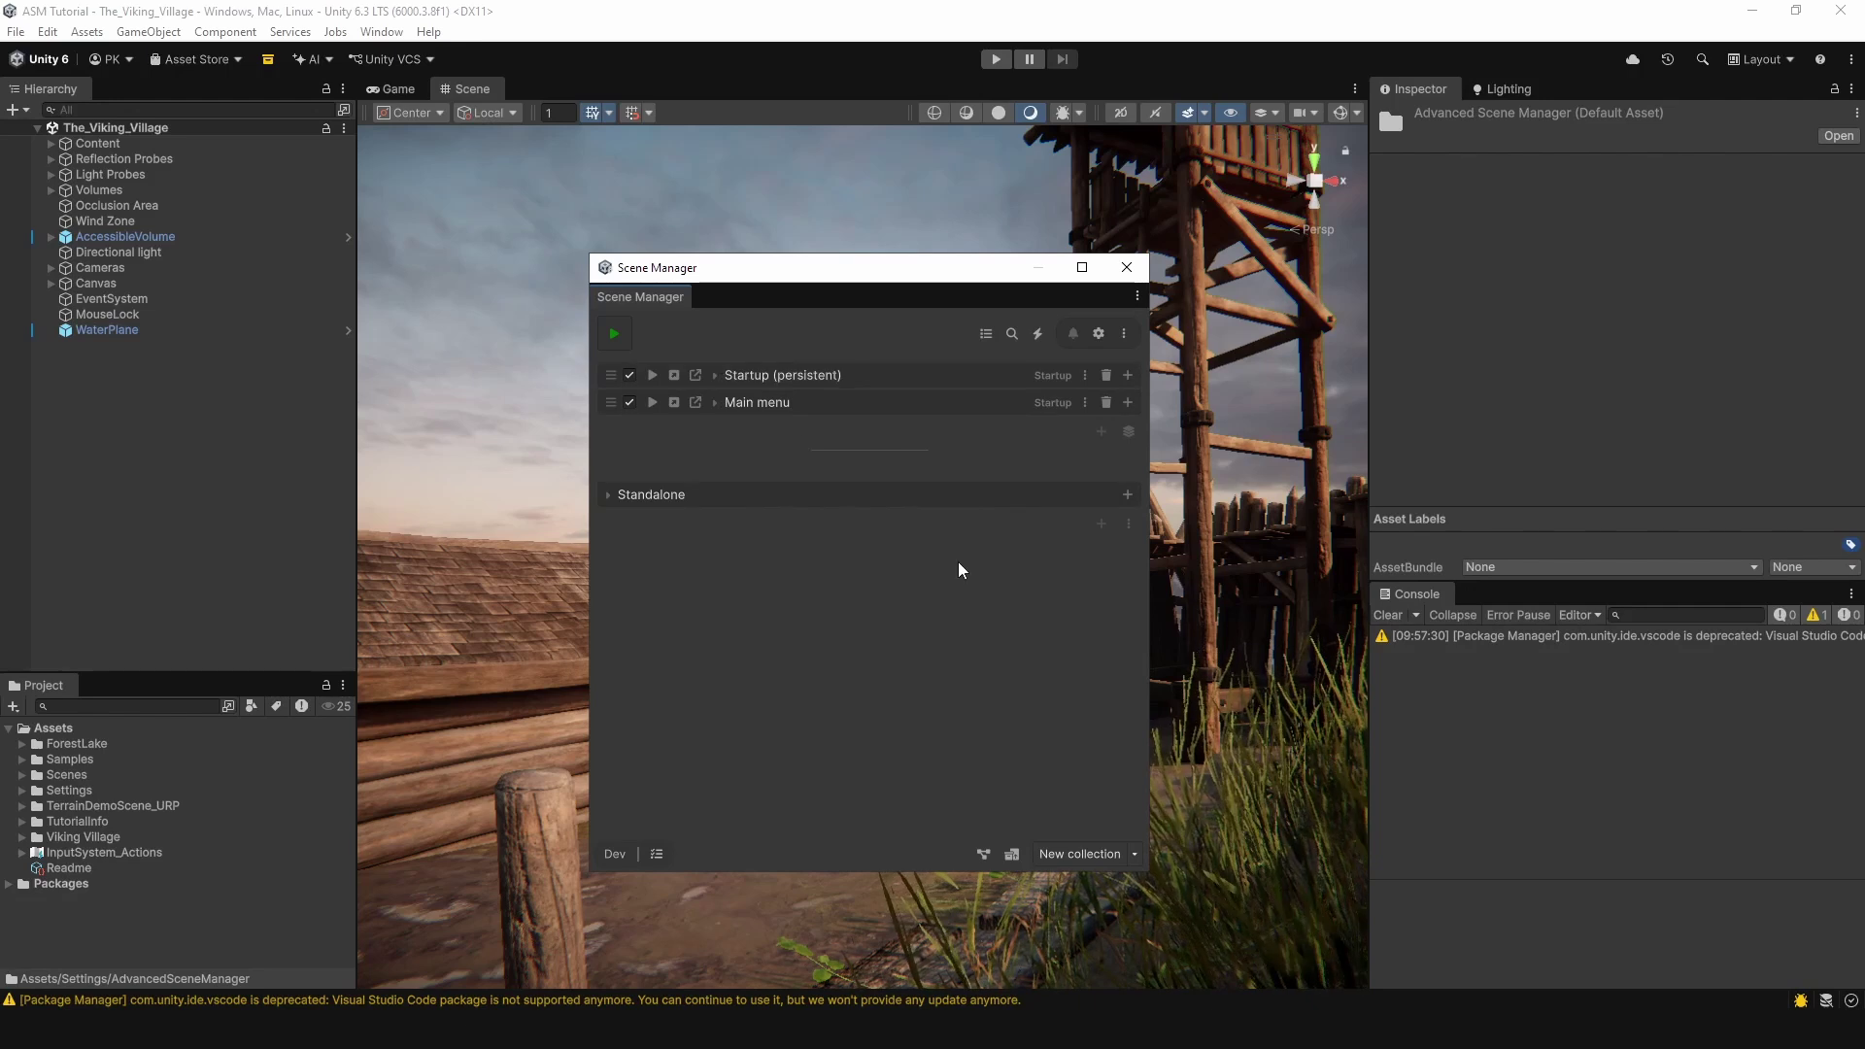
Step: Add a new scene collection and rename it Environment
left_click(1078, 854)
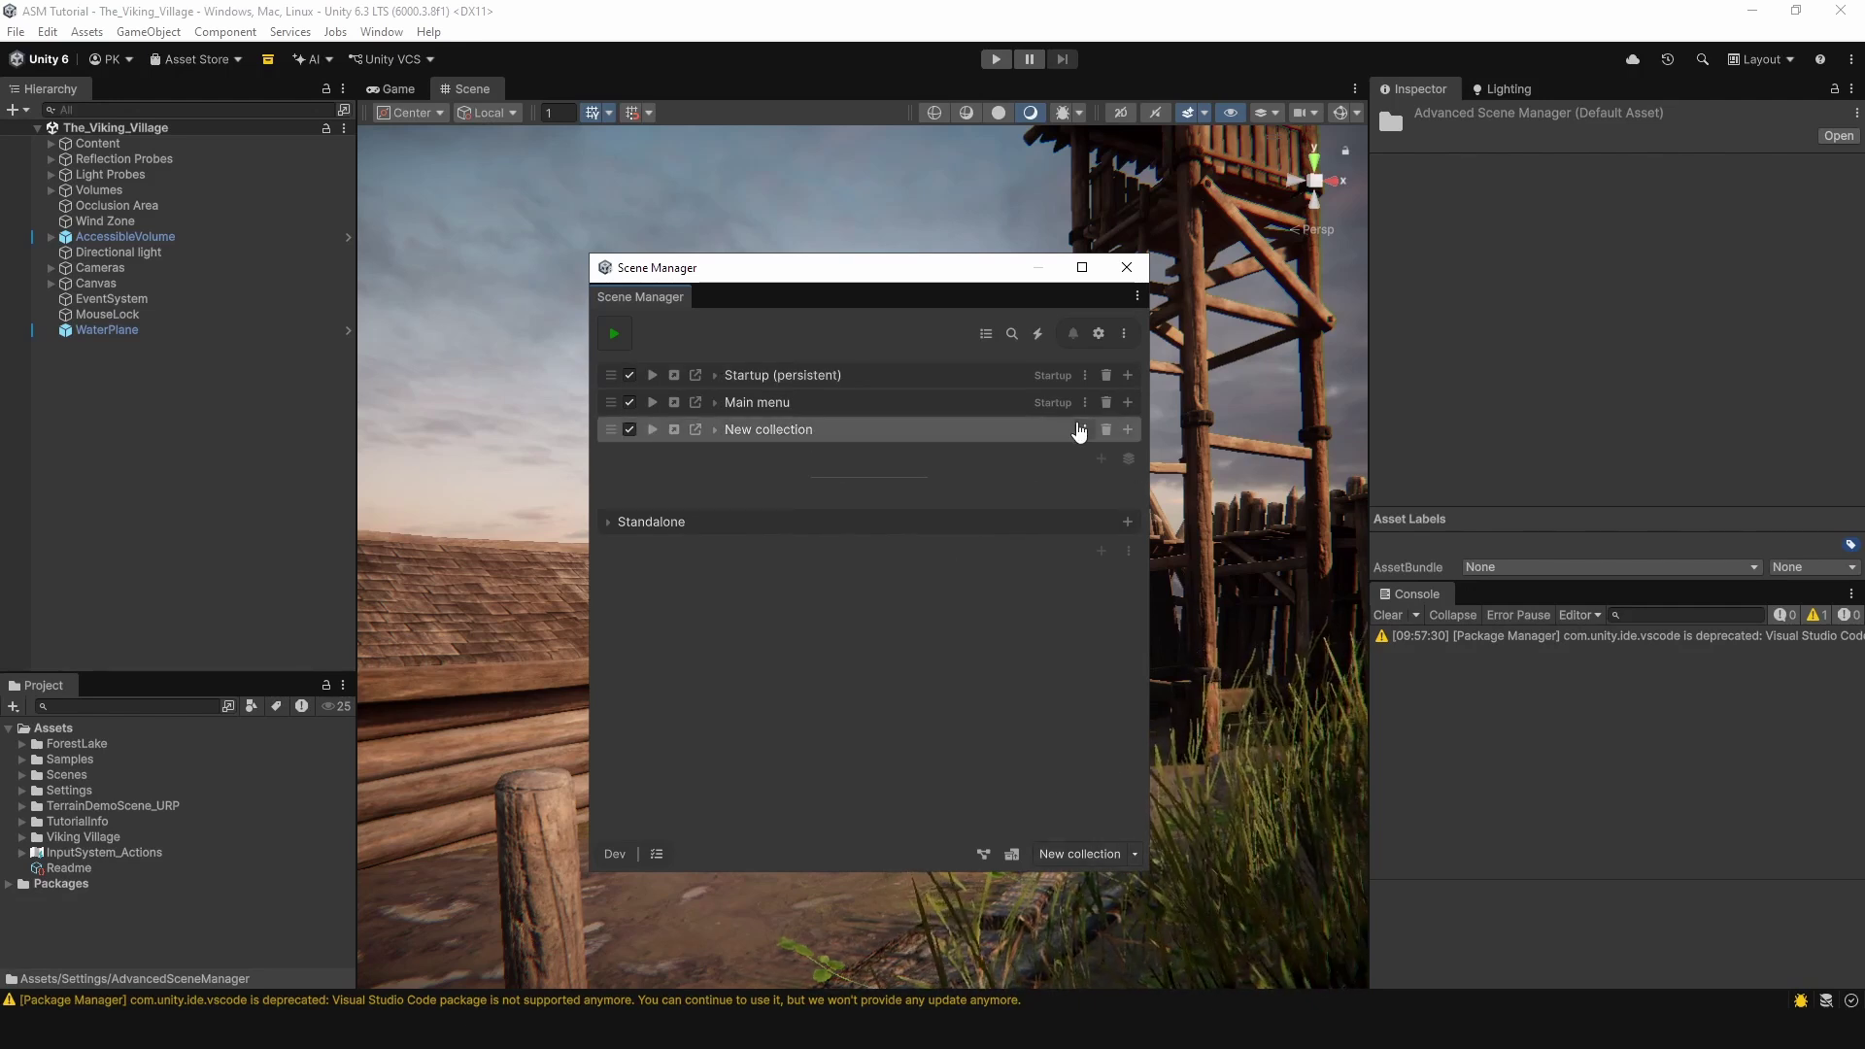
left_click(1084, 430)
left_click(811, 377)
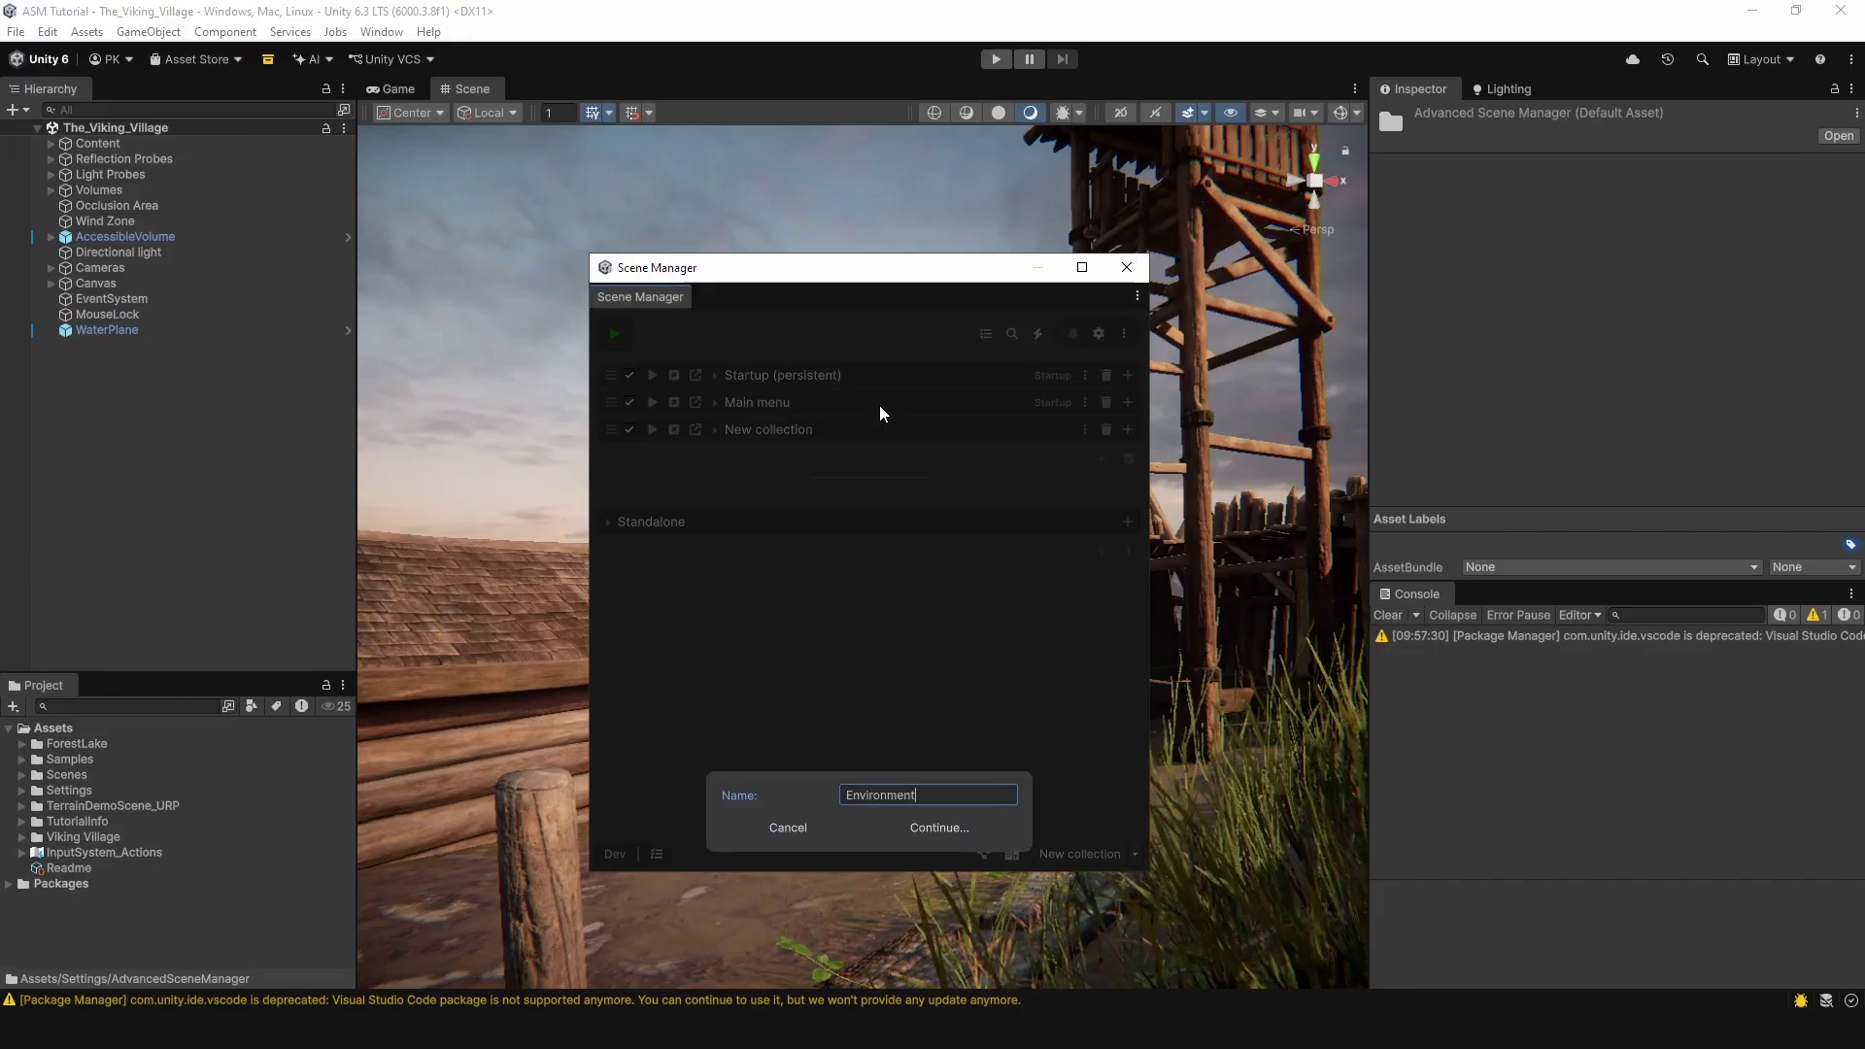
key("Return")
left_click(787, 329)
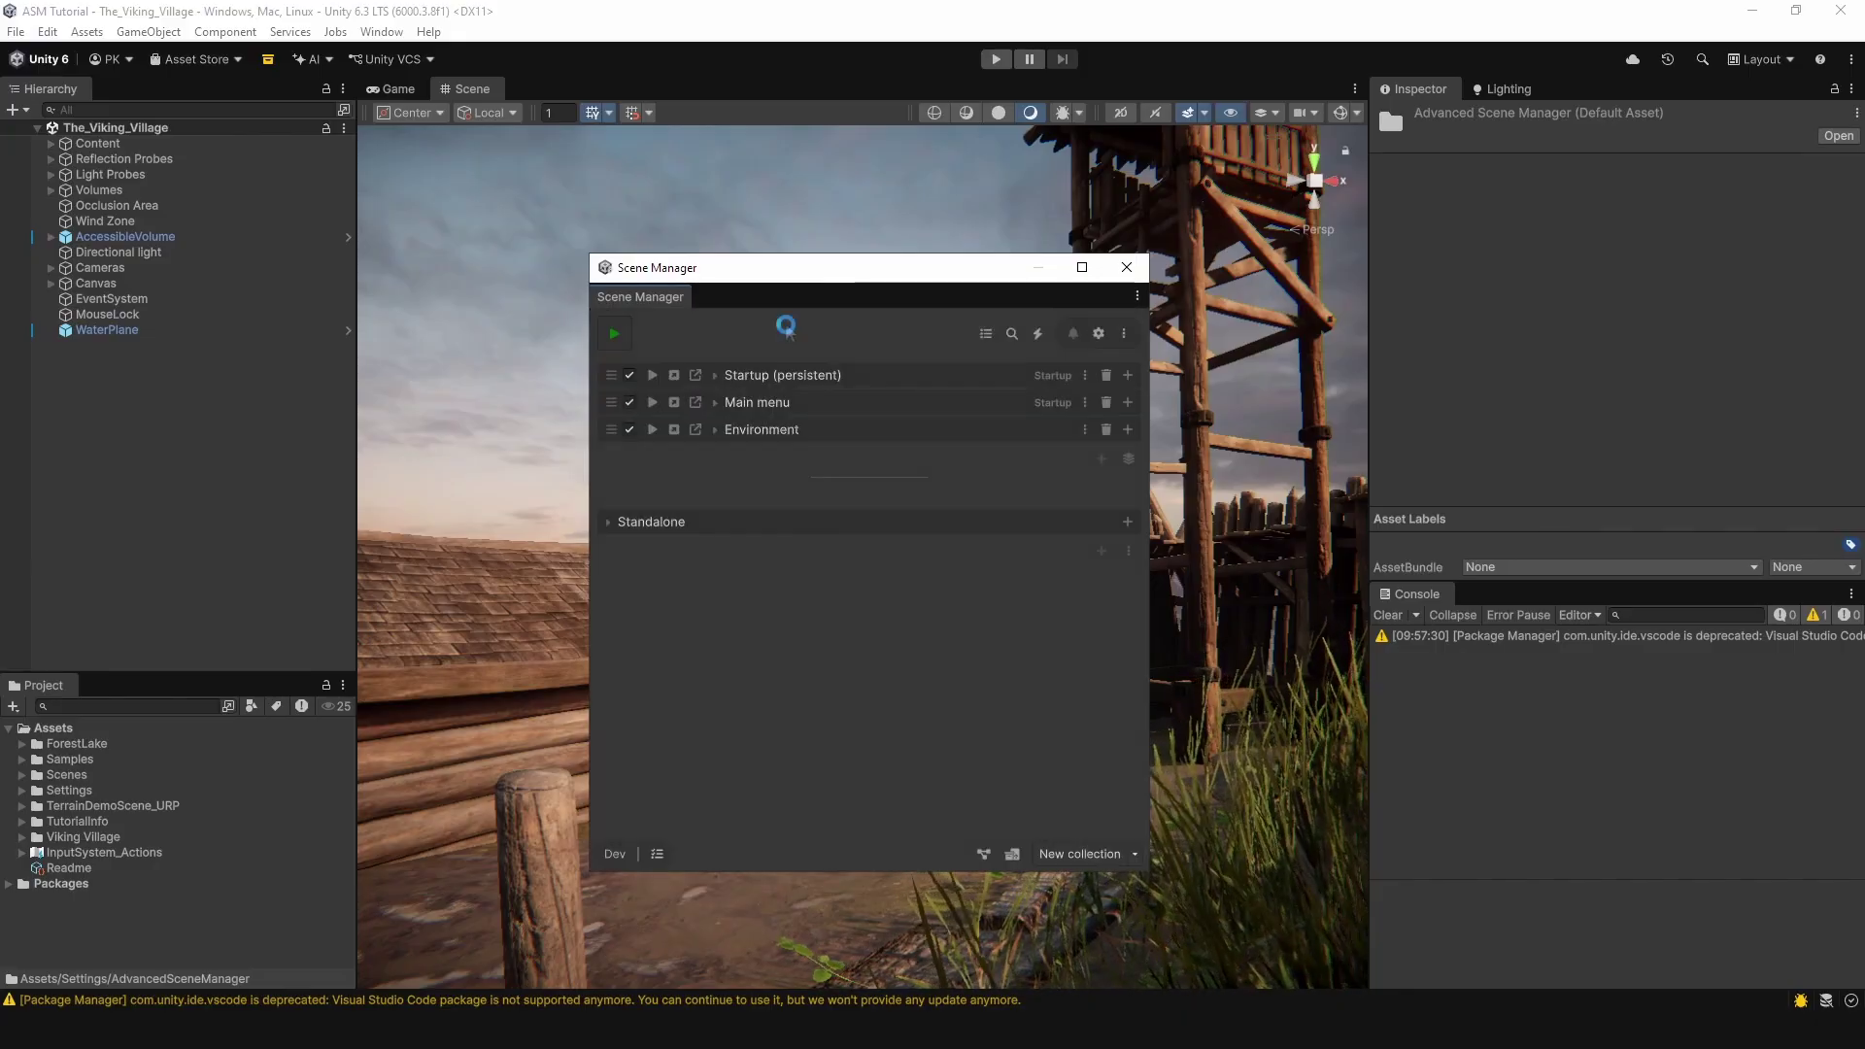
Step: Expand the Environment collection and add the The_Viking_Village scene from the Hierarchy to it
left_click(719, 437)
left_click_drag(115, 127, 774, 507)
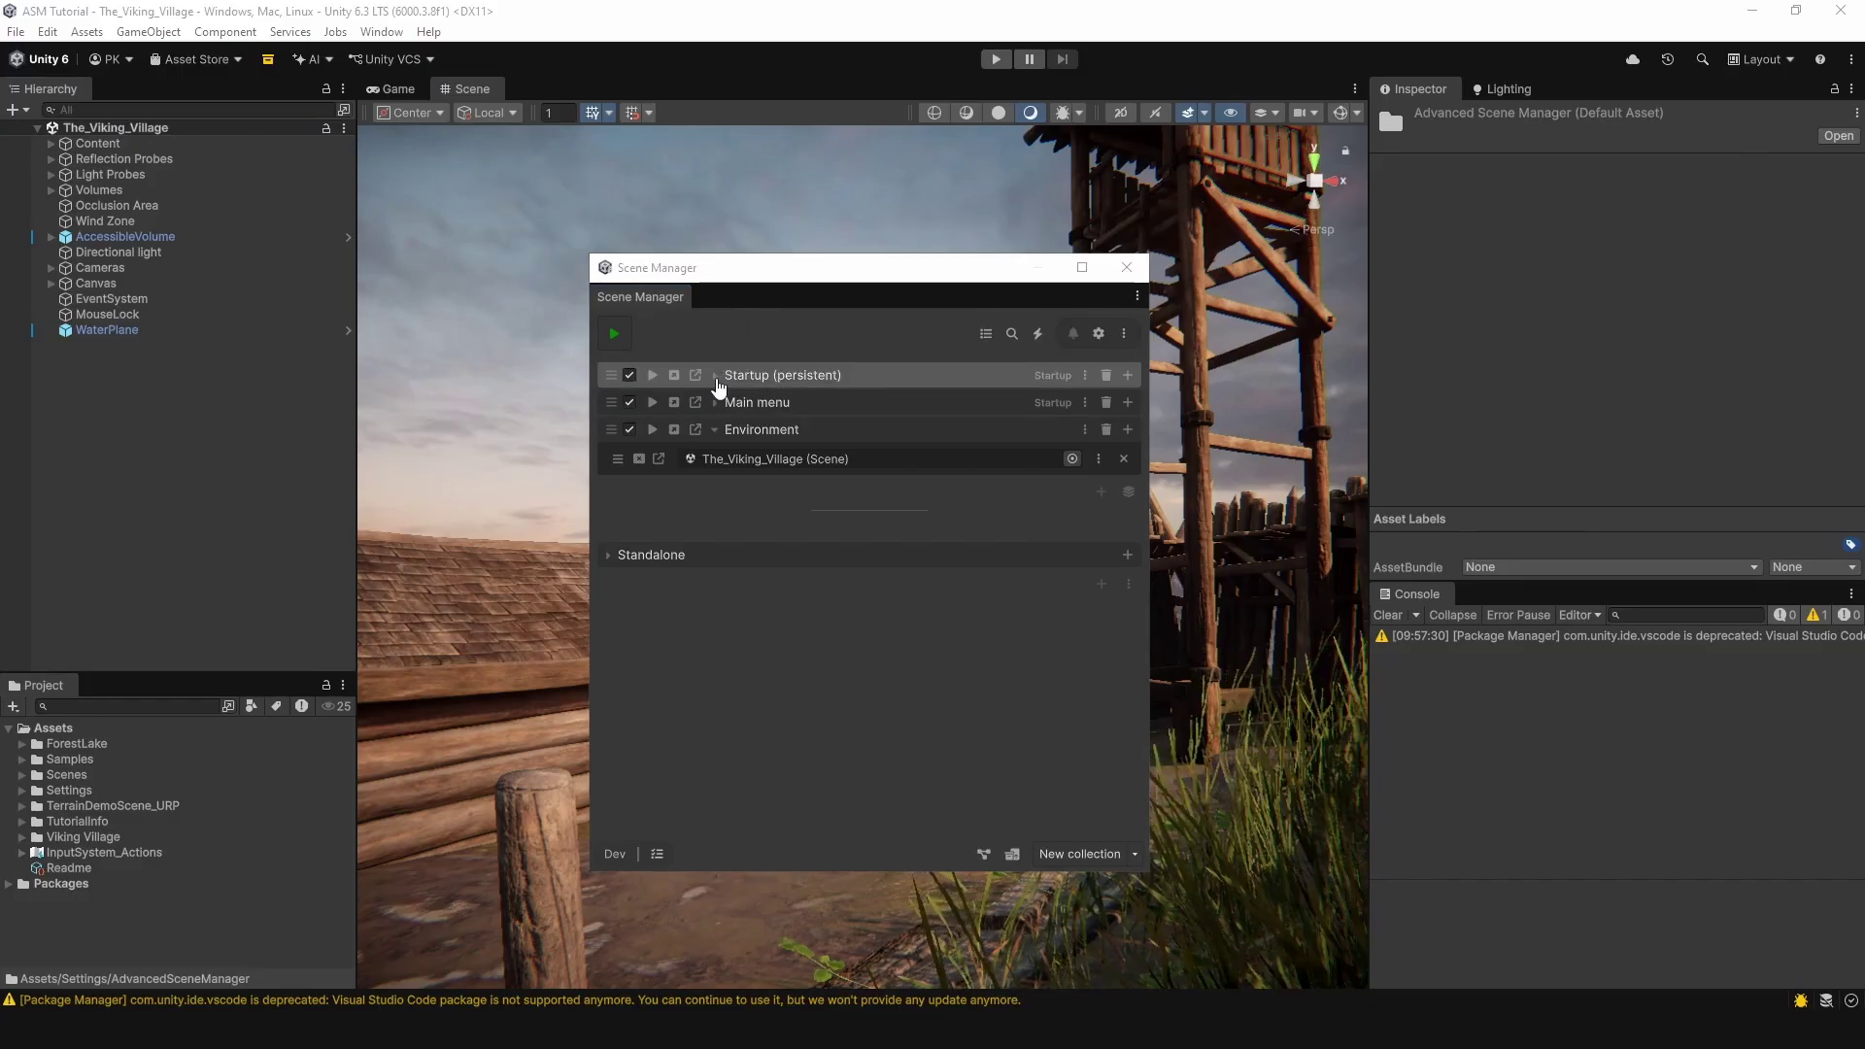
Step: Create a new scene named Bootstrap in the Startup (persistent) collection
left_click(716, 378)
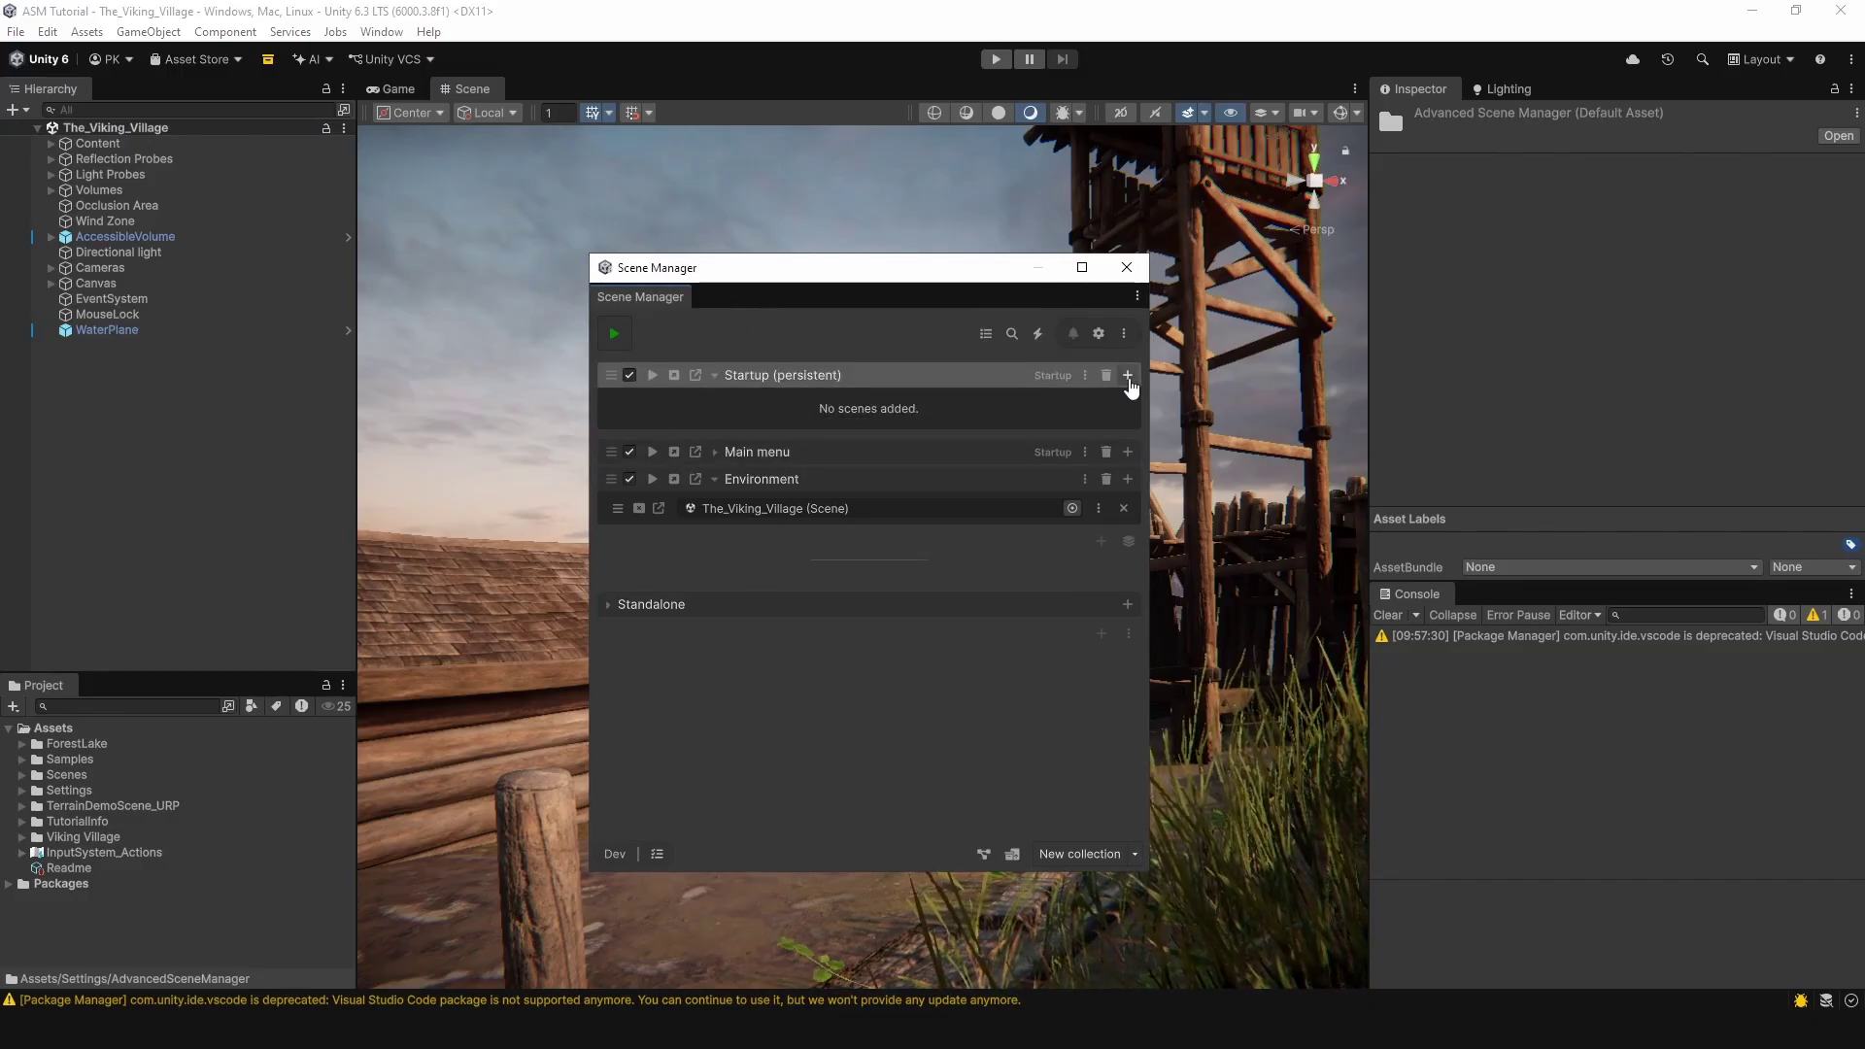
left_click(1127, 377)
left_click(1100, 405)
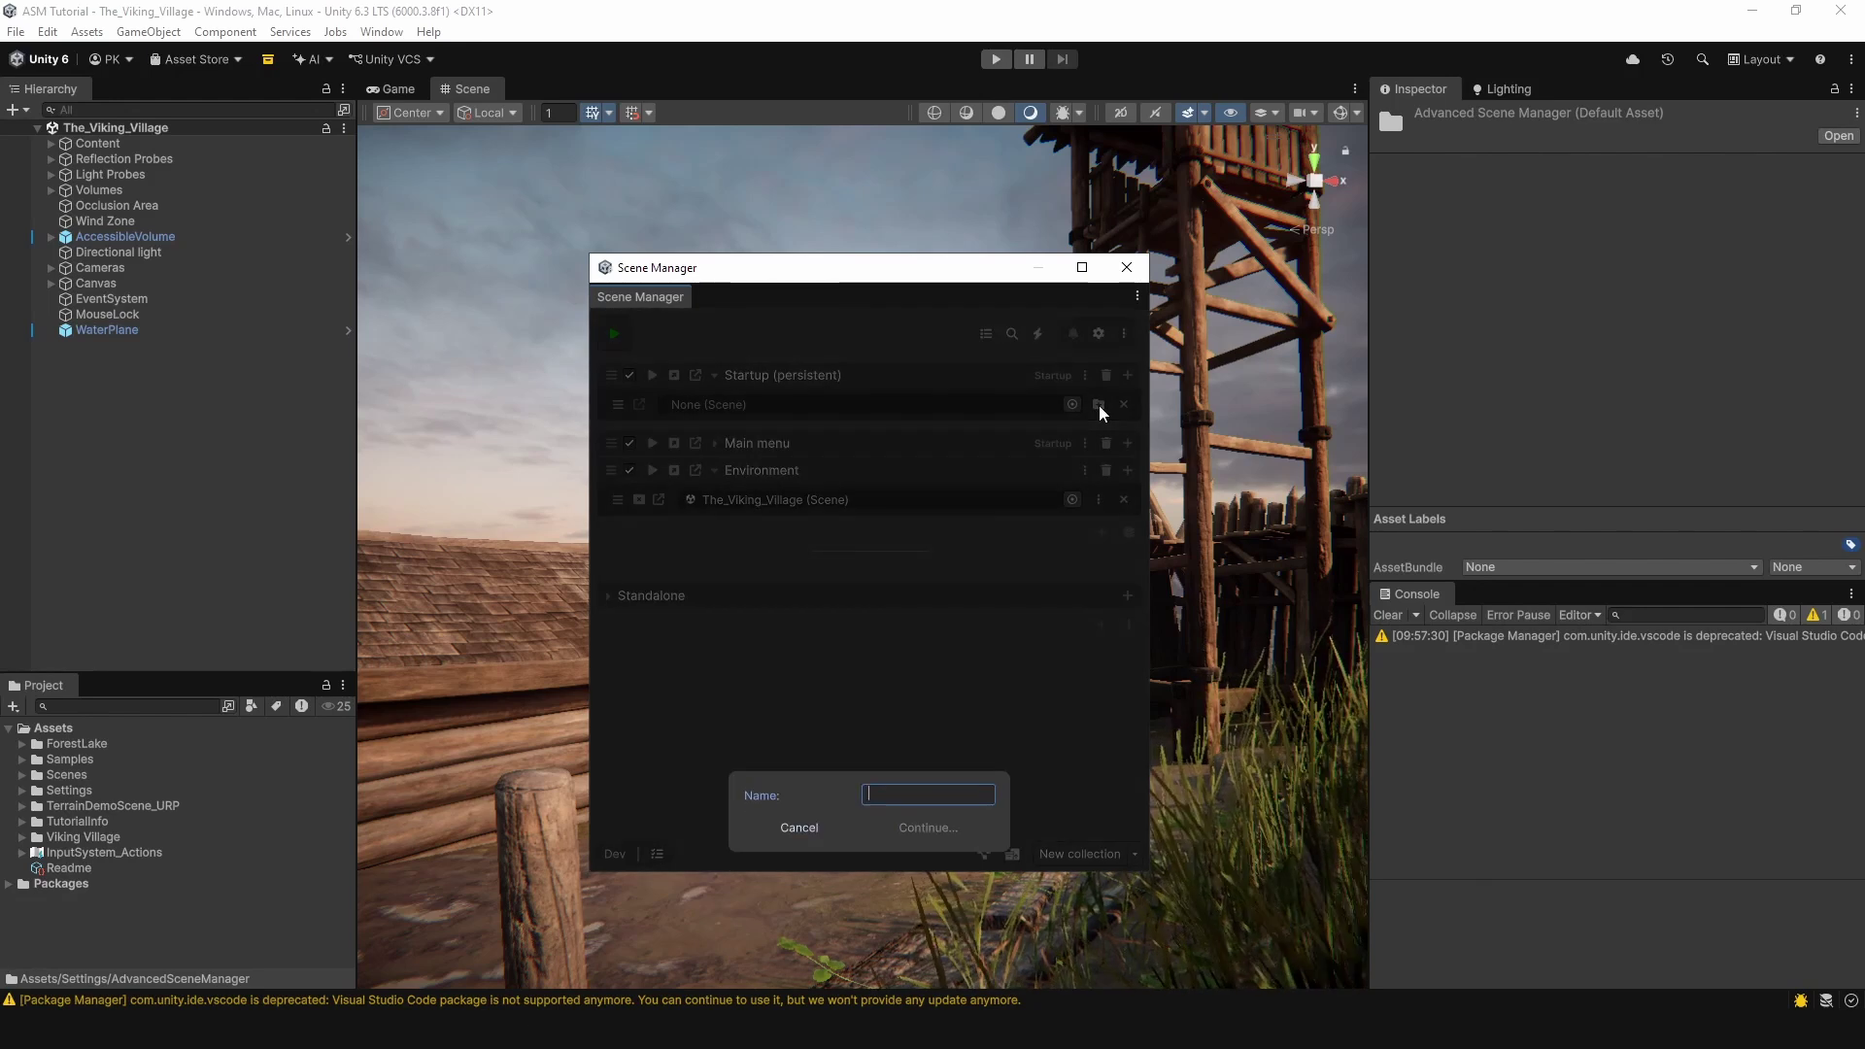
type("Bootstrap")
left_click(930, 825)
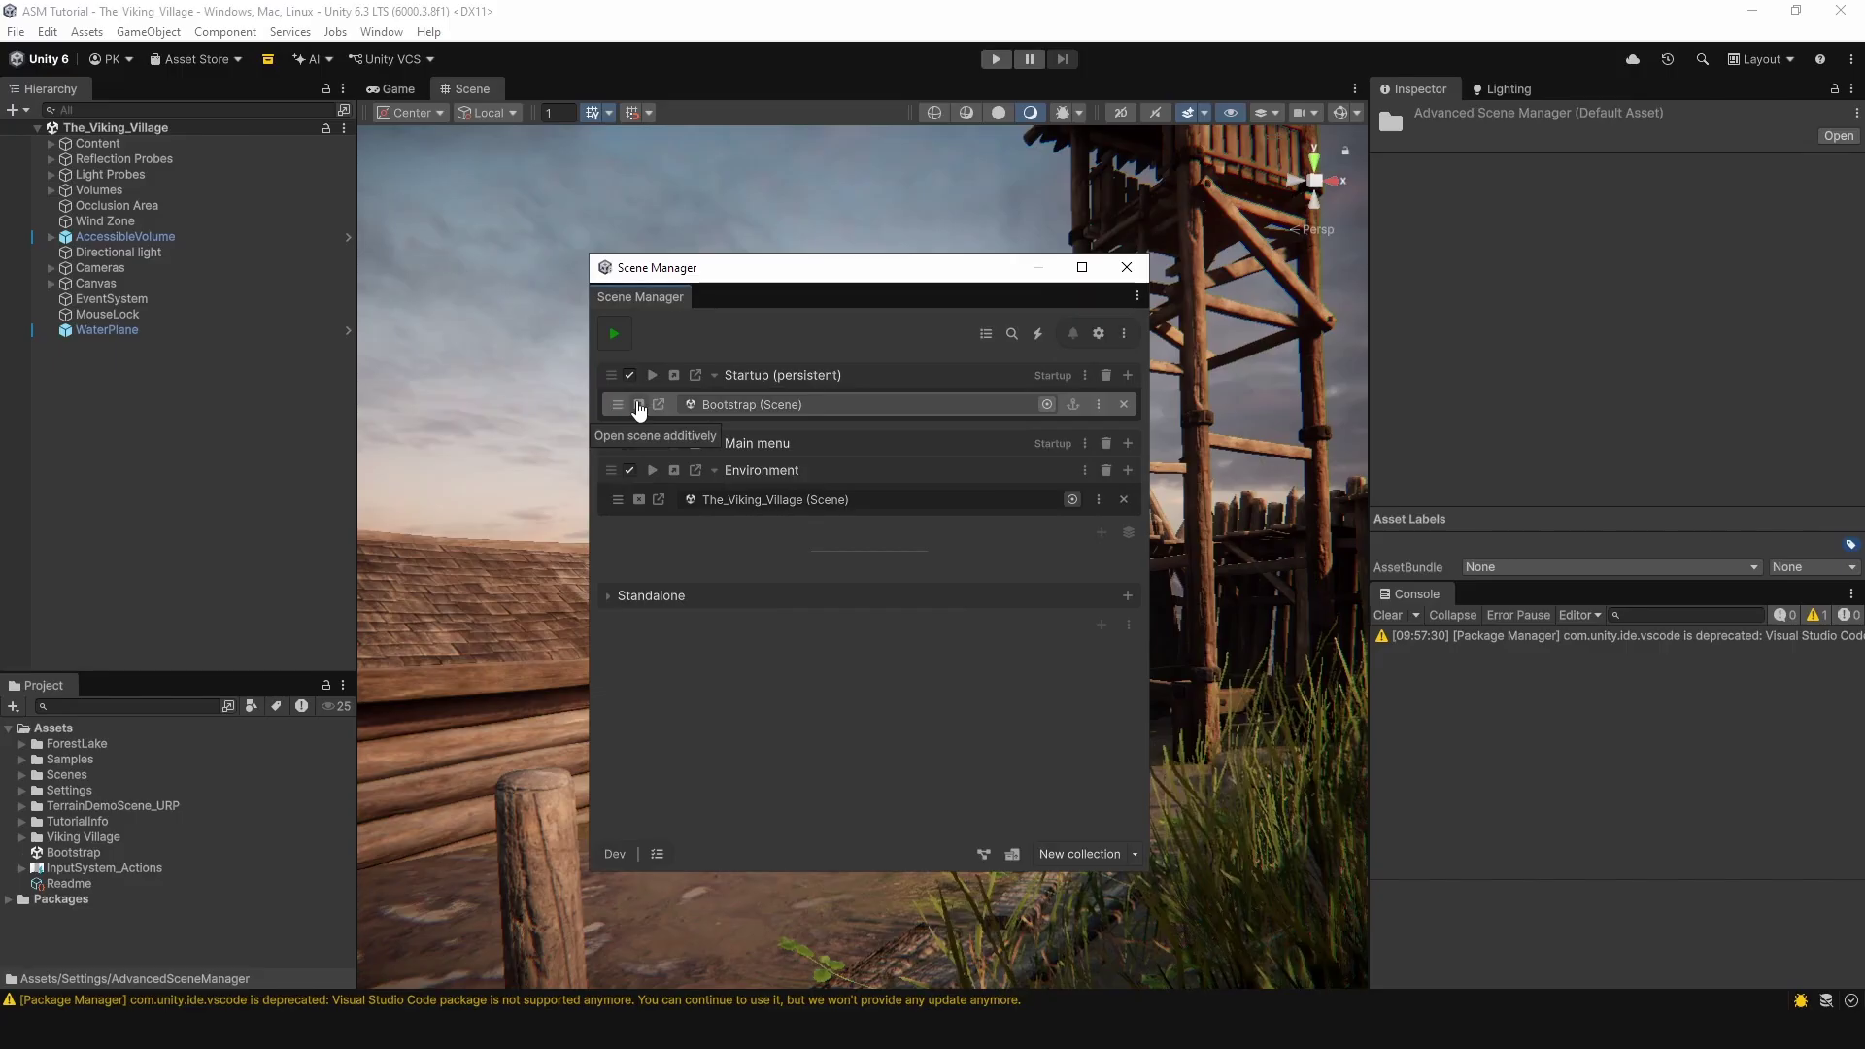
Step: Open the Bootstrap scene additively and move Cameras, EventSystem, MouseLock and Directional light from The_Viking_Village into it
left_click(639, 406)
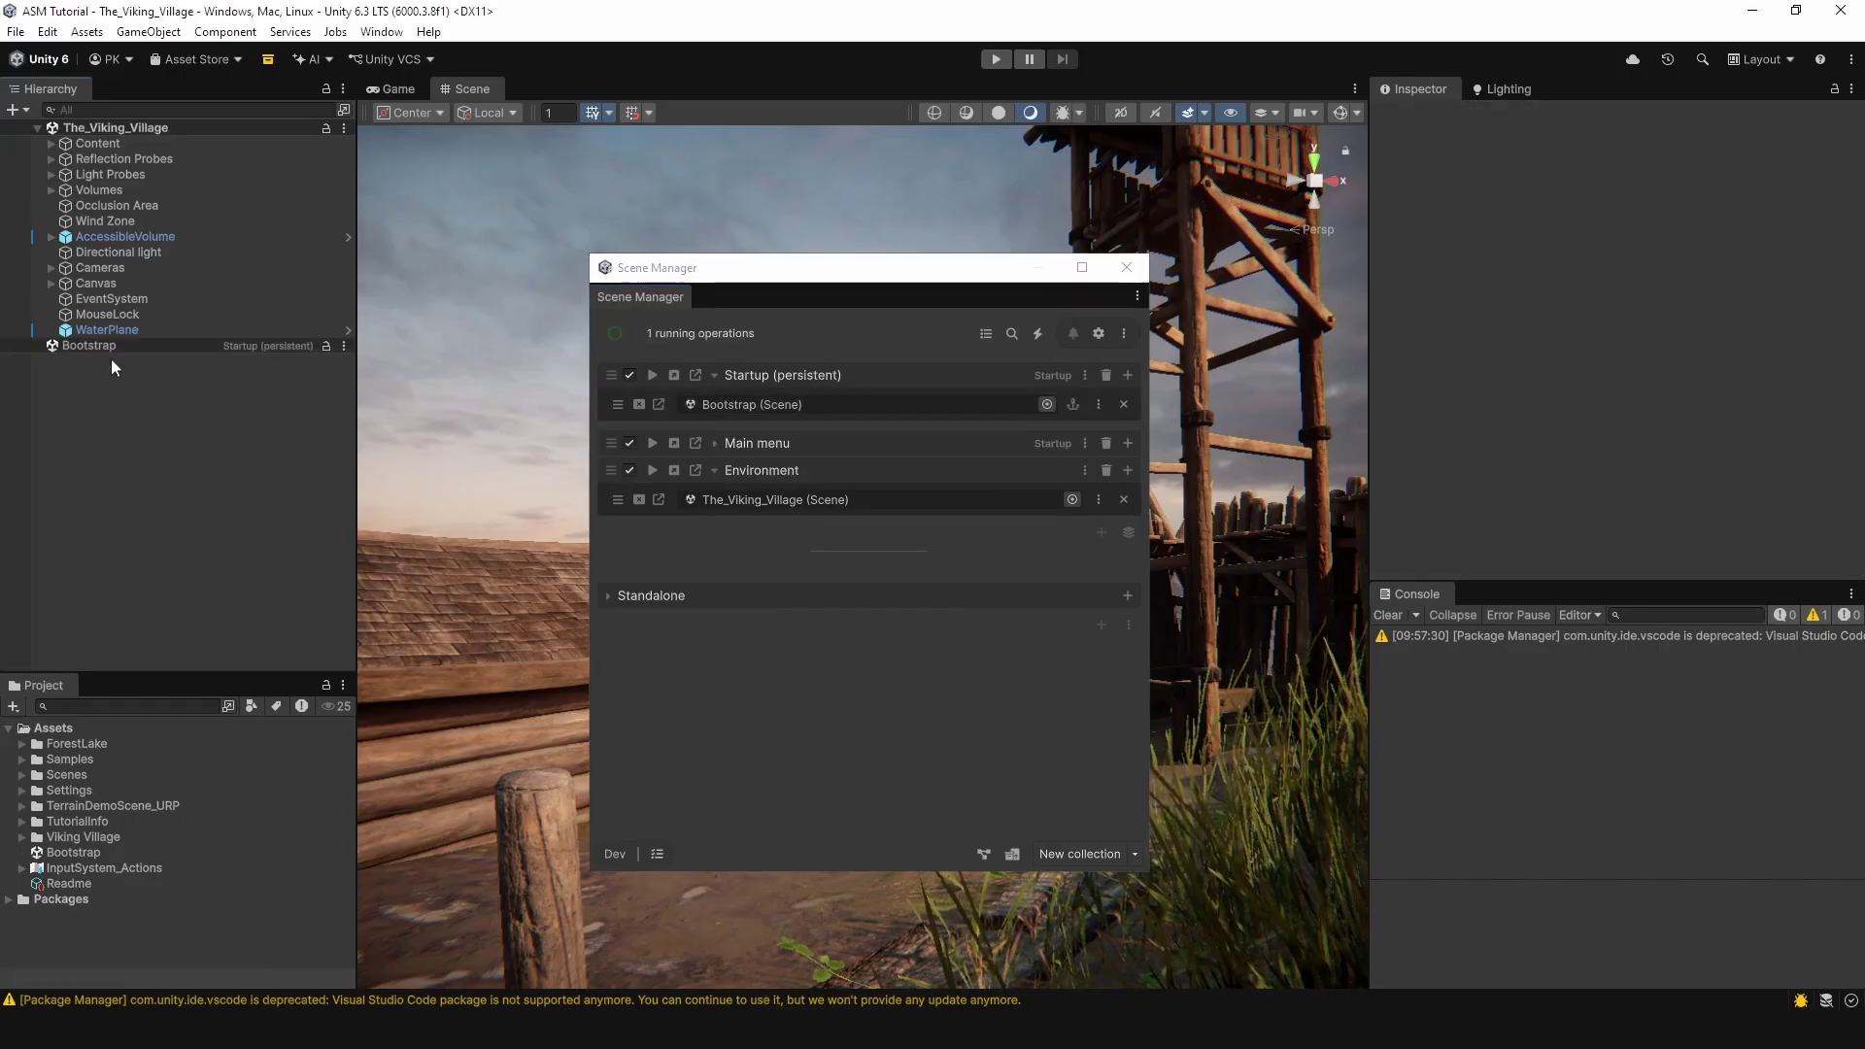
mouse_move(113, 269)
left_mouse_down()
mouse_move(97, 342)
mouse_move(109, 284)
mouse_move(103, 300)
left_mouse_up()
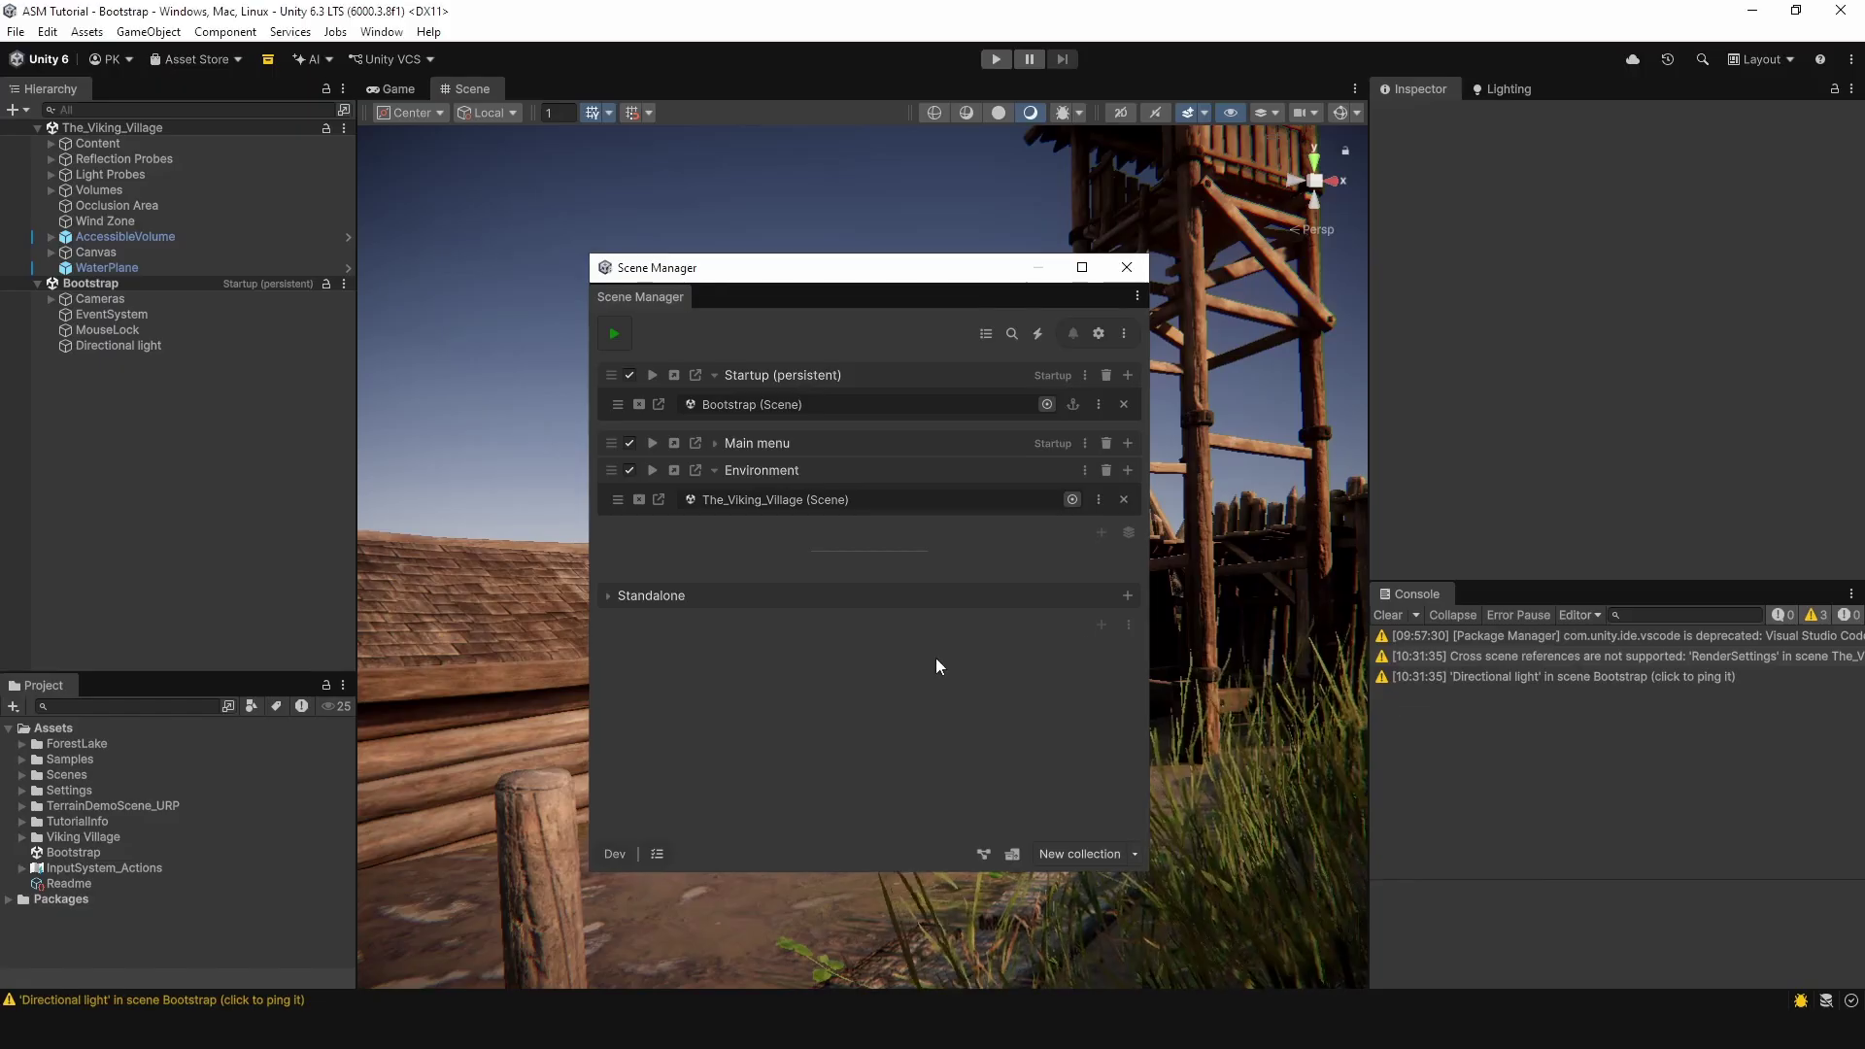
Step: Review the Startup (persistent) collection's open options, including Open persistent, and close them with the settings kept
left_click(1087, 377)
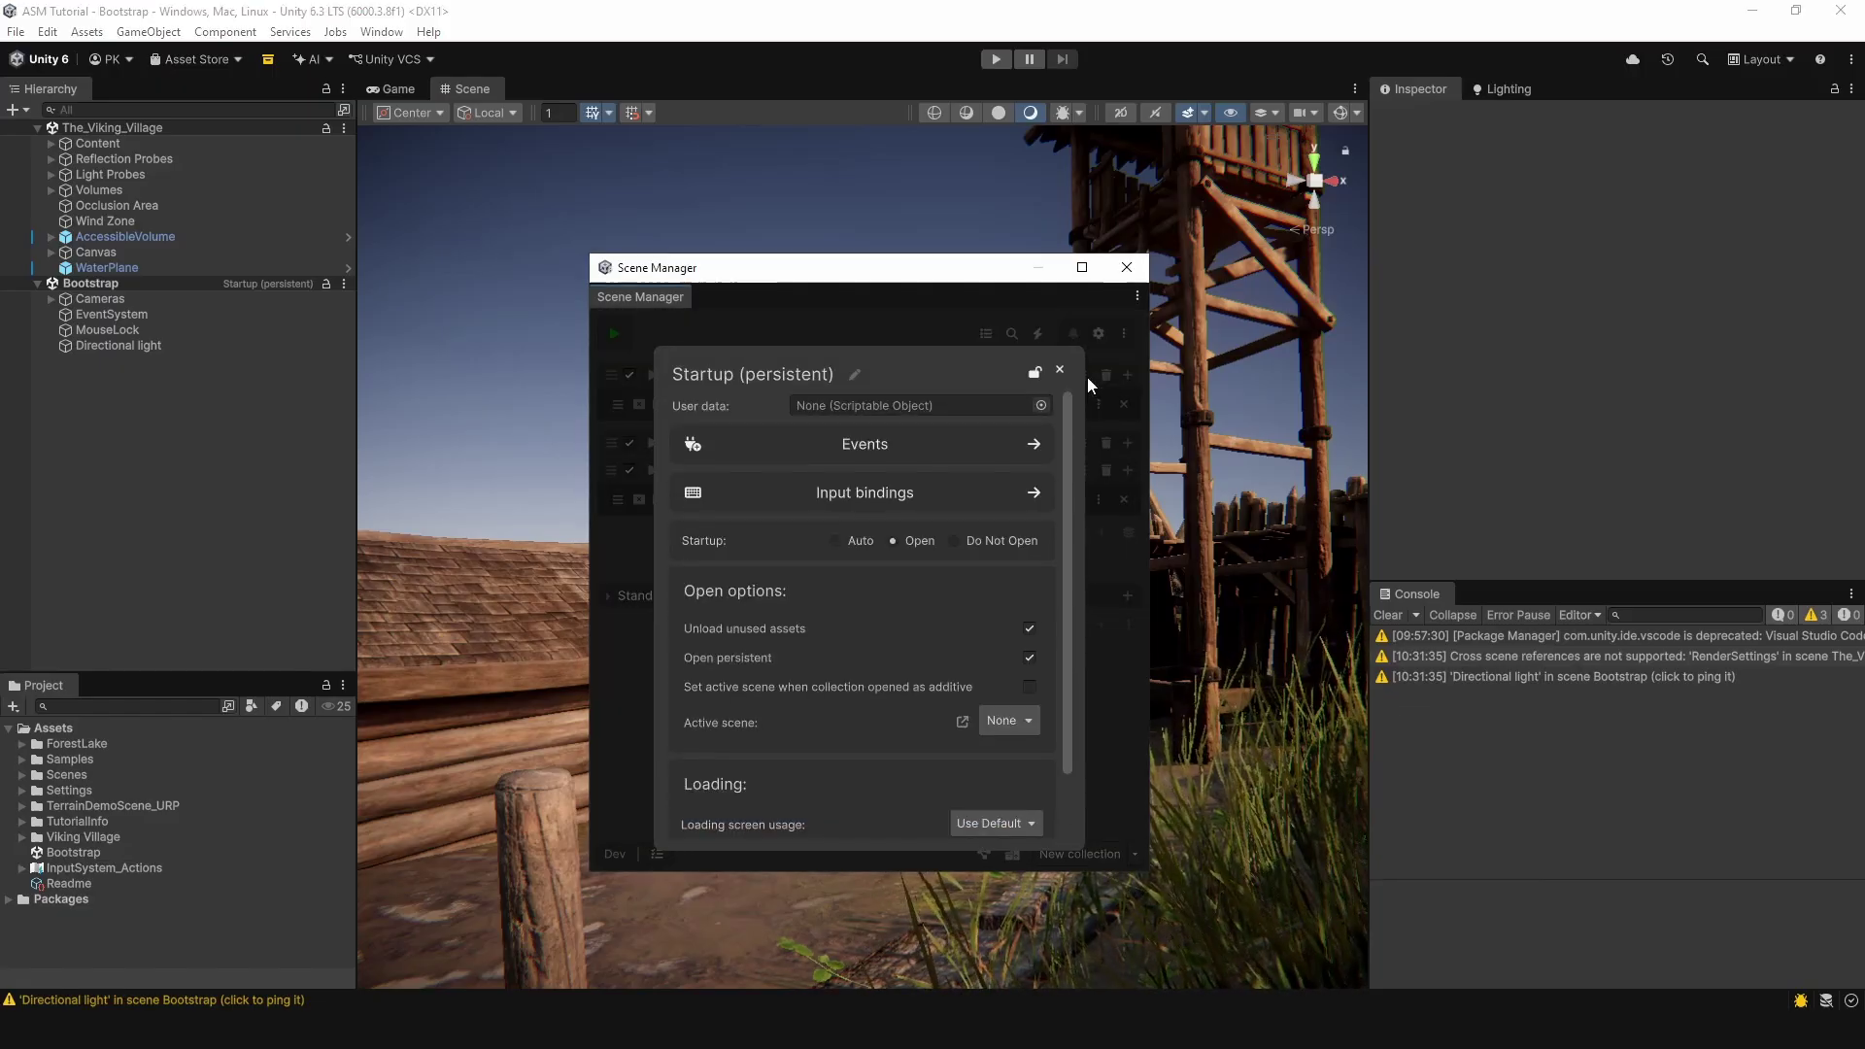
left_click(1030, 658)
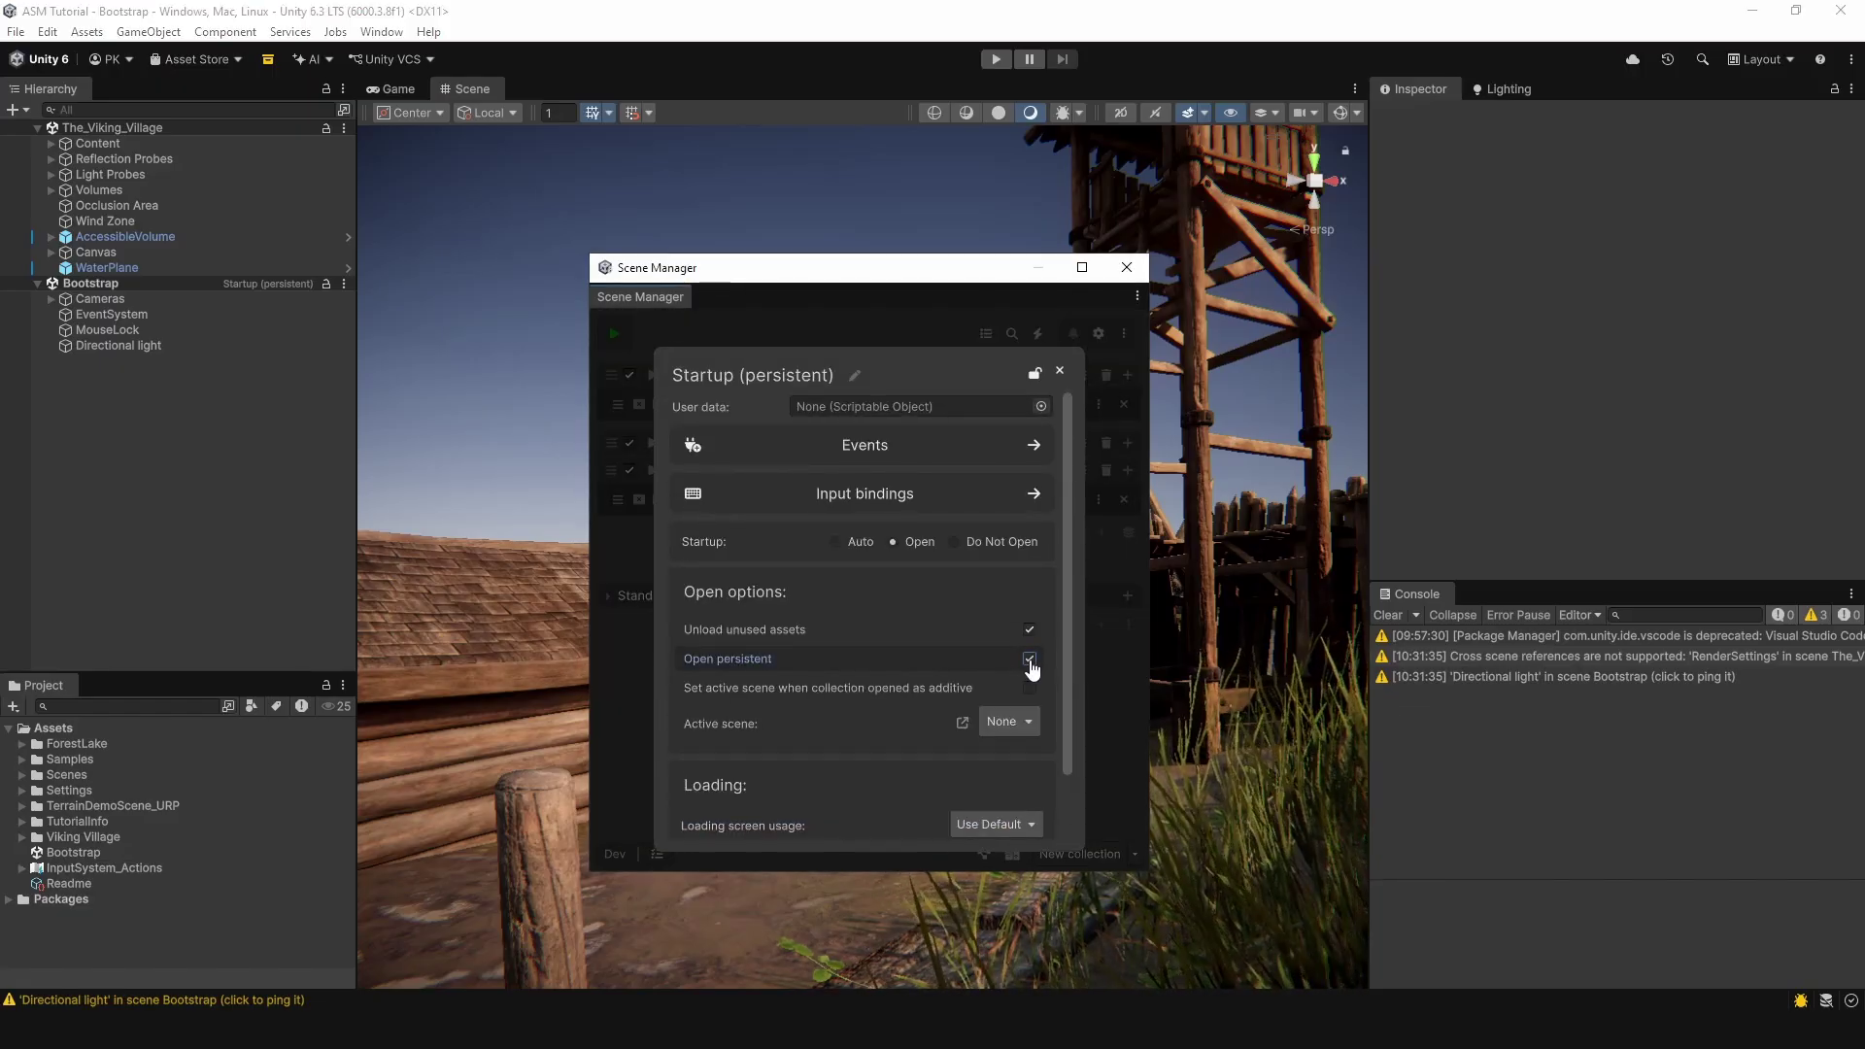
left_click(1100, 675)
Step: Review the Bootstrap scene's persistence options, leaving the scene not kept open on collection close
left_click(1100, 404)
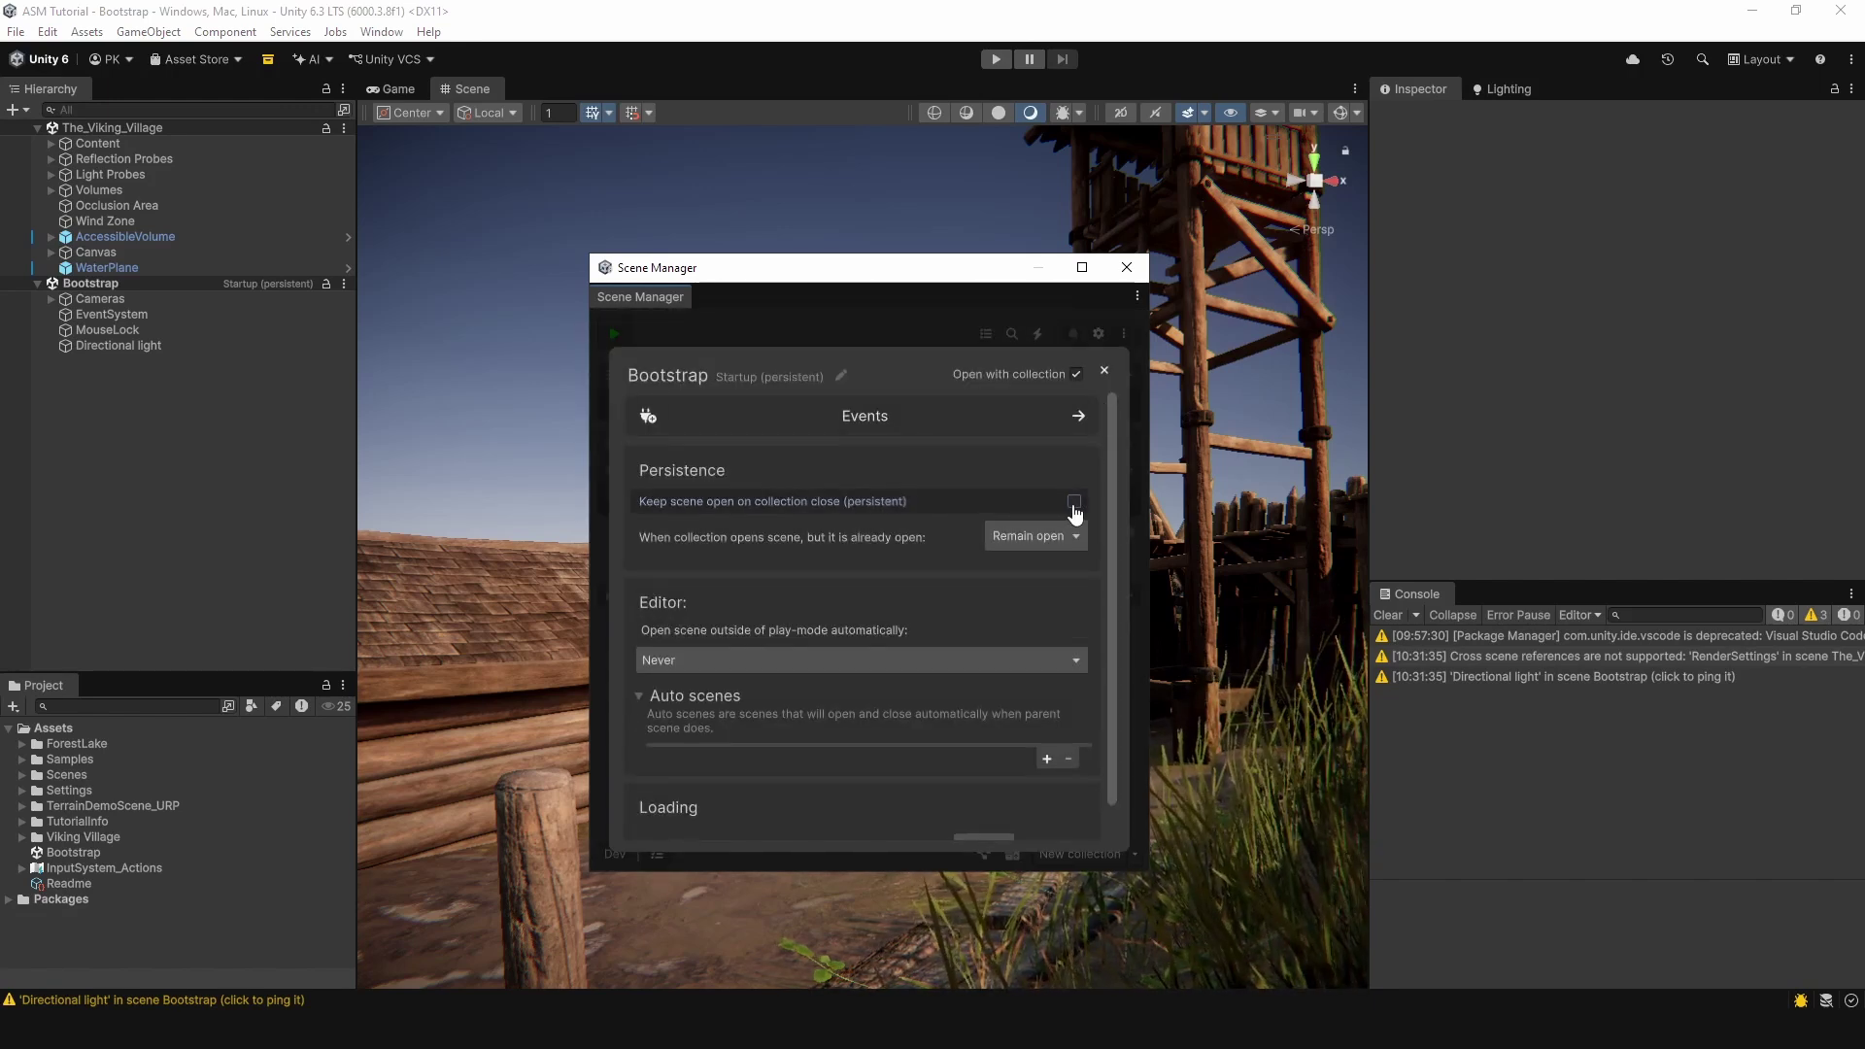
left_click(1075, 503)
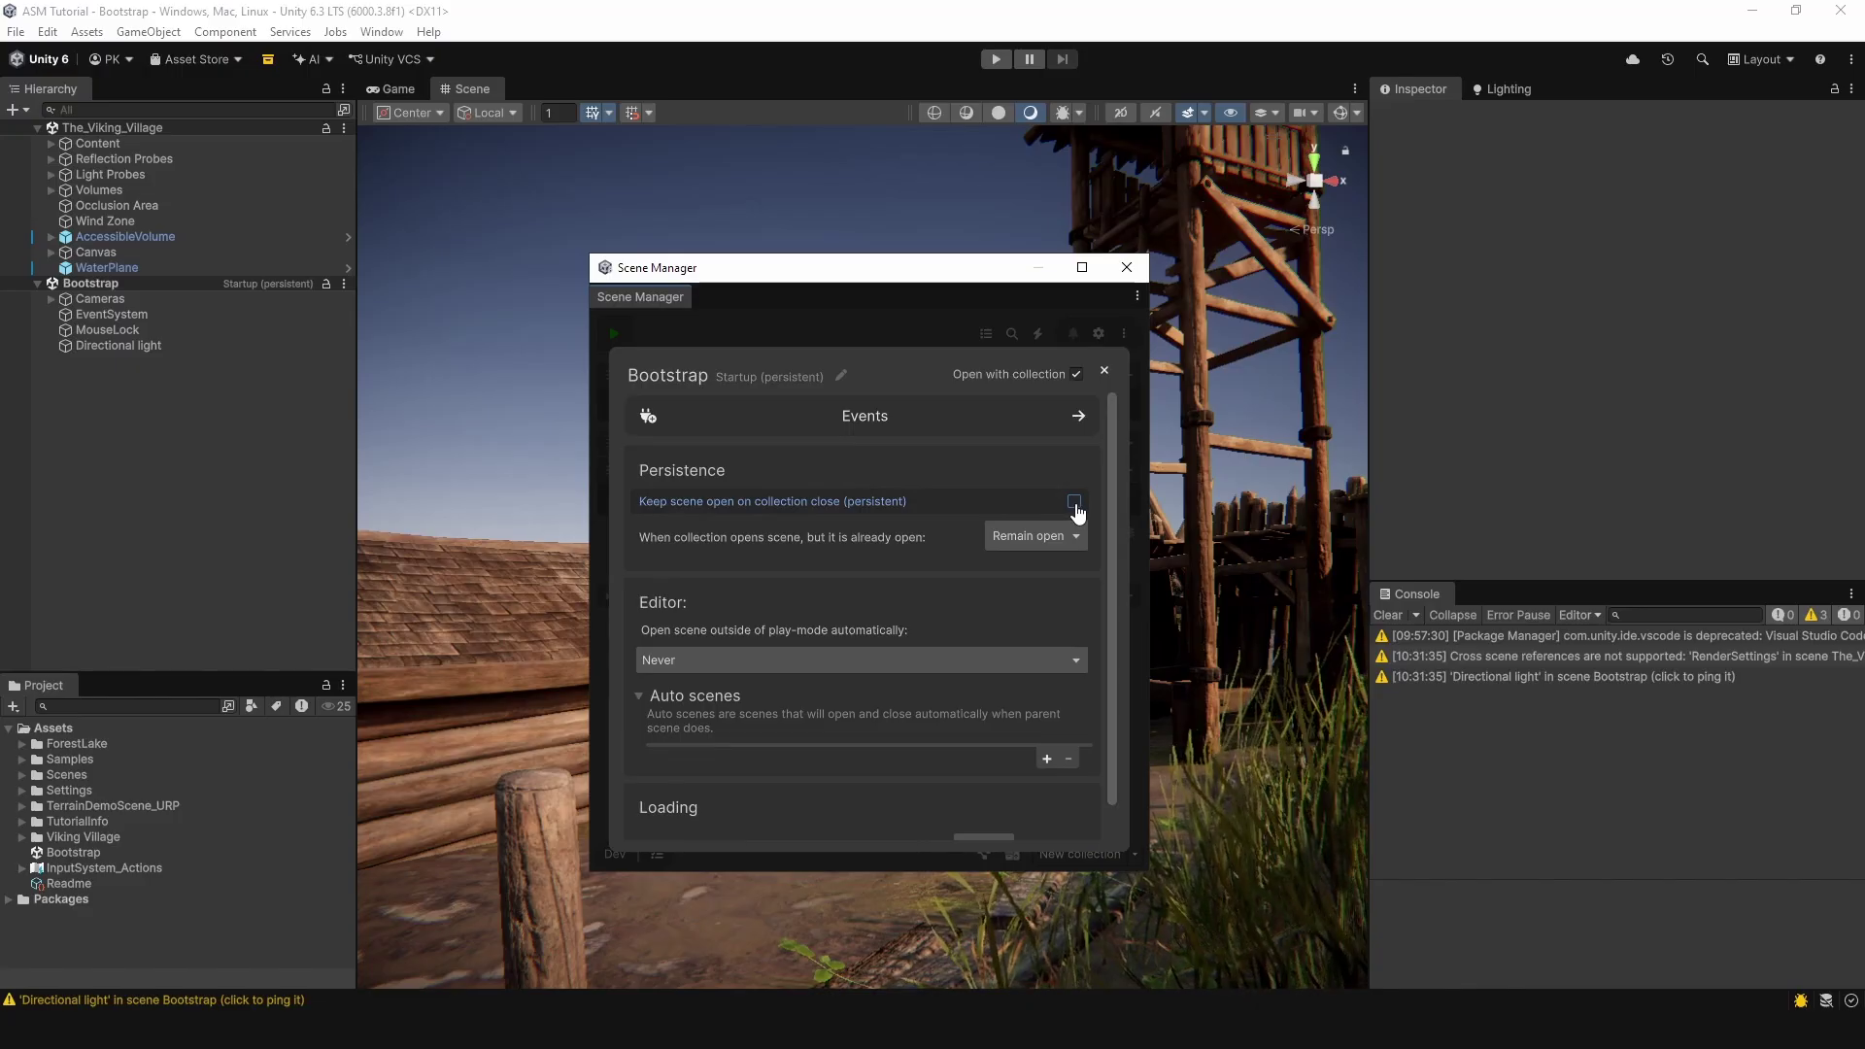
left_click(897, 334)
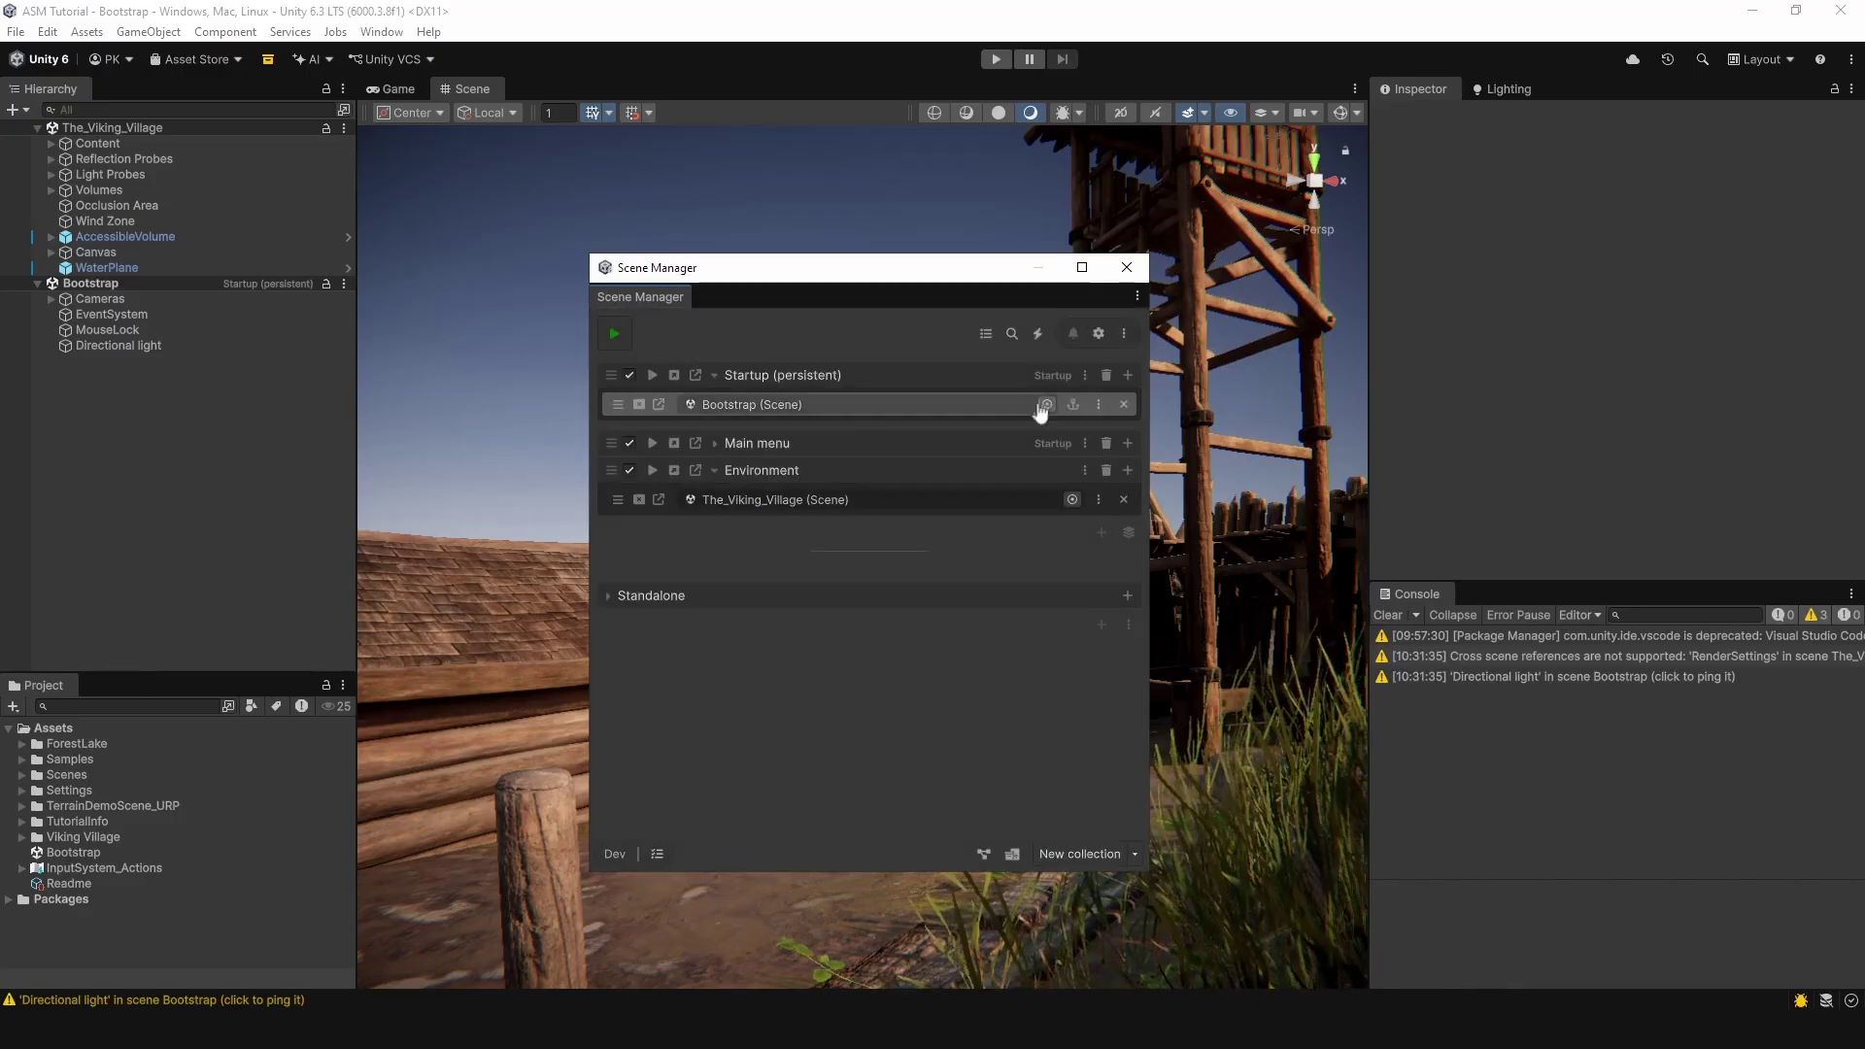
Step: Check the Startup choices of the Startup (persistent) collection and expand the Main menu collection to see its scenes
left_click(1084, 375)
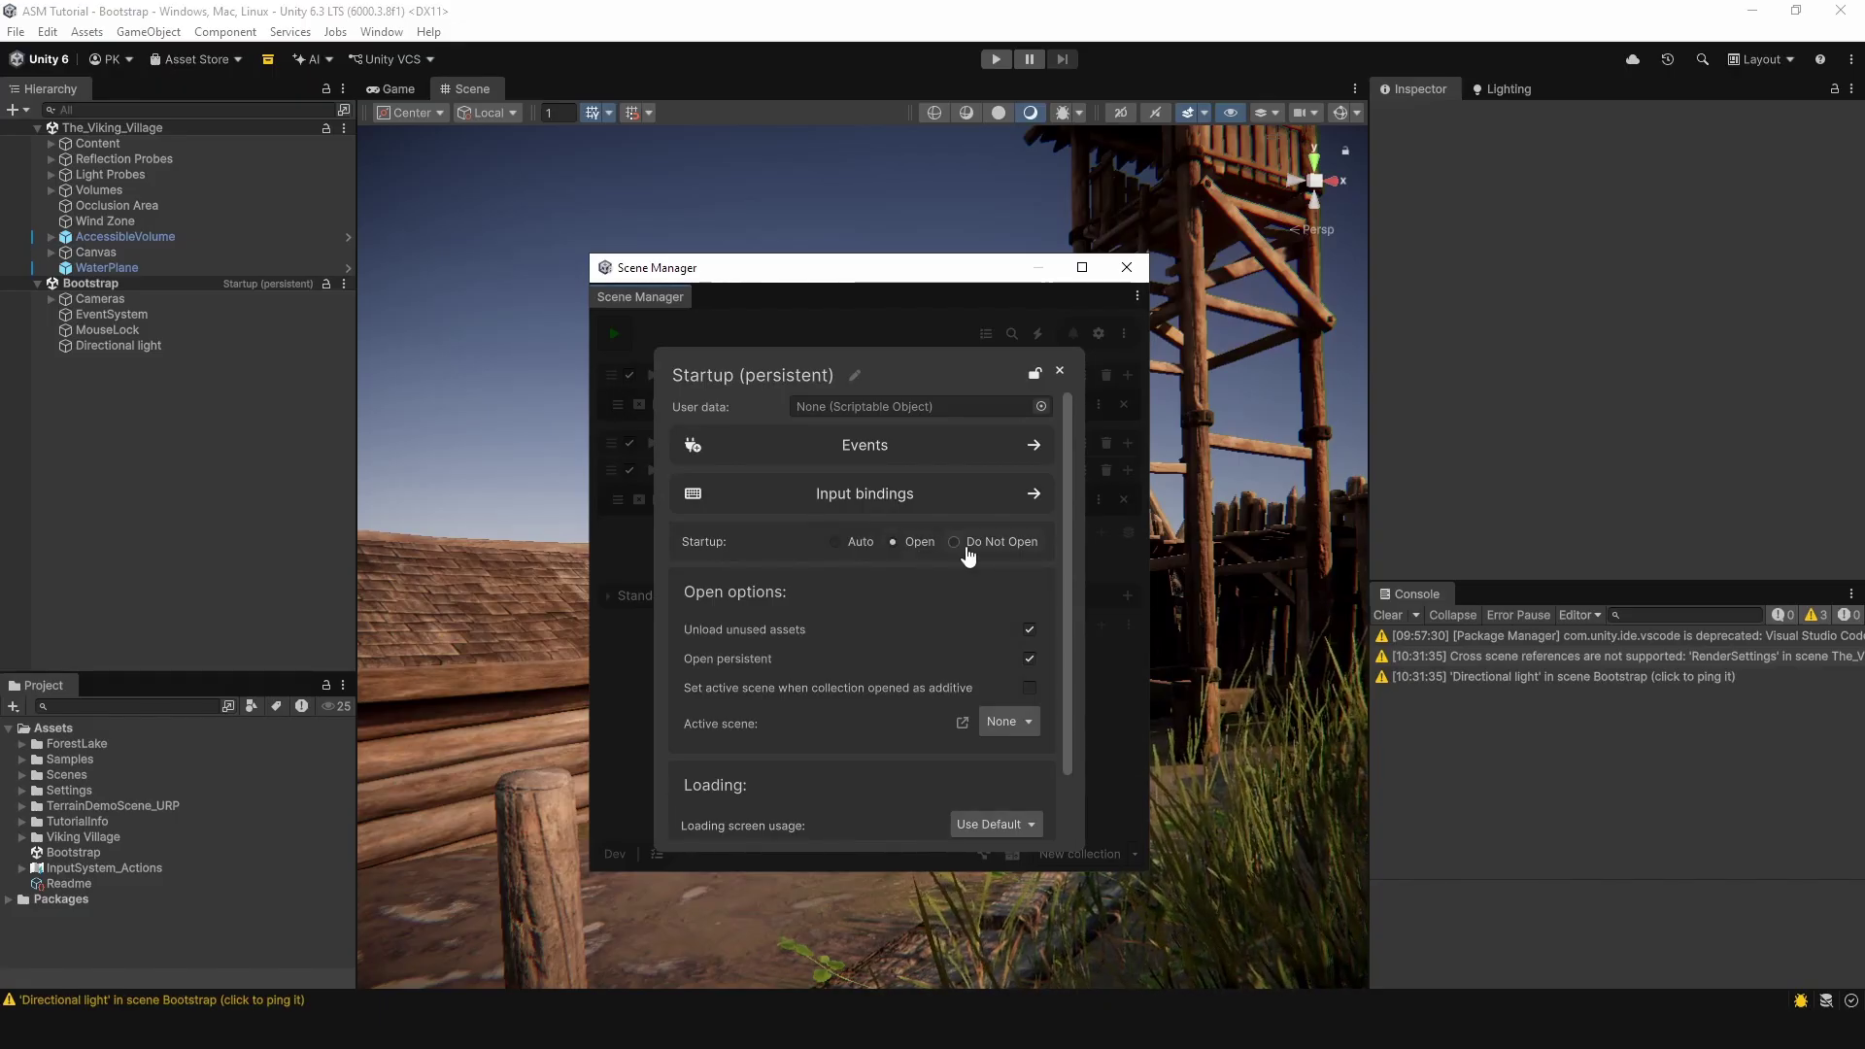
left_click(918, 332)
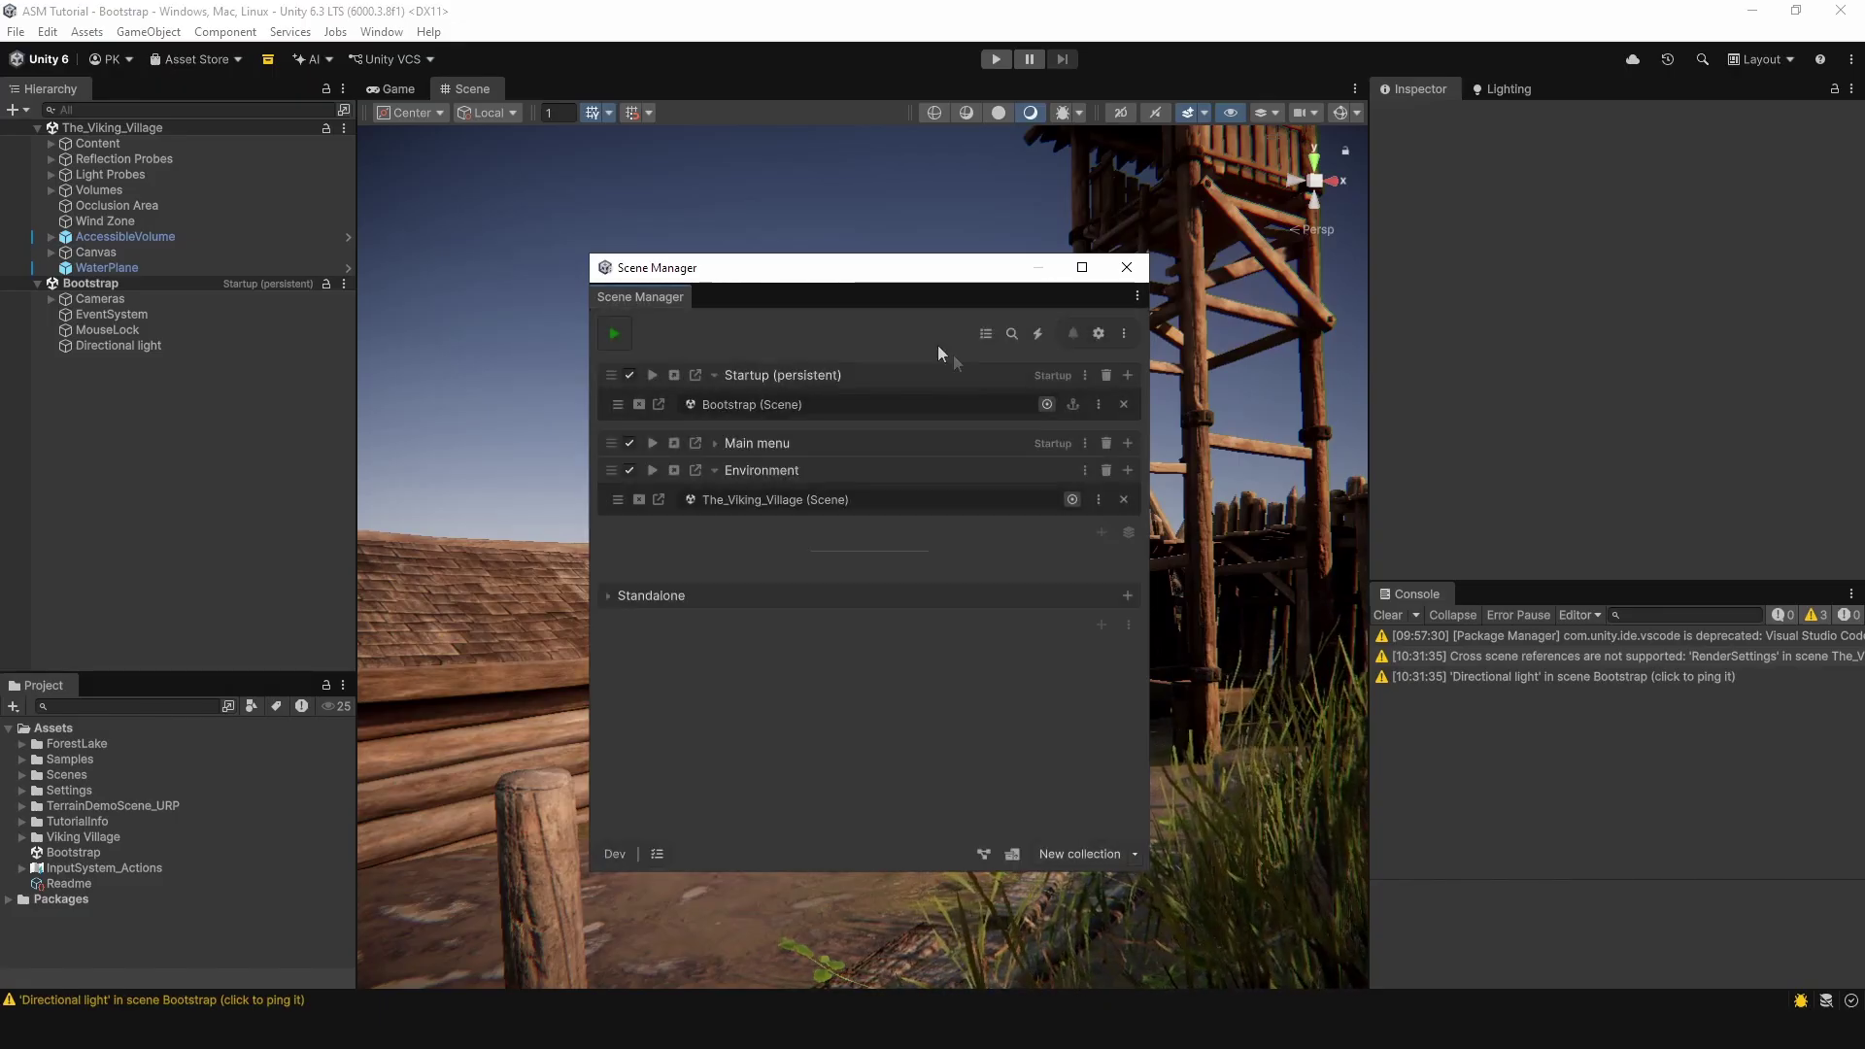
left_click(1018, 446)
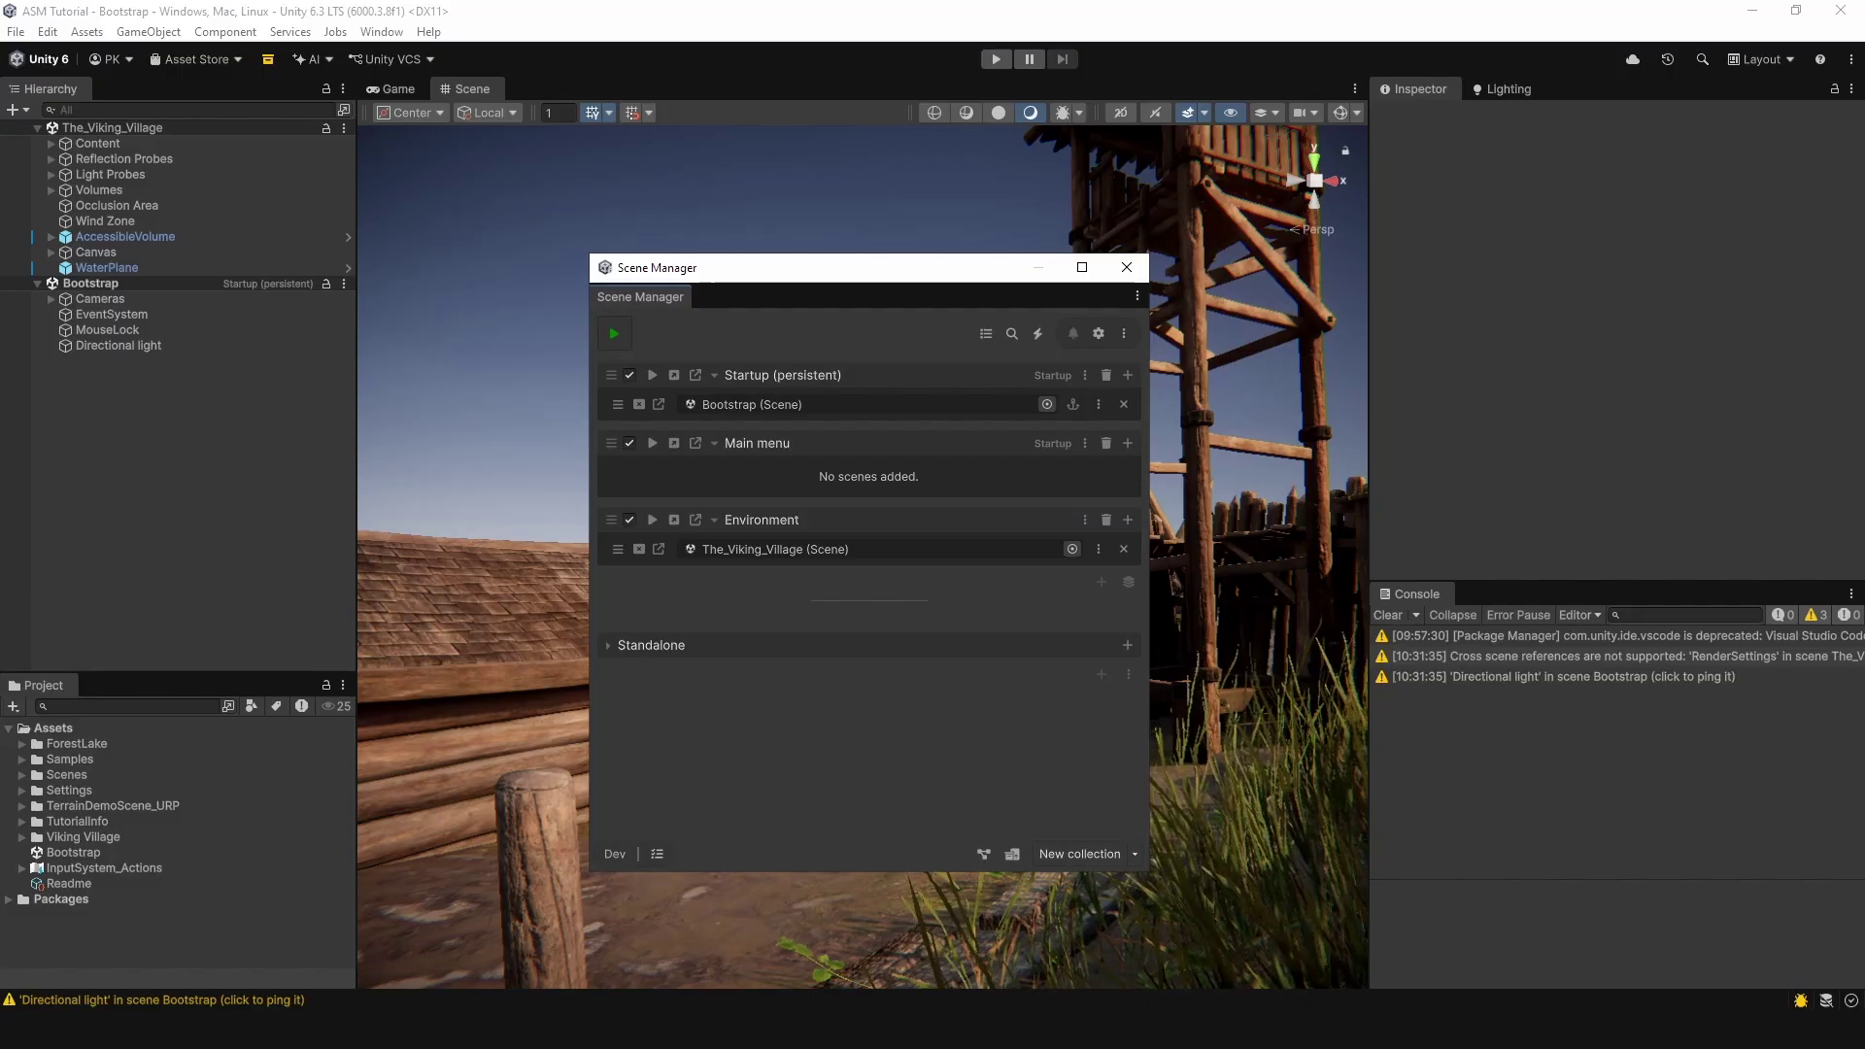
left_click(831, 598)
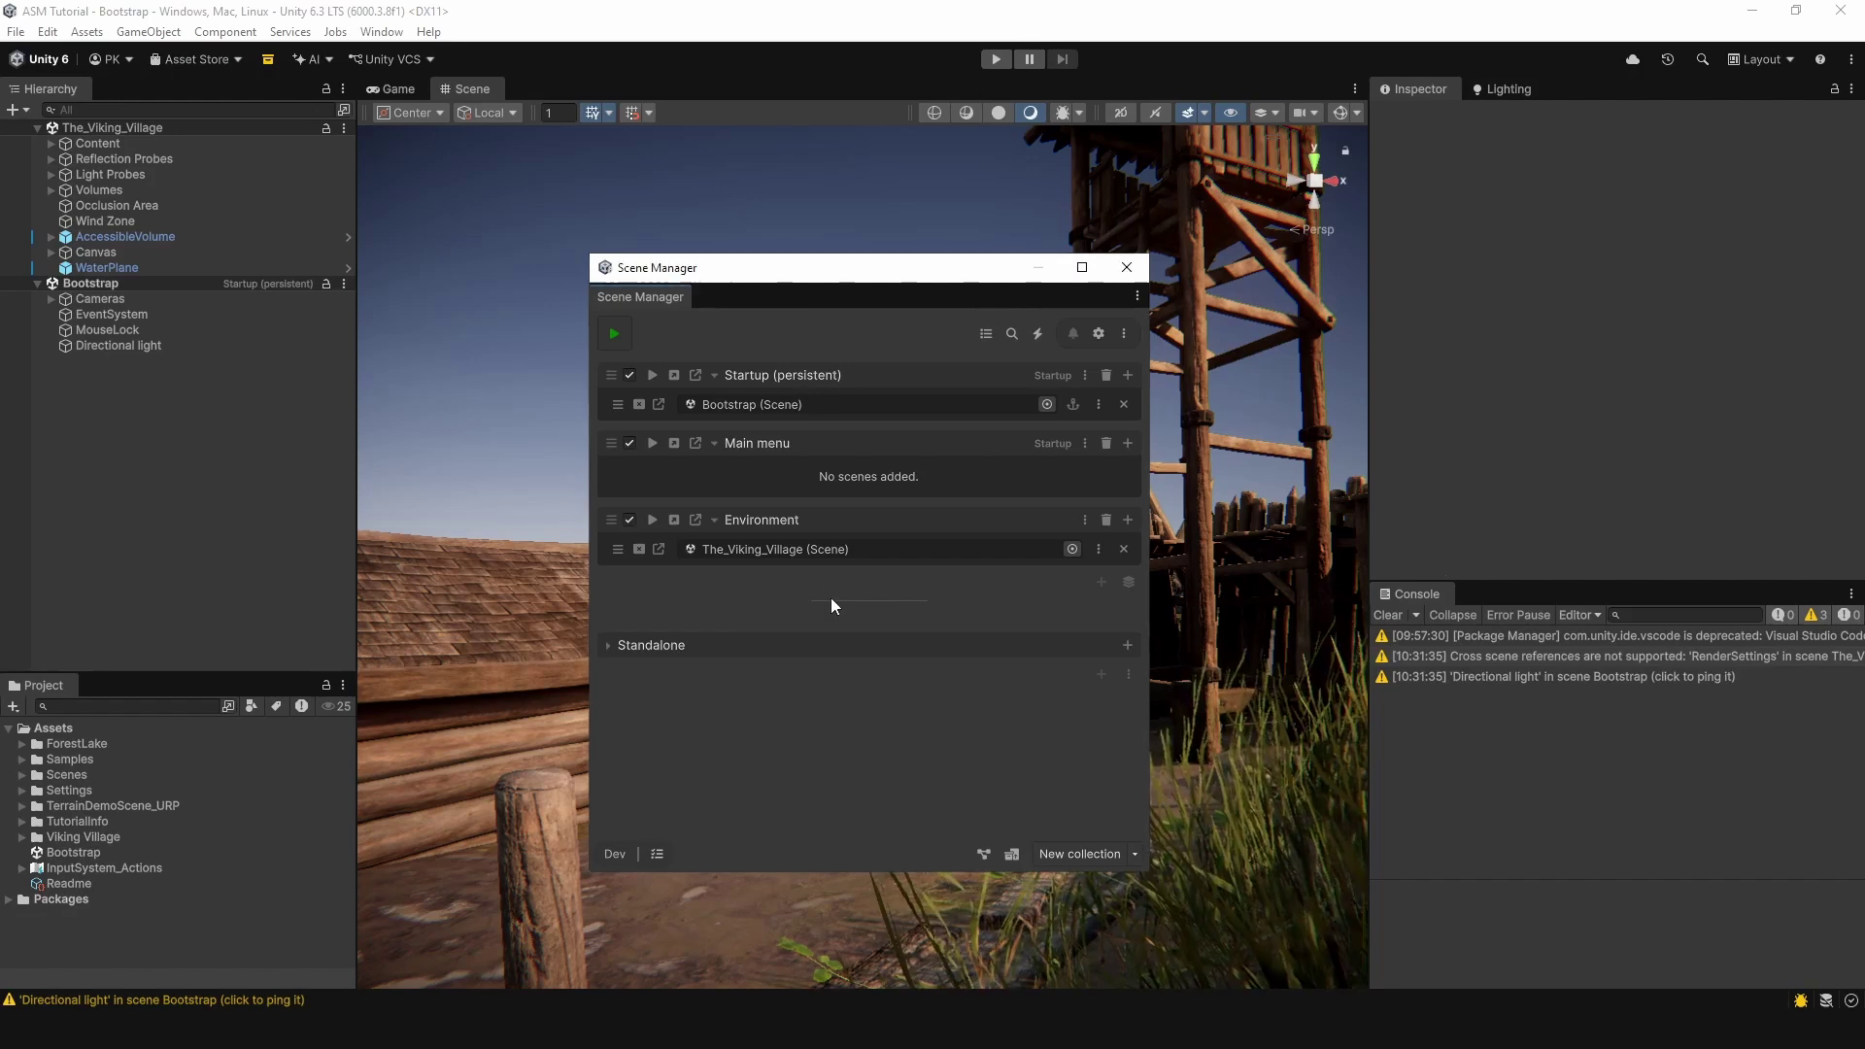
Step: Test the startup process in play mode and stop the game again
left_click(626, 347)
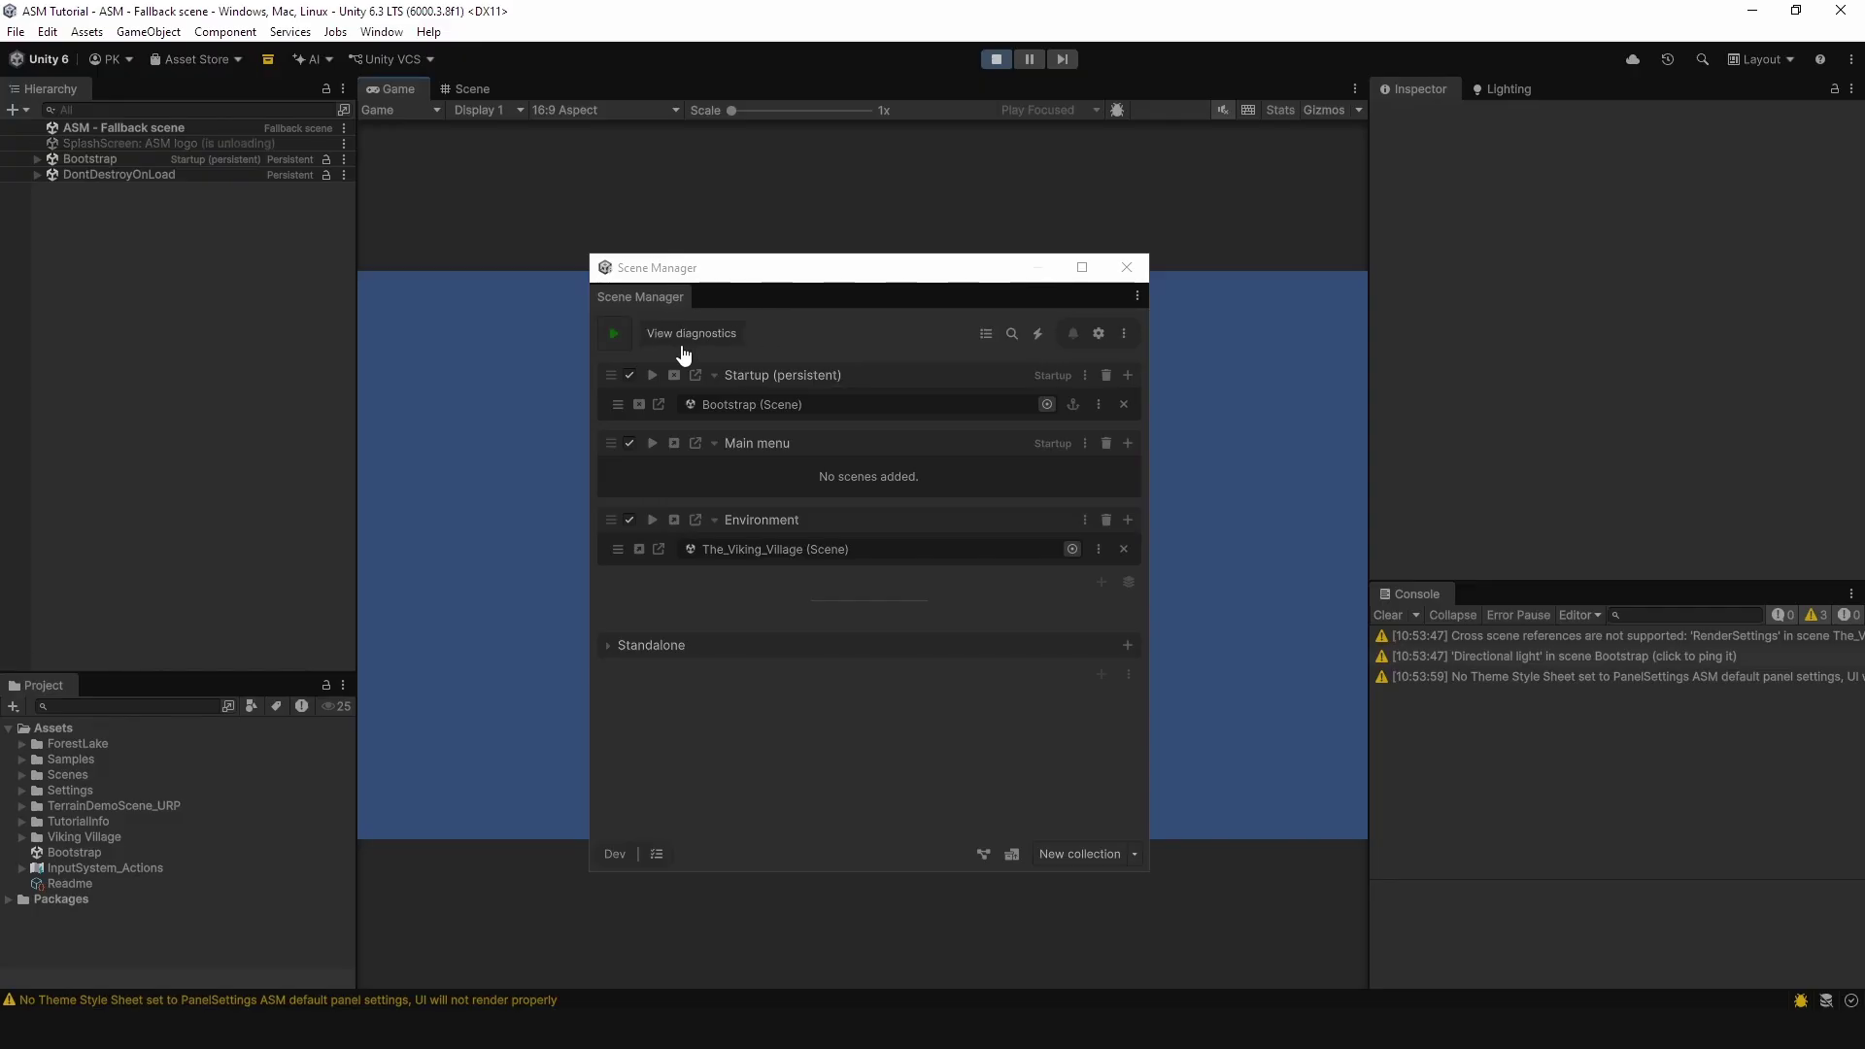
left_click(995, 59)
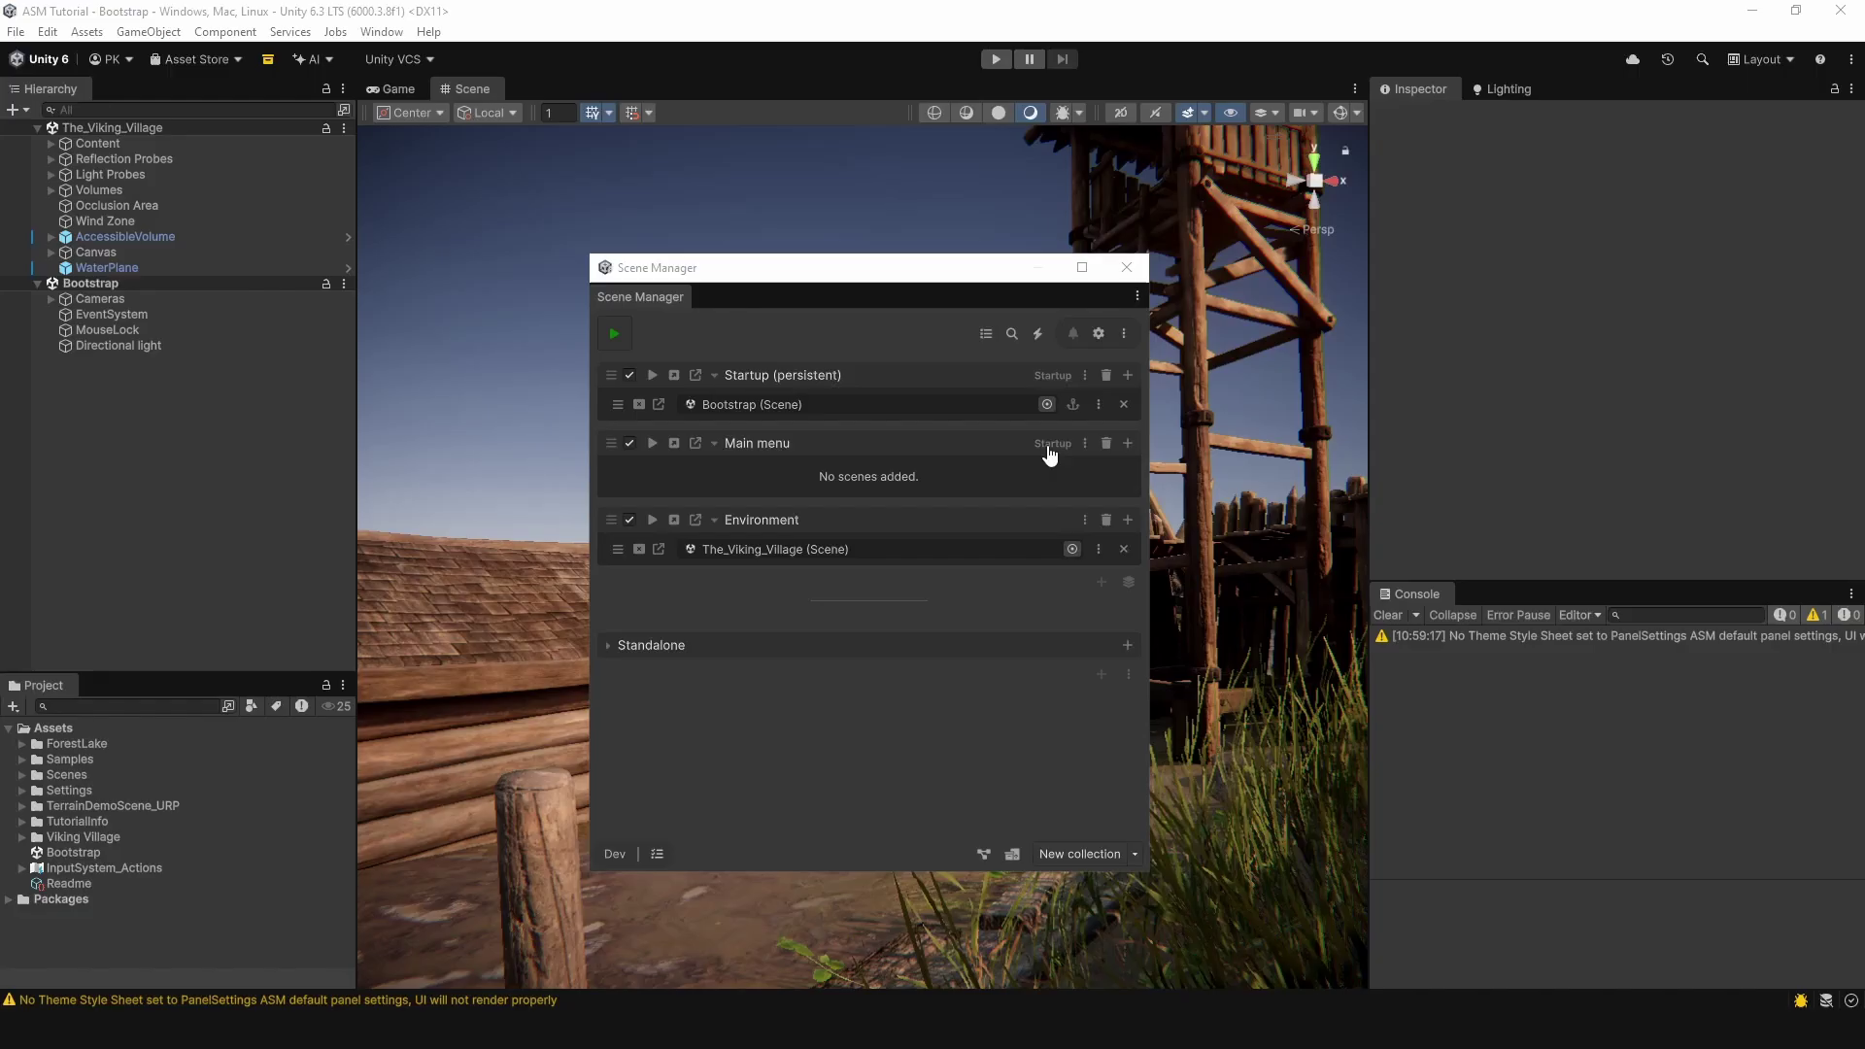
Step: View the overview of imported scenes, and search the collections for "start" before hiding the search
left_click(985, 334)
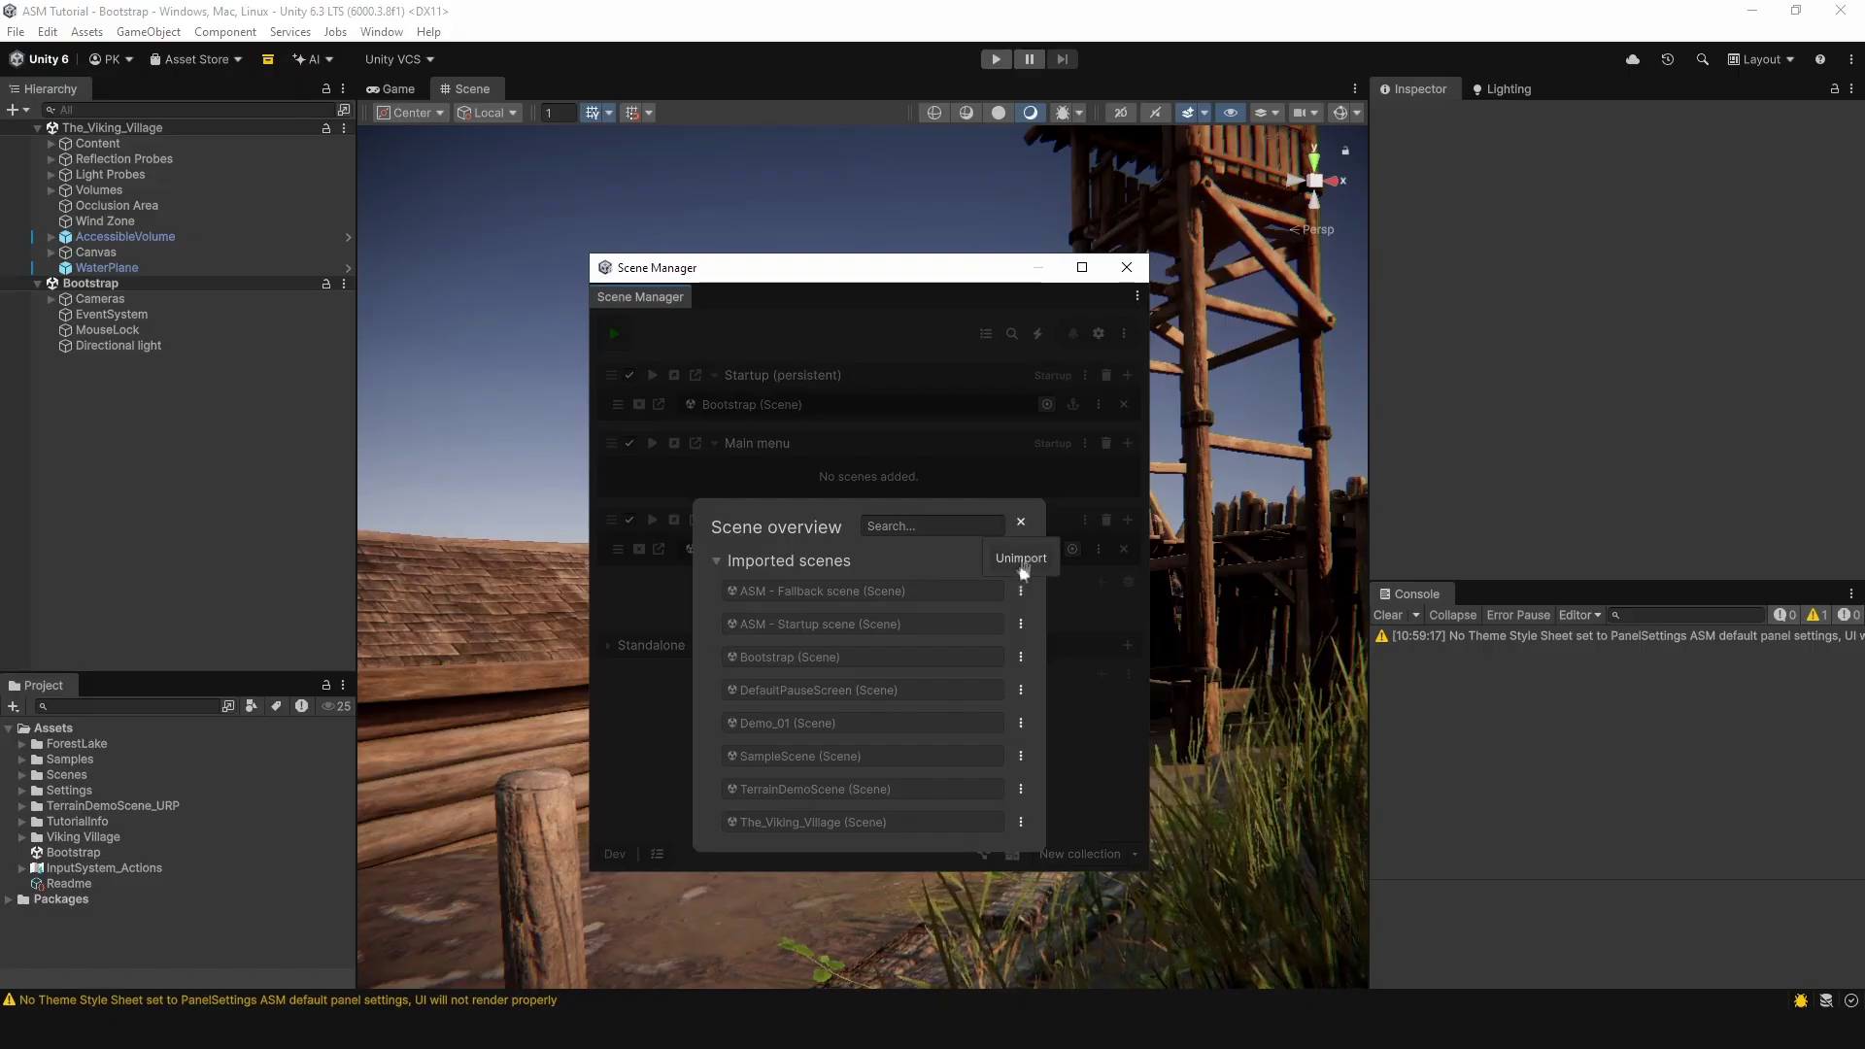
left_click(912, 428)
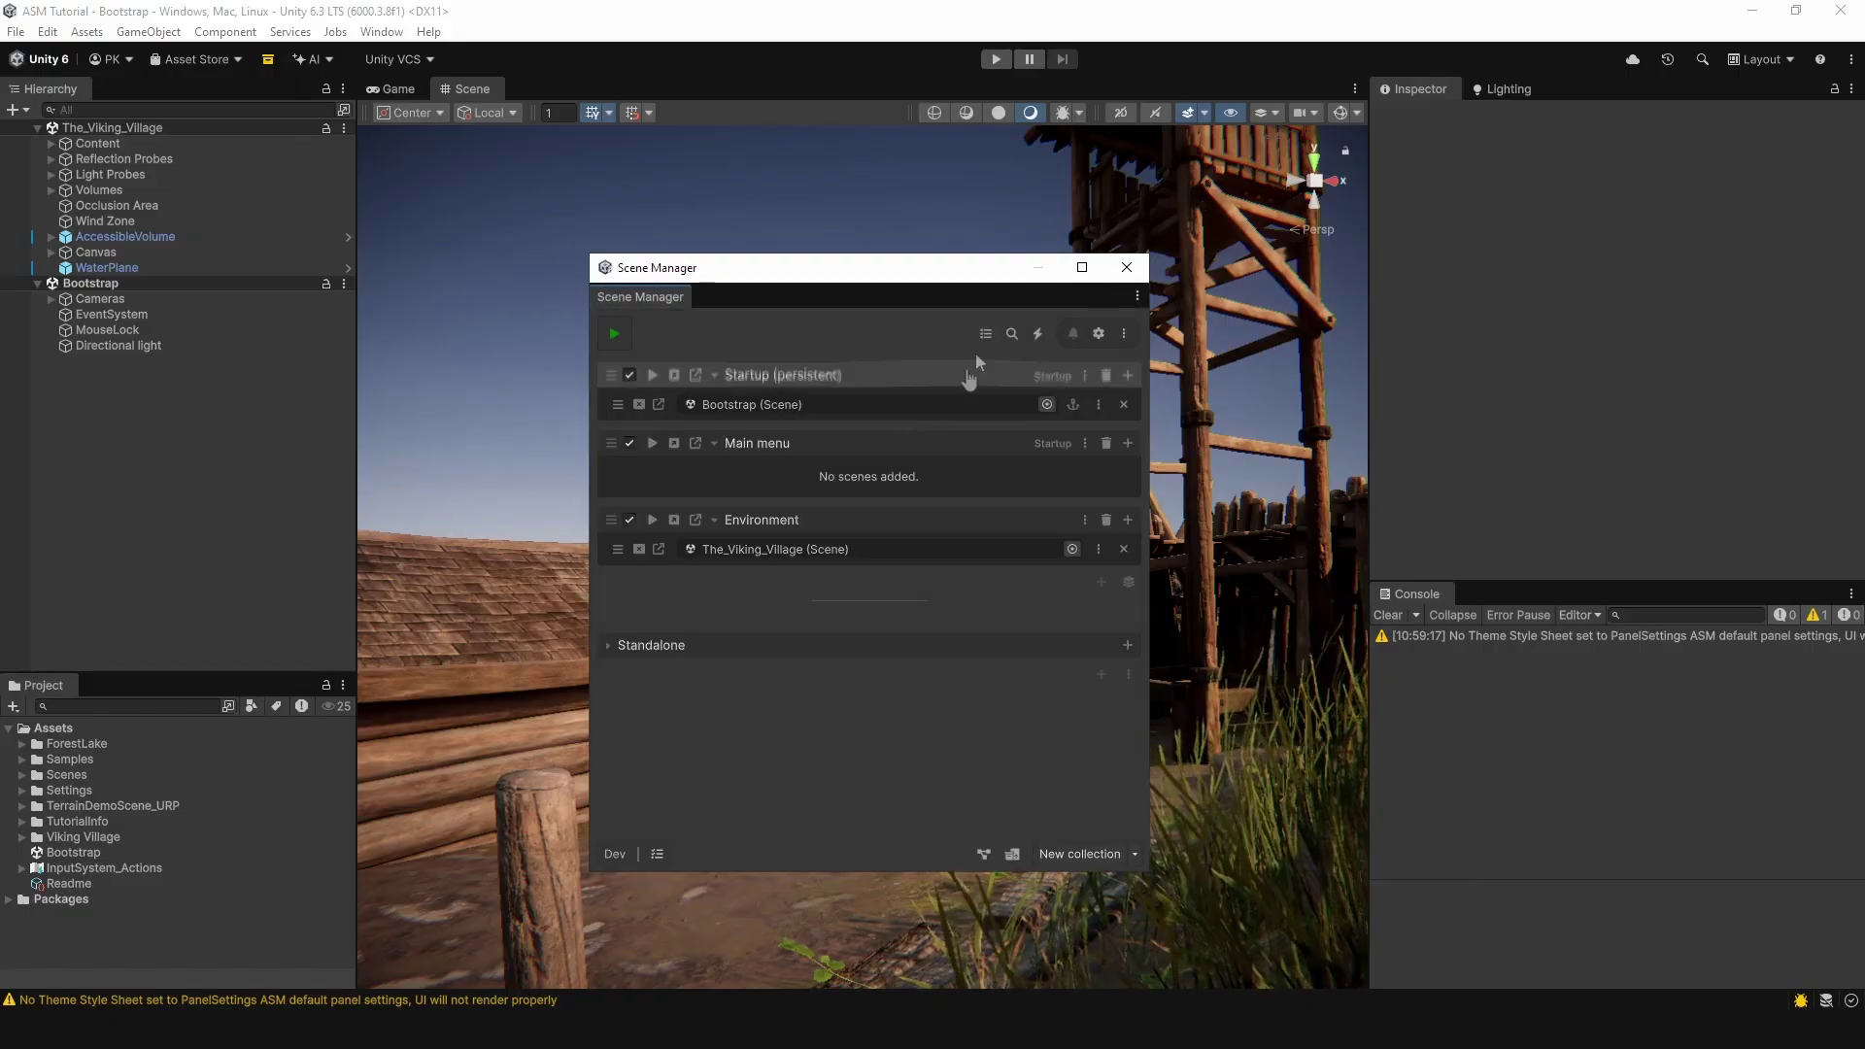
left_click(1011, 333)
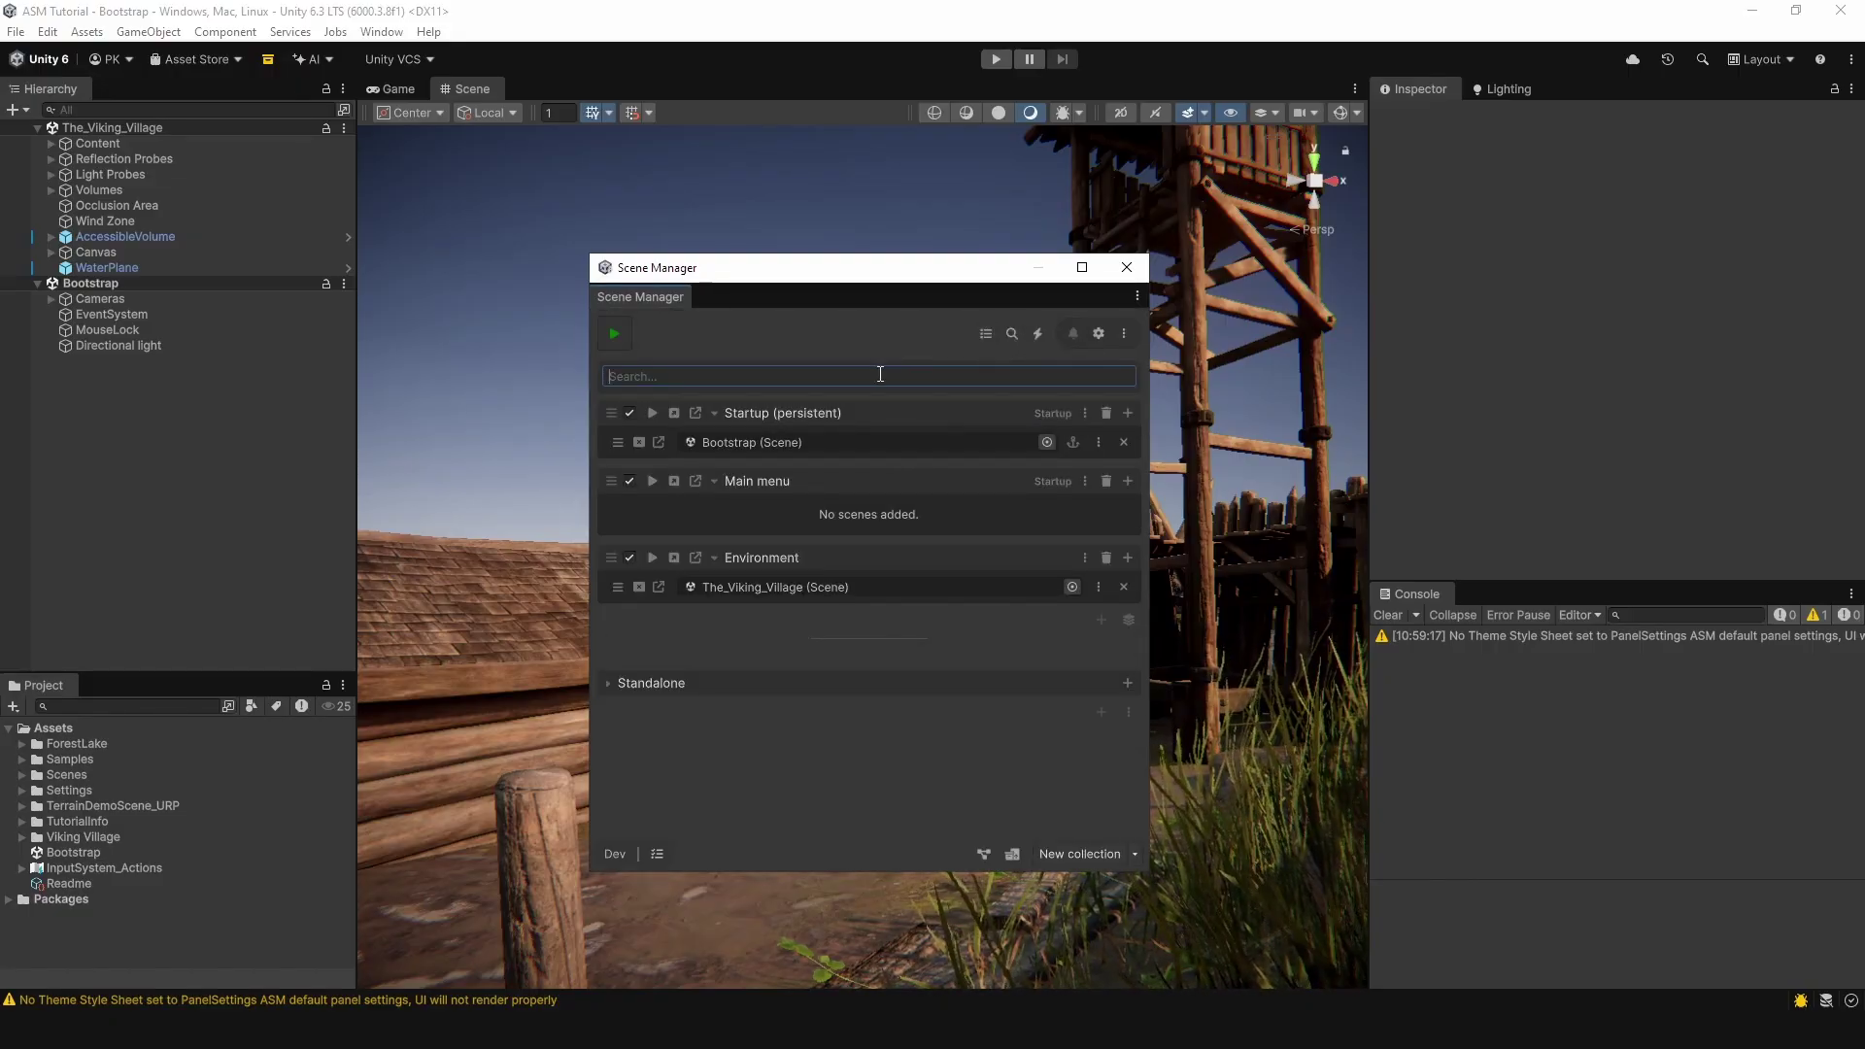
type("start")
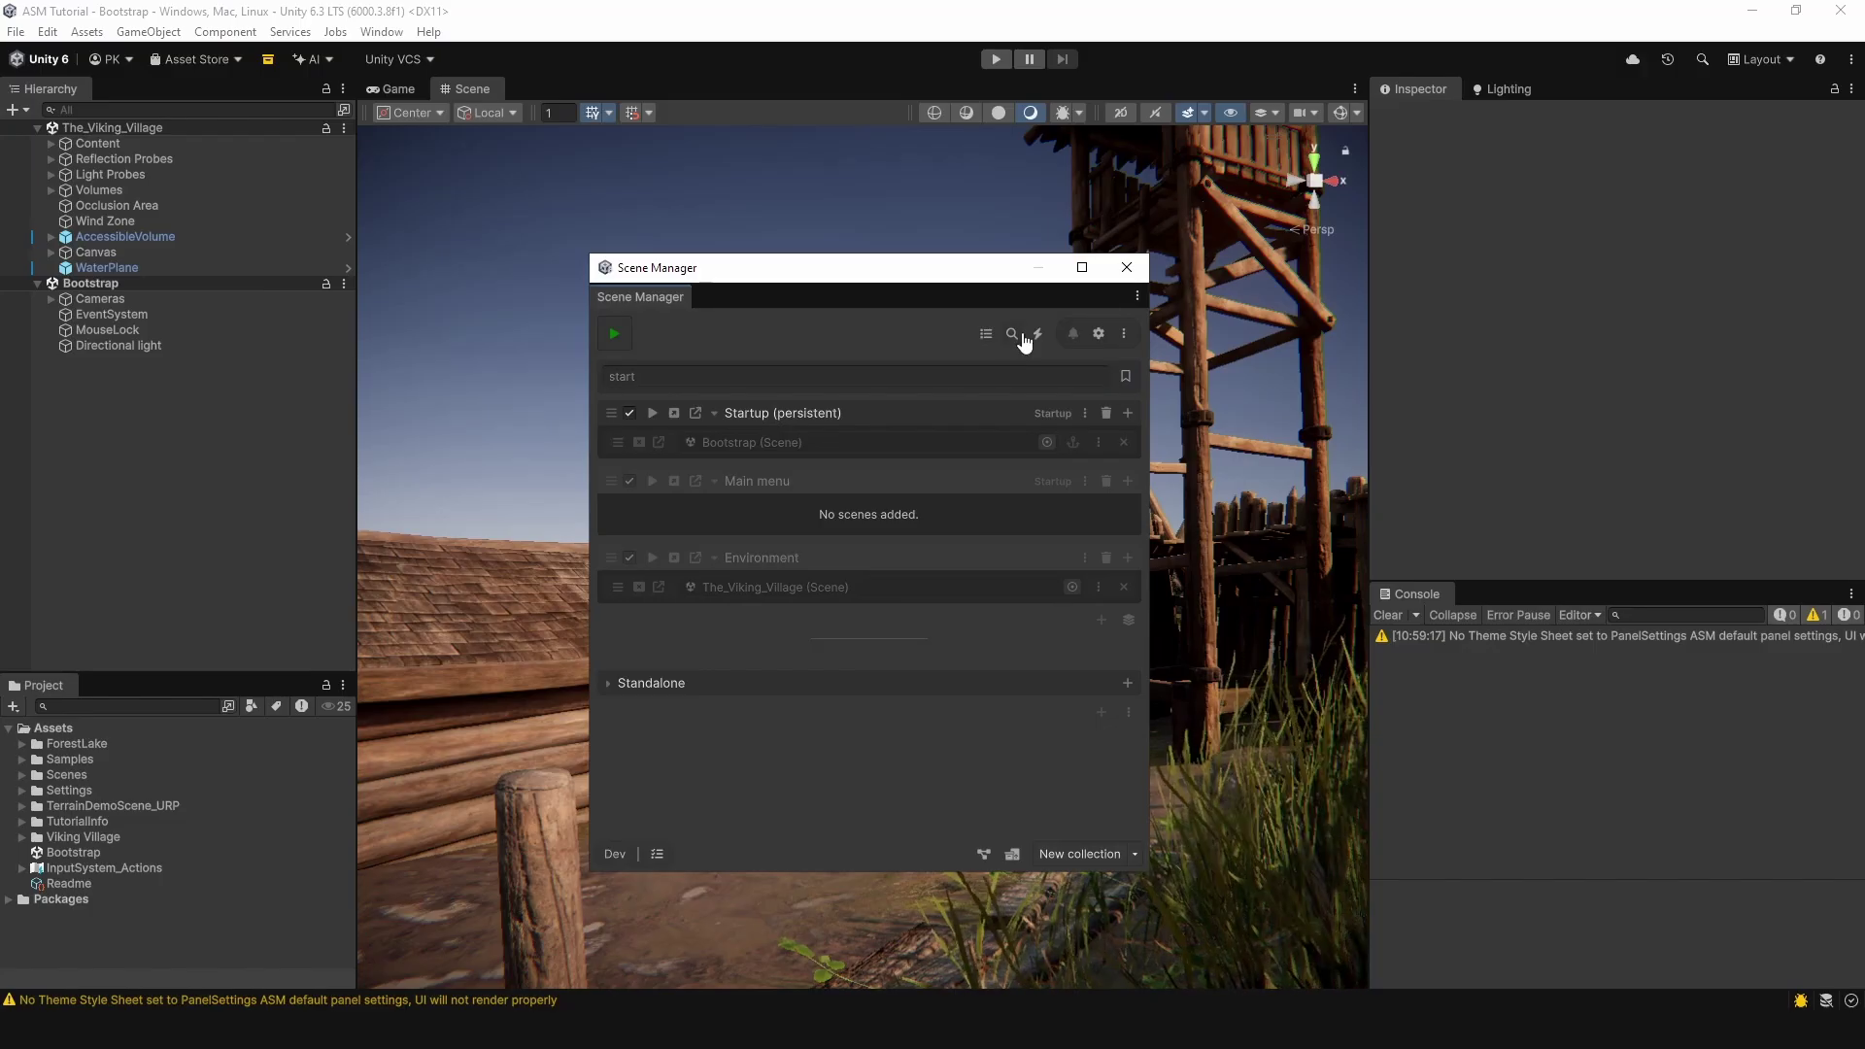
left_click(1019, 334)
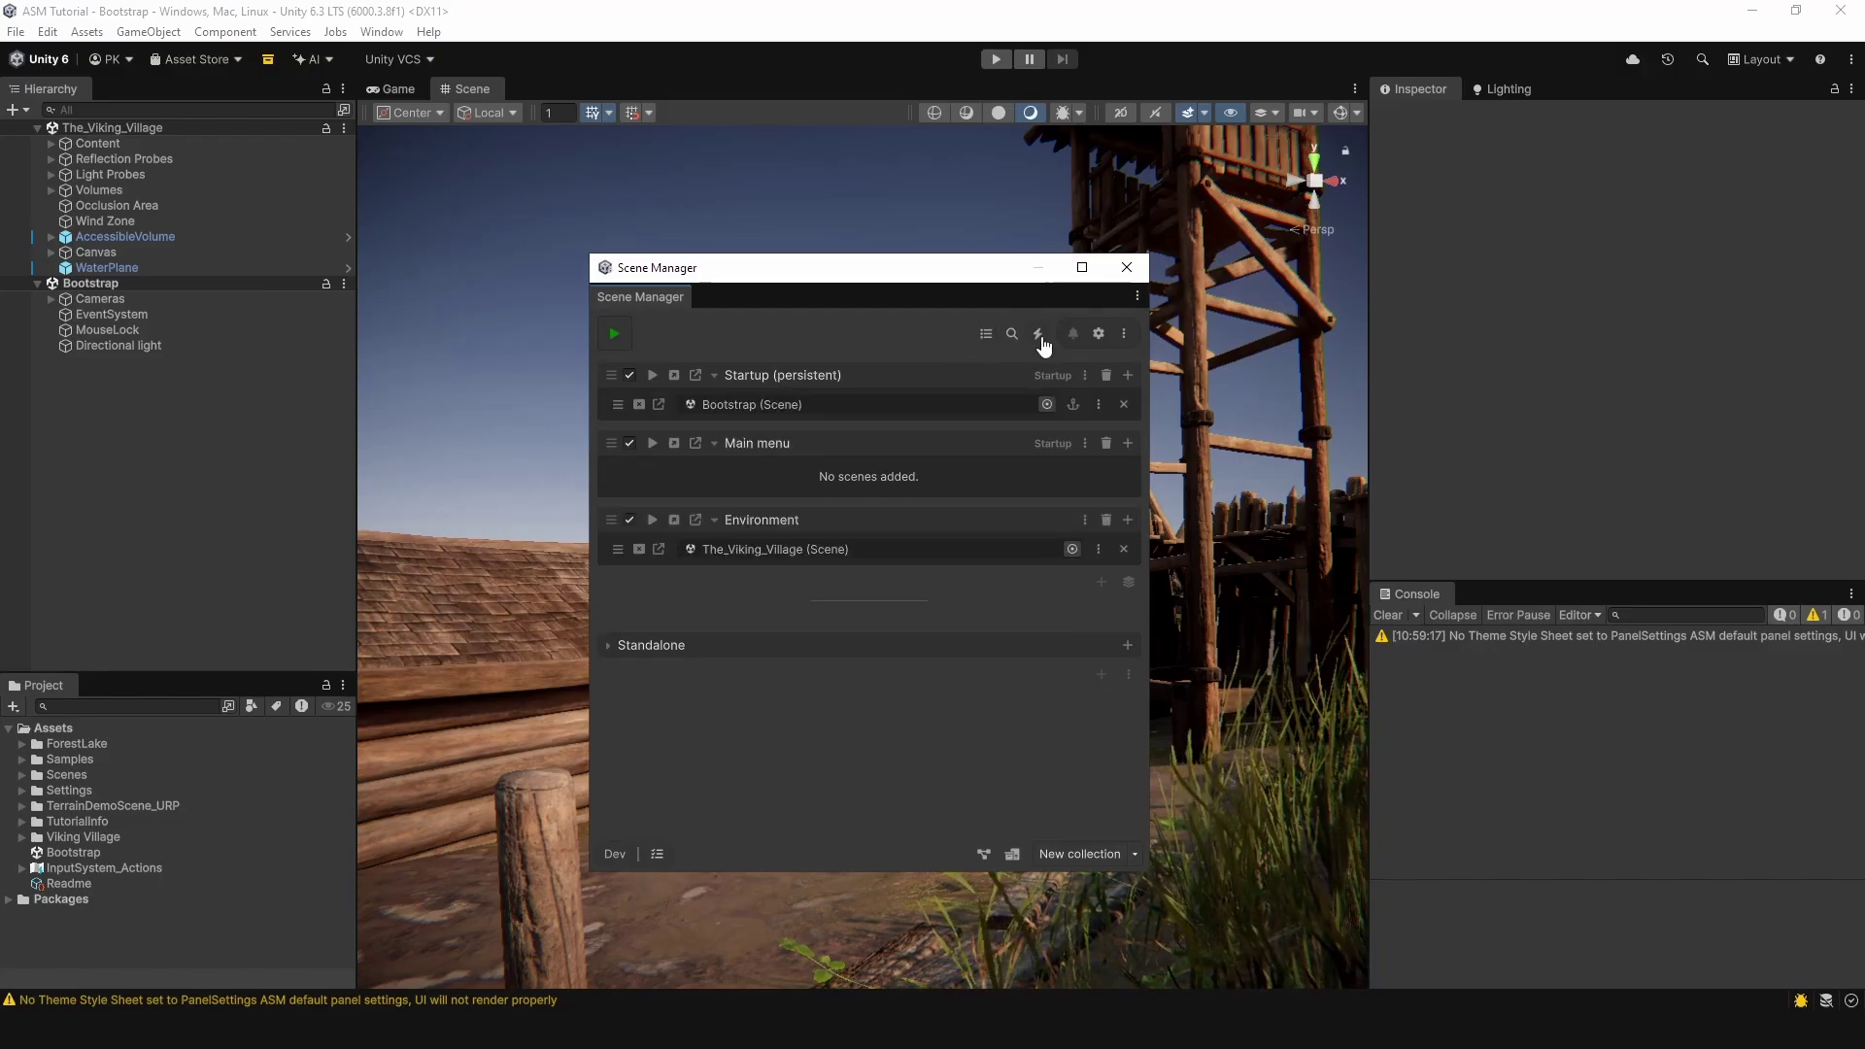
Step: View the ASM utility functions and the Advanced Scene Manager build and documentation options, closing each without running anything
left_click(1037, 334)
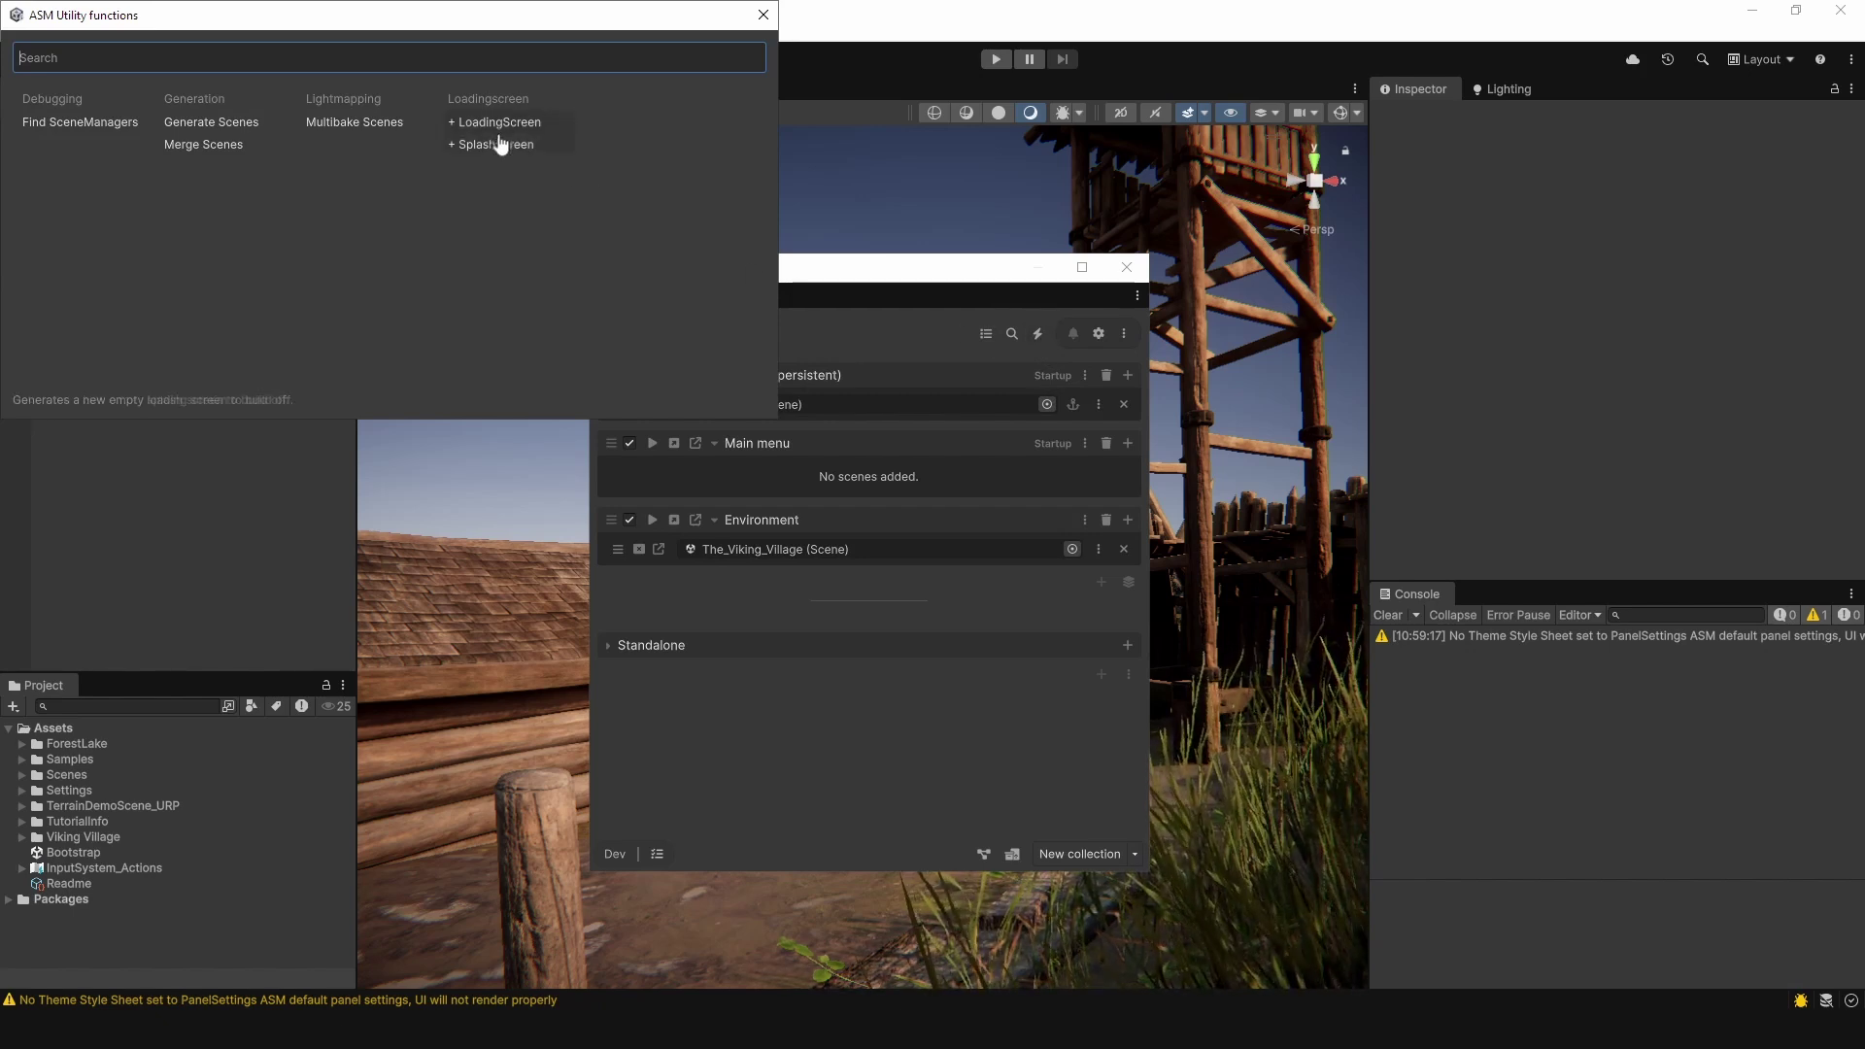
left_click(764, 14)
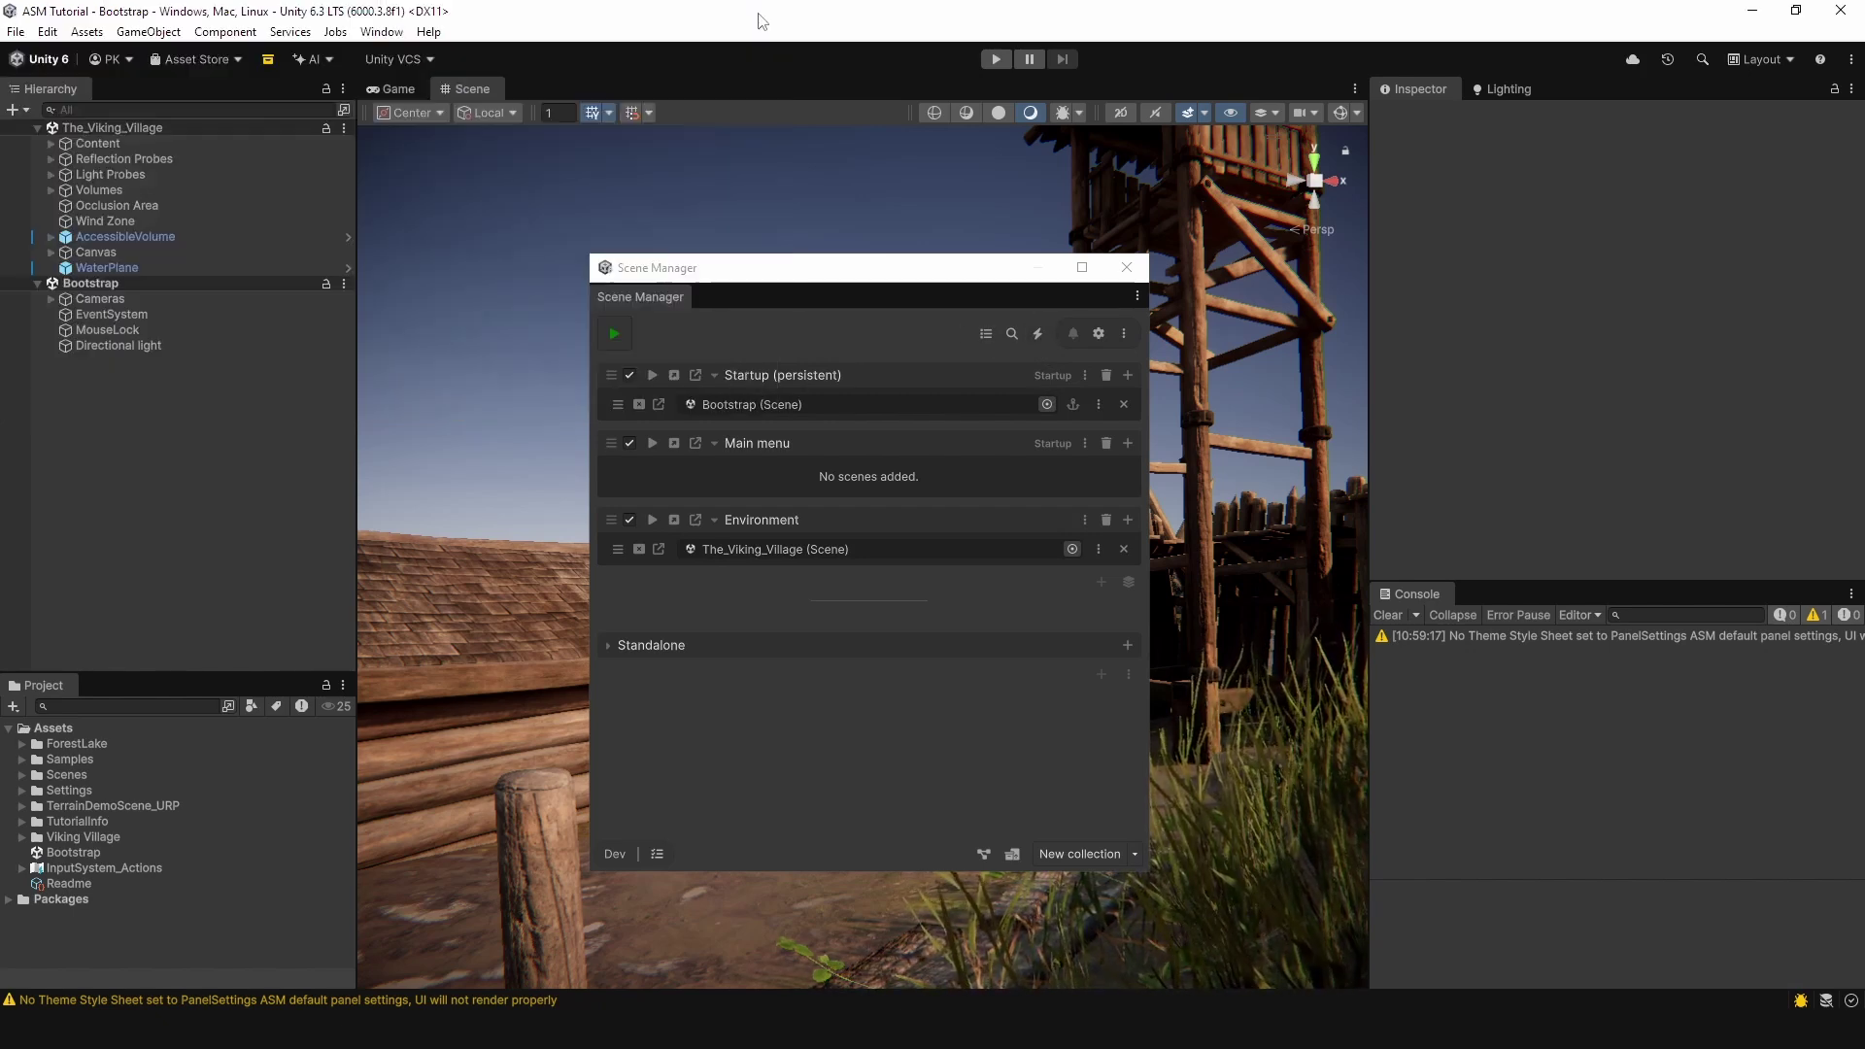
left_click(1125, 335)
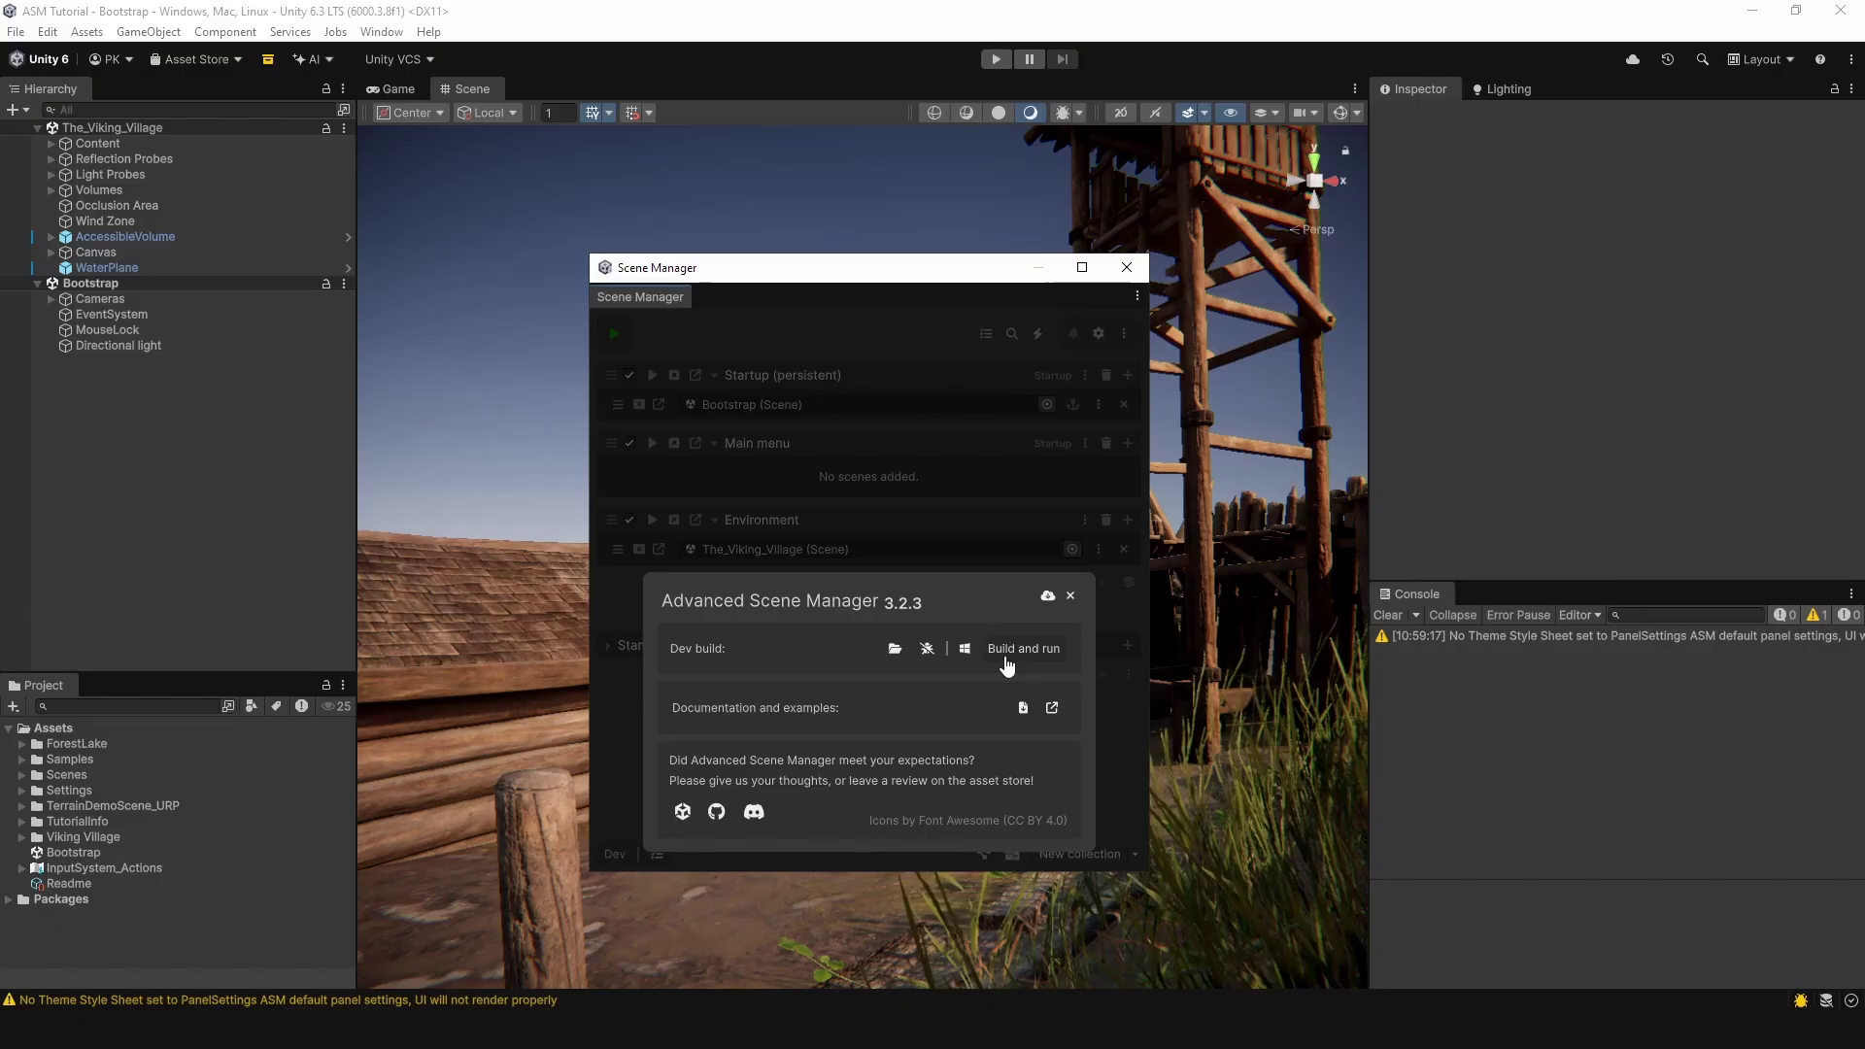
left_click(993, 533)
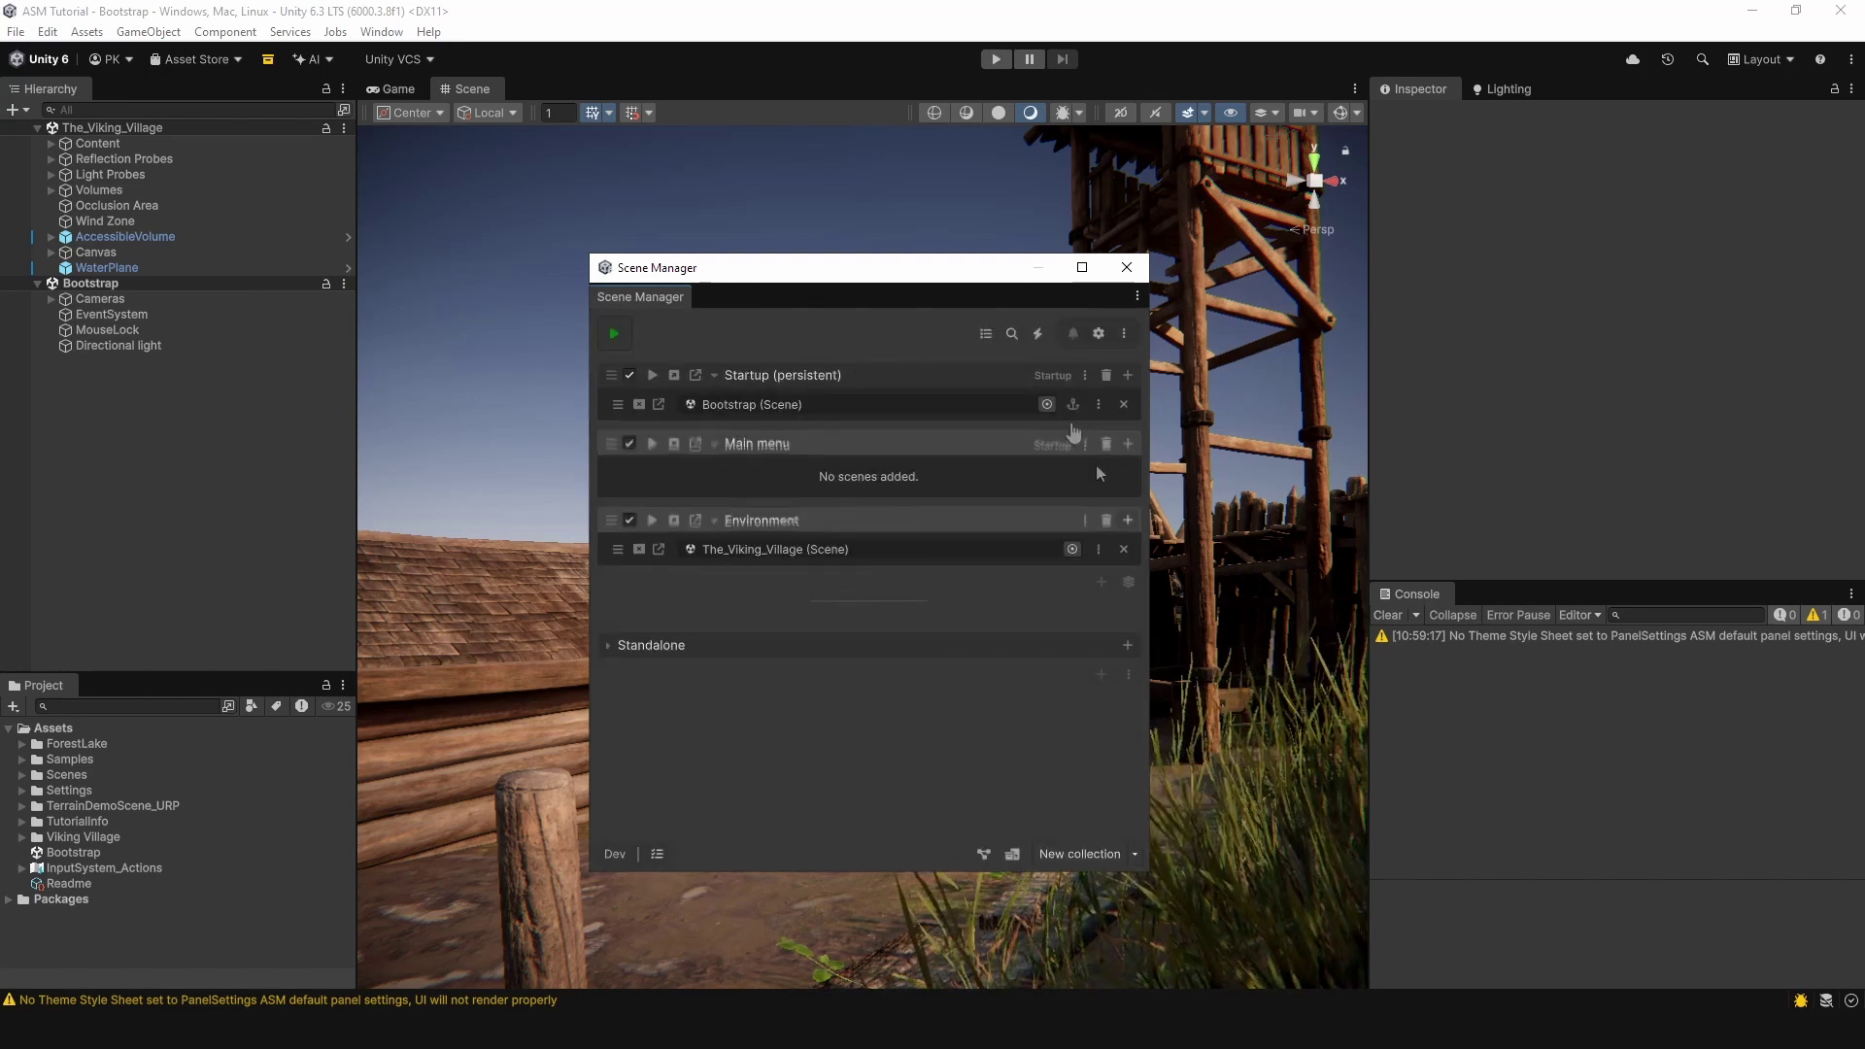
Step: Open the Assets section of the Scene Manager settings
left_click(1097, 334)
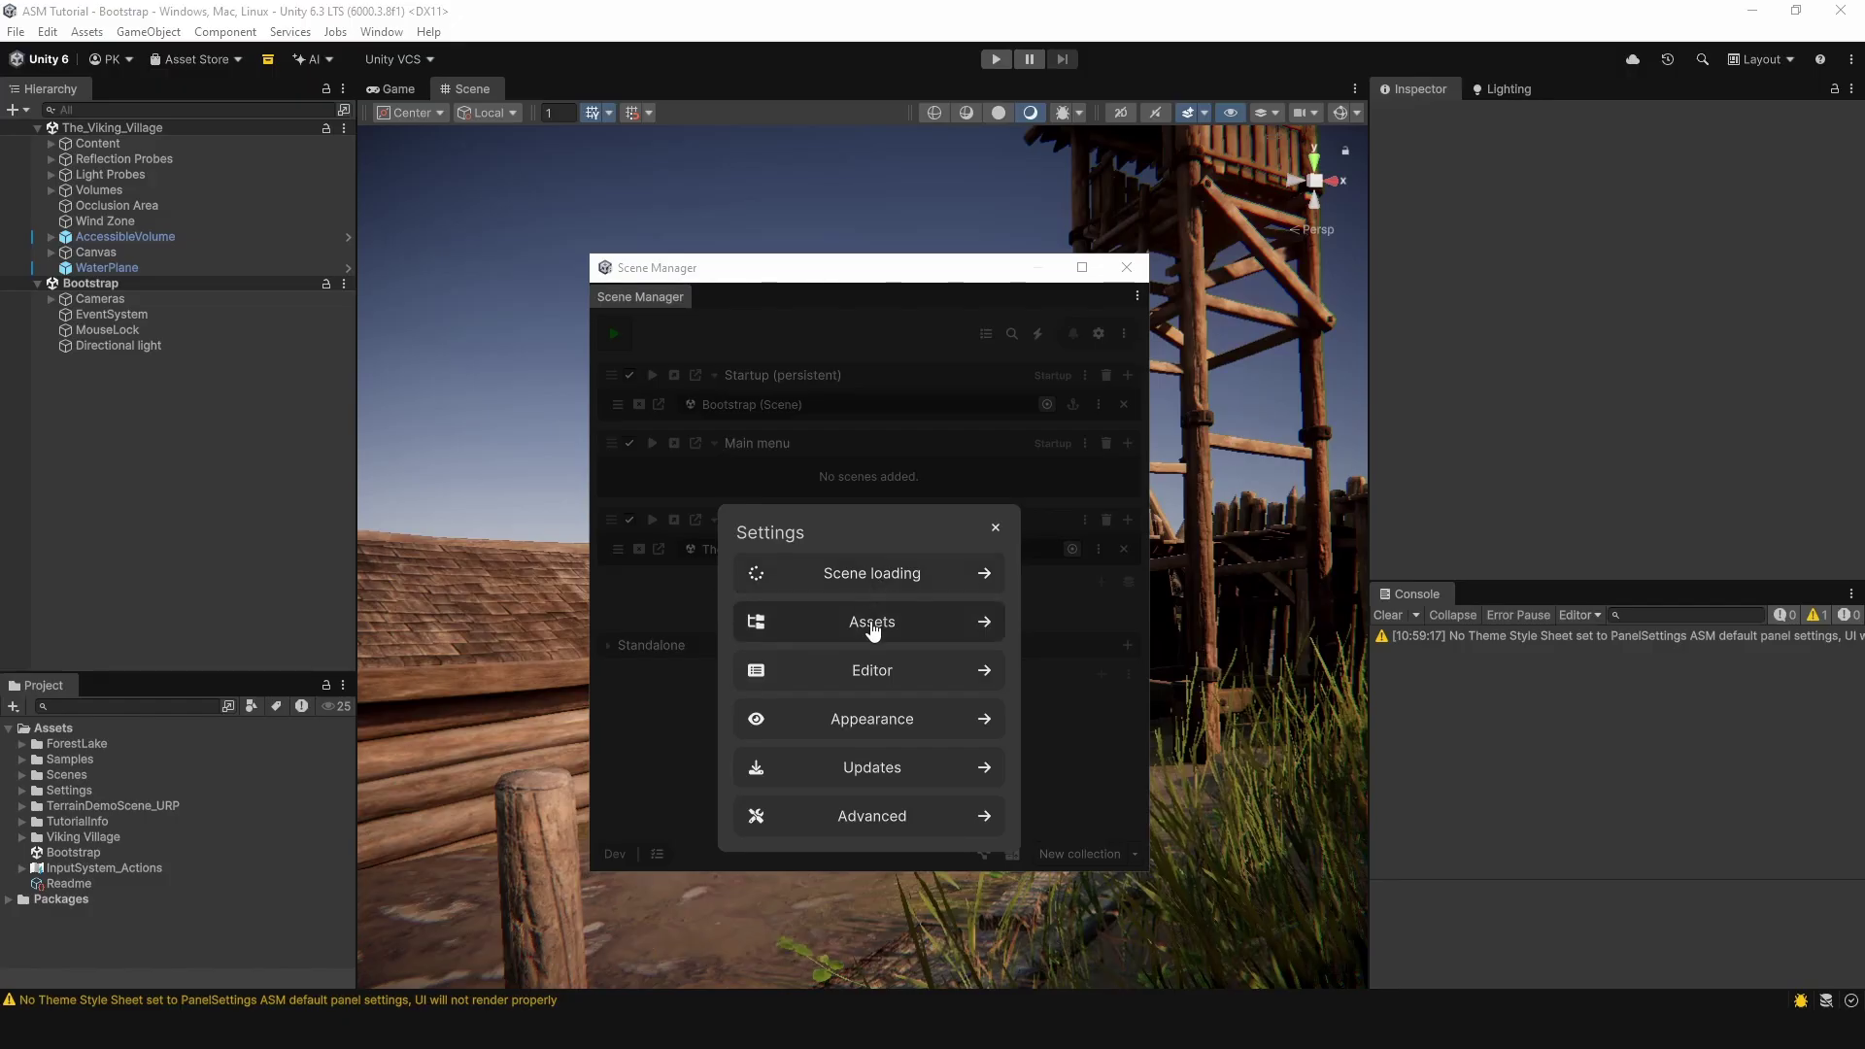
left_click(873, 626)
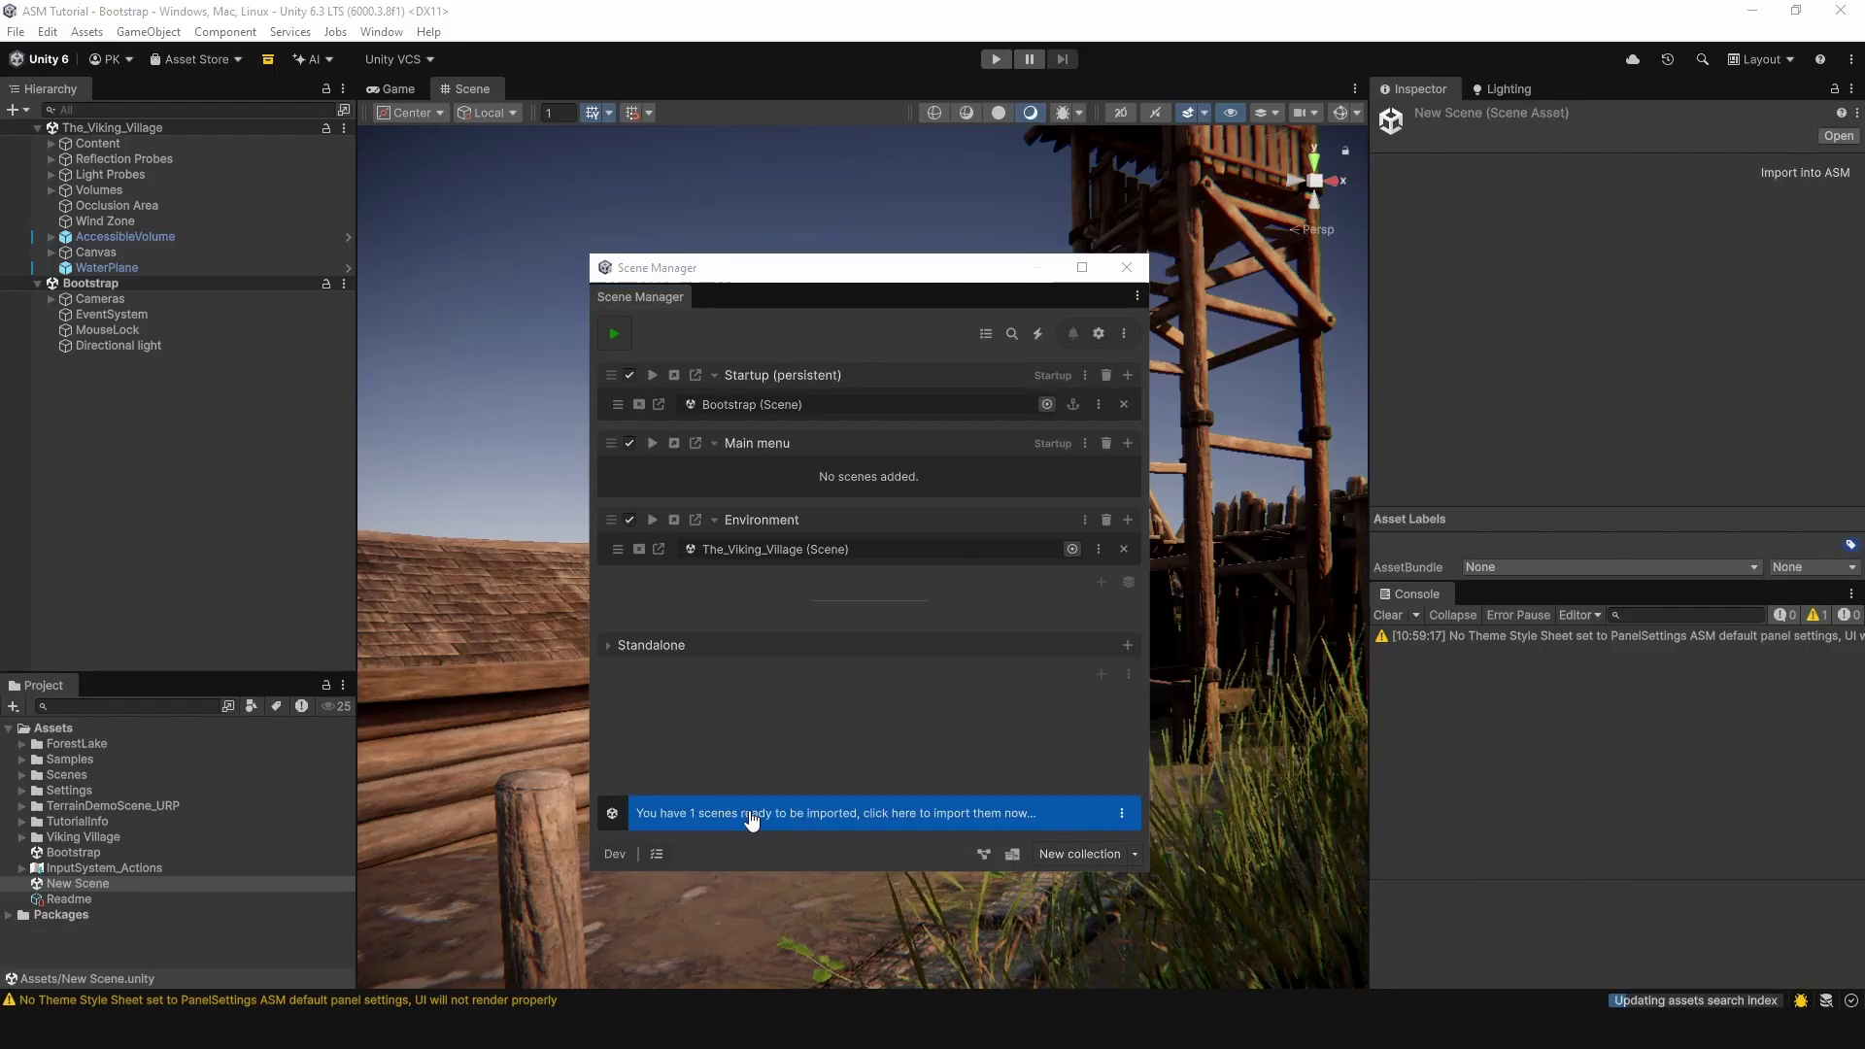
Step: Examine the blacklist and whitelist options for the unimported New Scene and cancel its import
left_click(750, 816)
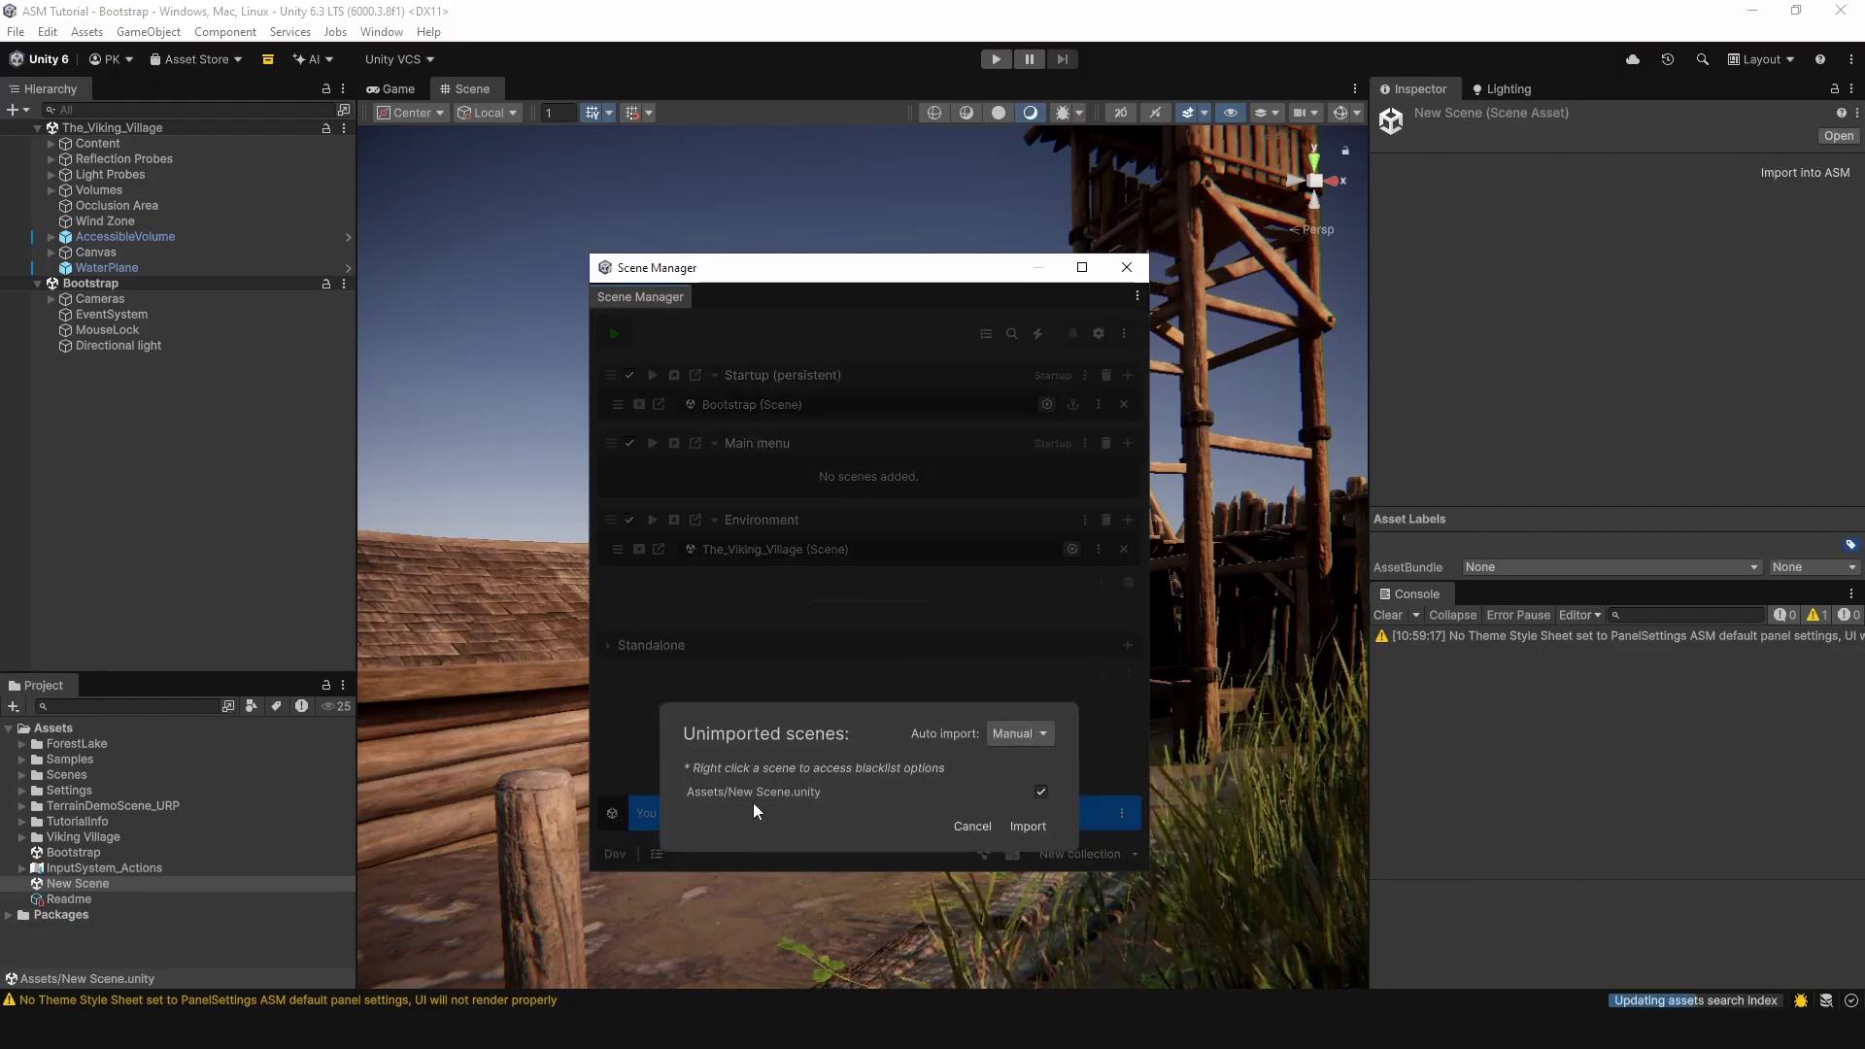
right_click(766, 802)
mouse_move(836, 844)
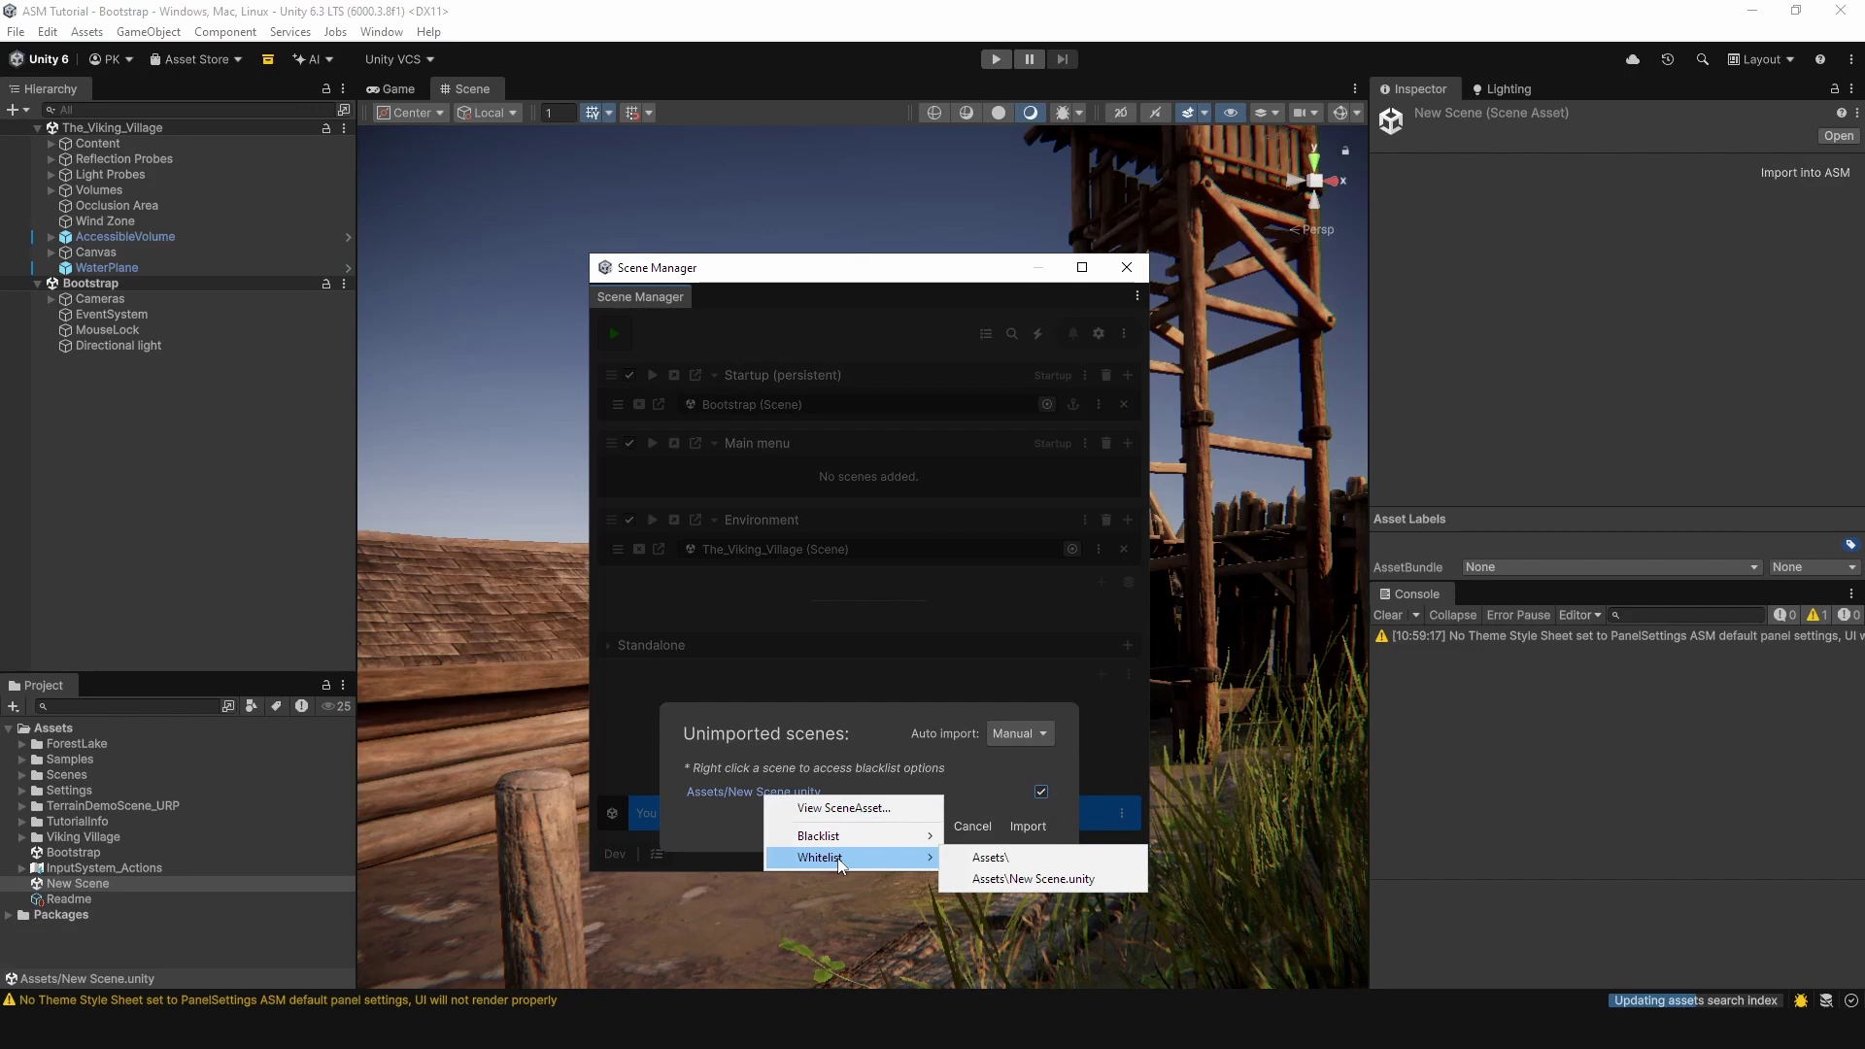
left_click(845, 766)
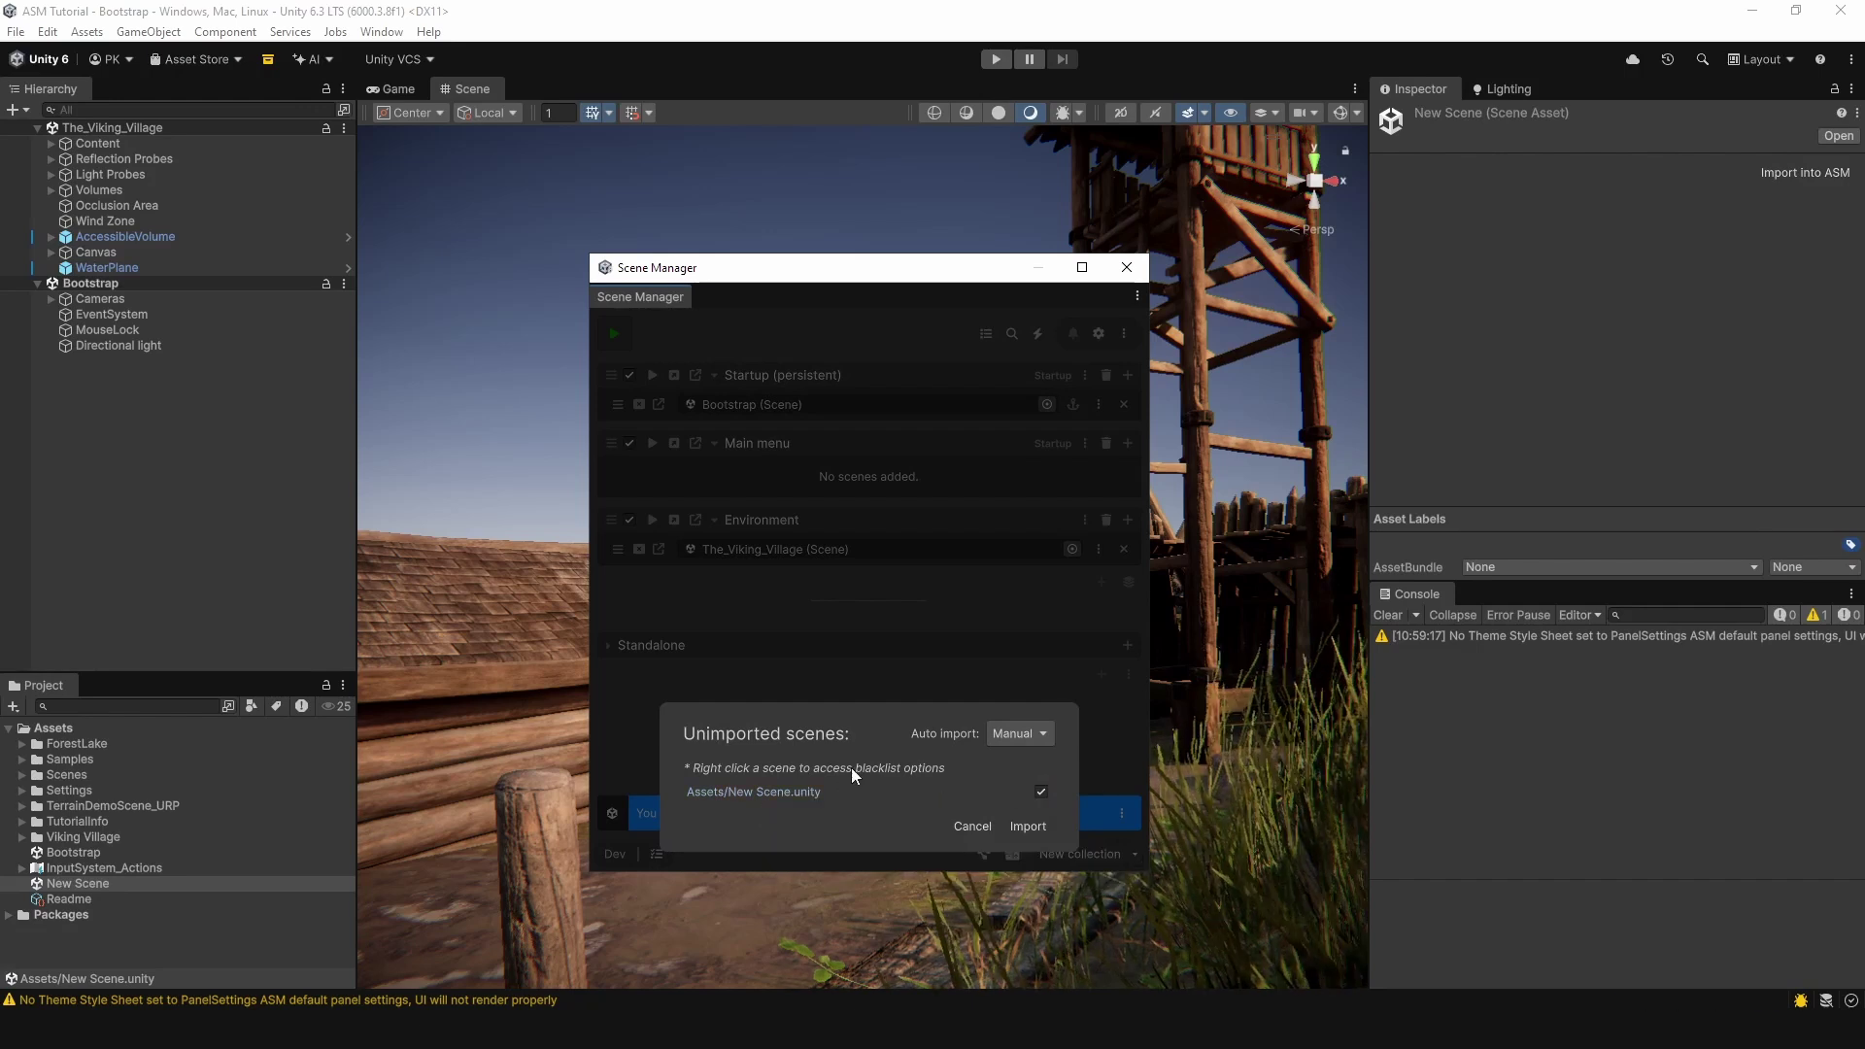
left_click(954, 830)
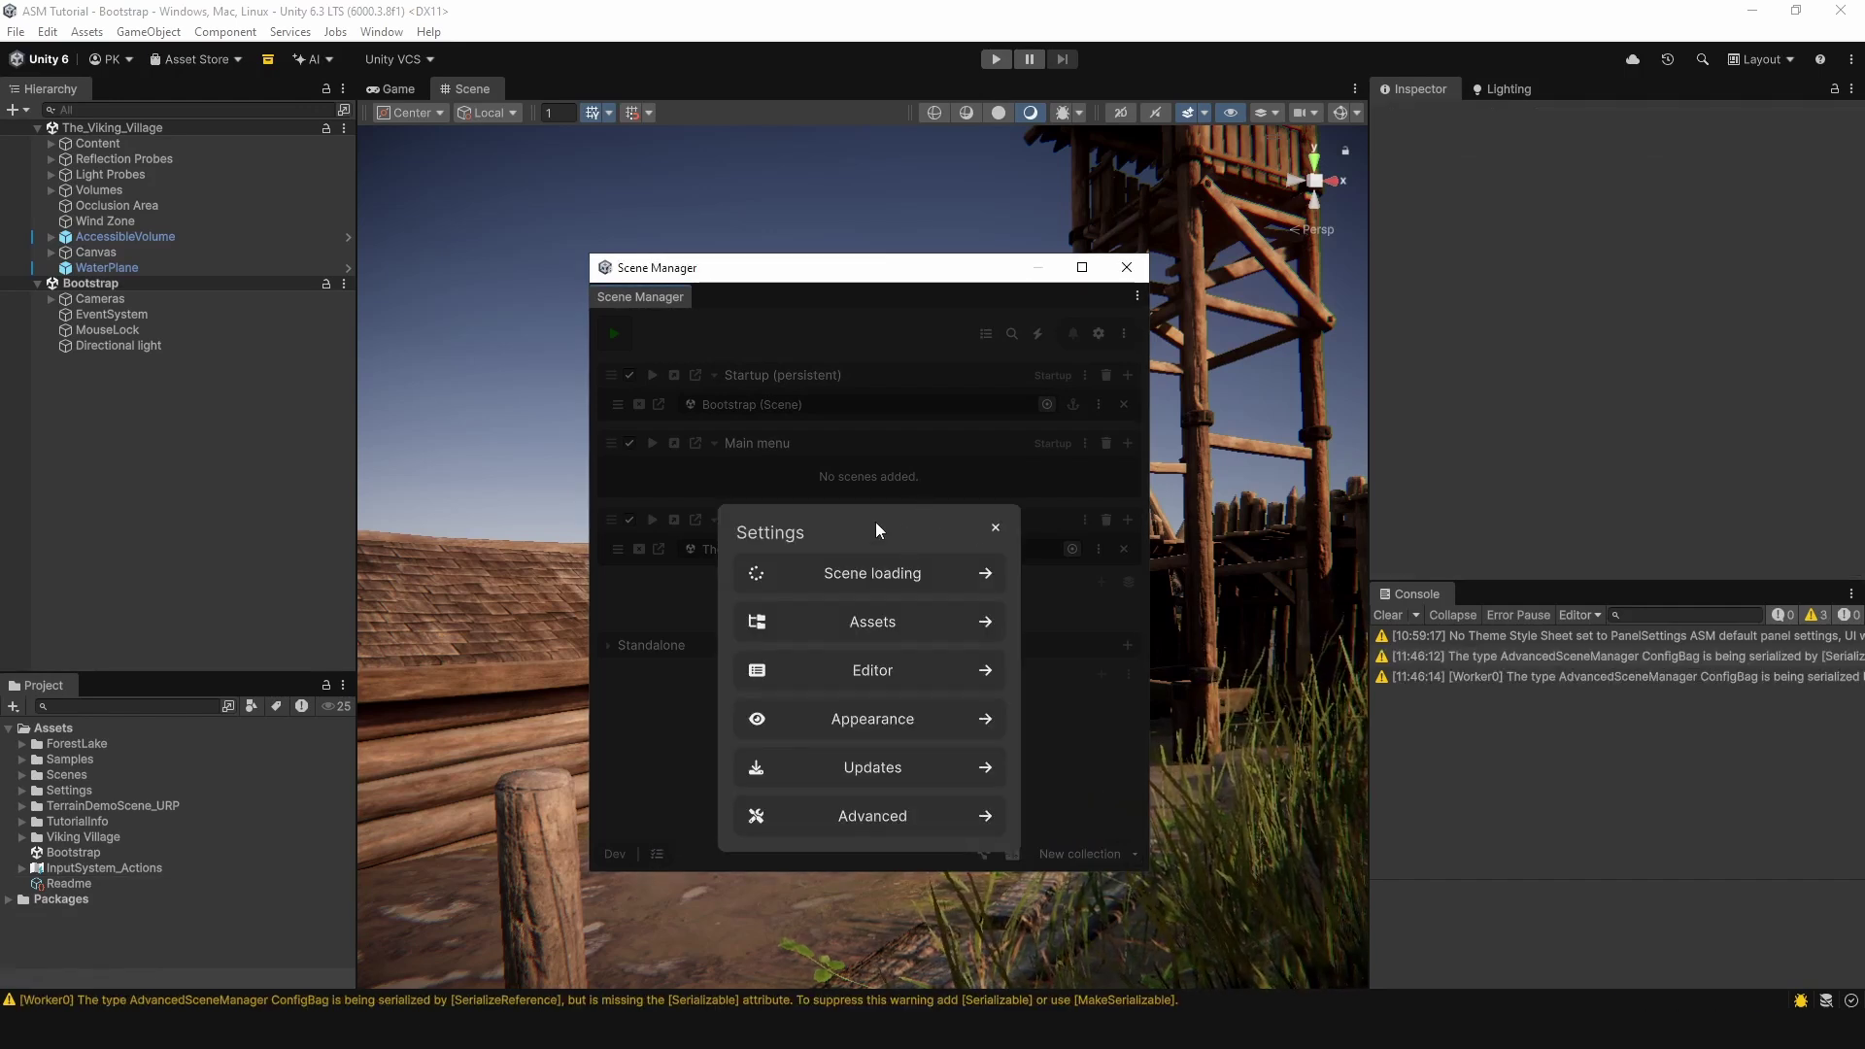
Step: Open the Scene loading settings and set the splash screen to Fade
left_click(856, 577)
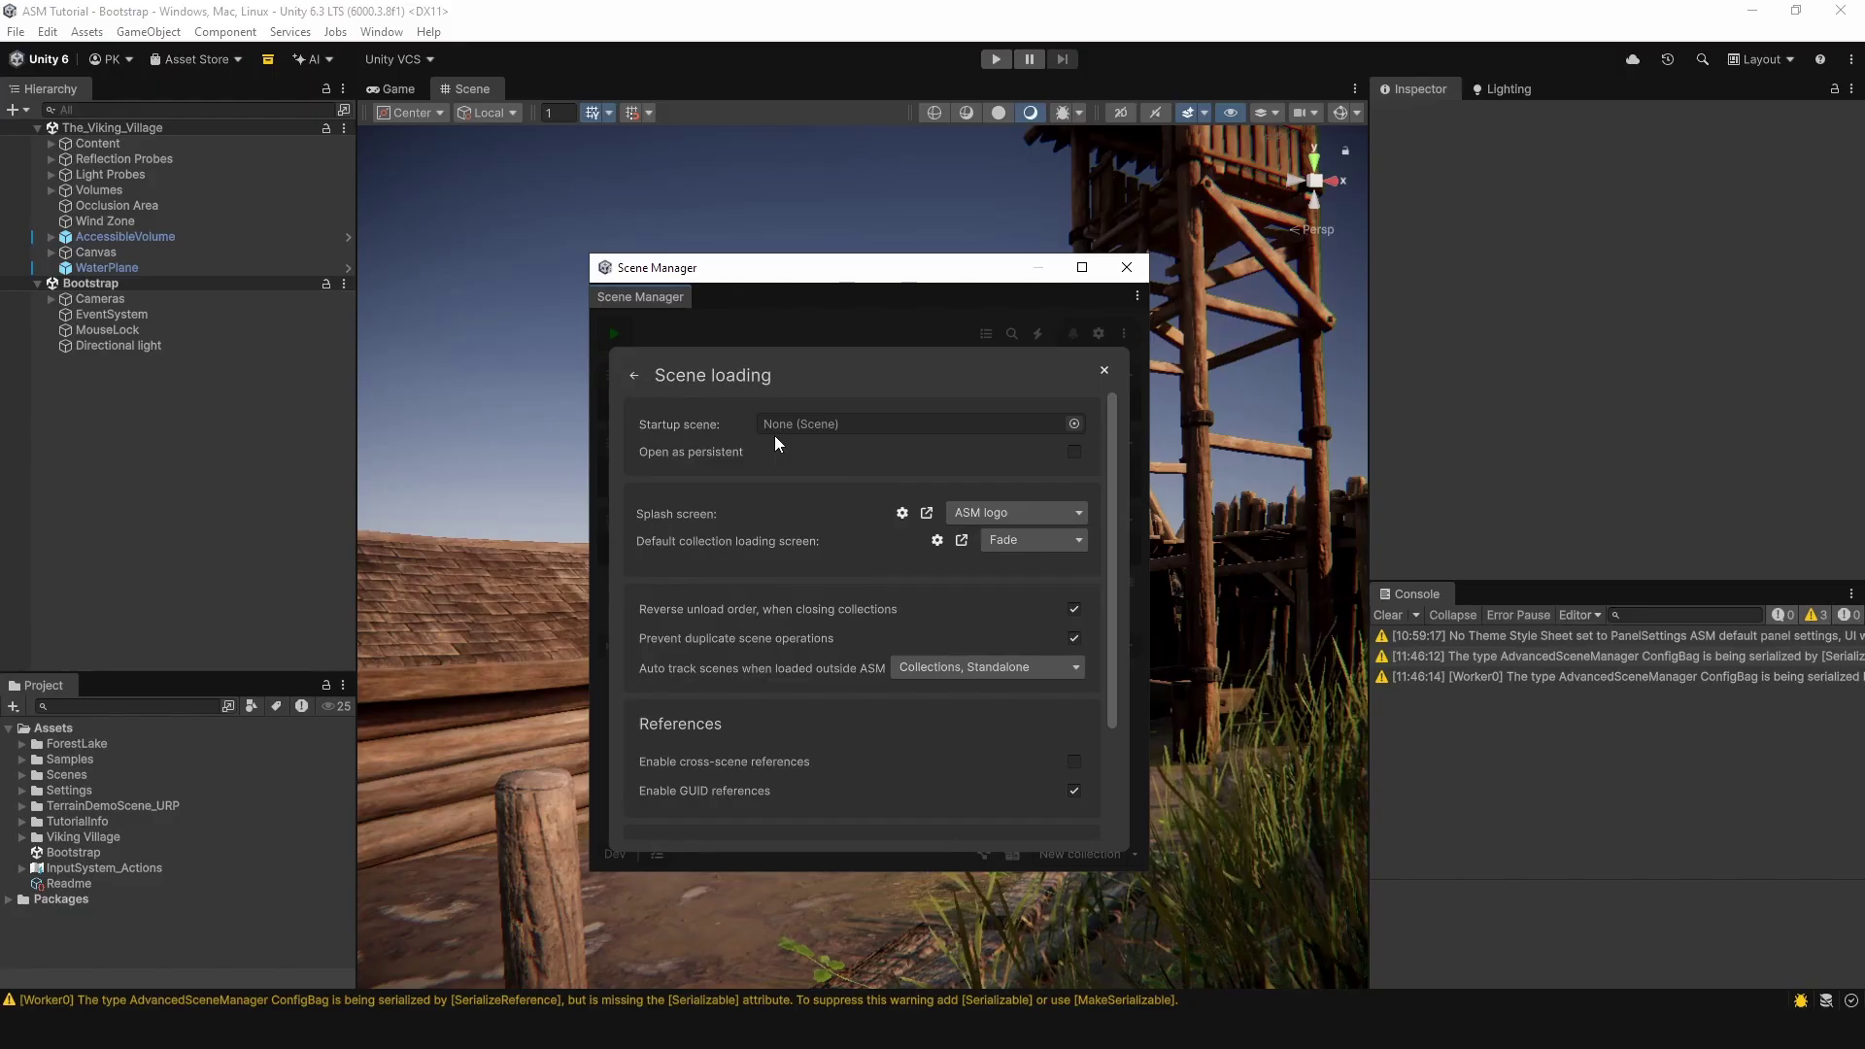
left_click(1073, 453)
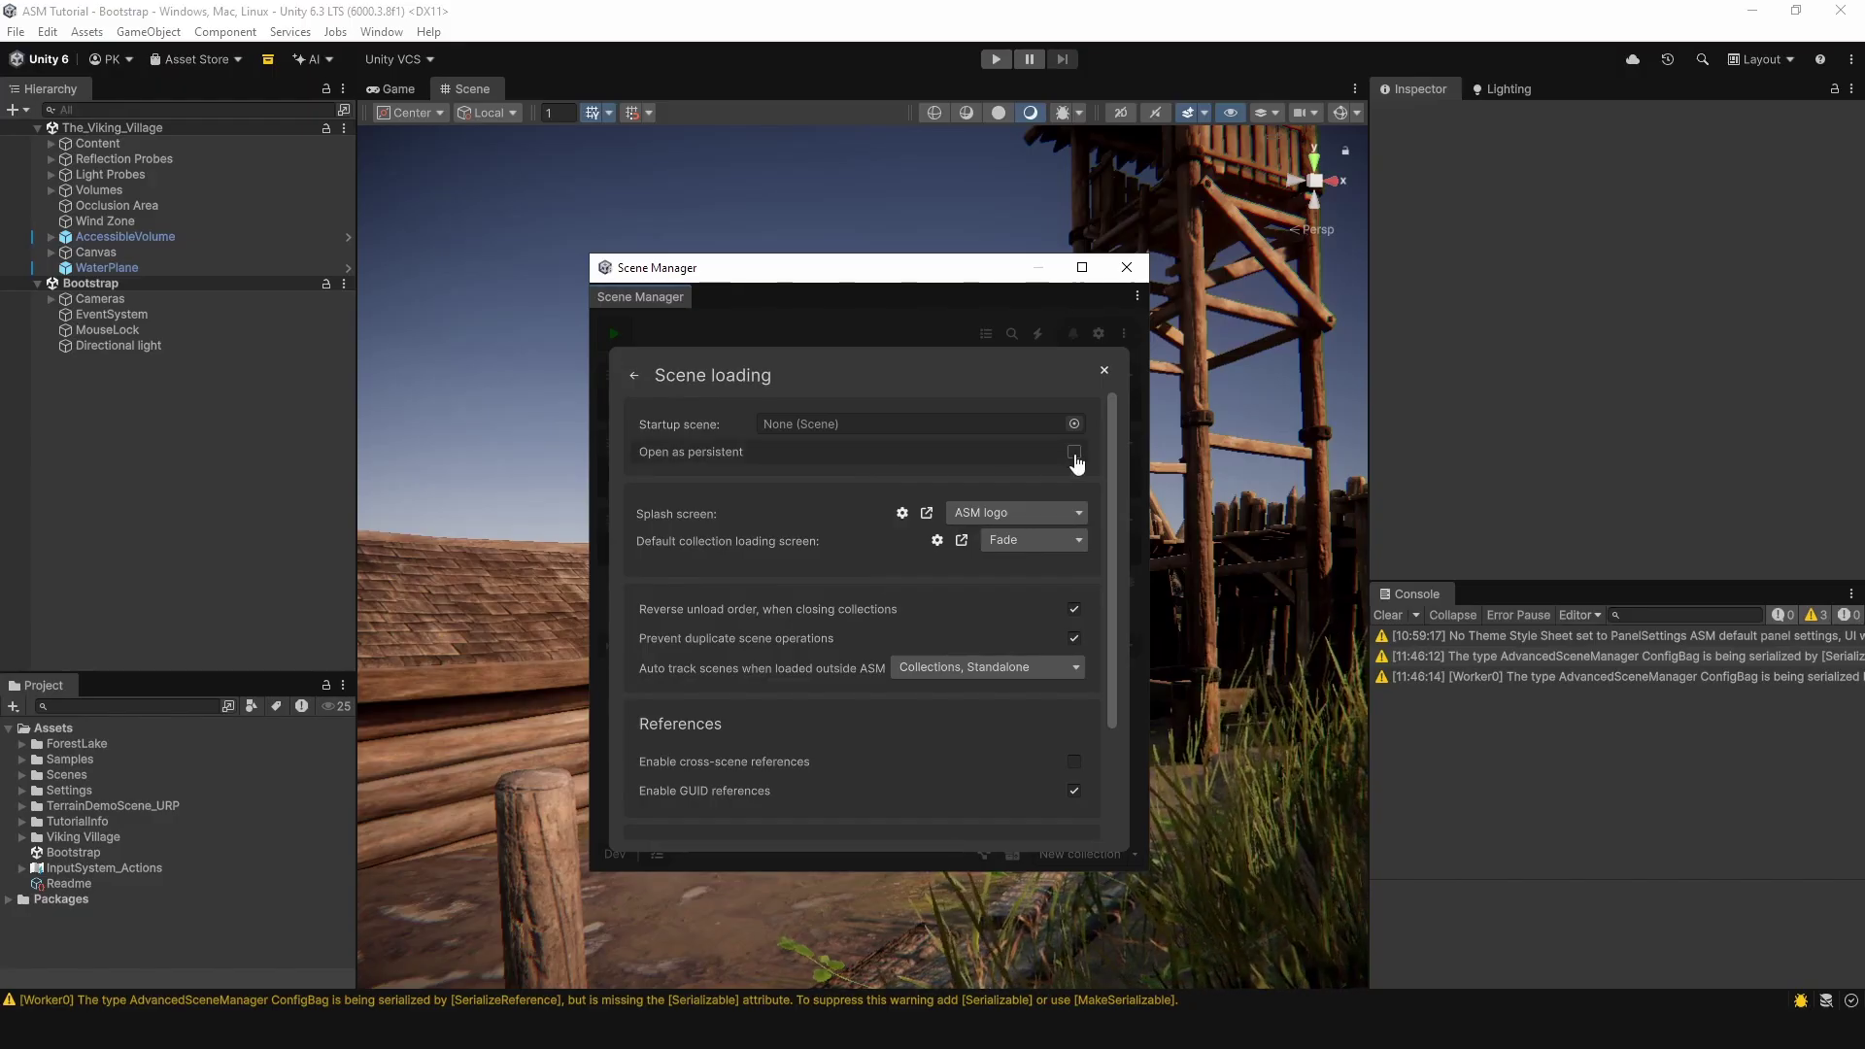
left_click(1073, 453)
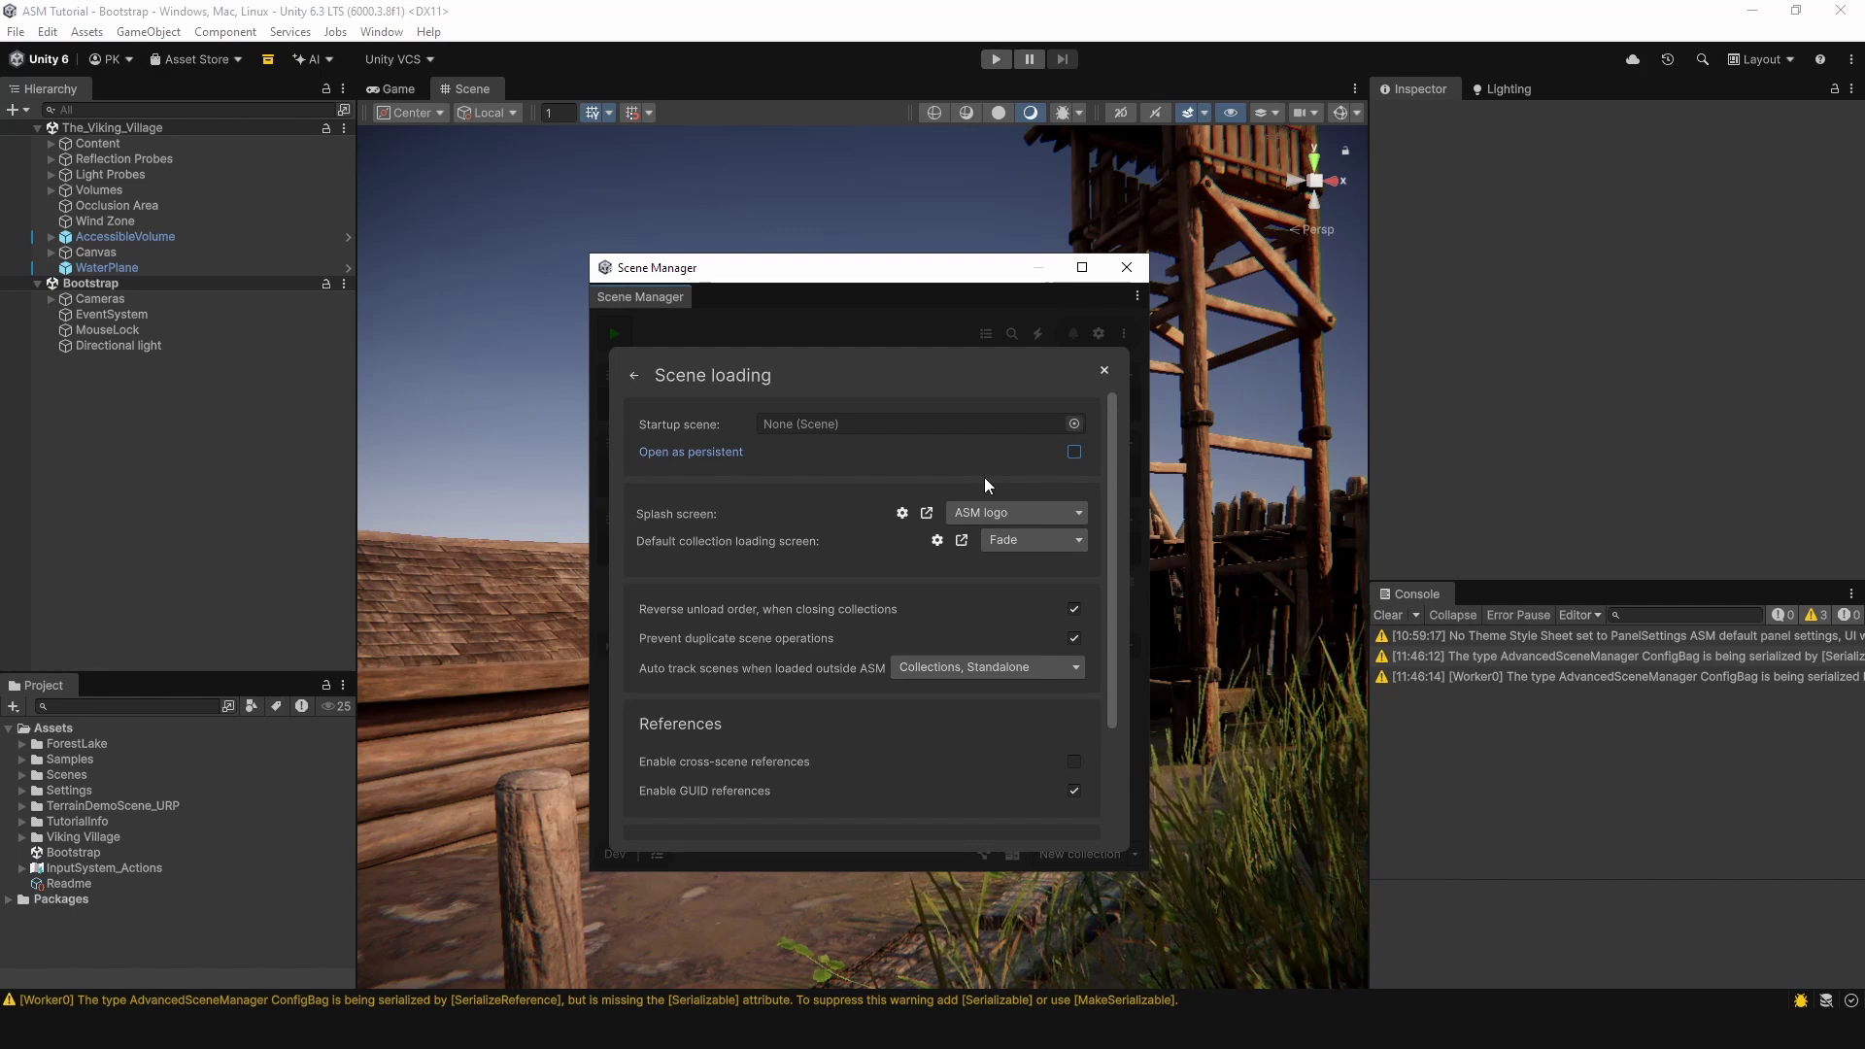
left_click(1000, 511)
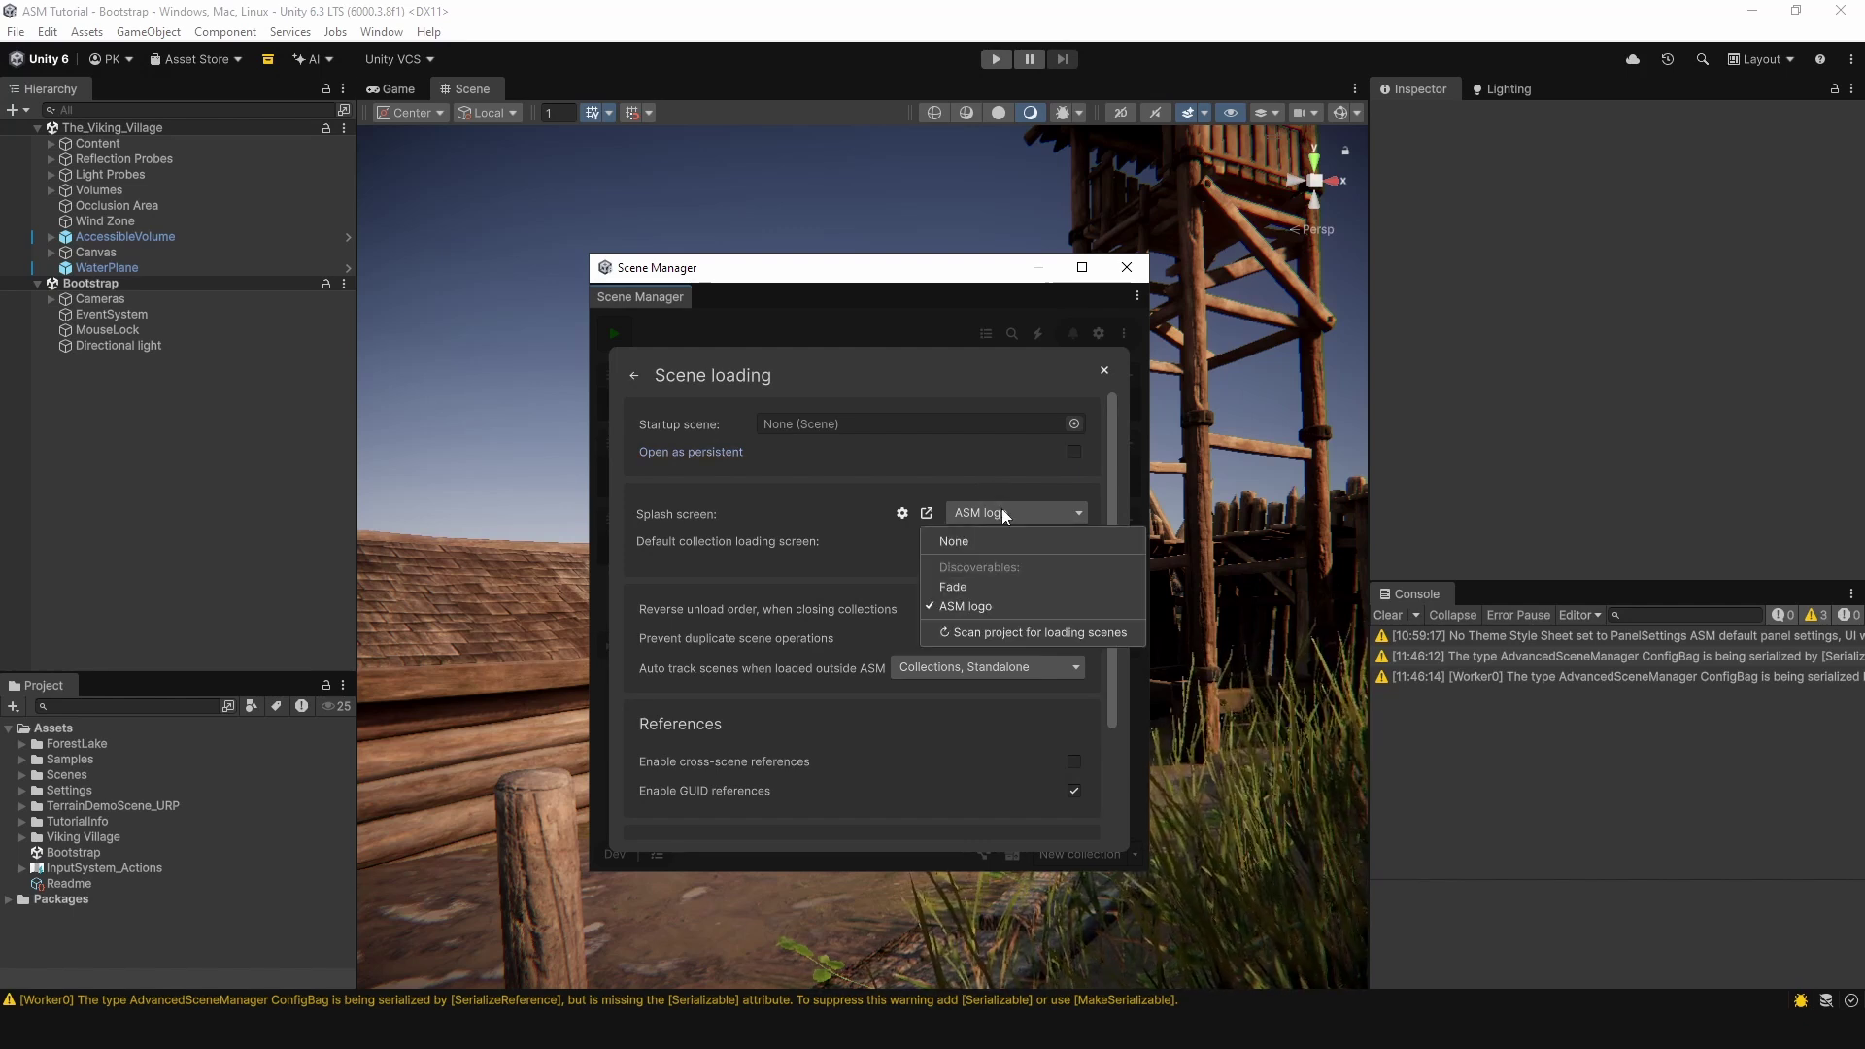
left_click(1012, 592)
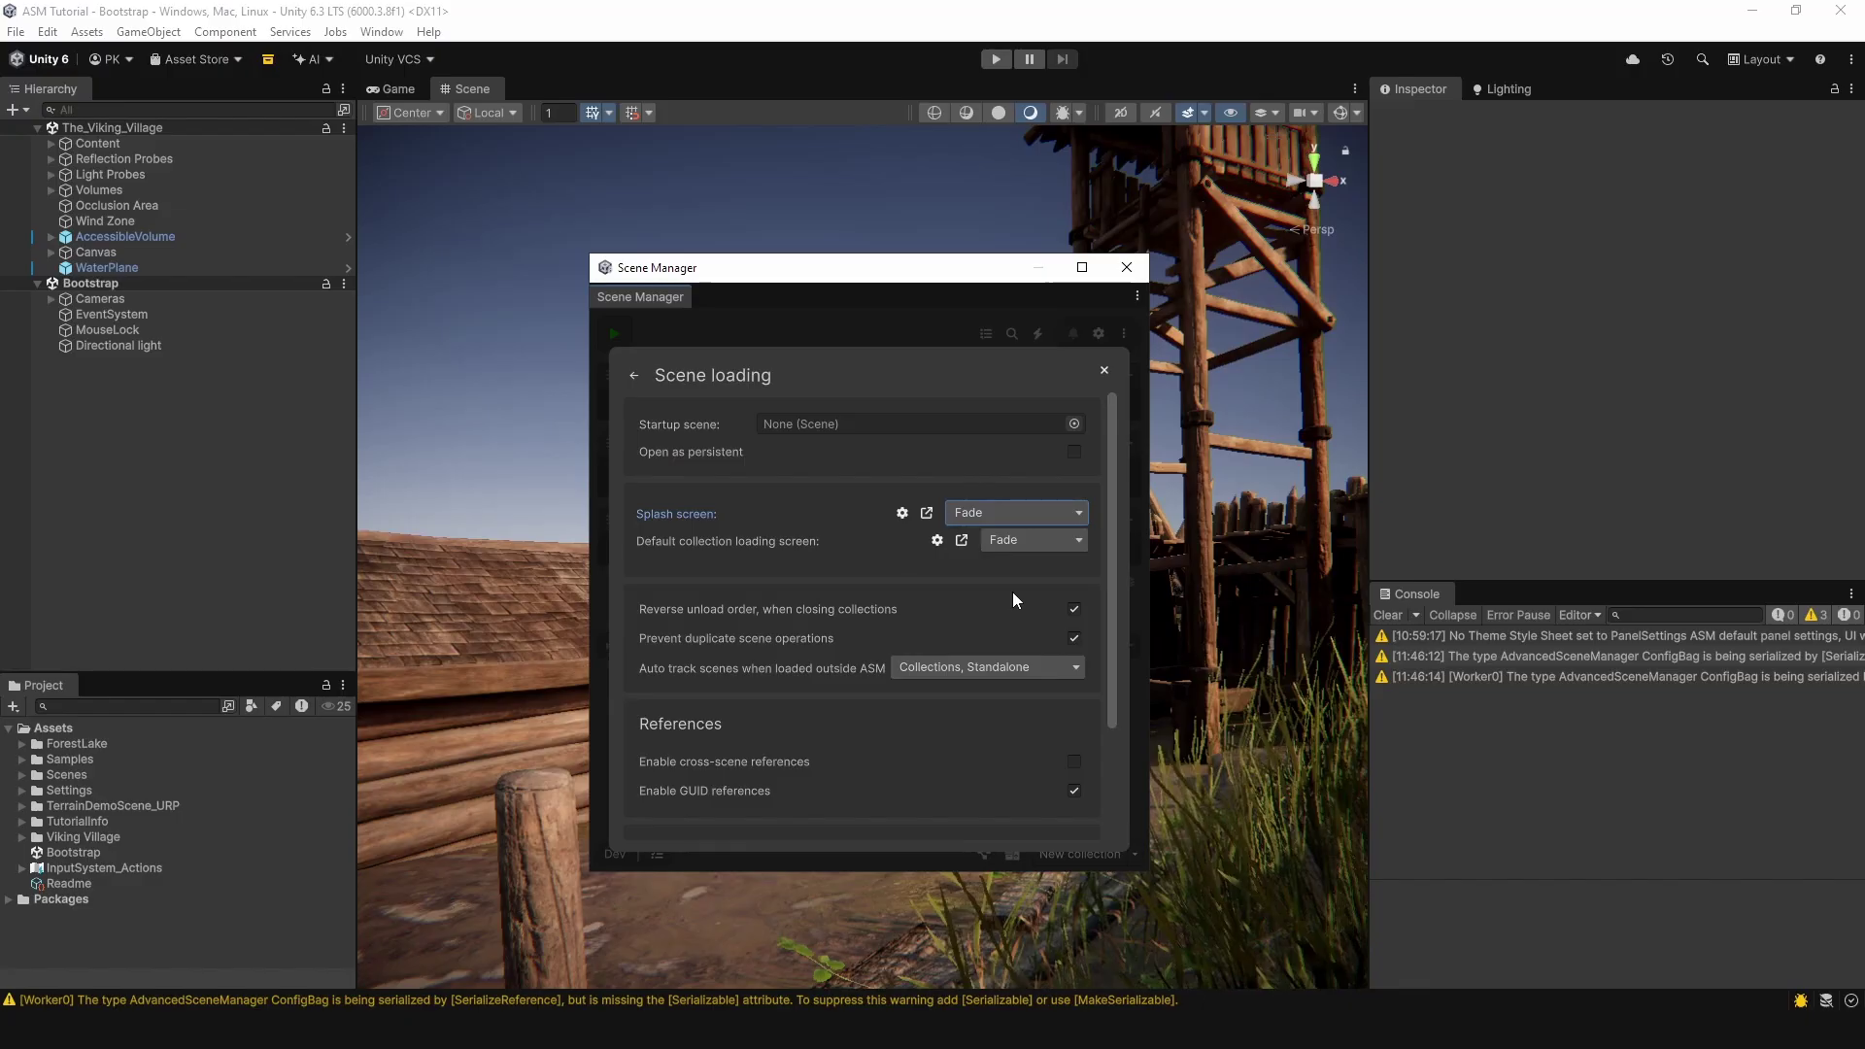
Step: View the Fade splash screen's options and the choices for the default collection loading screen
left_click(902, 515)
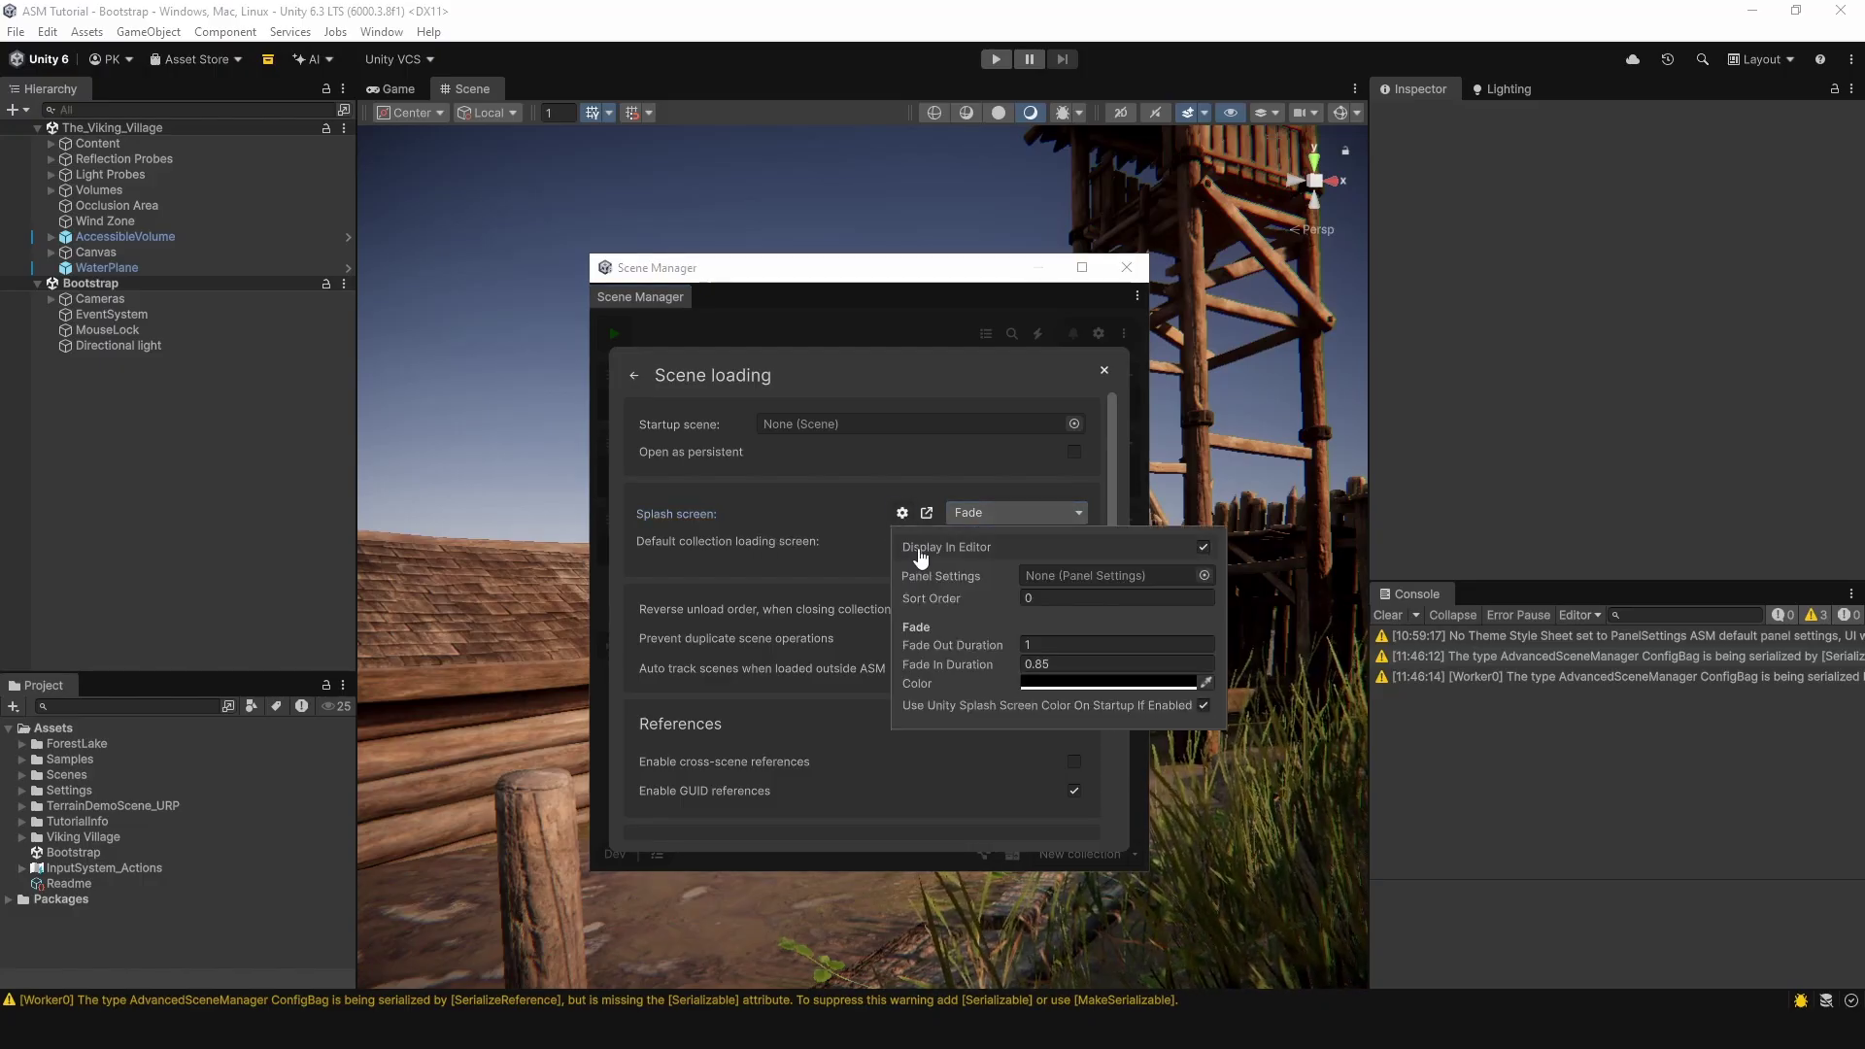
left_click(1202, 548)
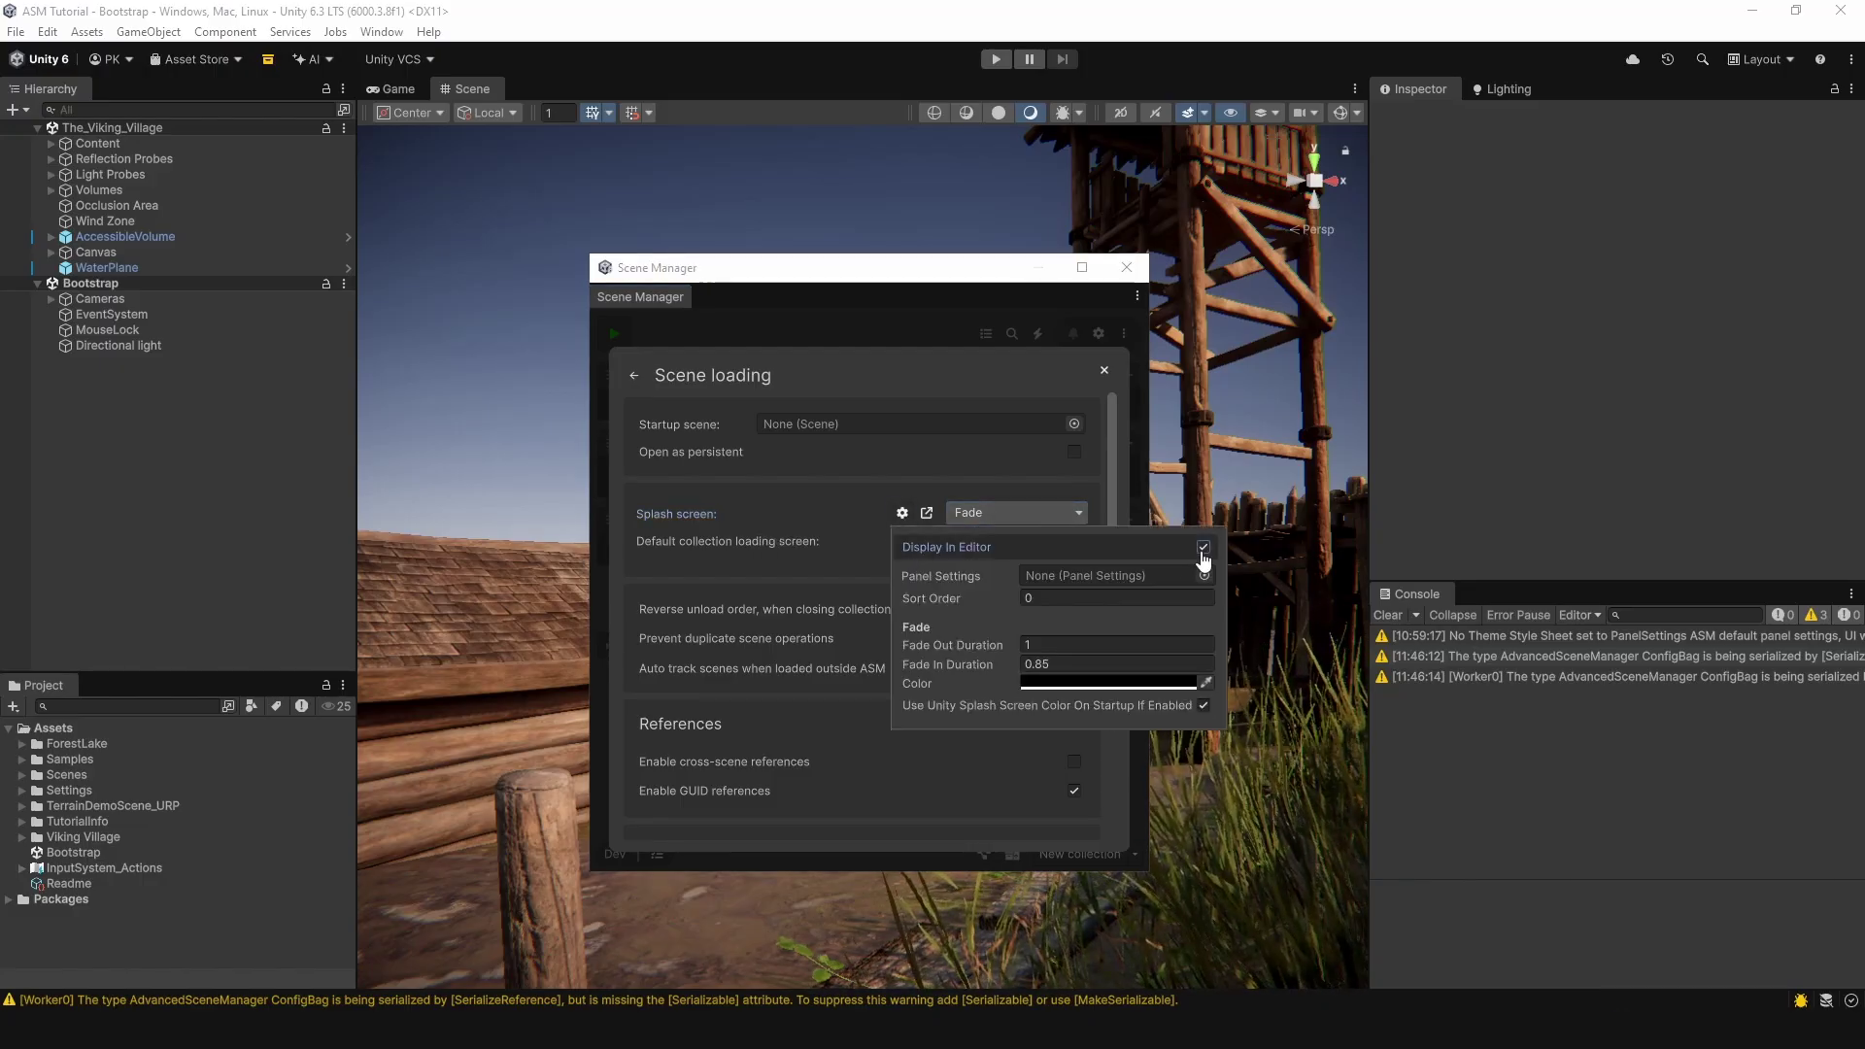
left_click(976, 486)
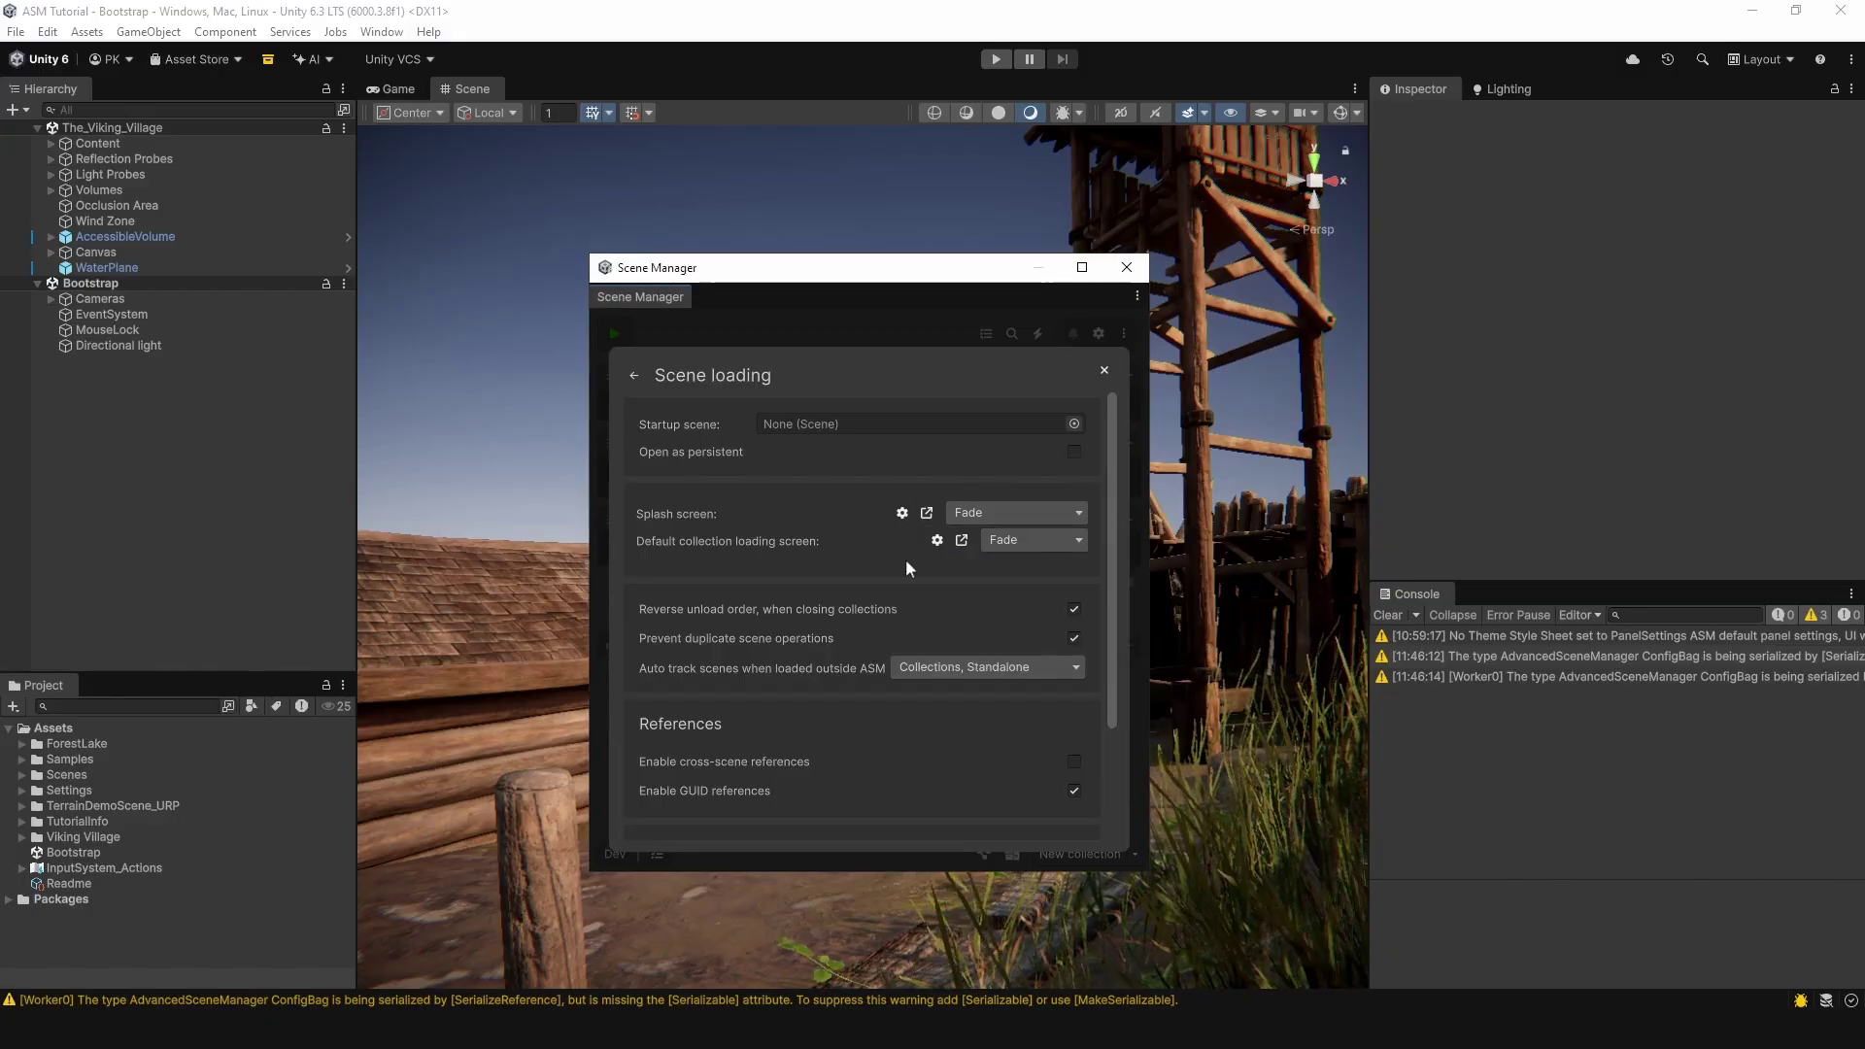
left_click(1035, 546)
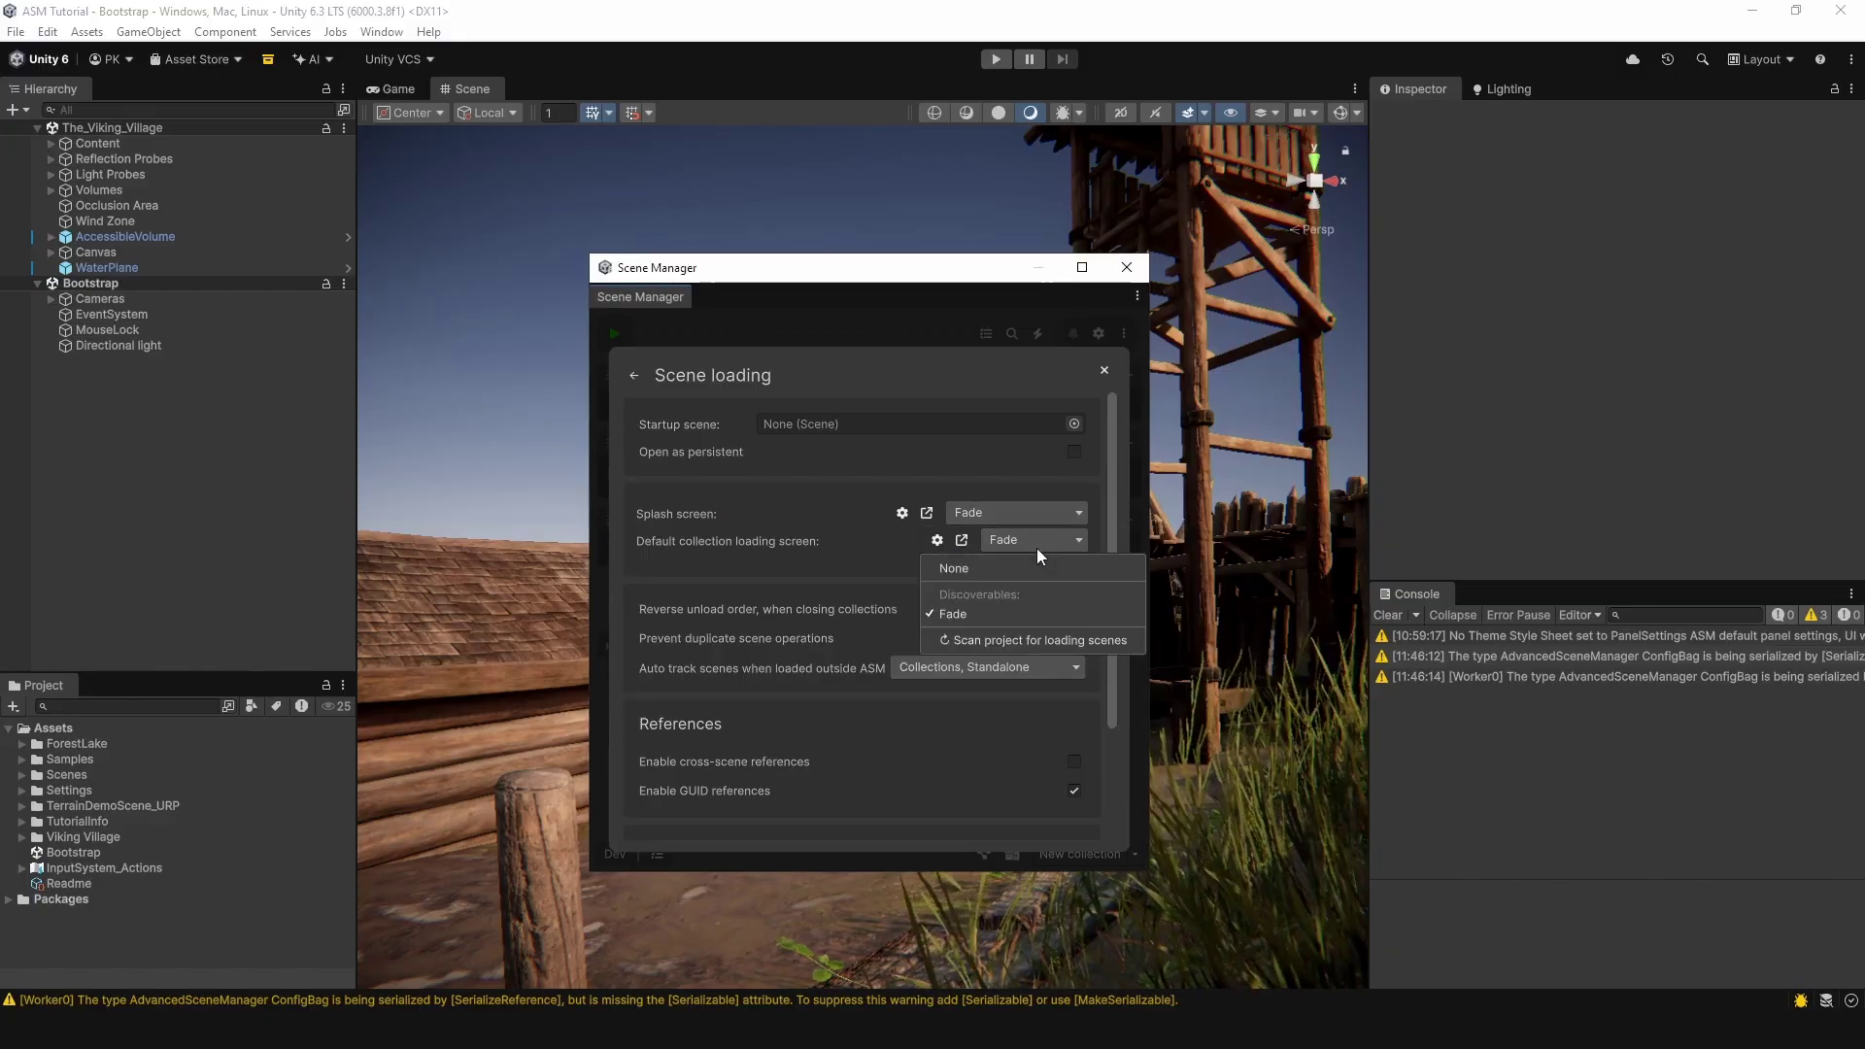
left_click(884, 540)
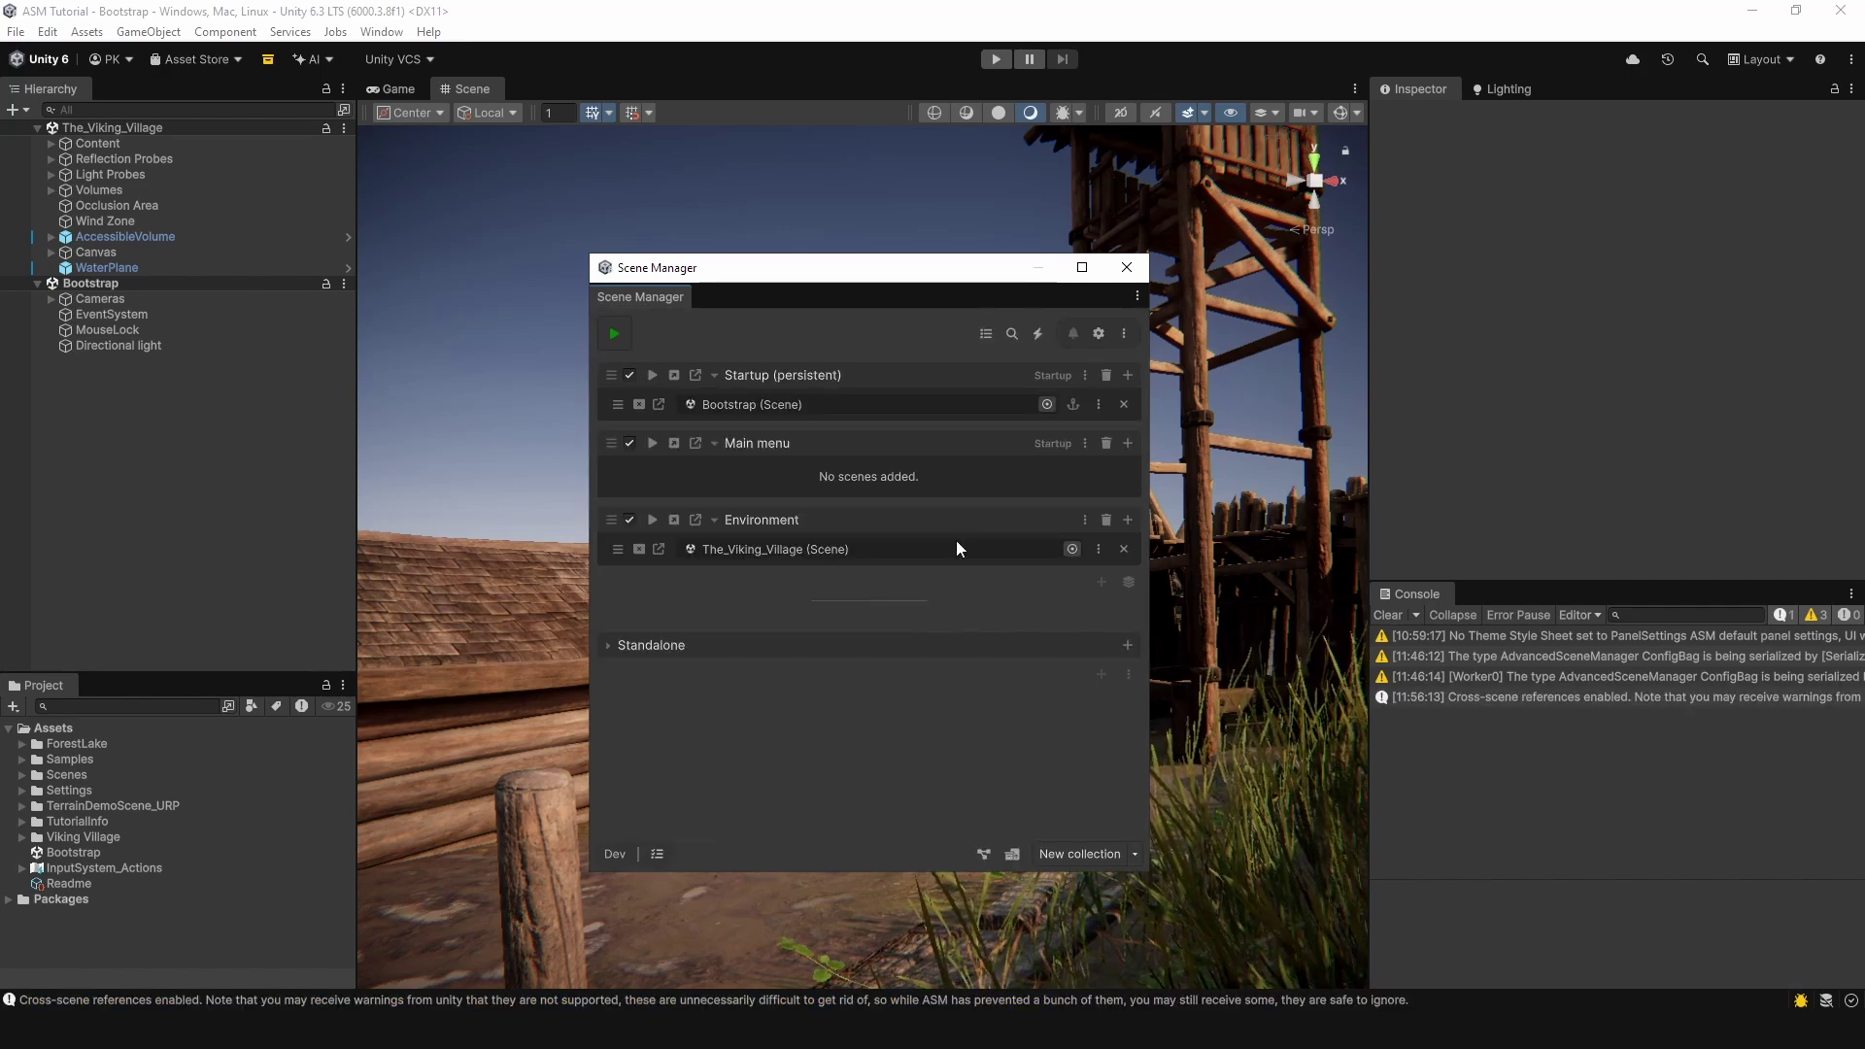
Step: Set the Main menu collection's loading screen usage to Override and its loading scene to Fade
left_click(1085, 442)
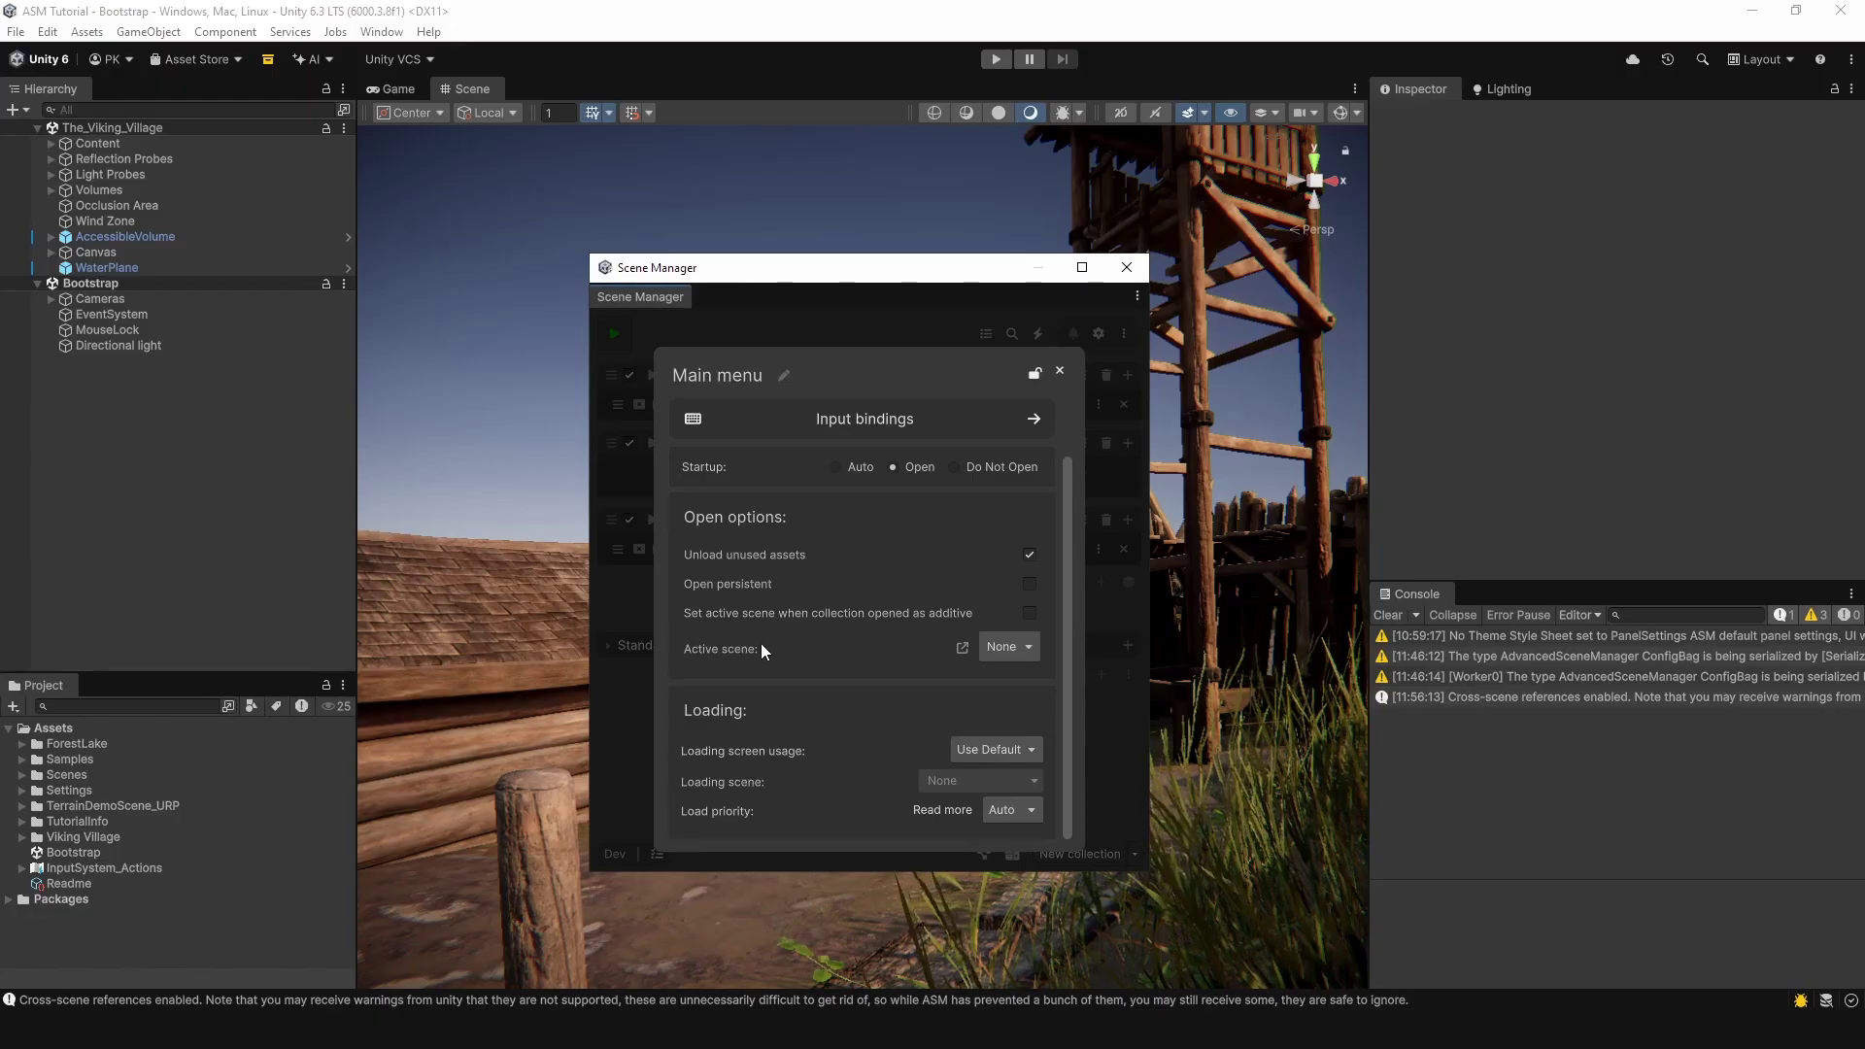
left_click(976, 750)
left_click(1000, 819)
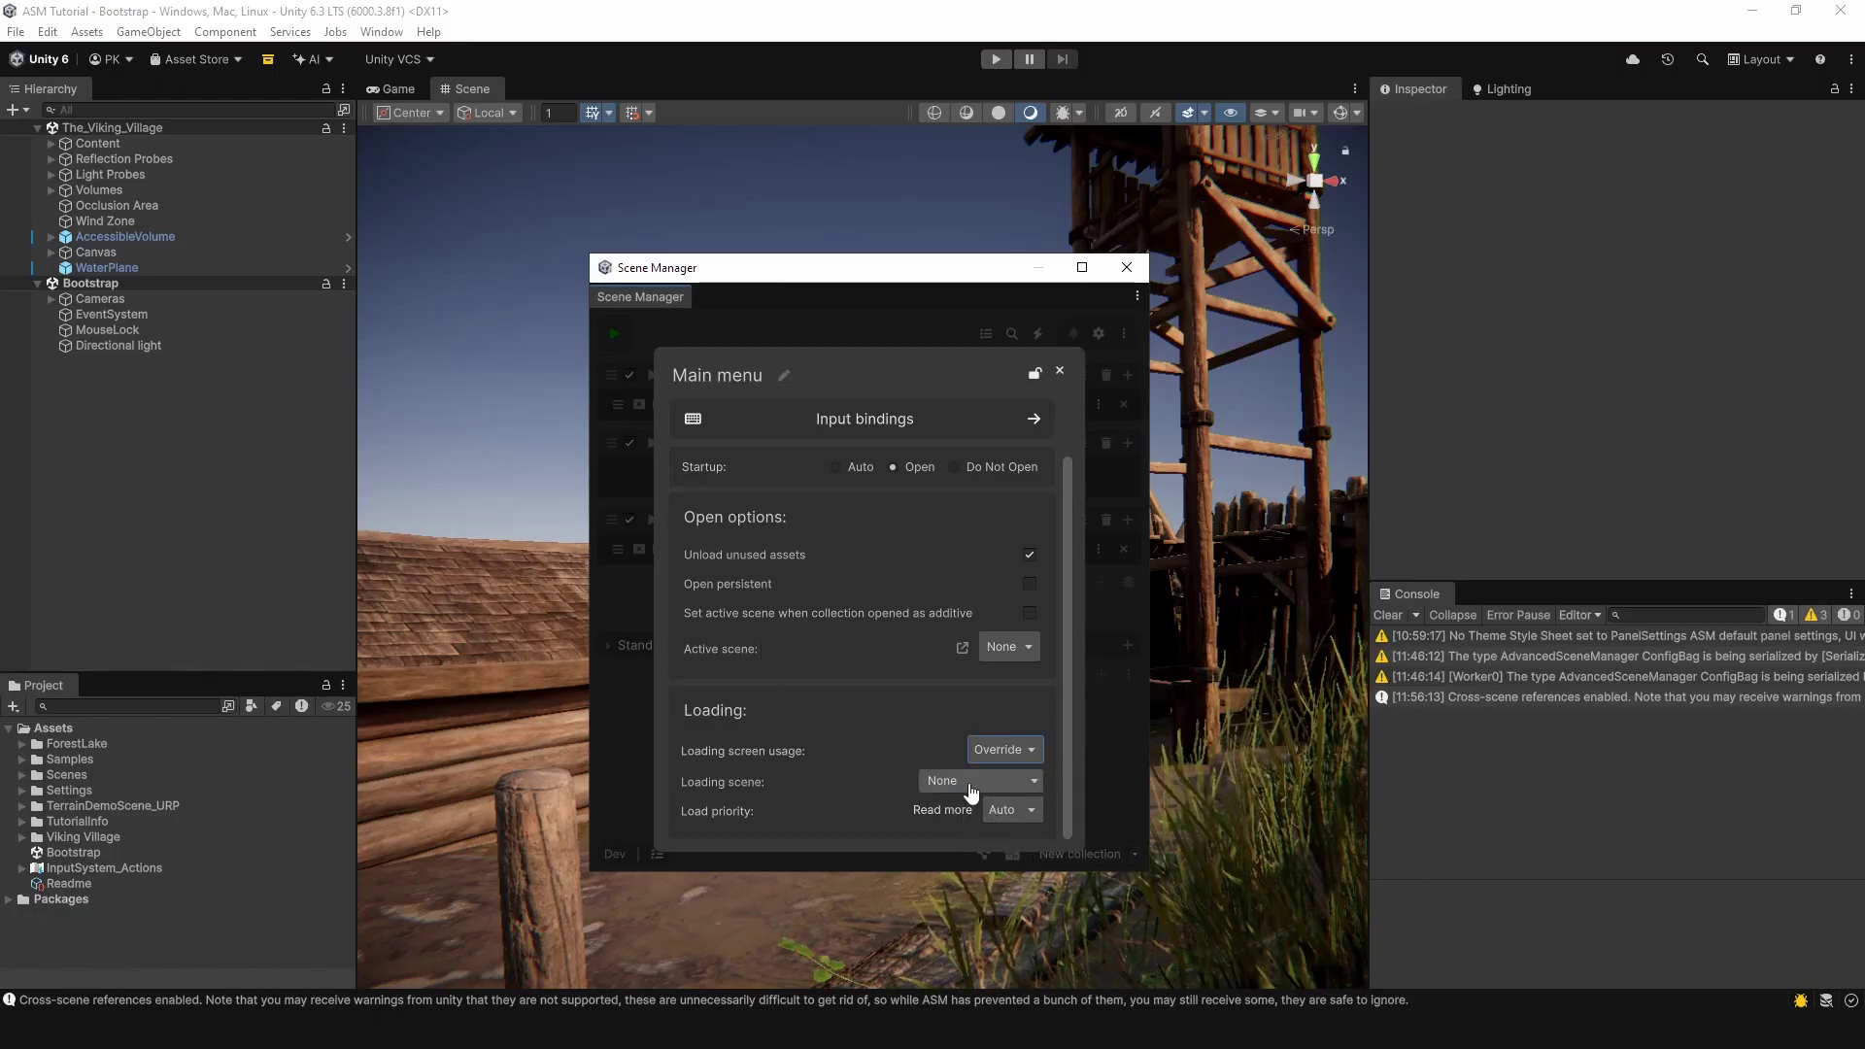
left_click(967, 783)
left_click(963, 730)
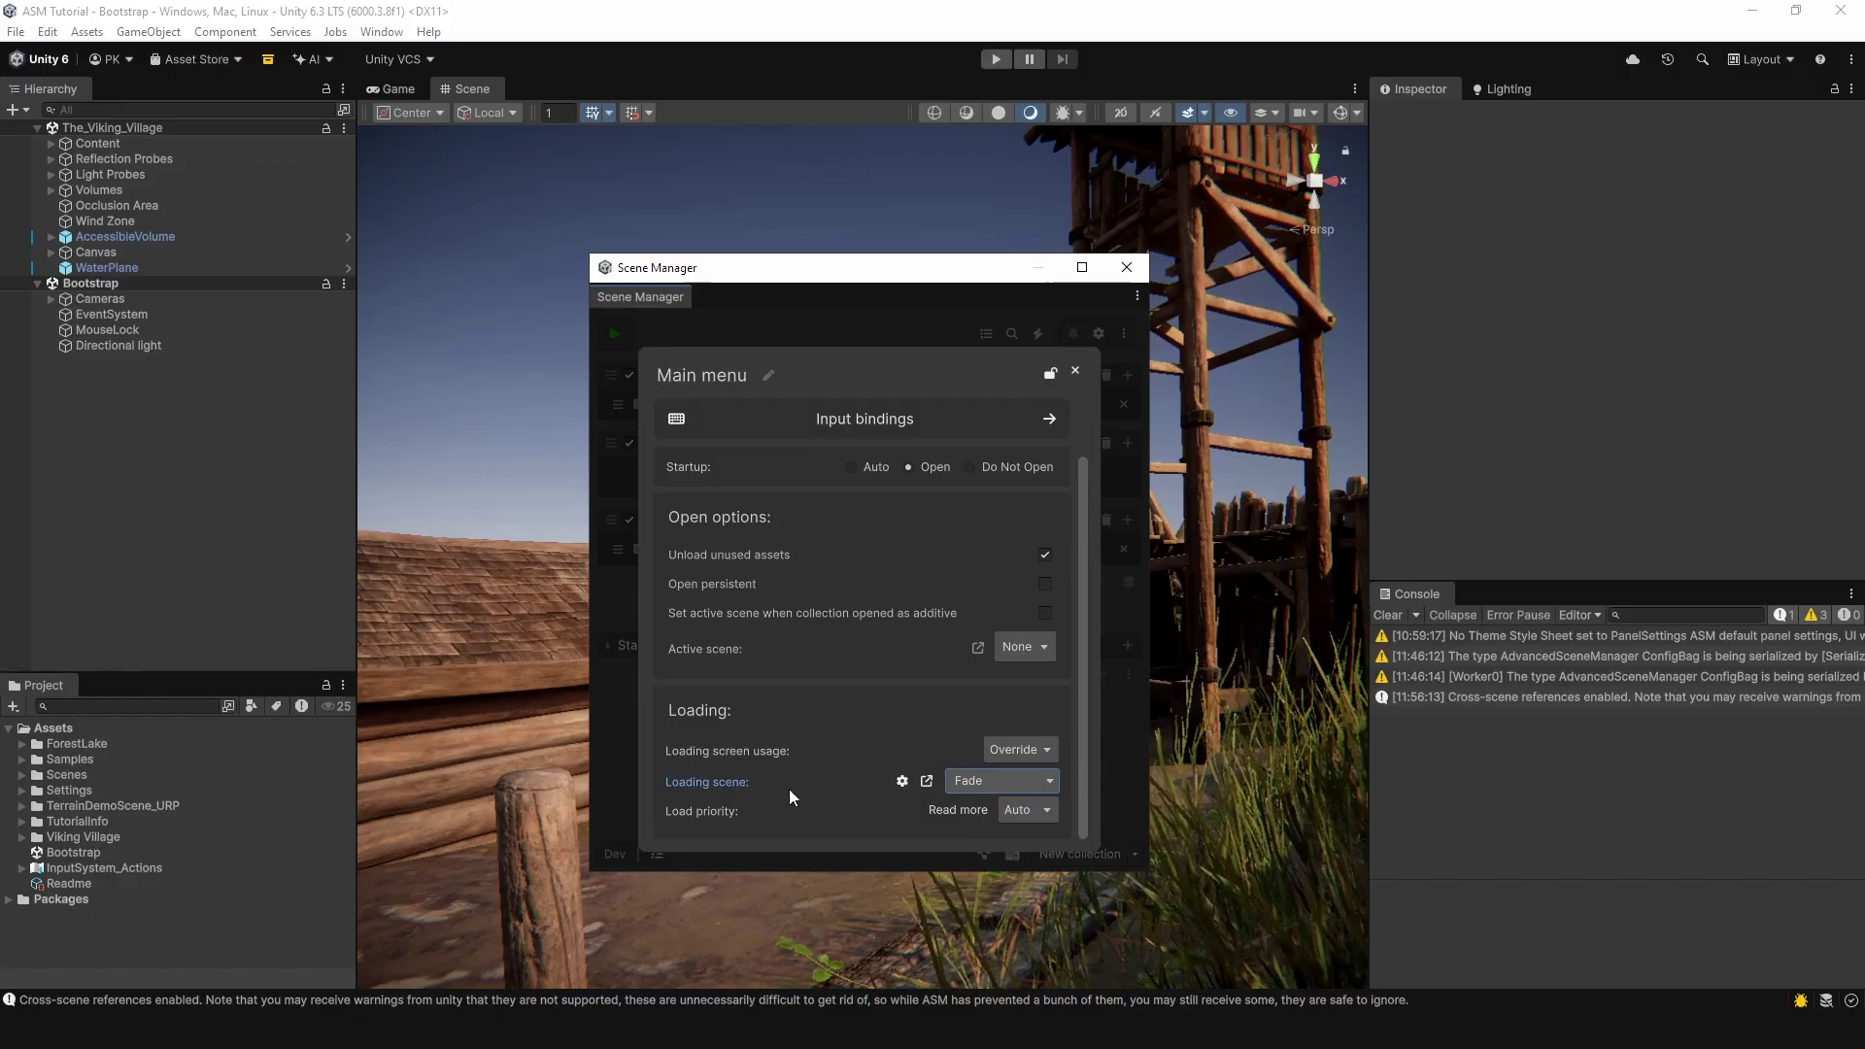
left_click(894, 313)
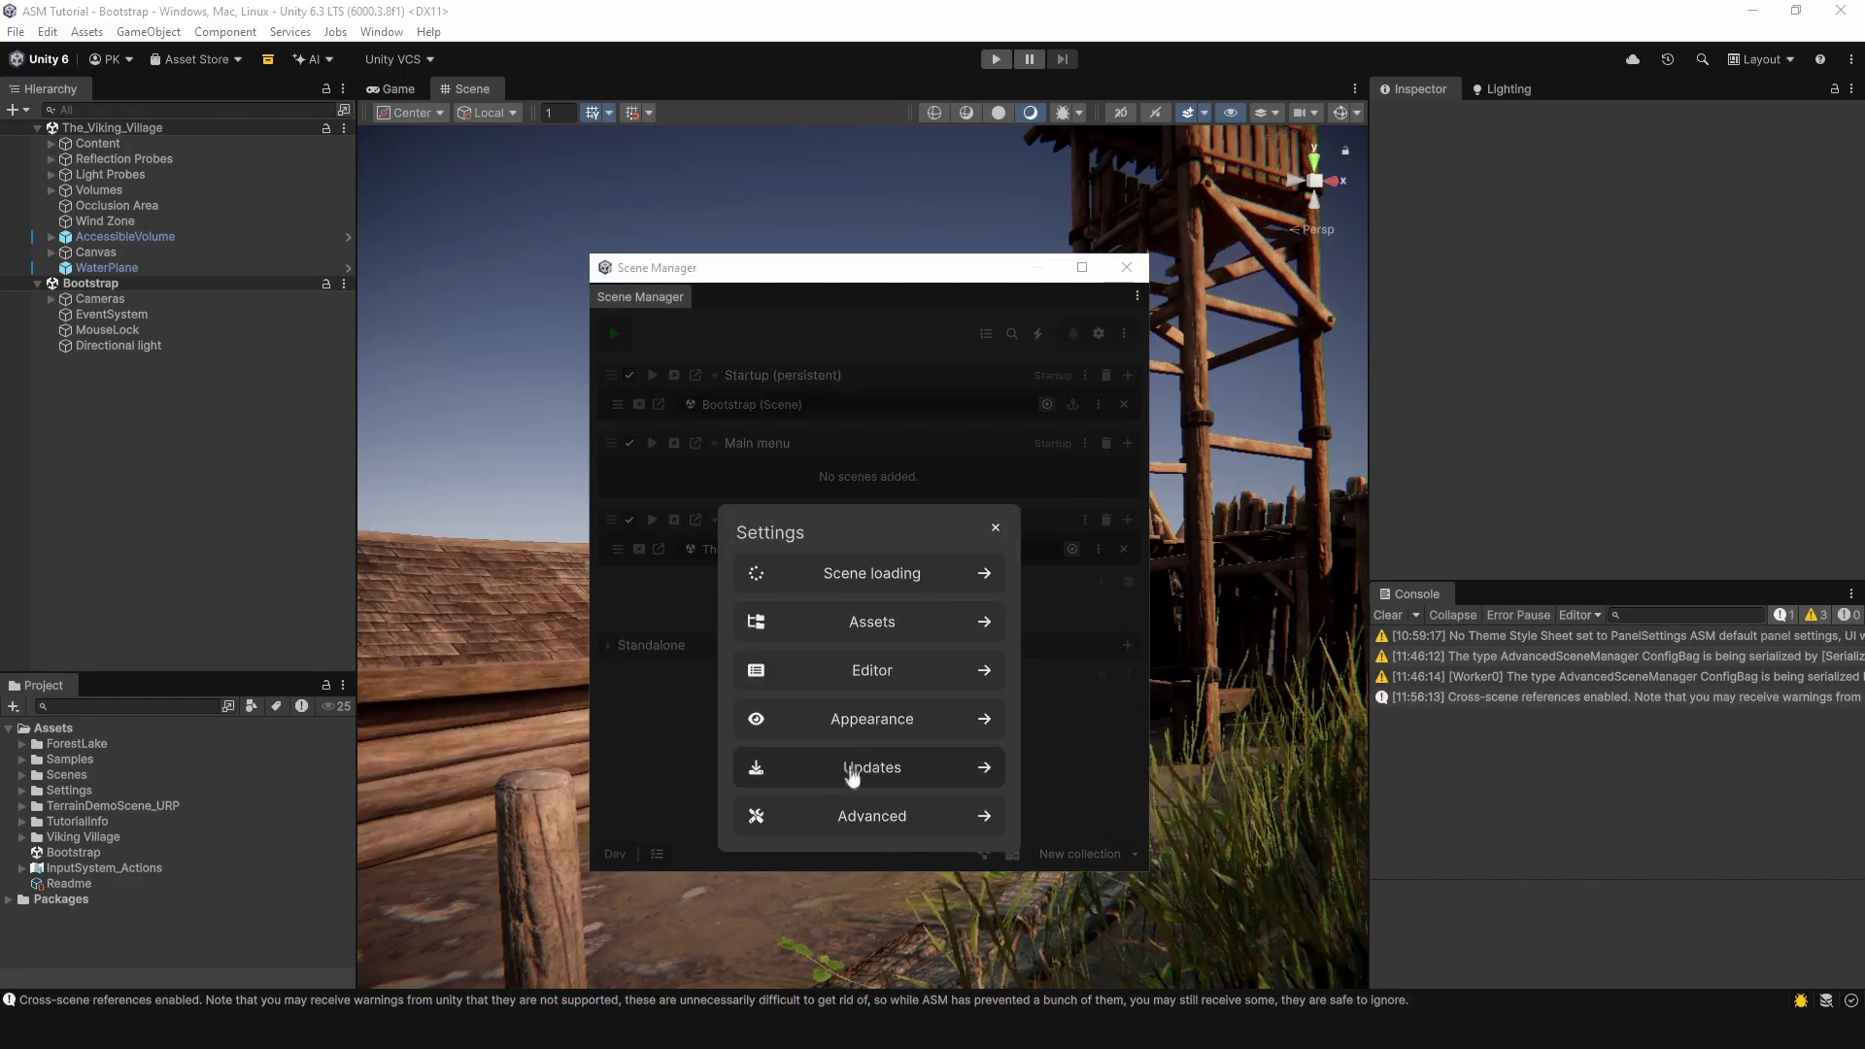
Step: Enable loading scenes in parallel in the Advanced settings and return to the settings overview
left_click(856, 821)
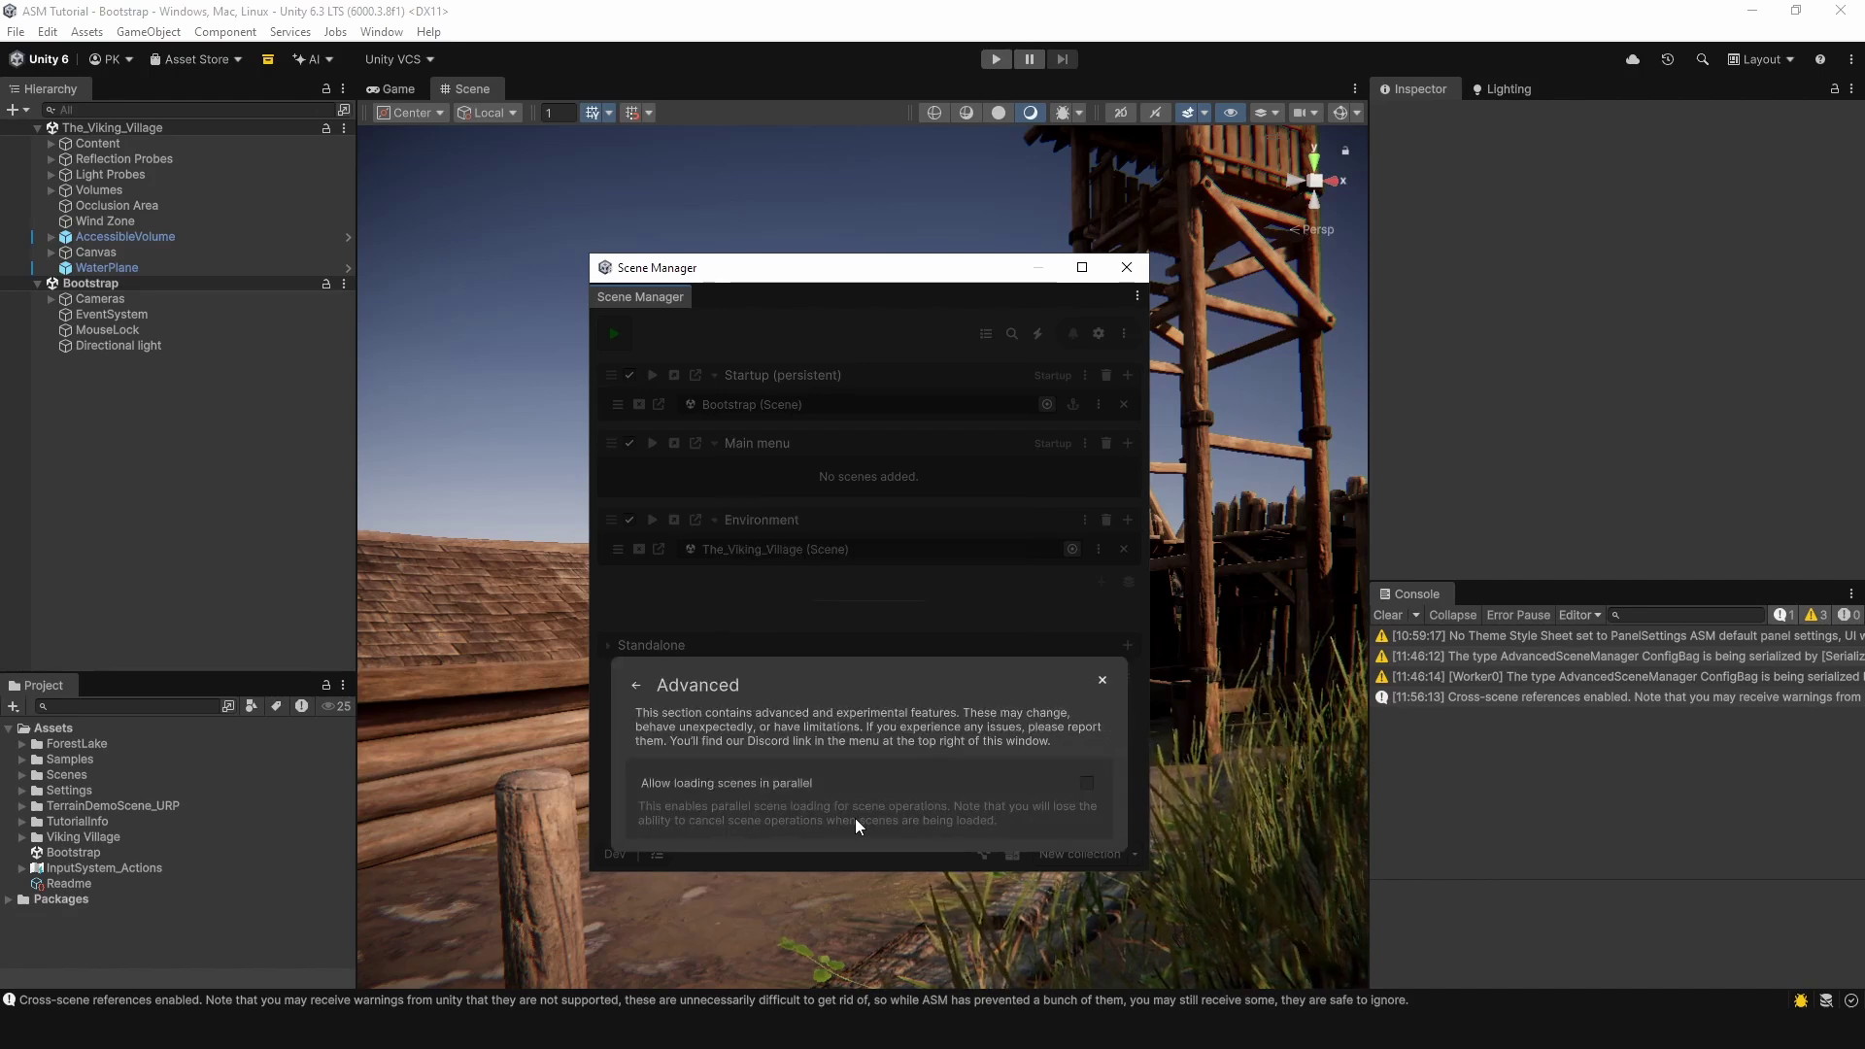
left_click(808, 788)
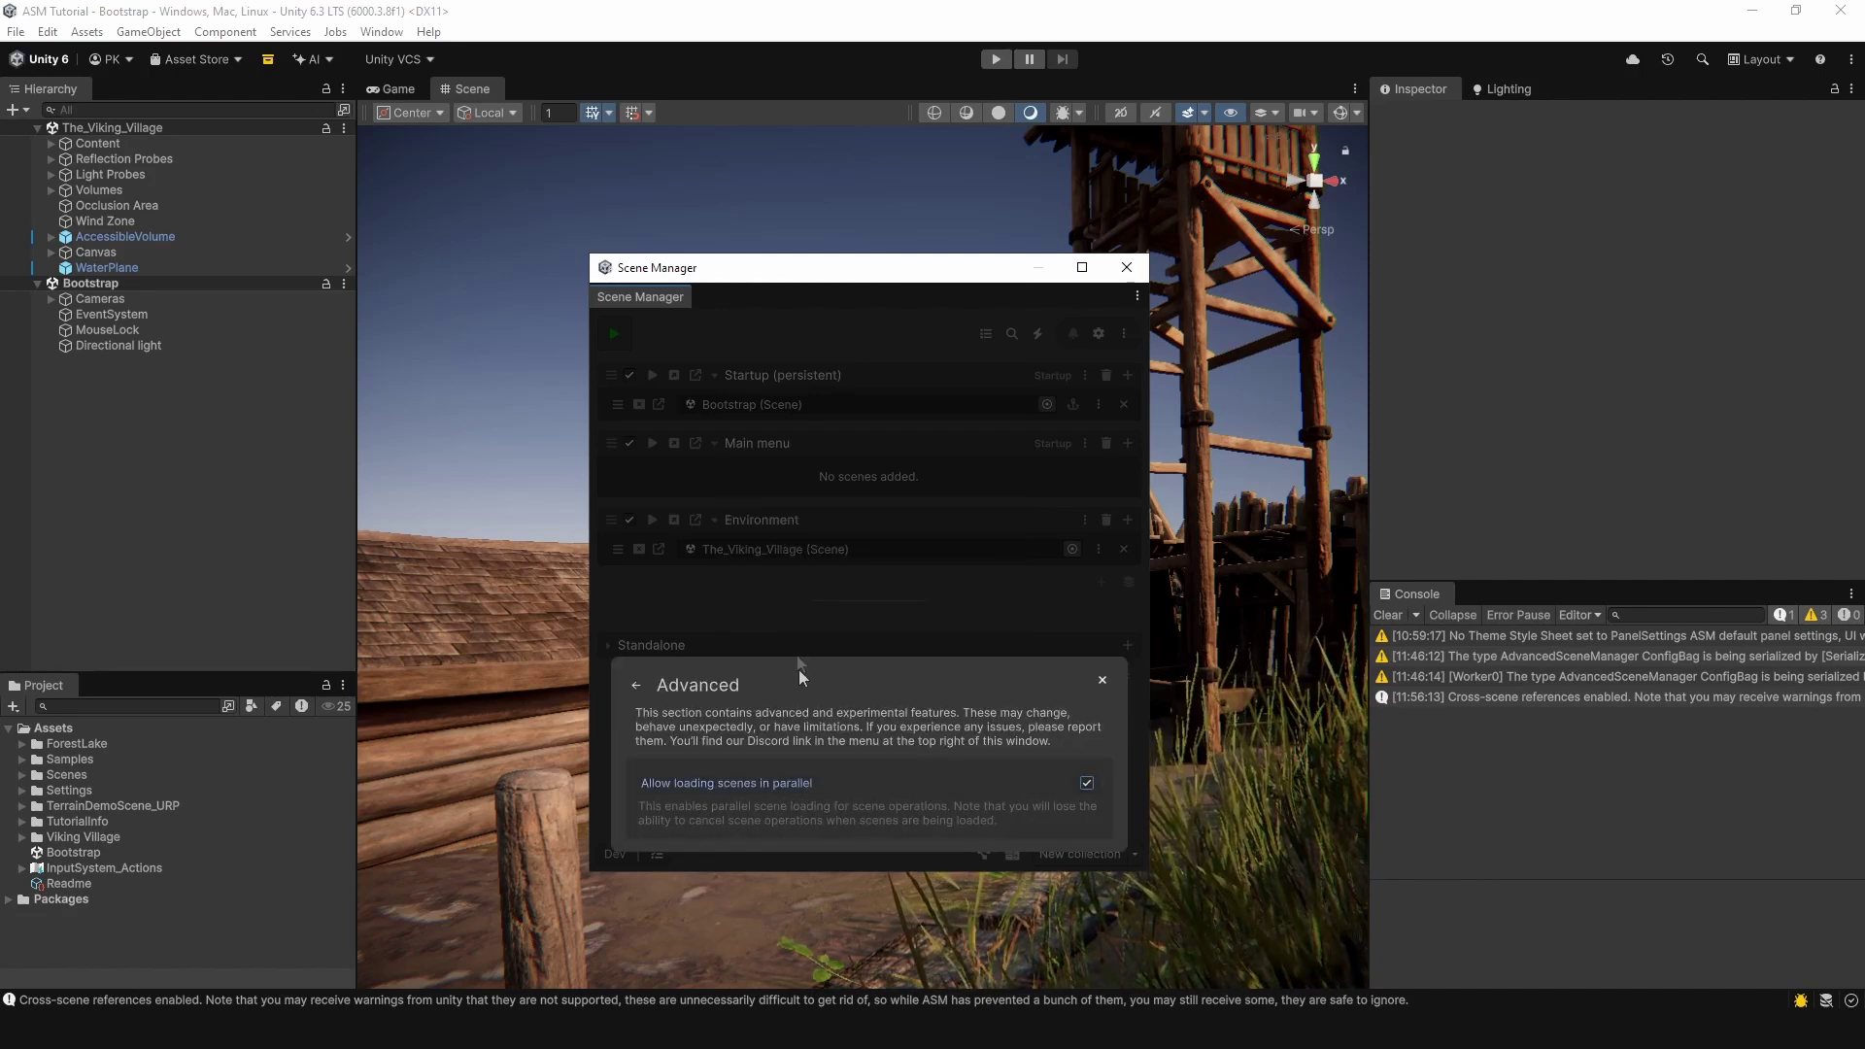
left_click(638, 686)
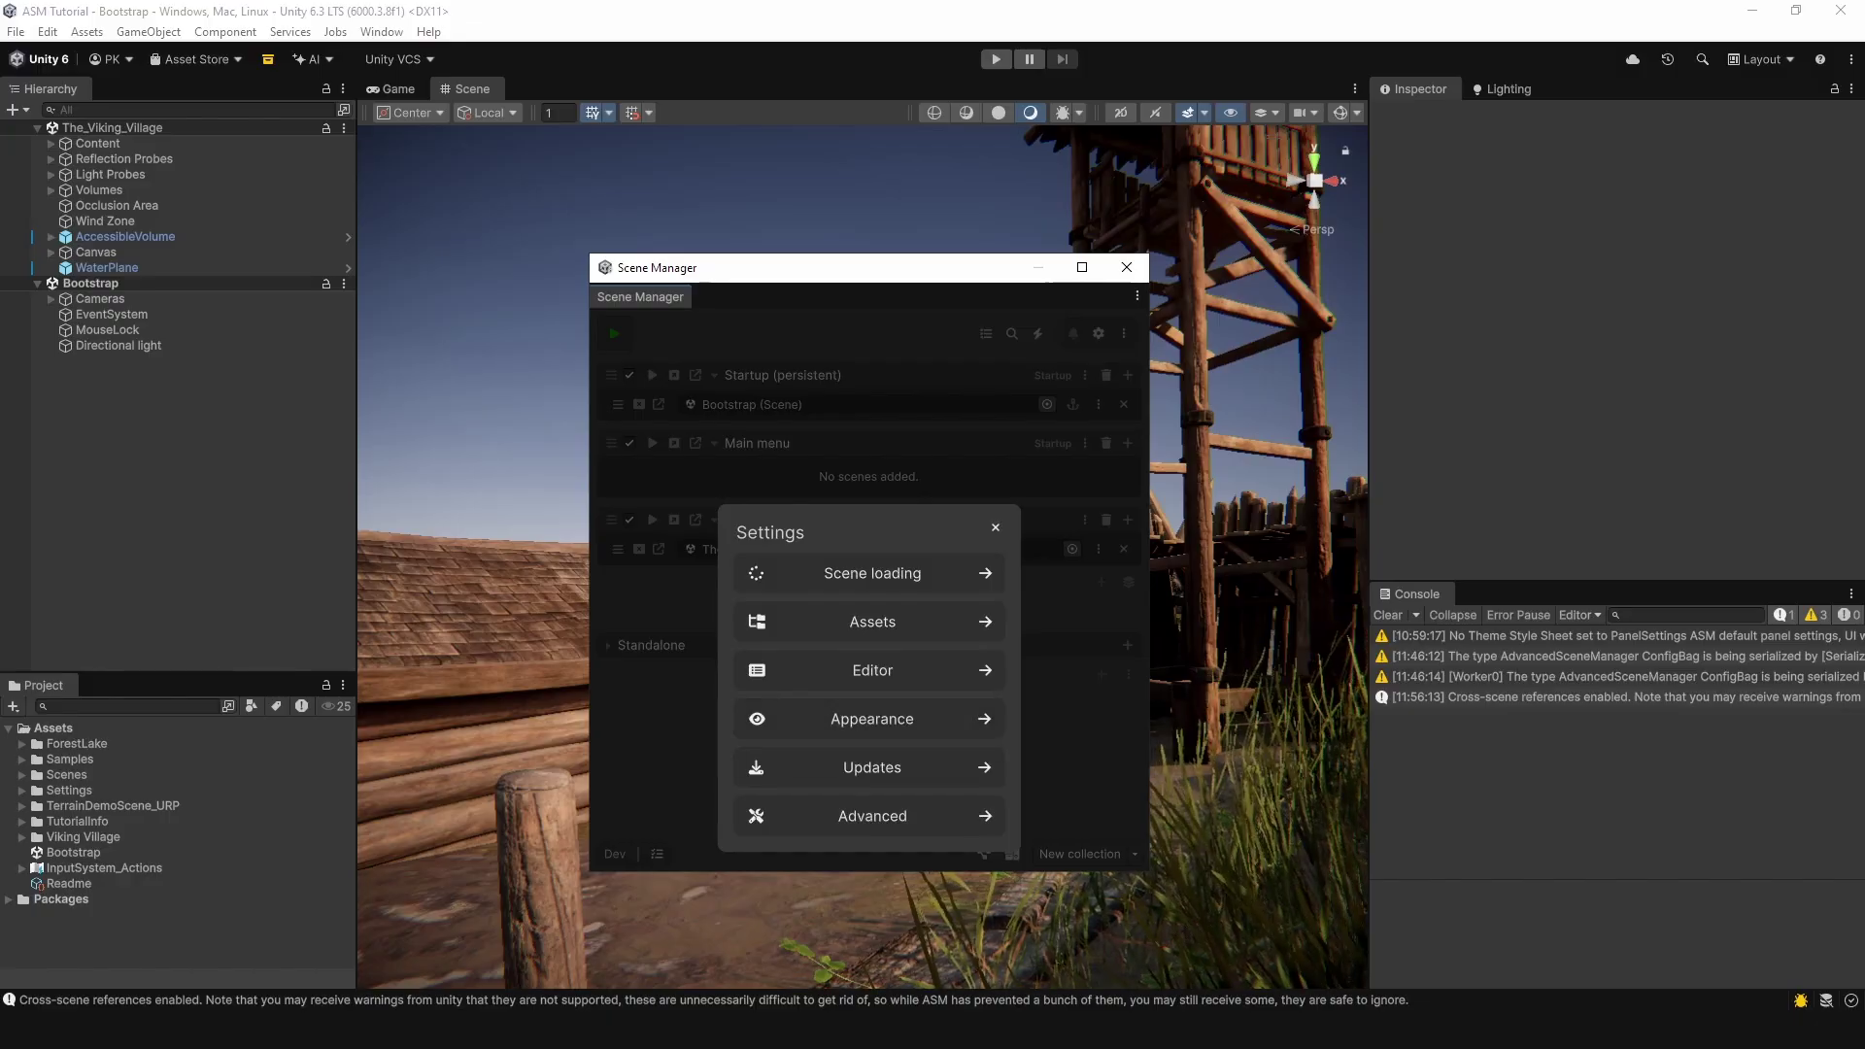
Step: Toggle cross-scene references and spam protection in the Scene loading settings, restoring both to their original state
left_click(976, 574)
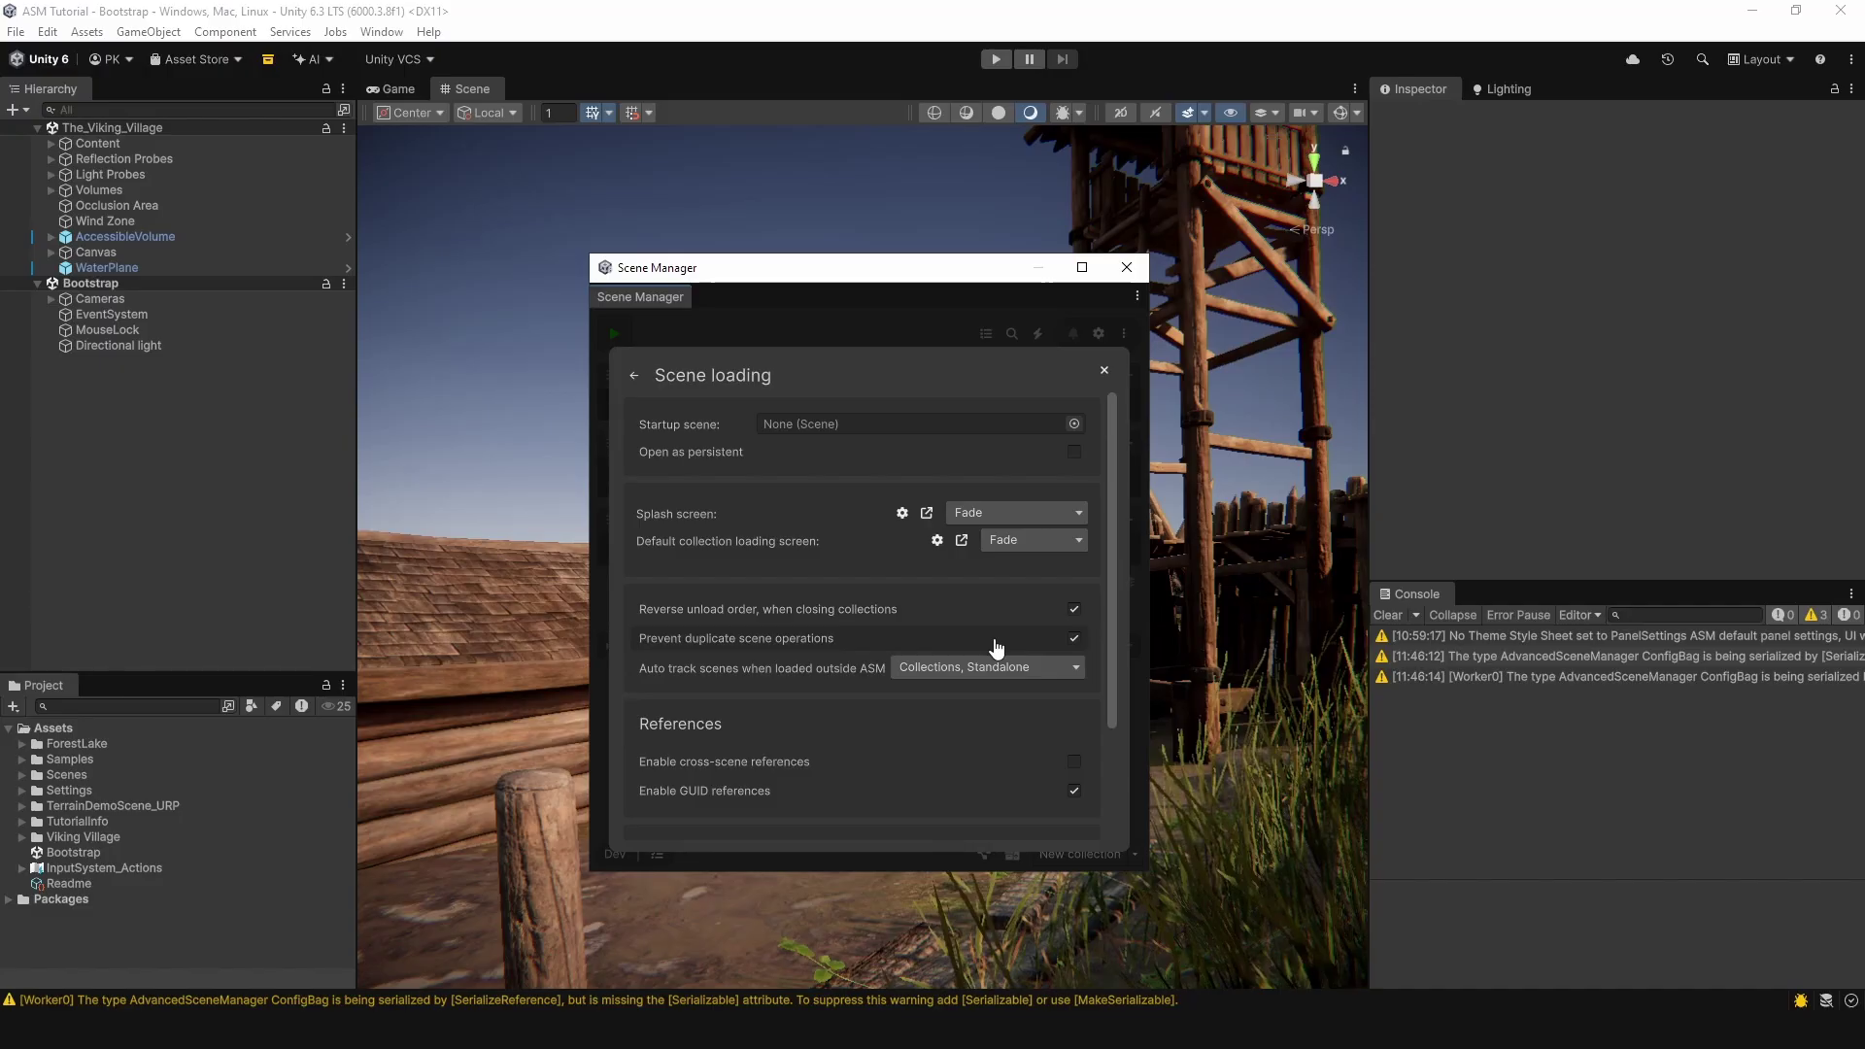
scroll(994, 648, "down", 3)
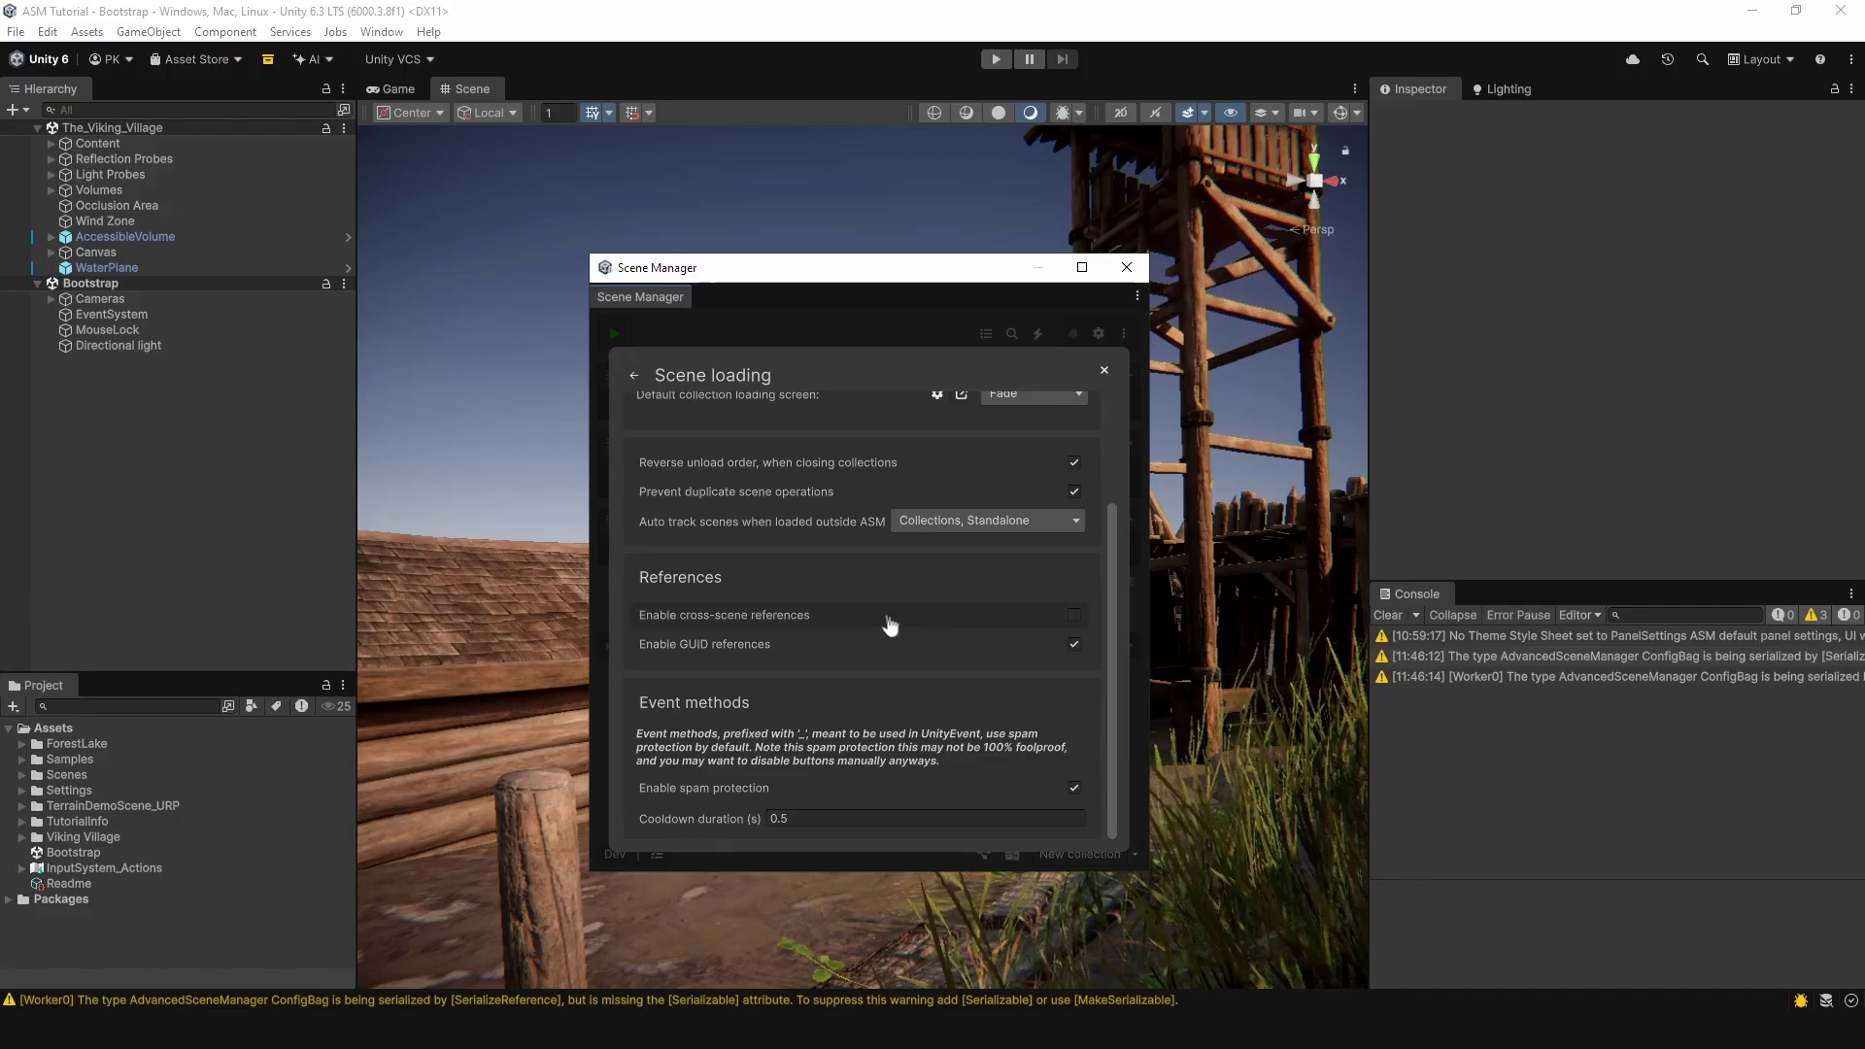
left_click(1074, 617)
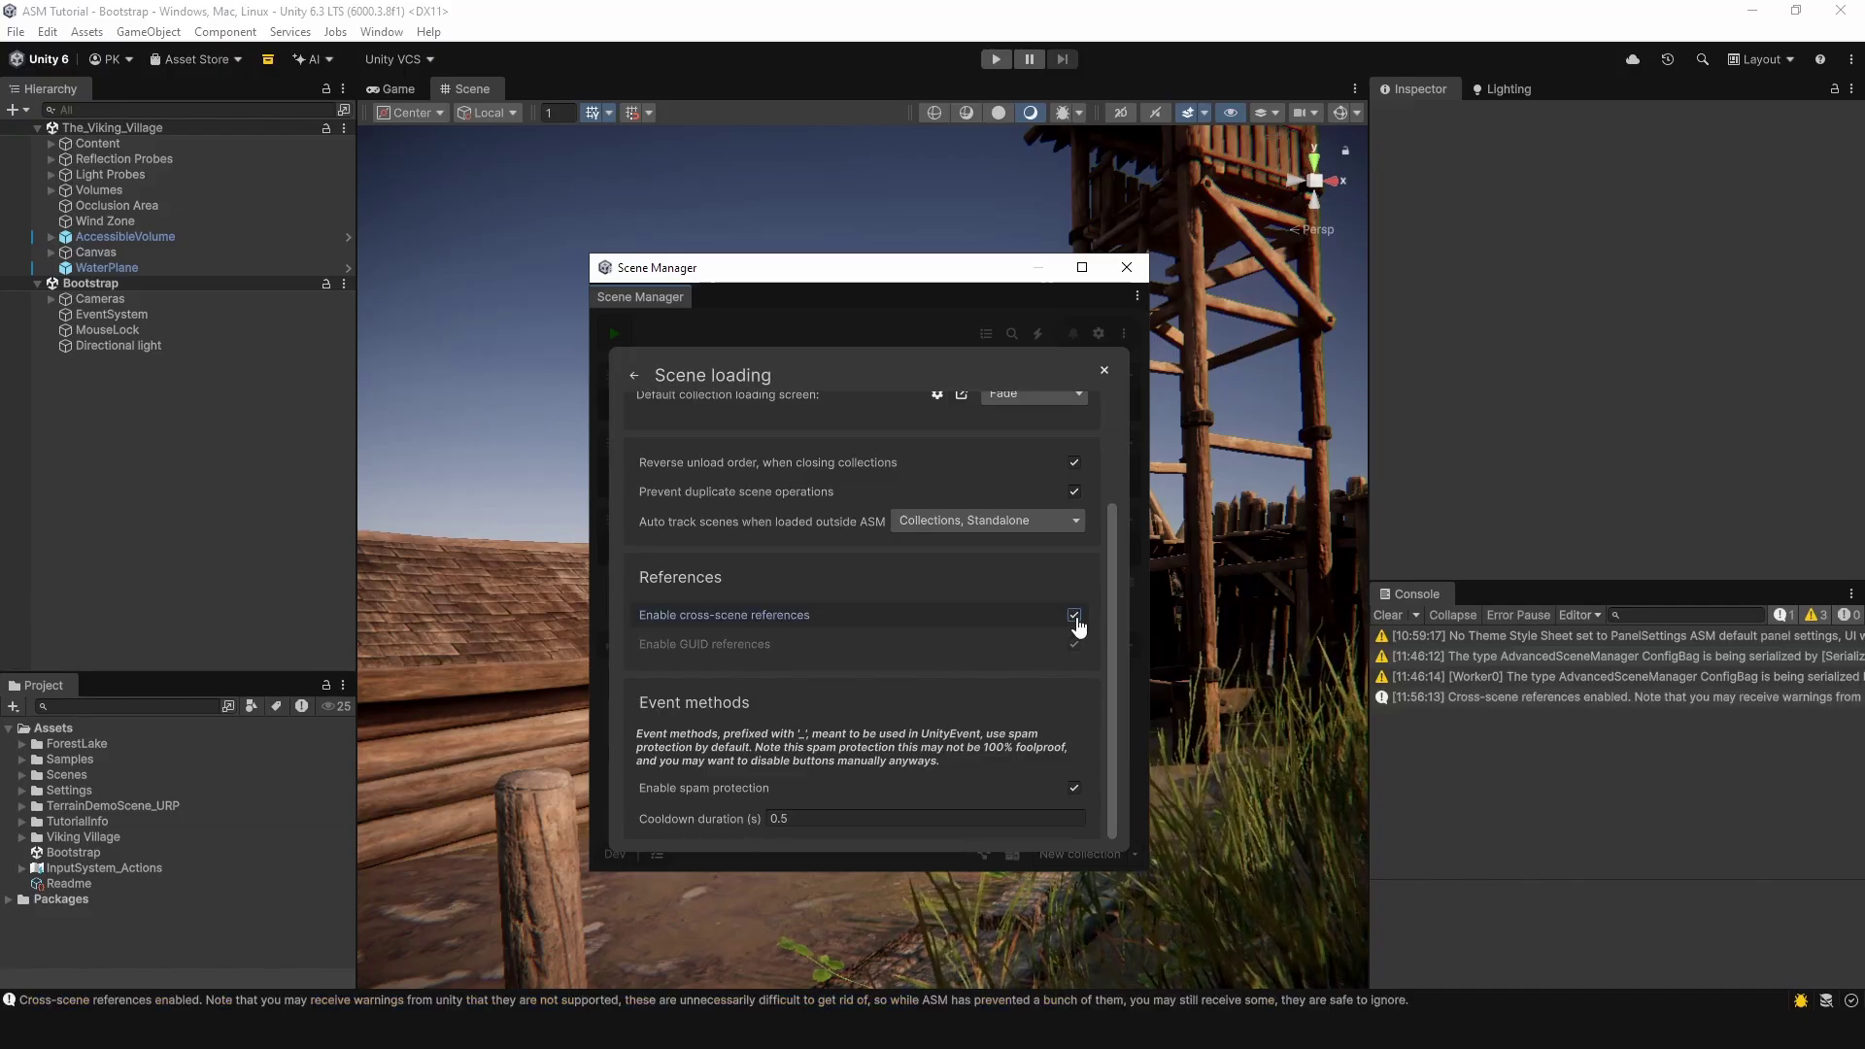
left_click(1075, 618)
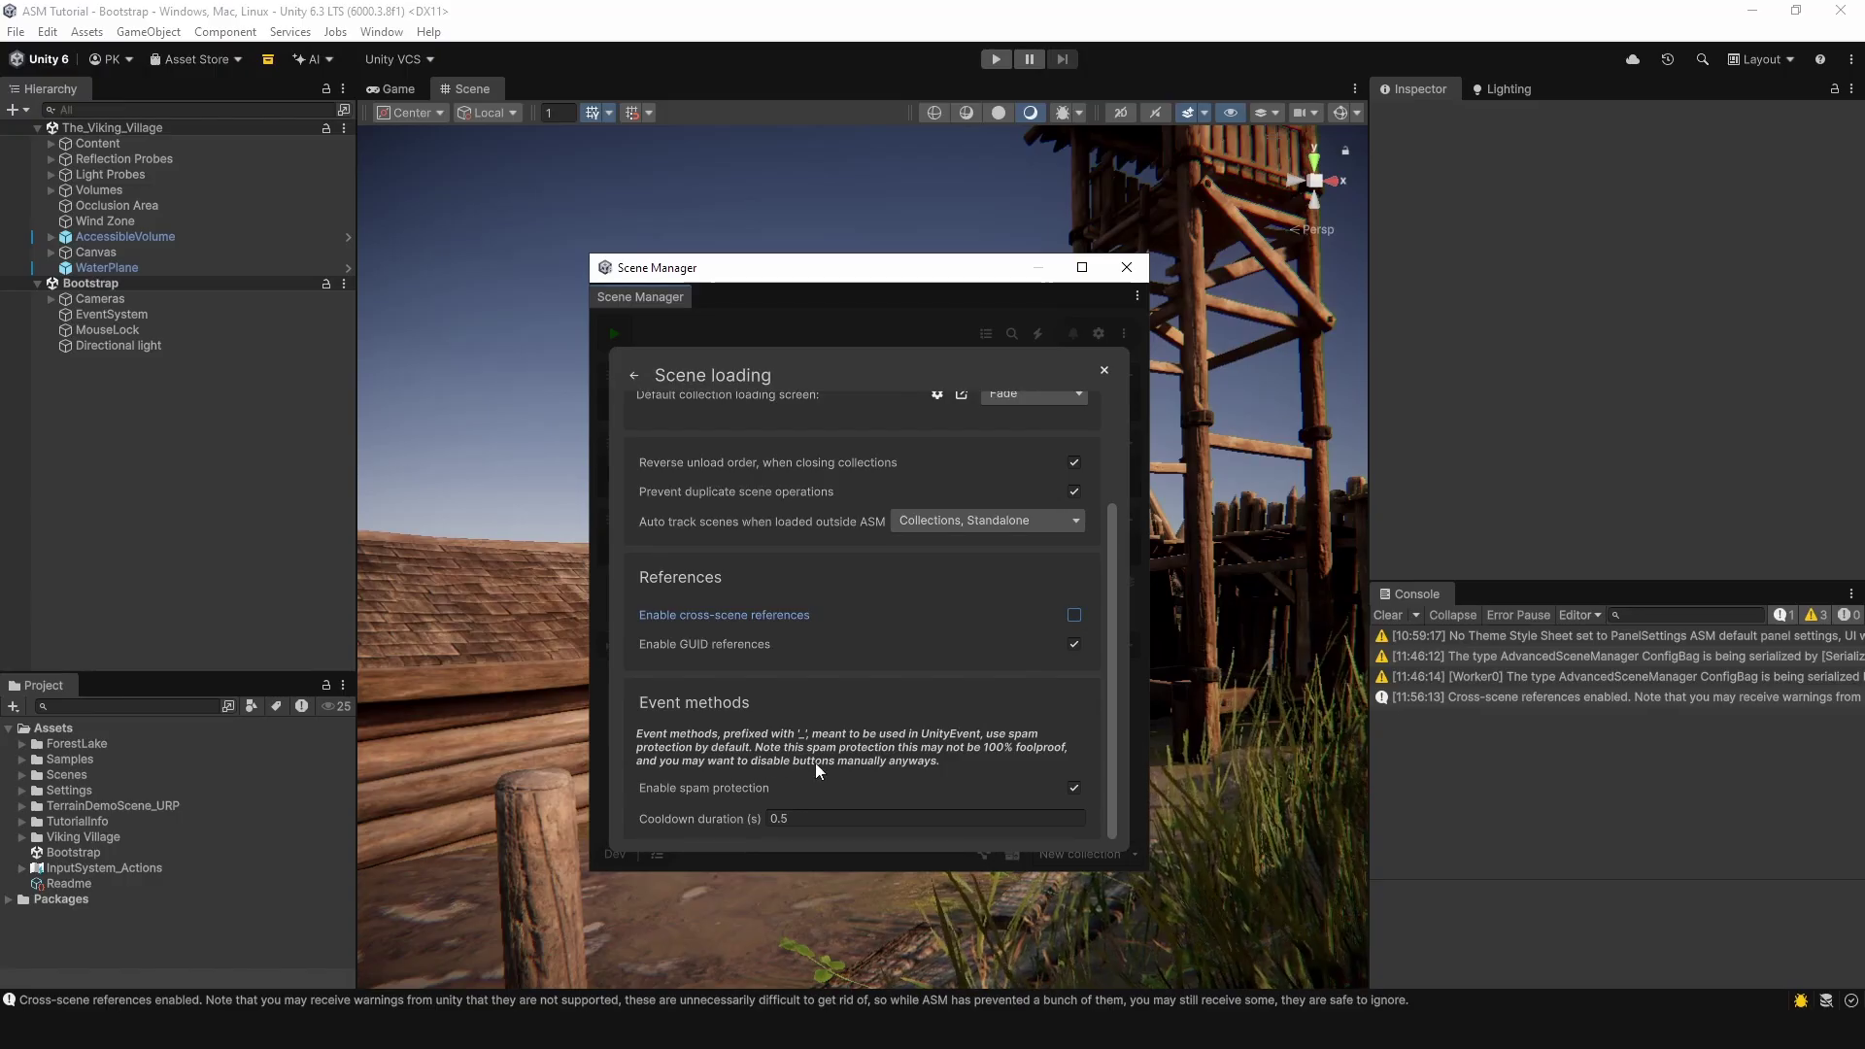
left_click(828, 798)
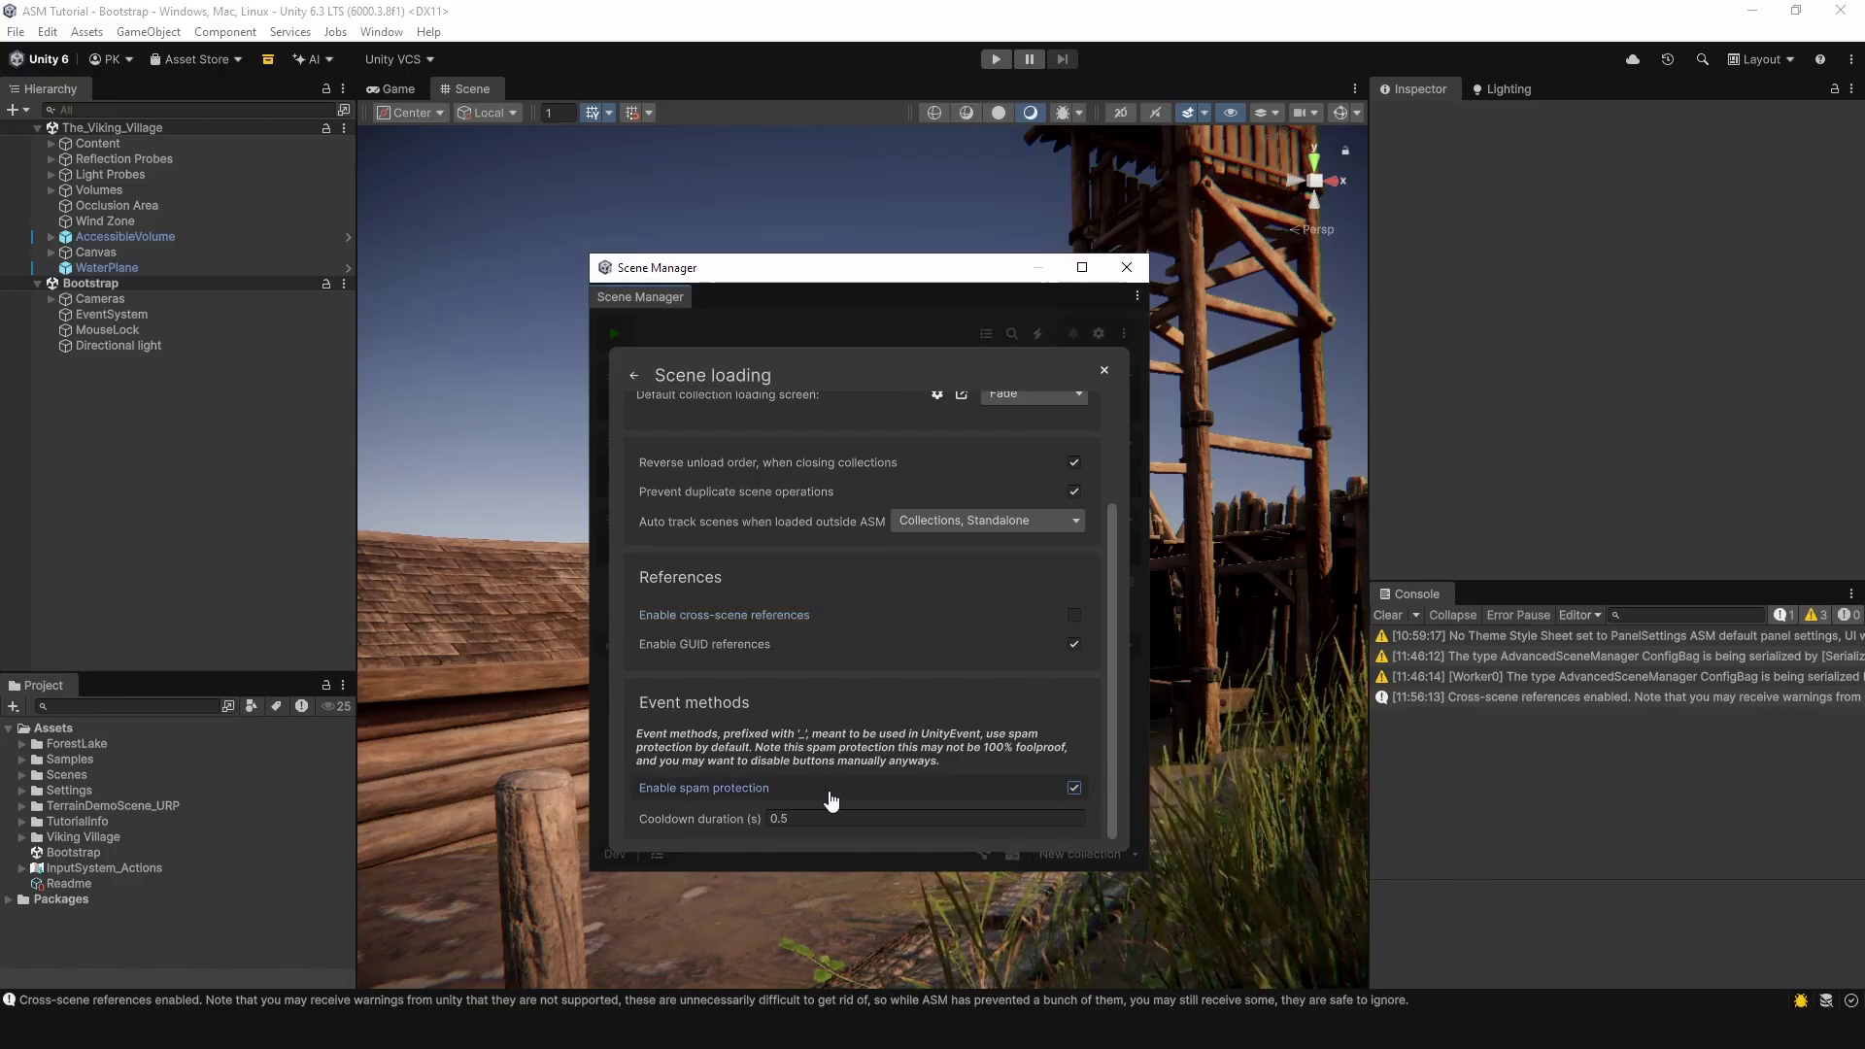
left_click(830, 798)
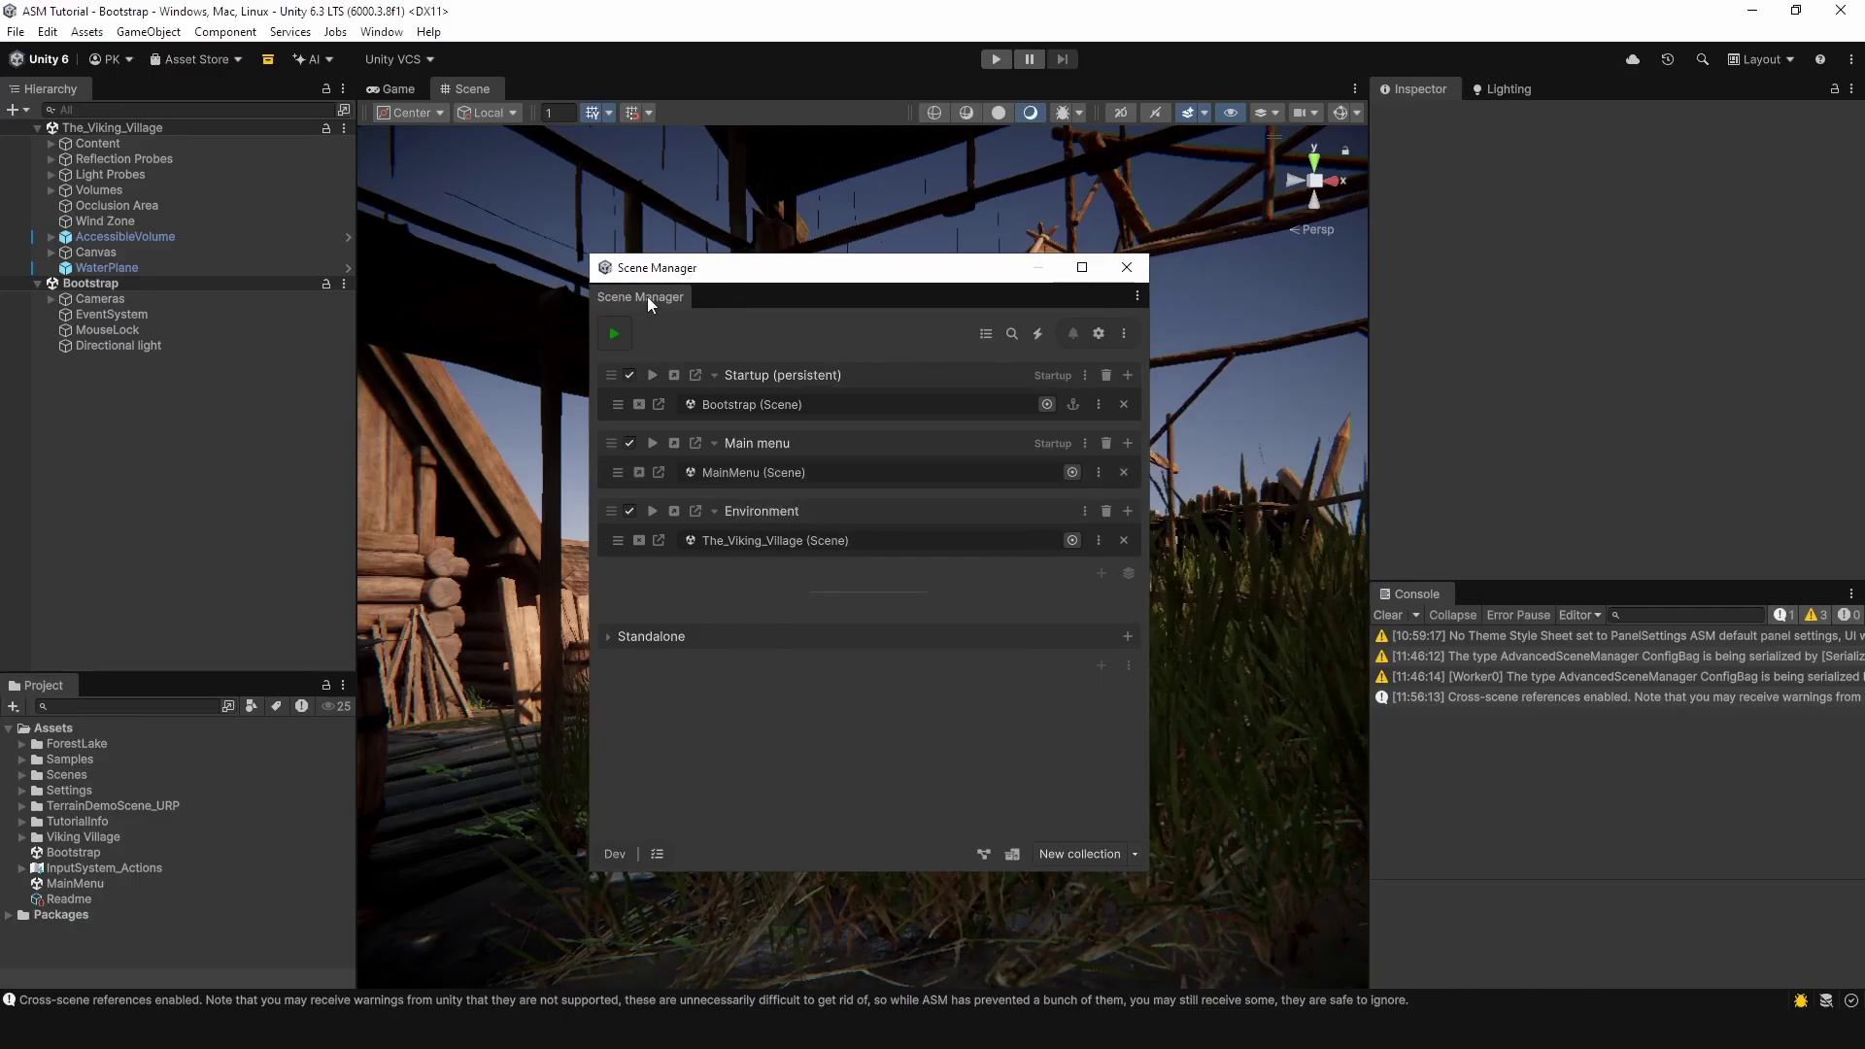
Step: Dock the Scene Manager window beside the Console and open the MainMenu scene additively
left_click_drag(647, 296, 1517, 602)
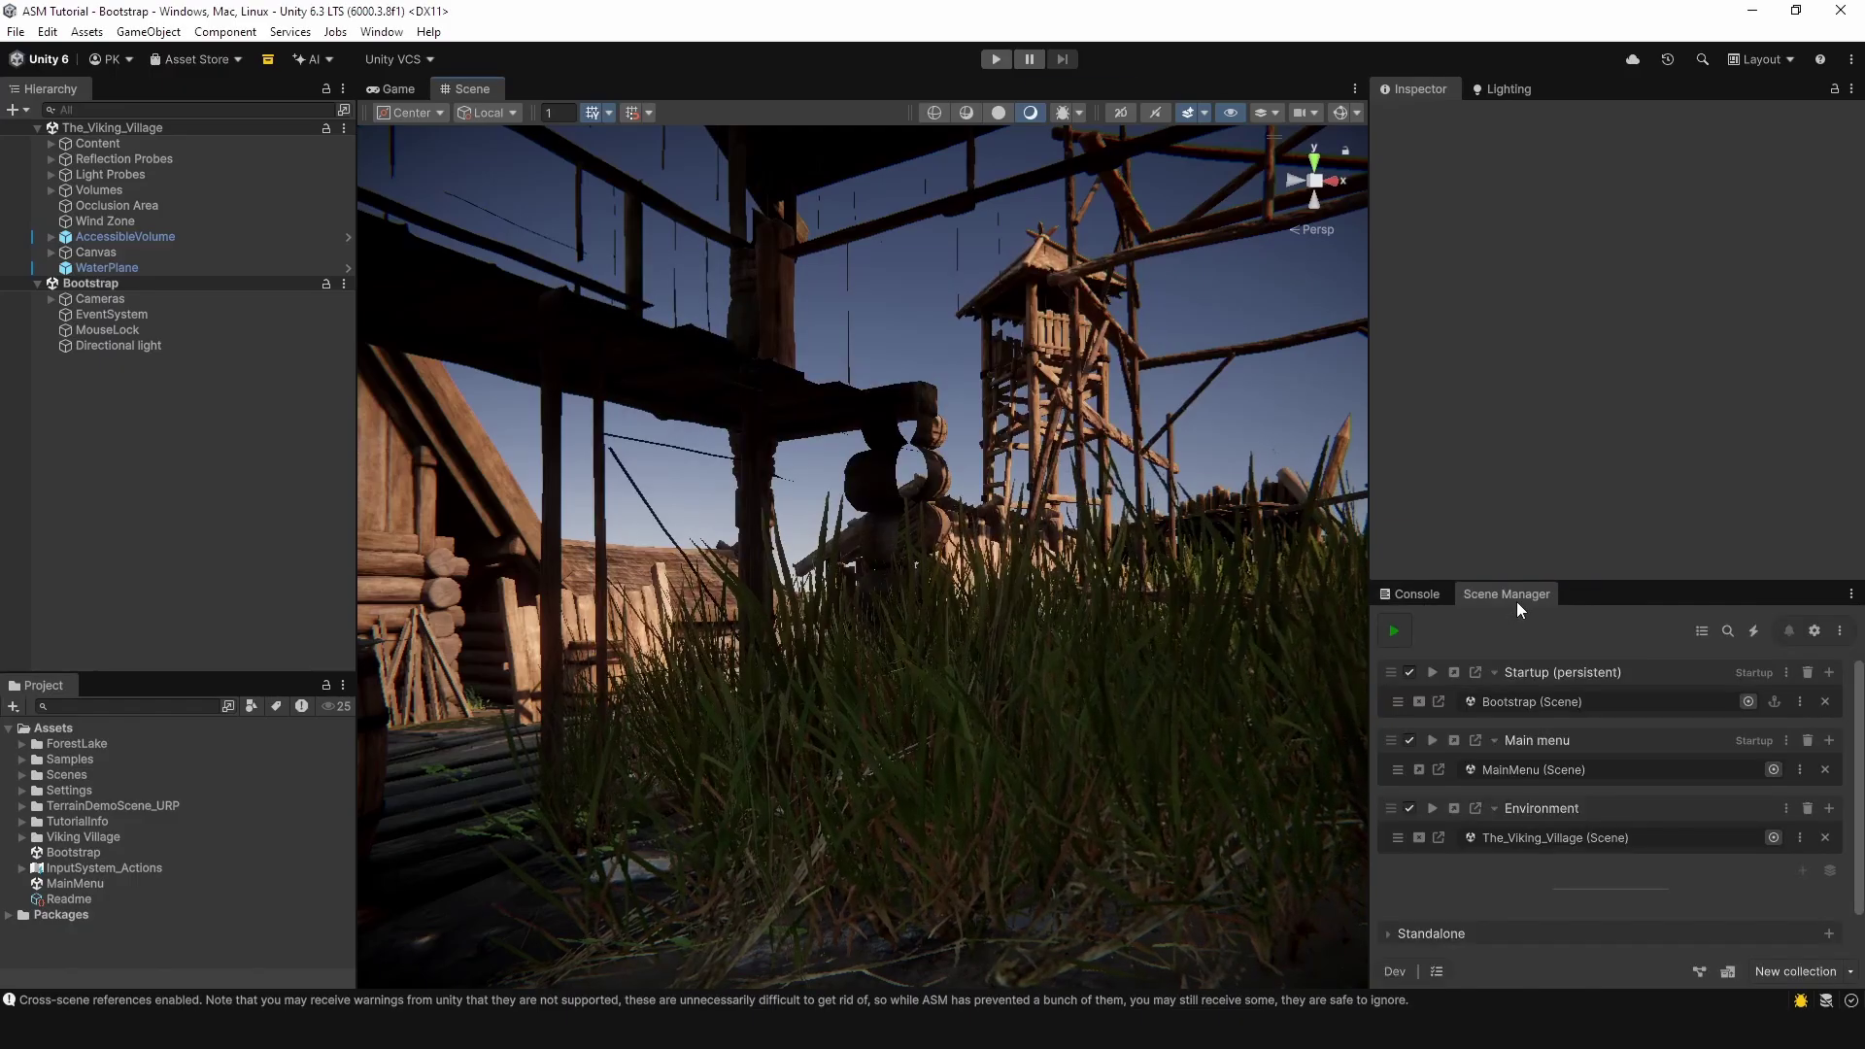
left_click(1423, 771)
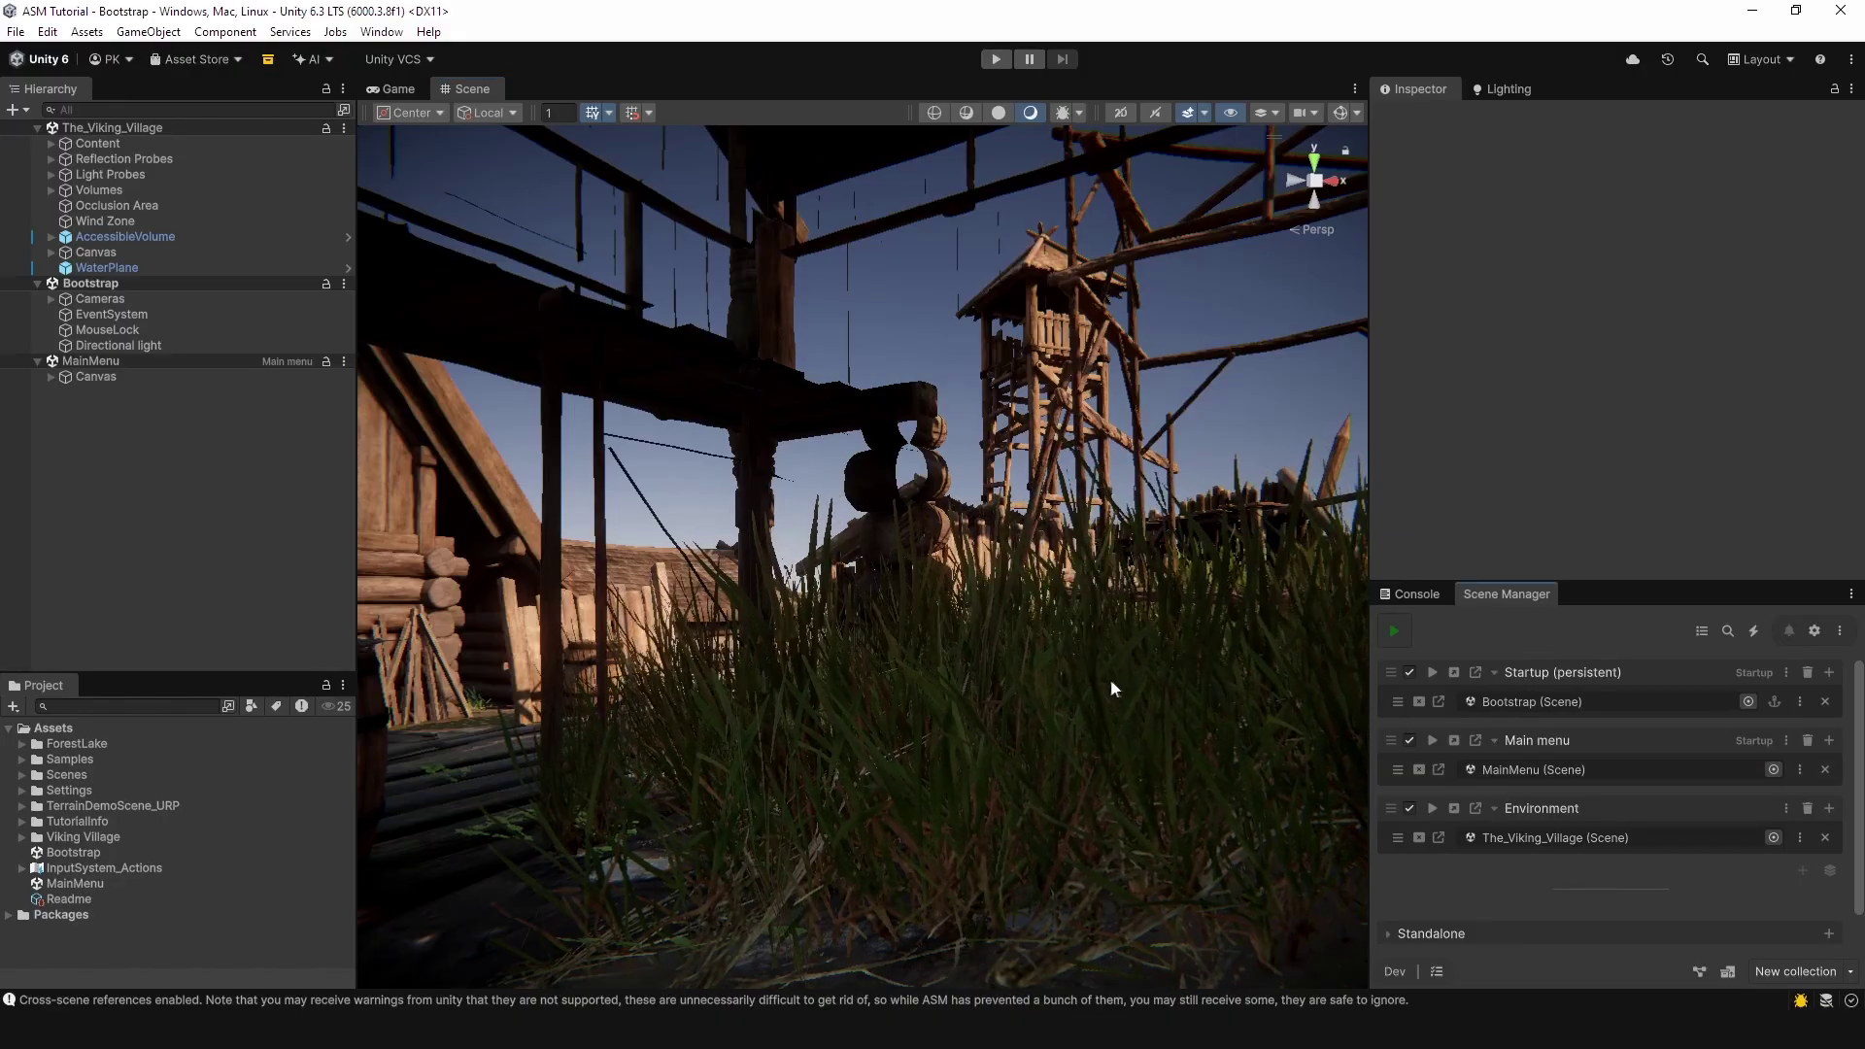
Step: Remove The_Viking_Village scene from the Hierarchy and switch to the Game view
right_click(177, 129)
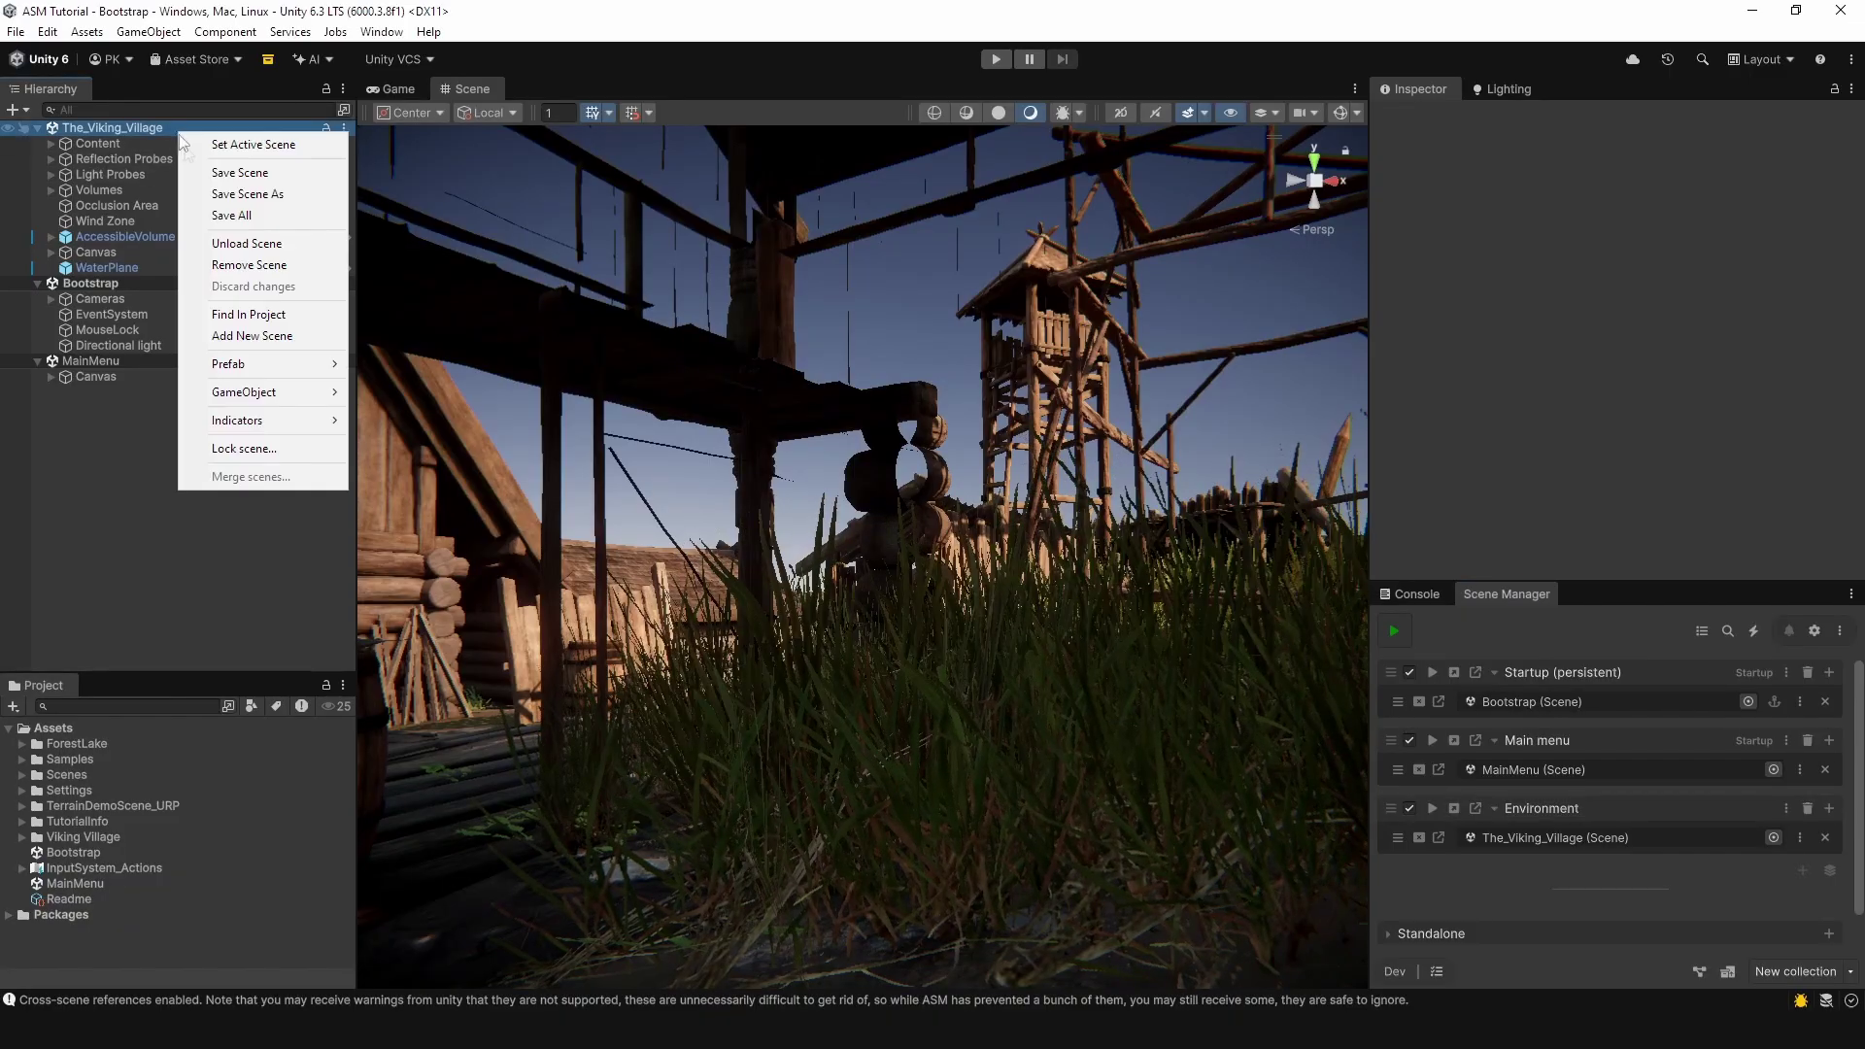
left_click(249, 265)
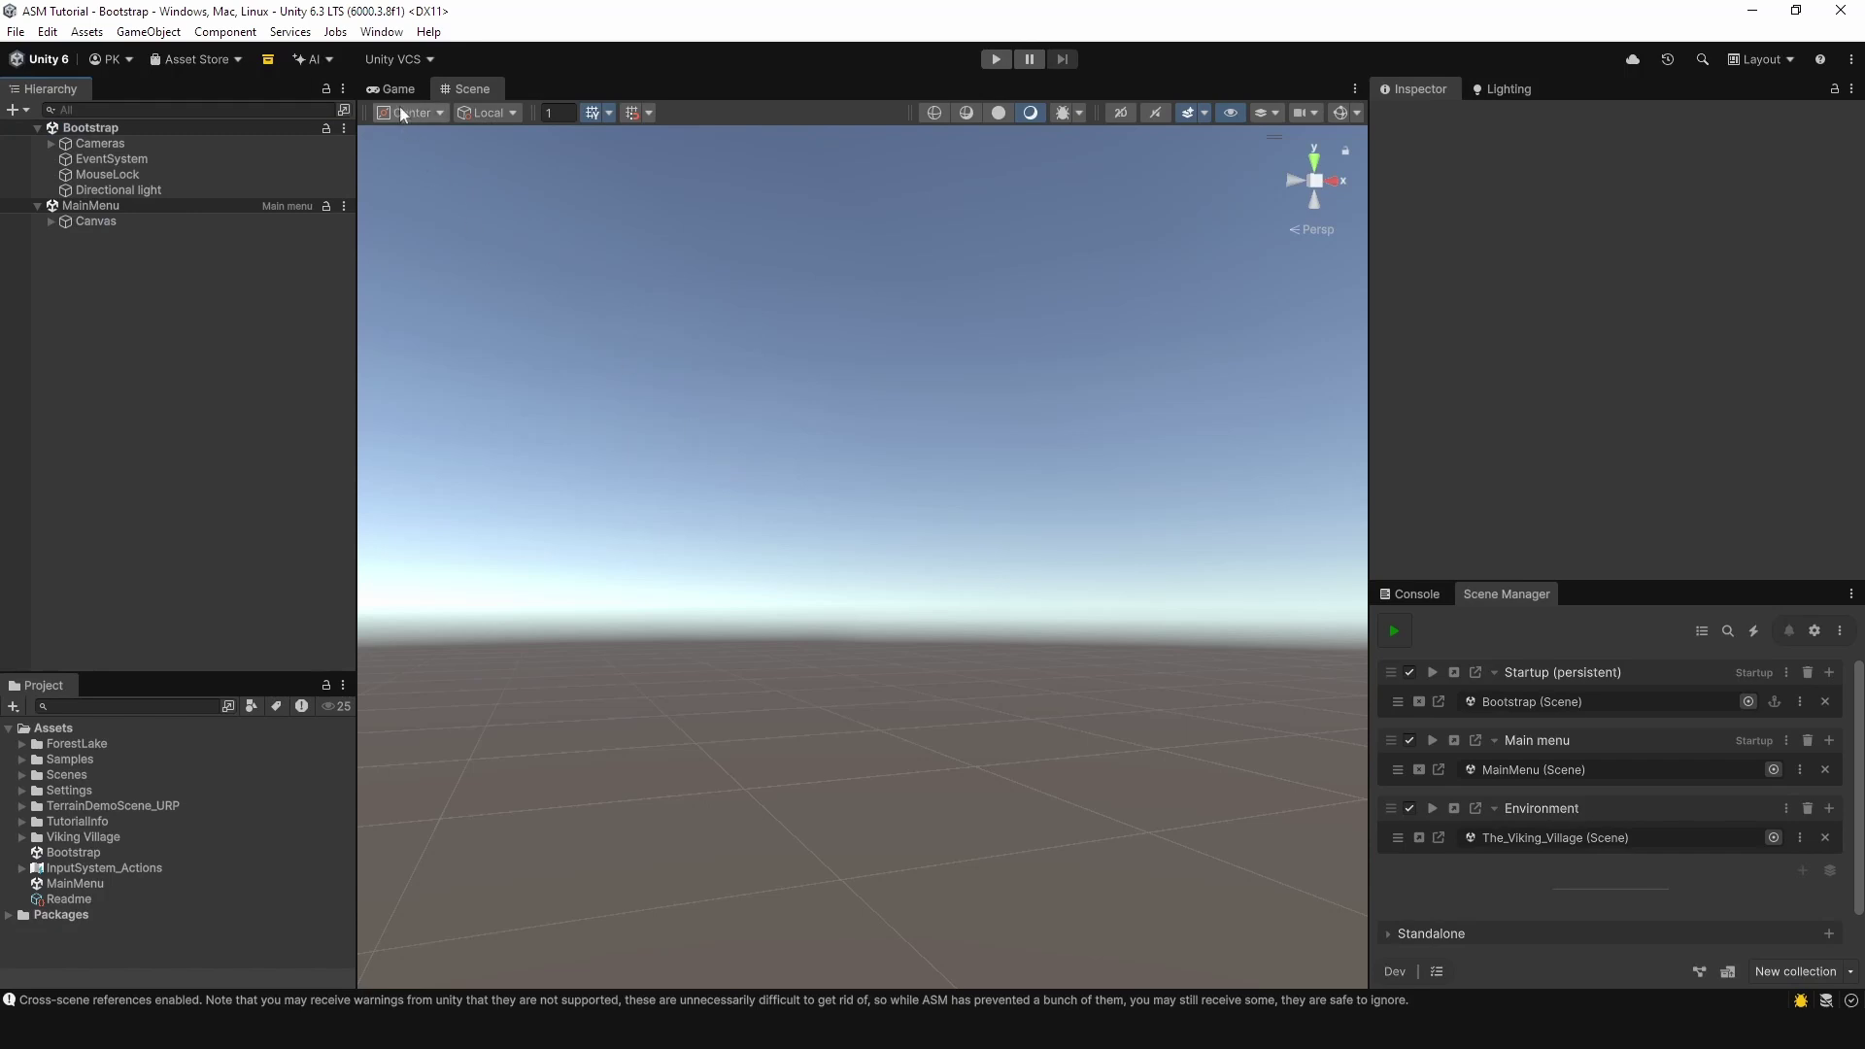
key("ctrl+p")
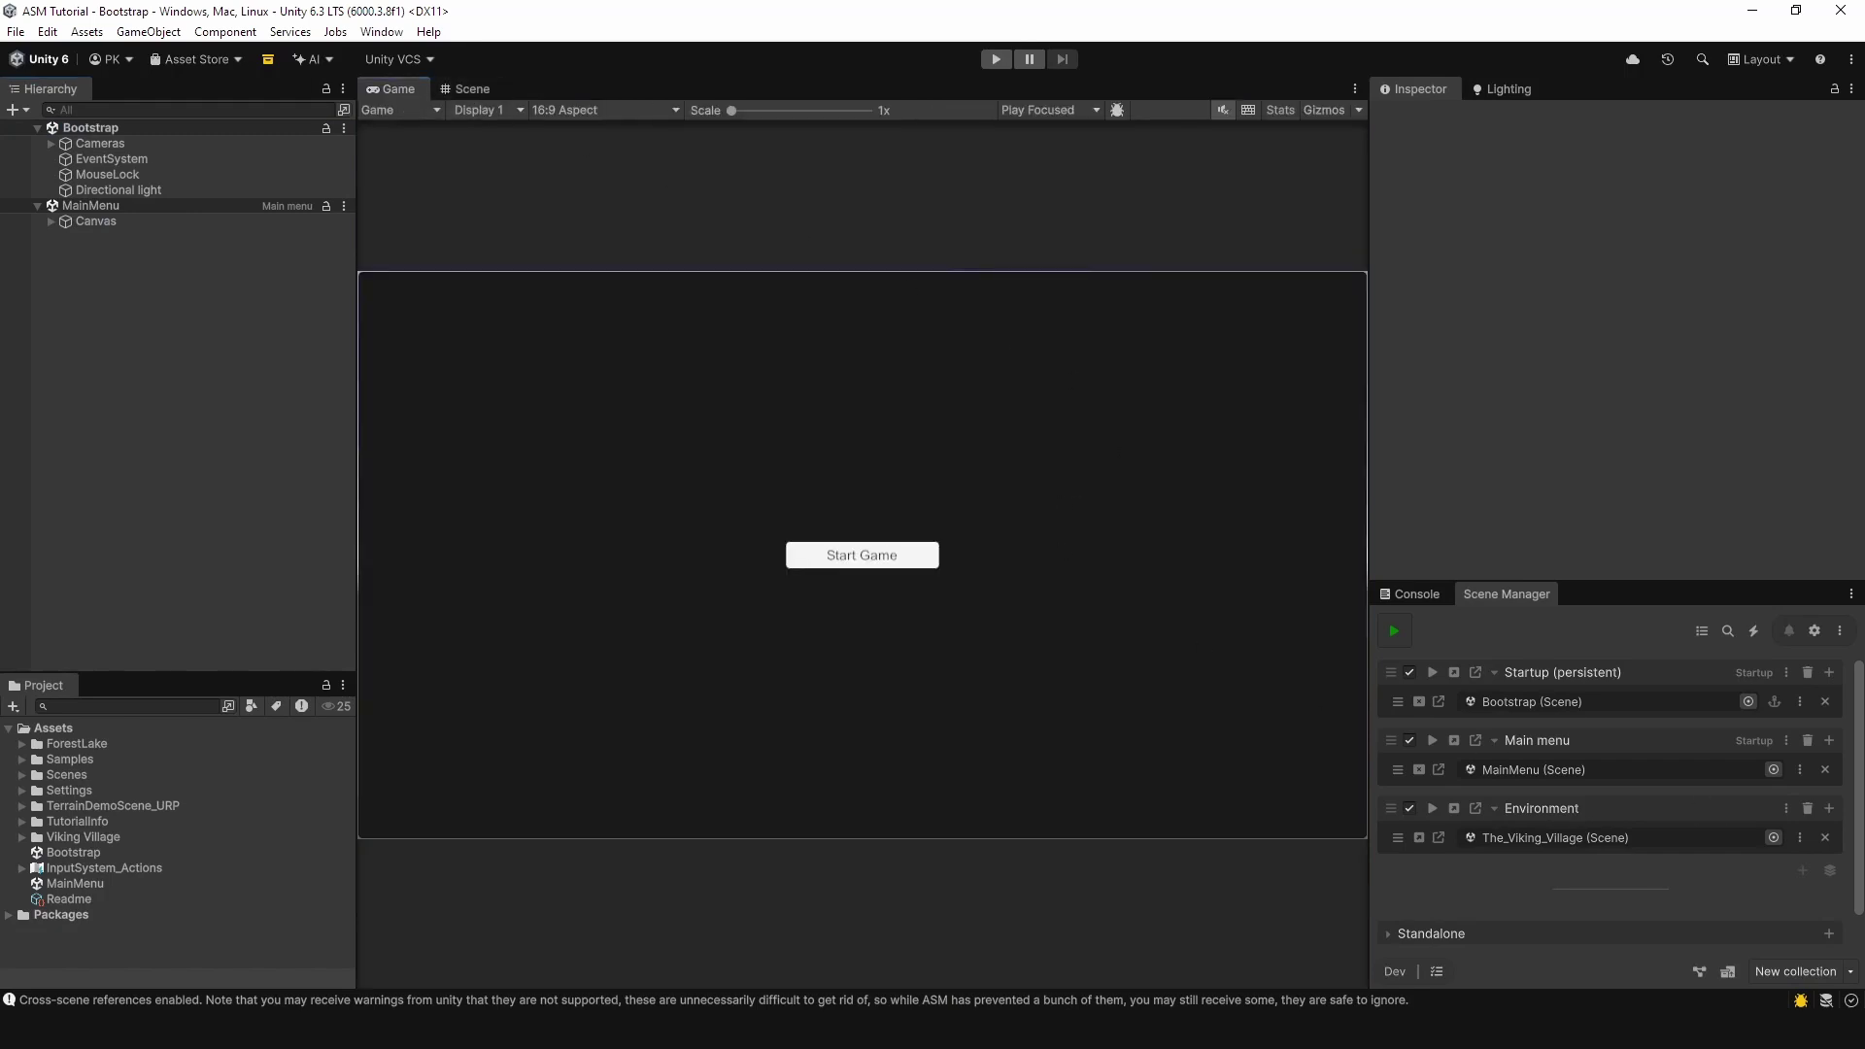
Step: Select the StartGame button in the MainMenu canvas and add an On Click event targeting the ASM scene helper
left_click(50, 220)
left_click(65, 237)
left_click(122, 253)
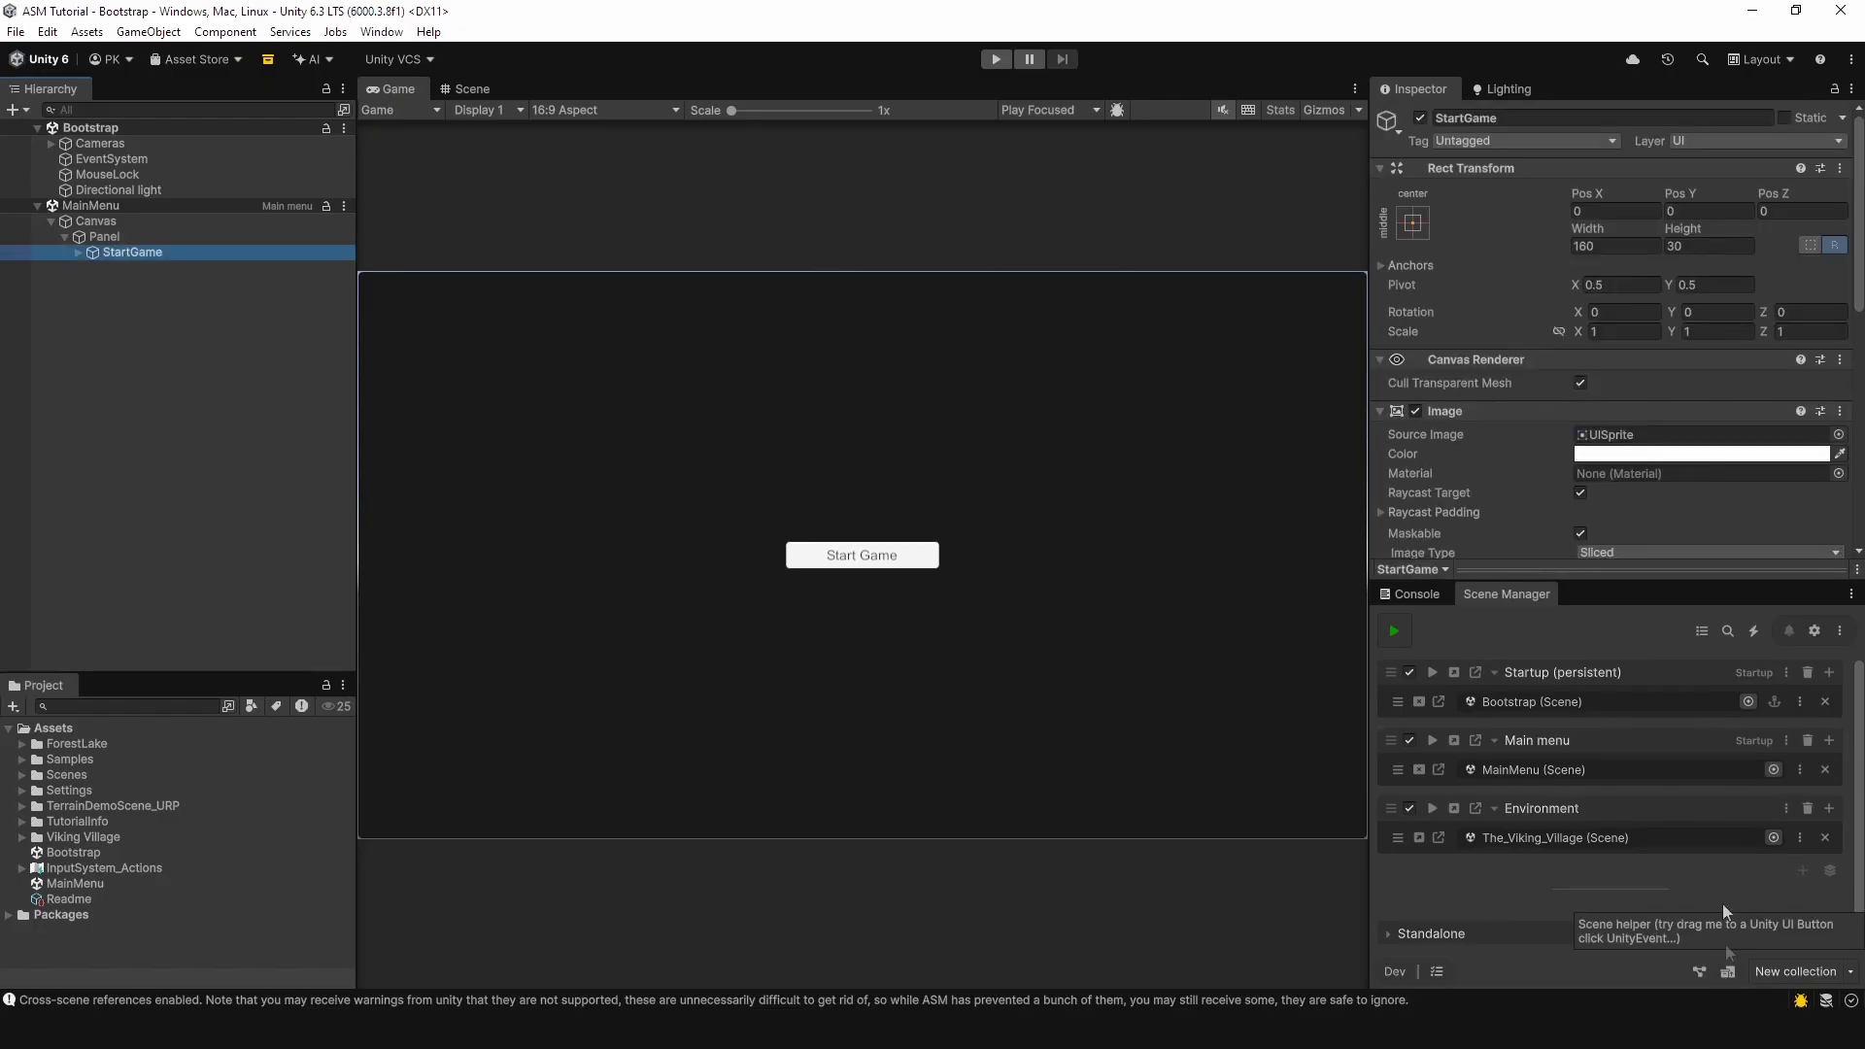
scroll(1633, 470, "down", 10)
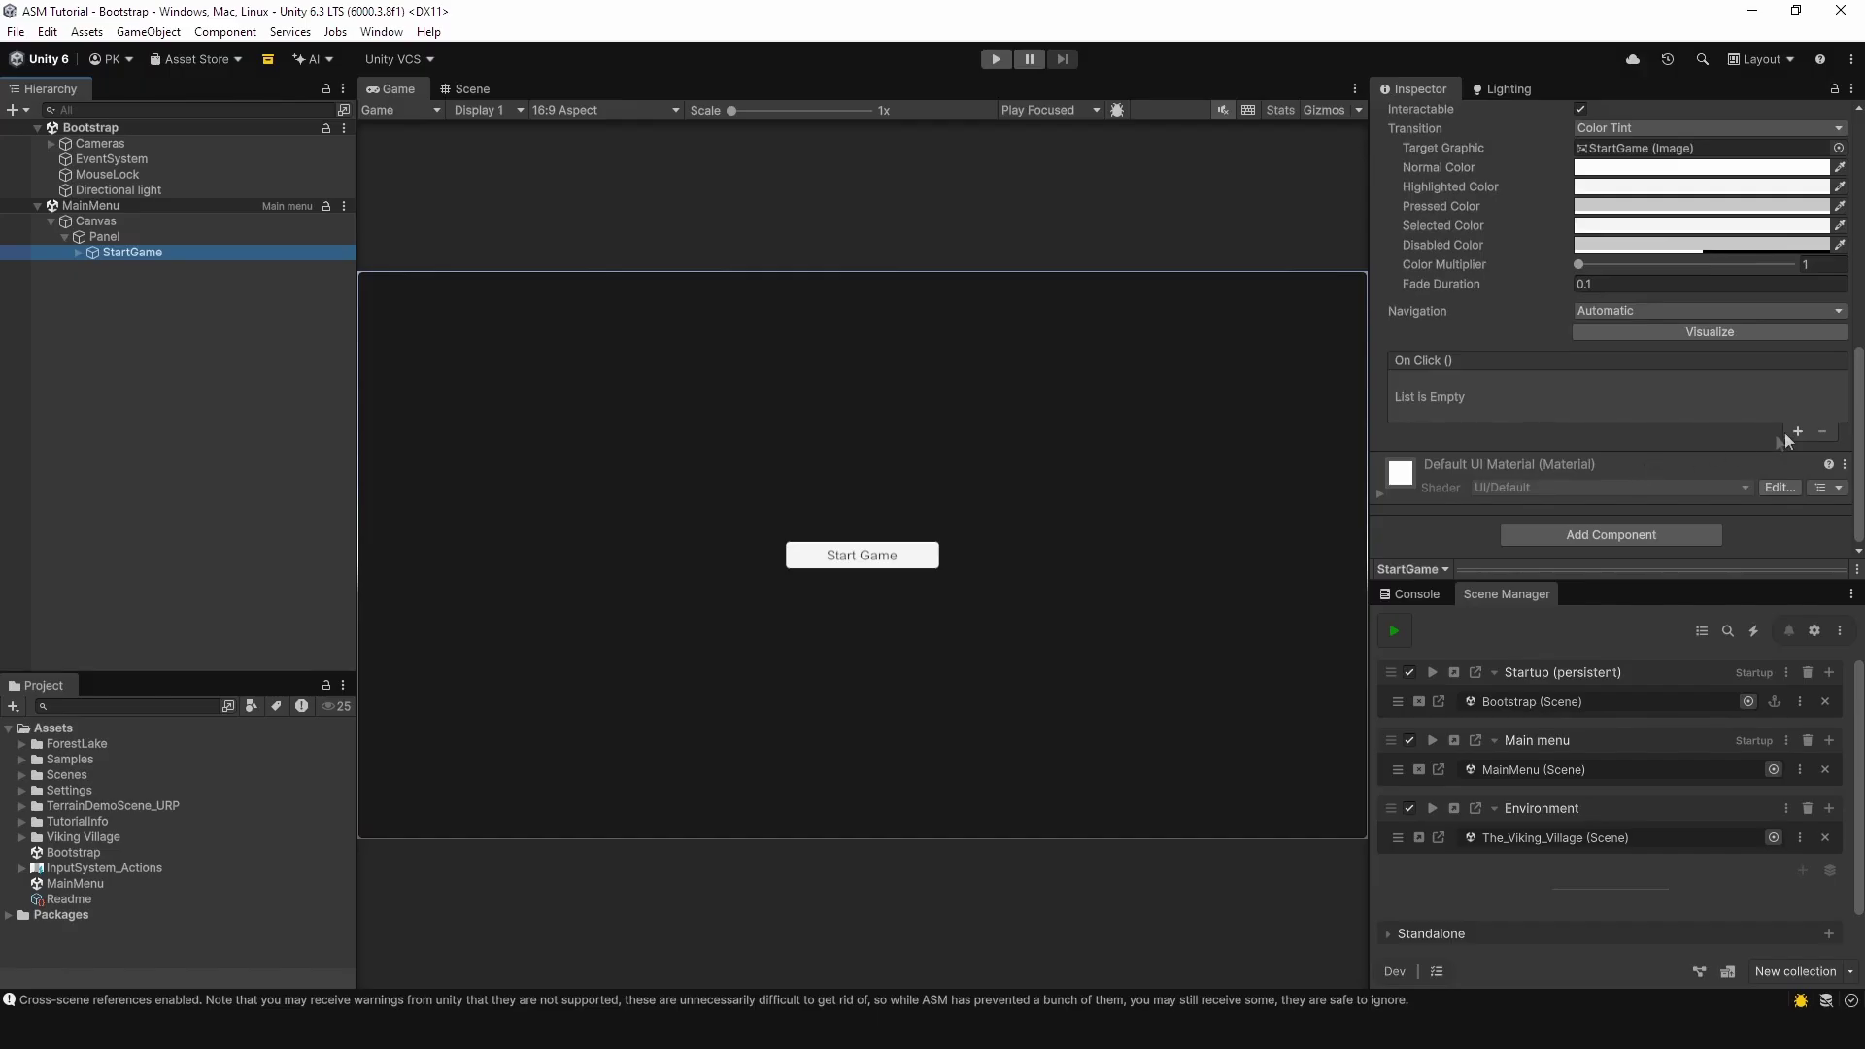
left_click(1797, 432)
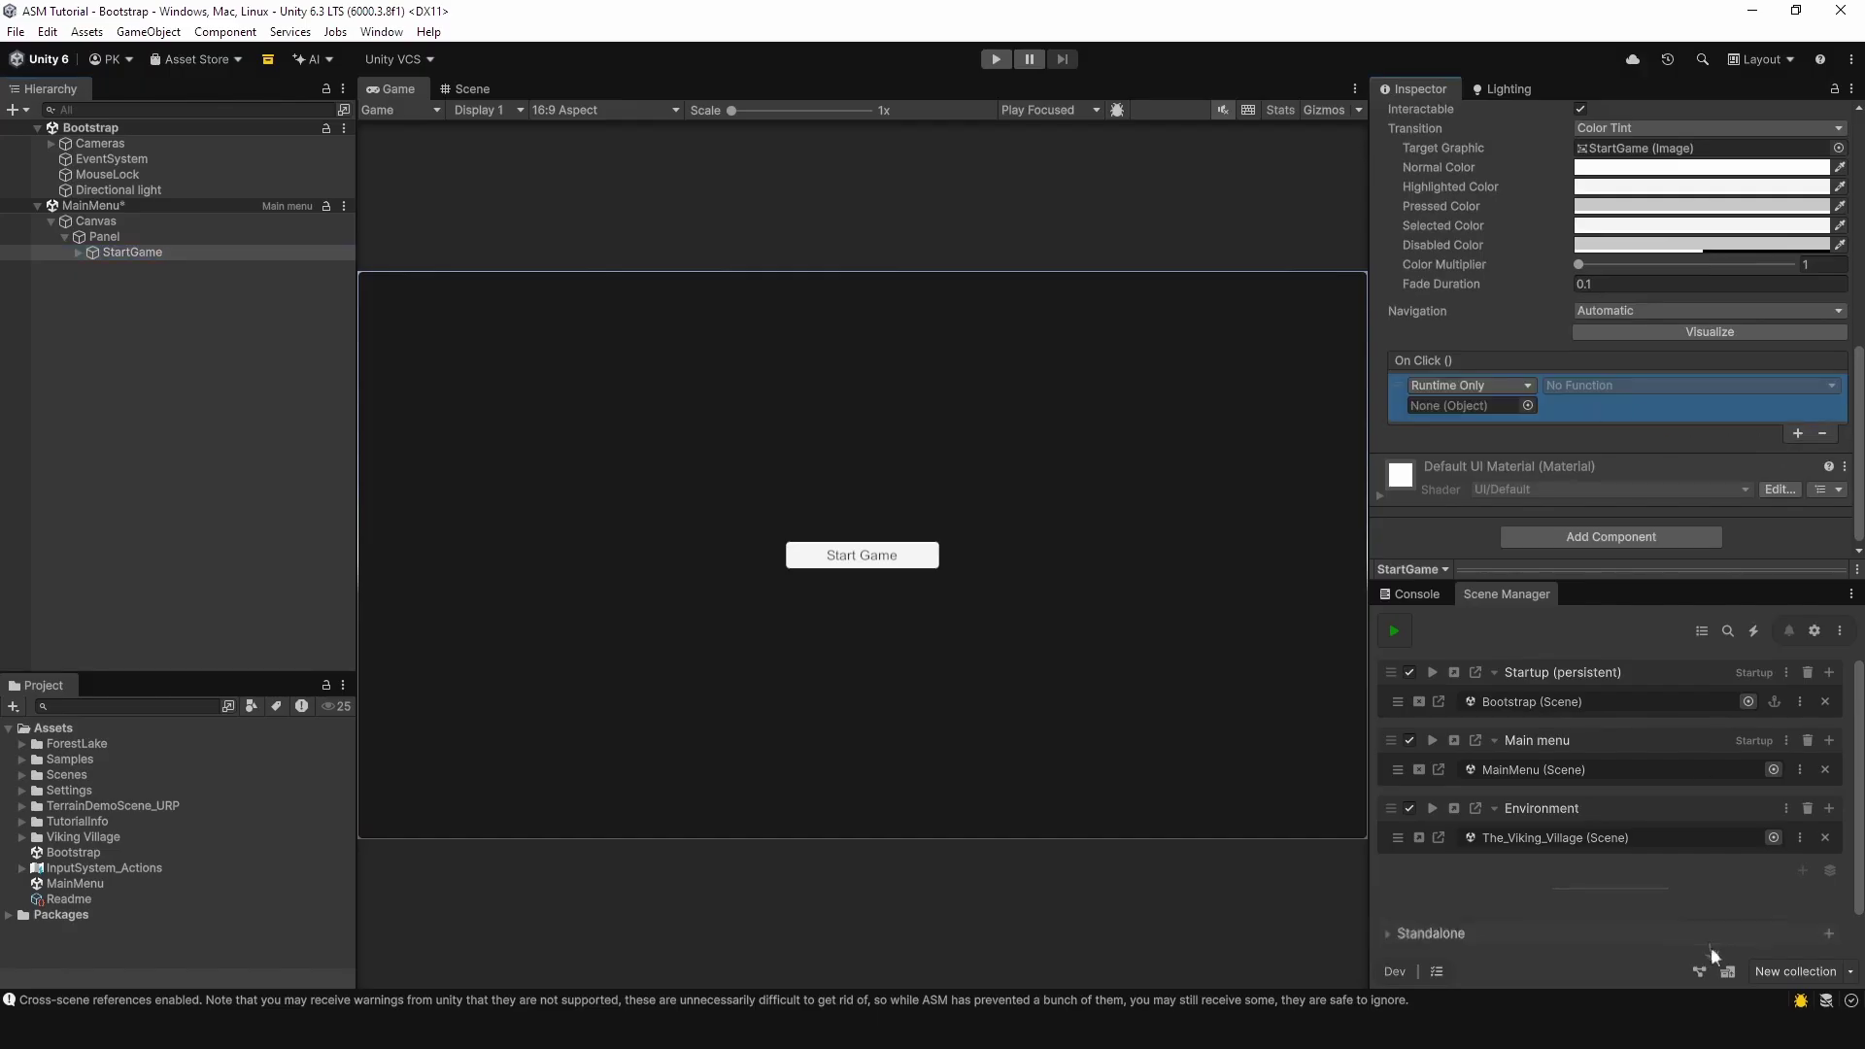
left_click_drag(1698, 971, 1476, 406)
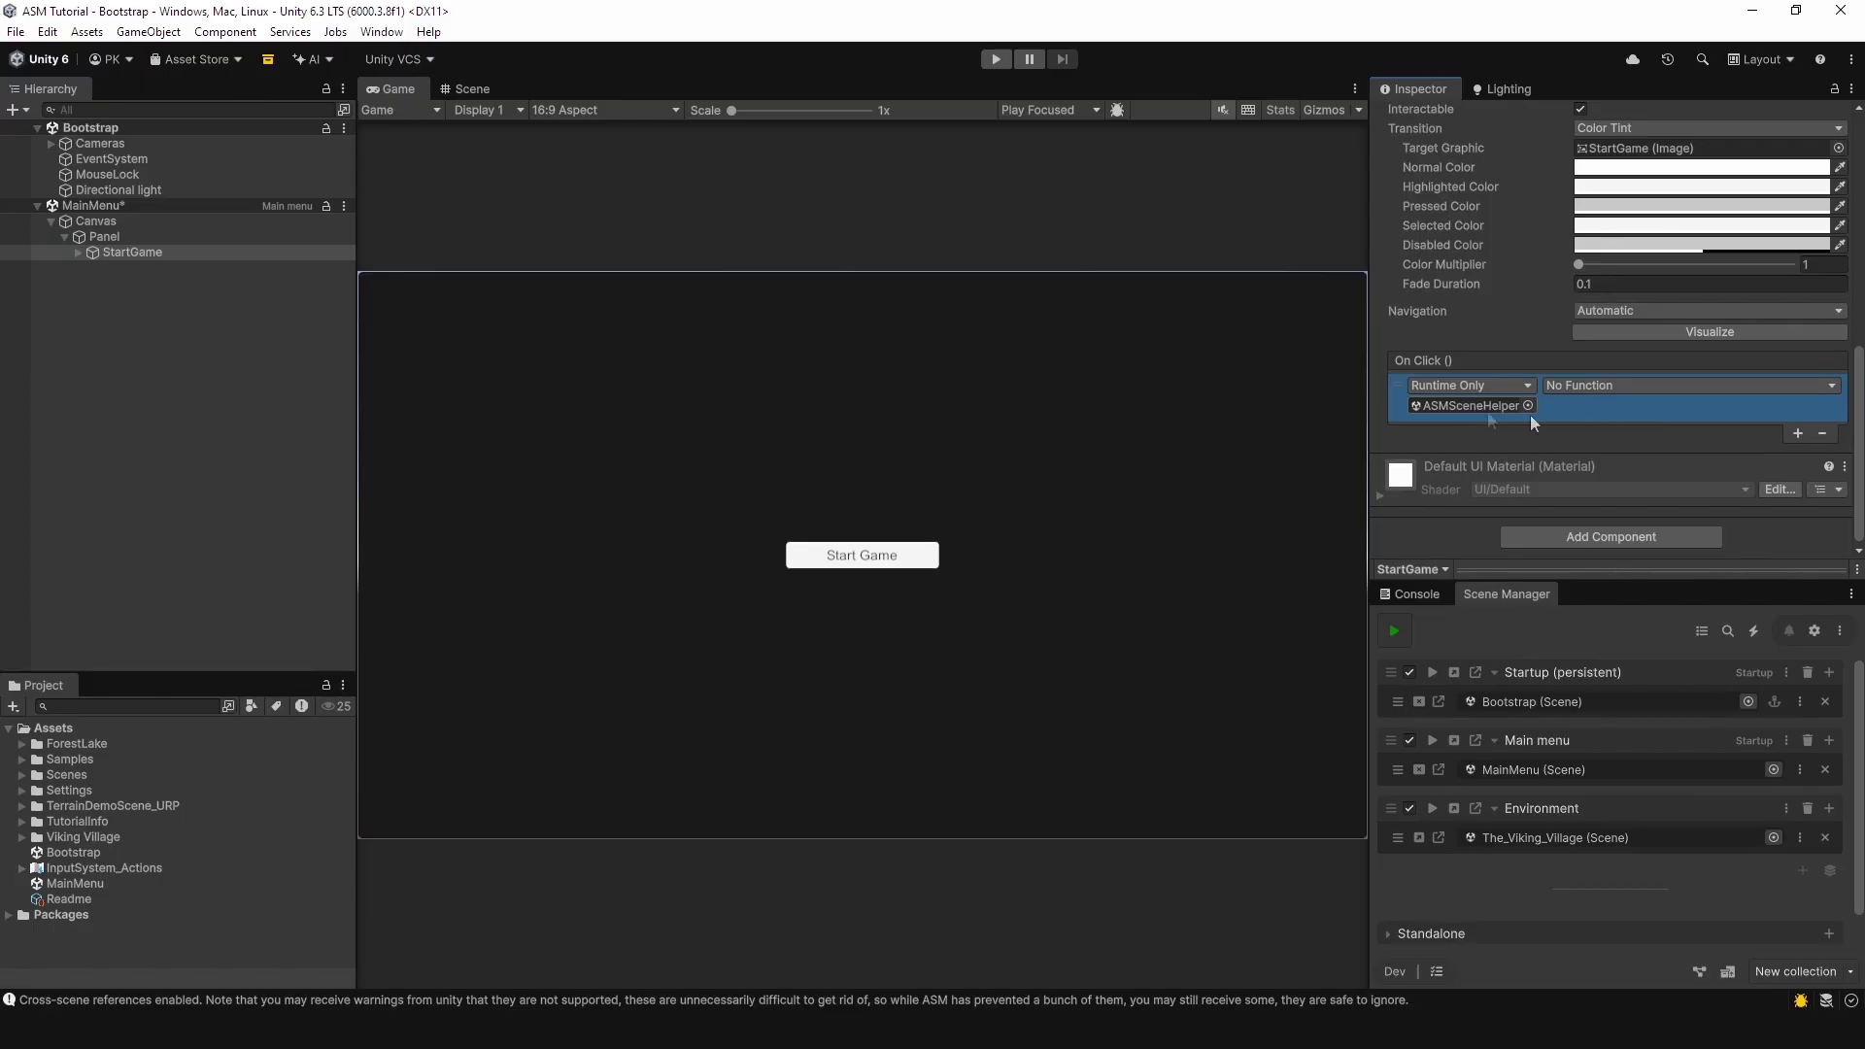
Step: Set the StartGame button's On Click function to ASMSceneHelper's Open (SceneCollection)
left_click(1602, 387)
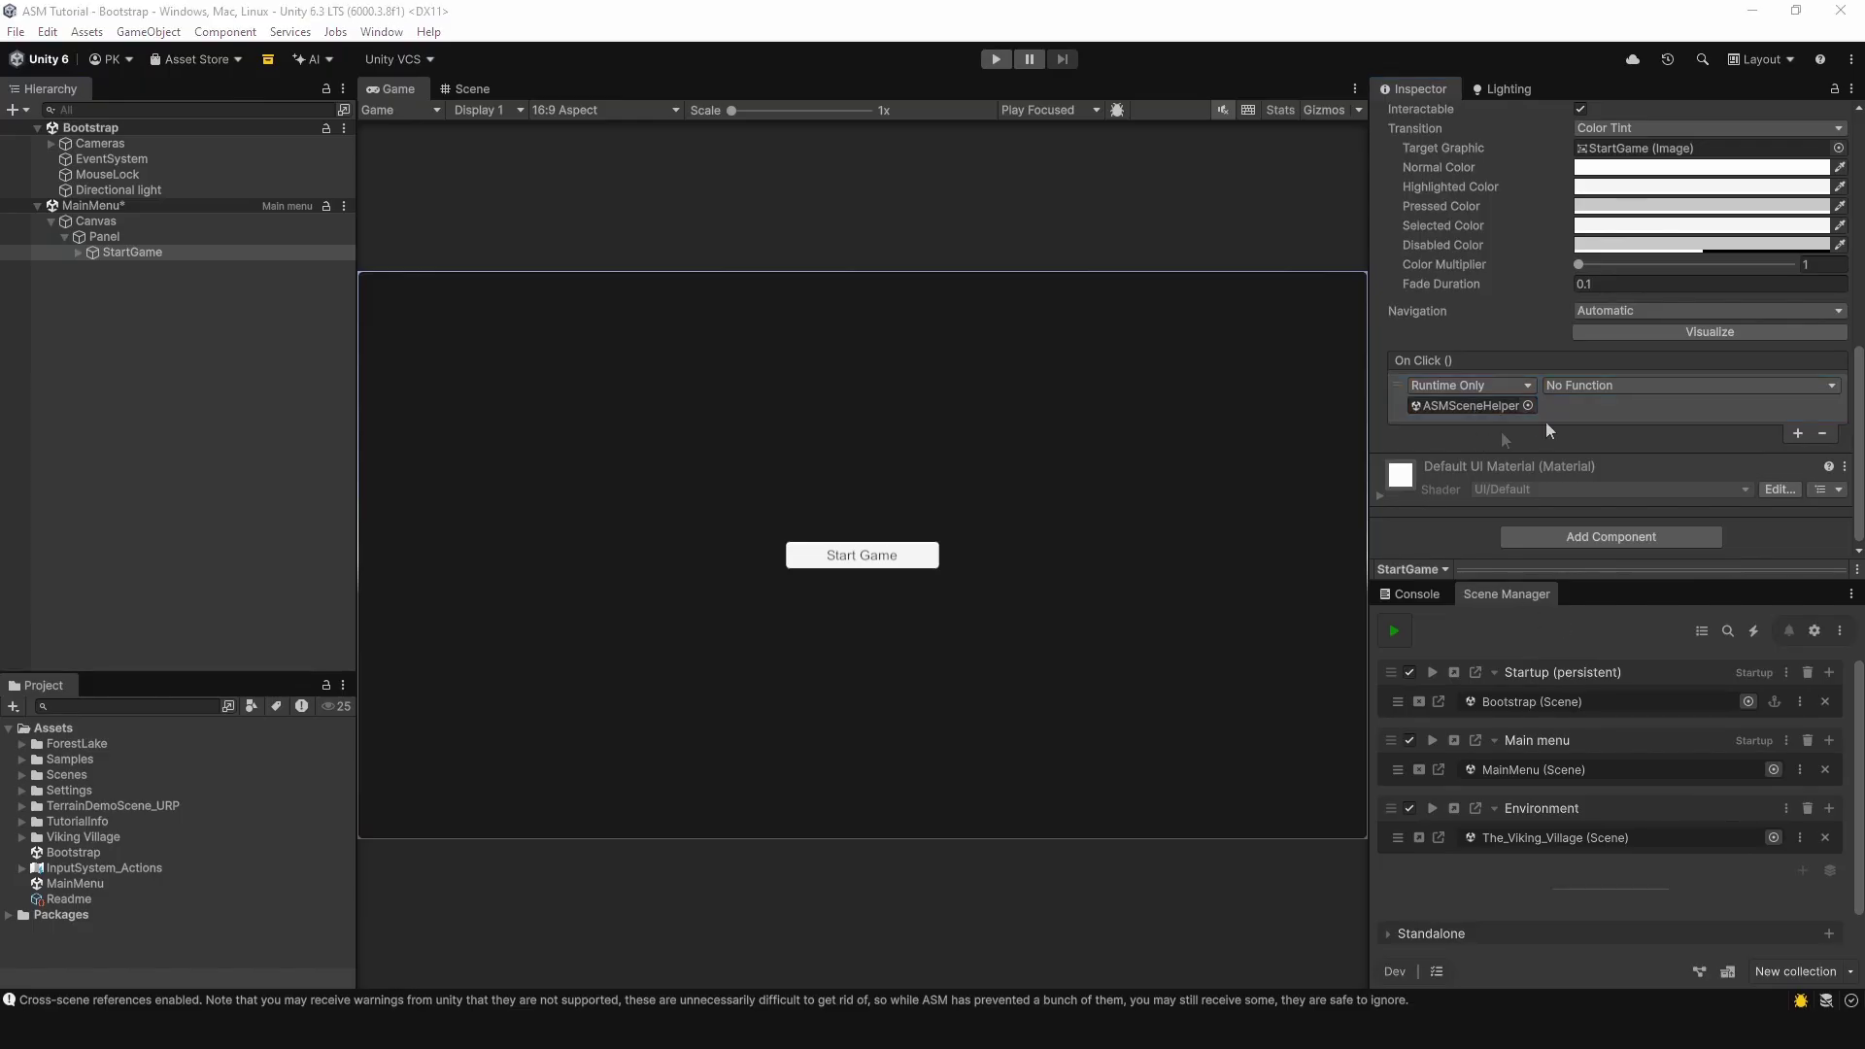
left_click(1588, 388)
mouse_move(1593, 437)
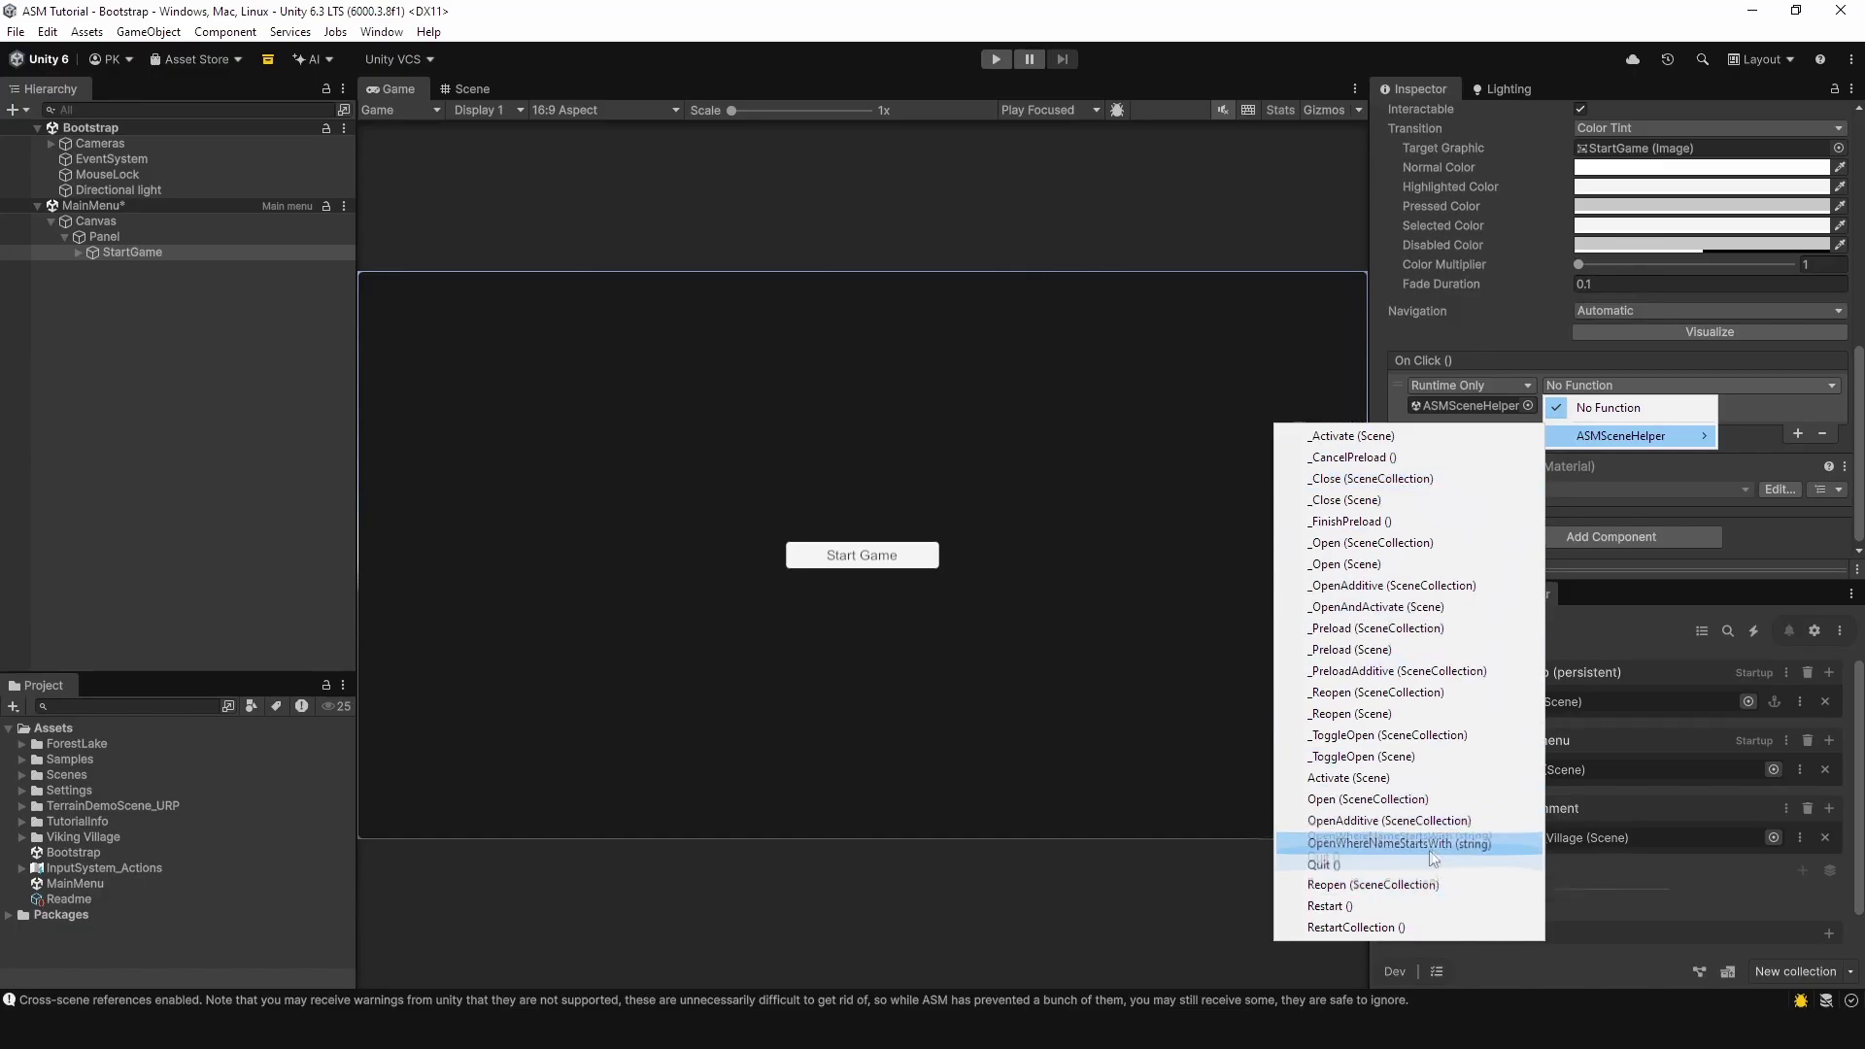
left_click(1413, 799)
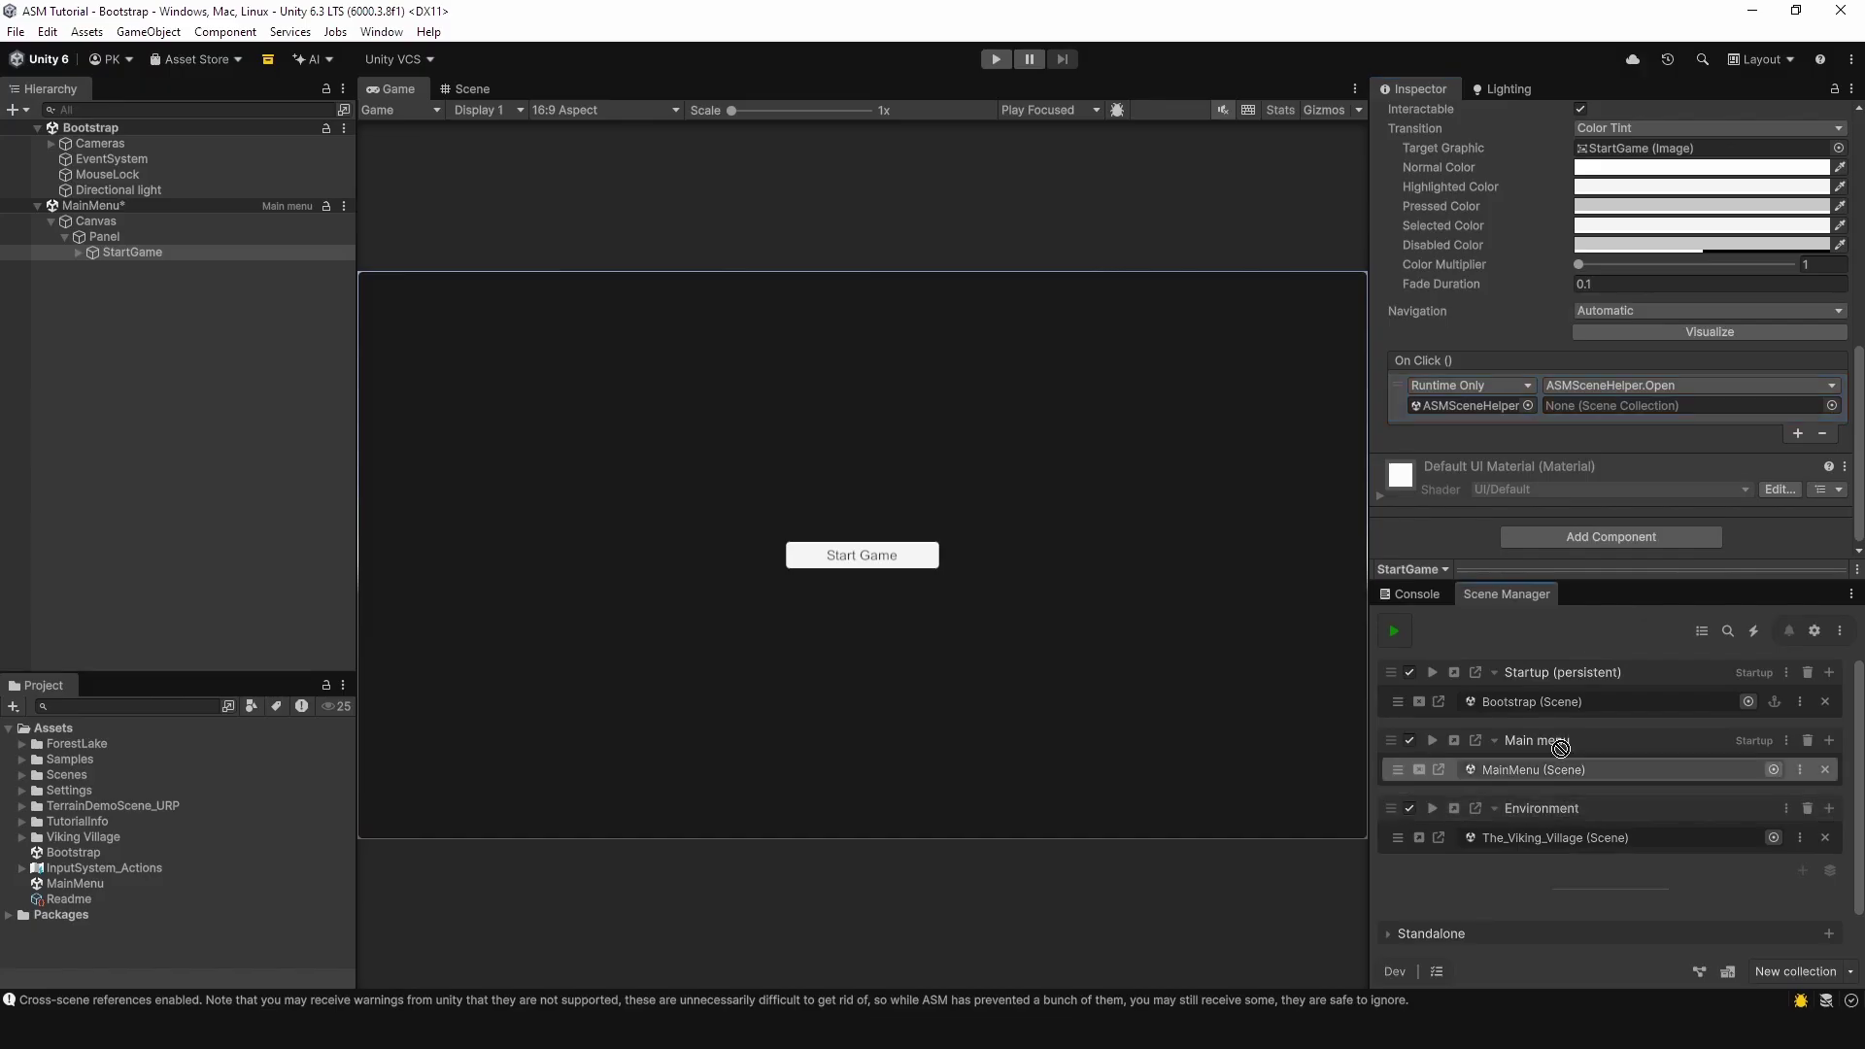
Step: Assign the Environment scene collection as the argument of the StartGame button's ASMSceneHelper.Open event
left_click_drag(1560, 746, 1611, 406)
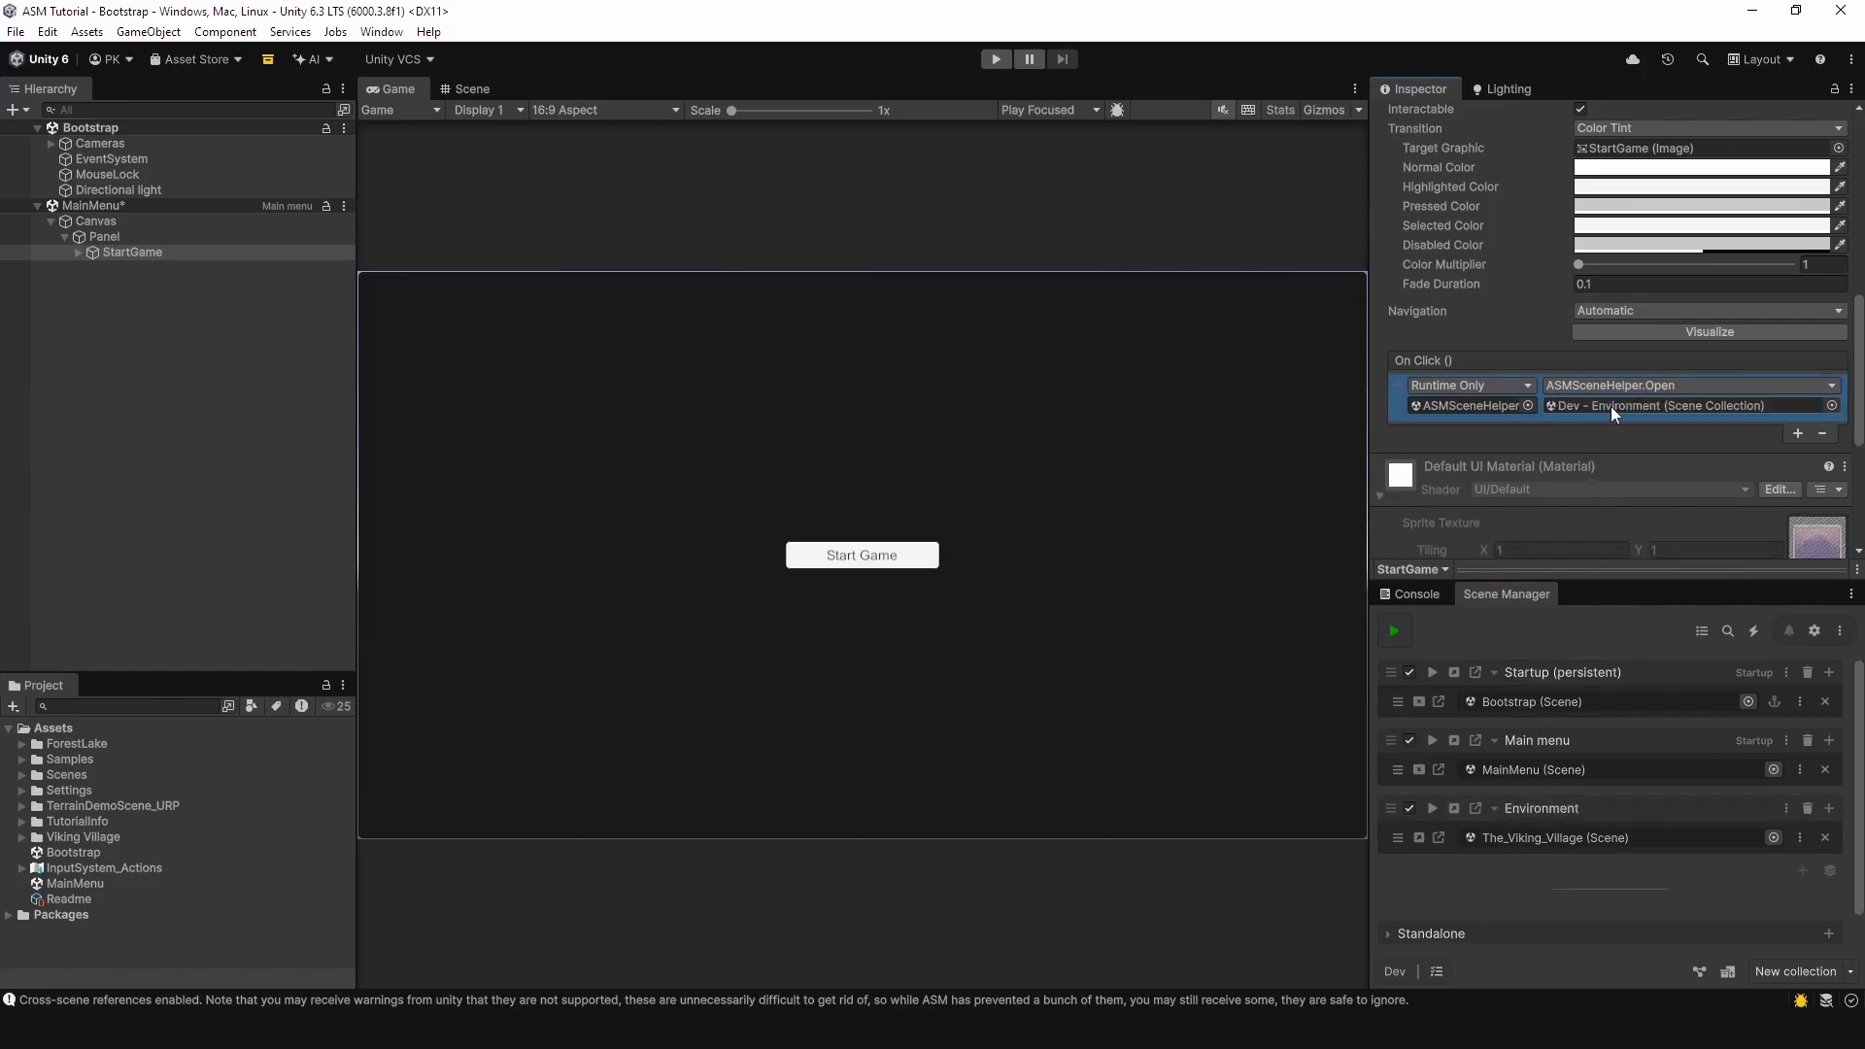
Step: Play-test the project from ASM startup, start the game from the main menu, and stop play mode after checking the loaded scenes
left_click(1393, 631)
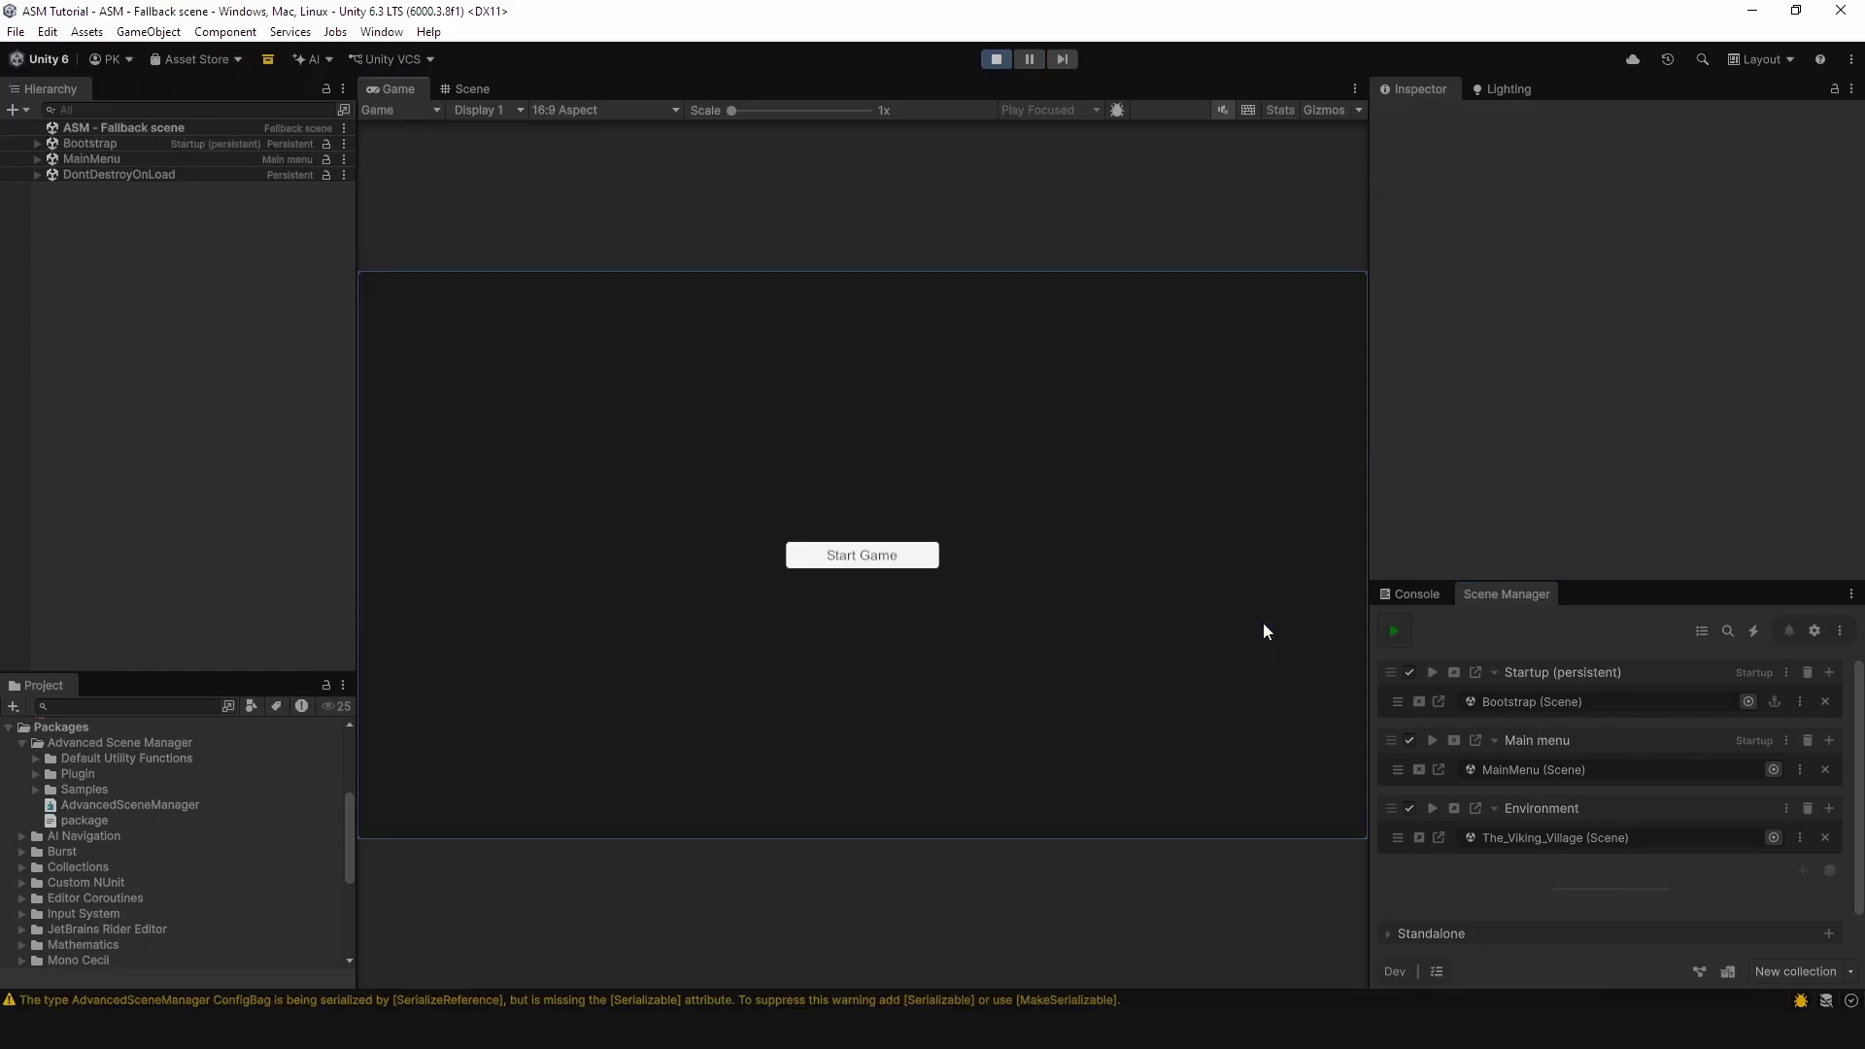
left_click(845, 560)
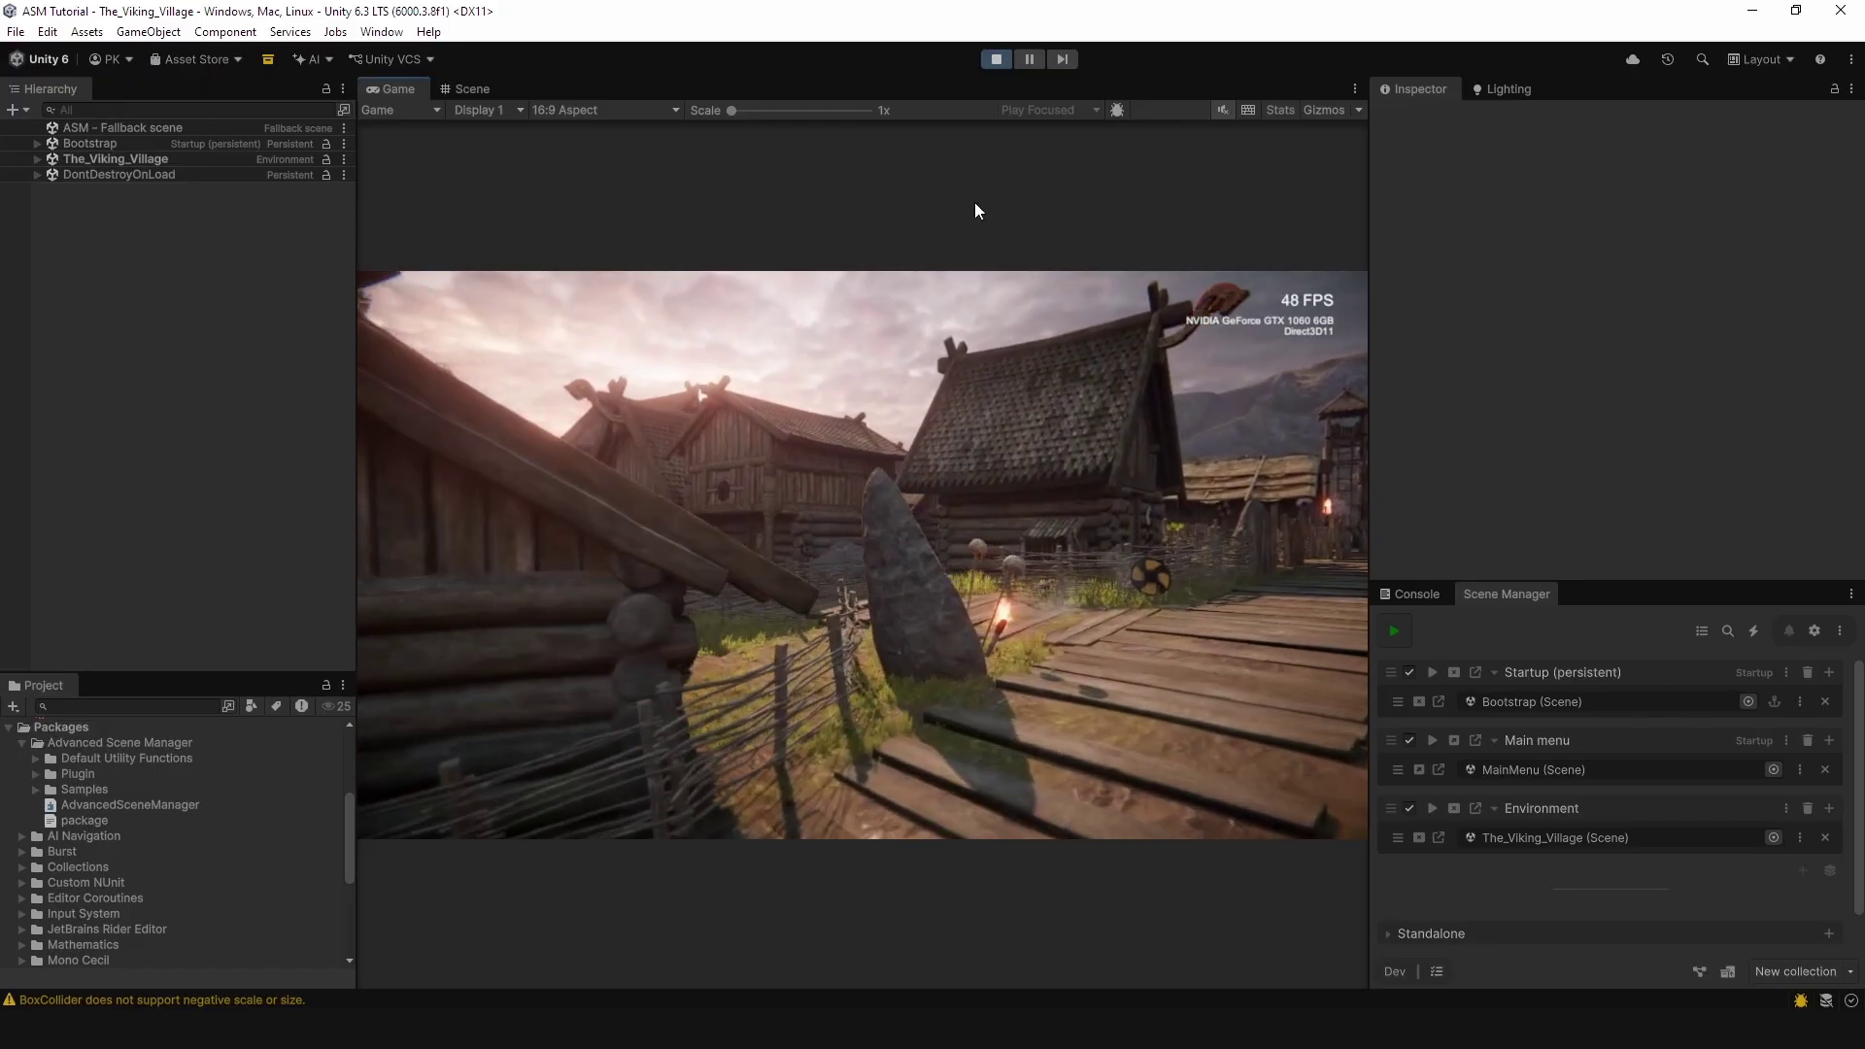
left_click(996, 59)
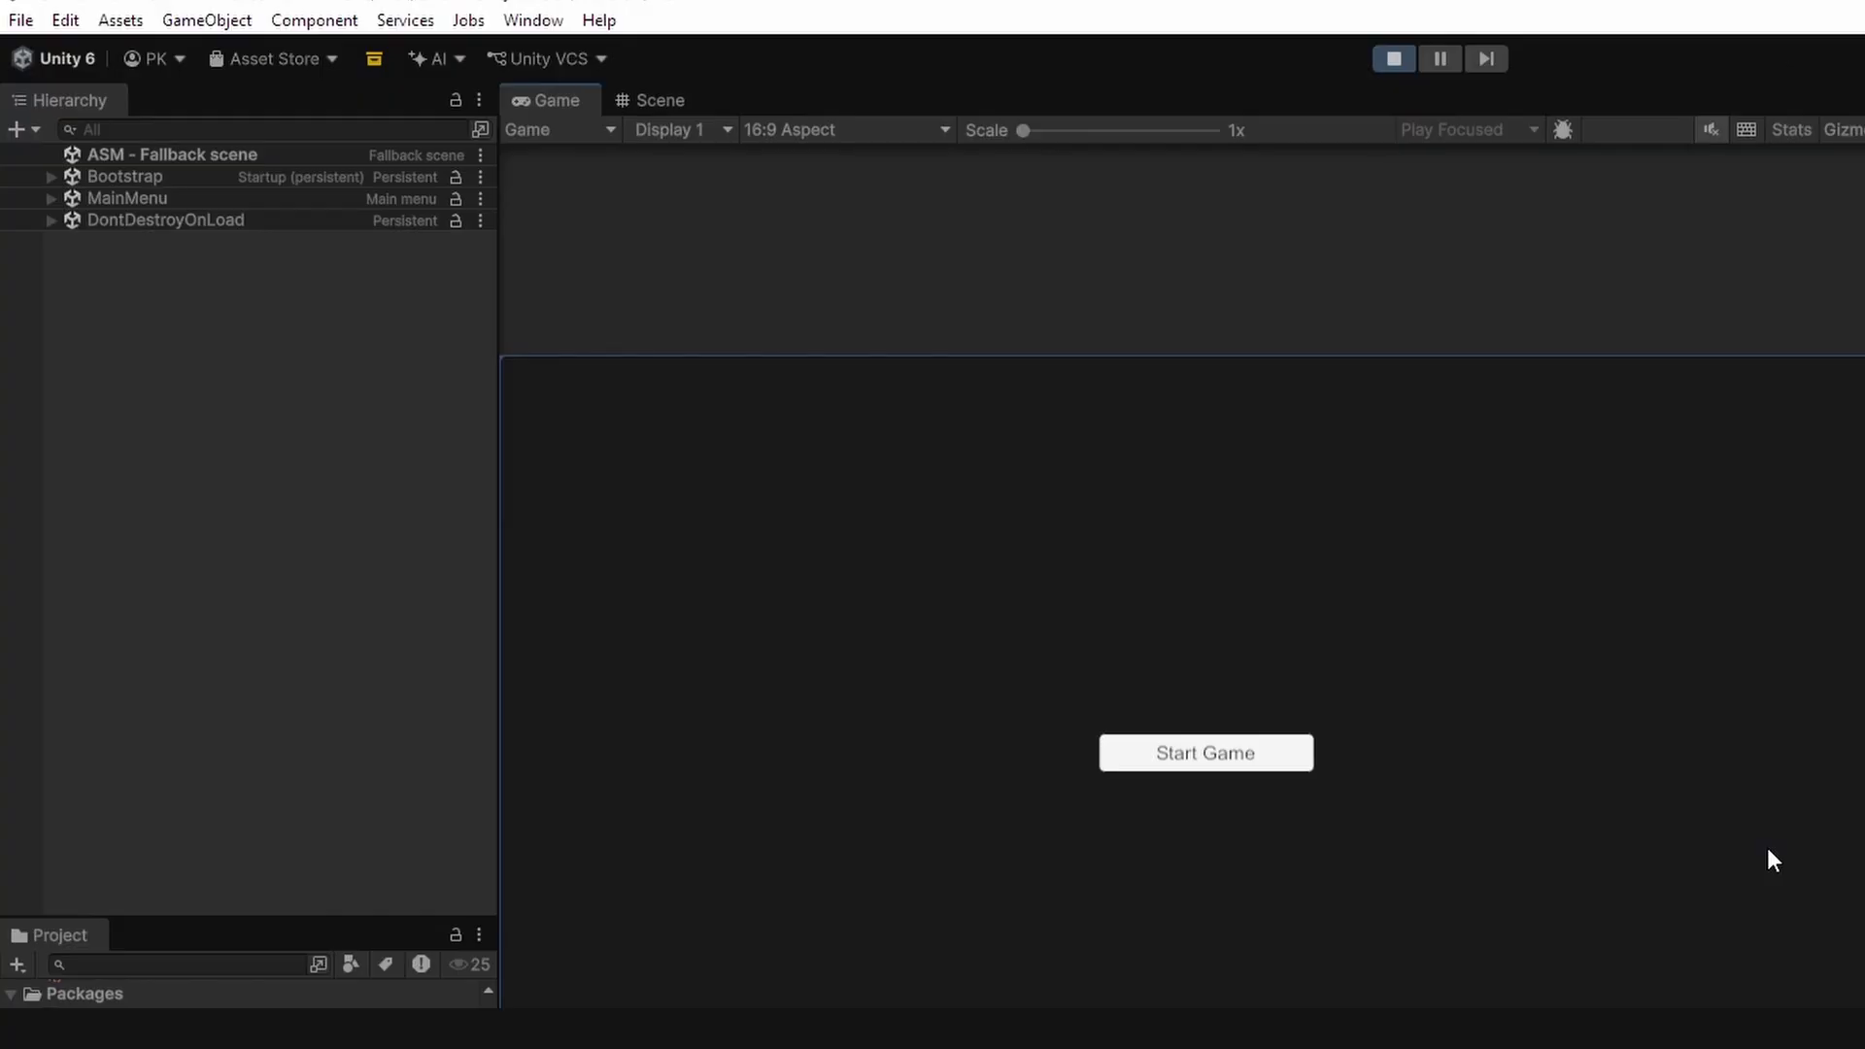
left_click(1181, 760)
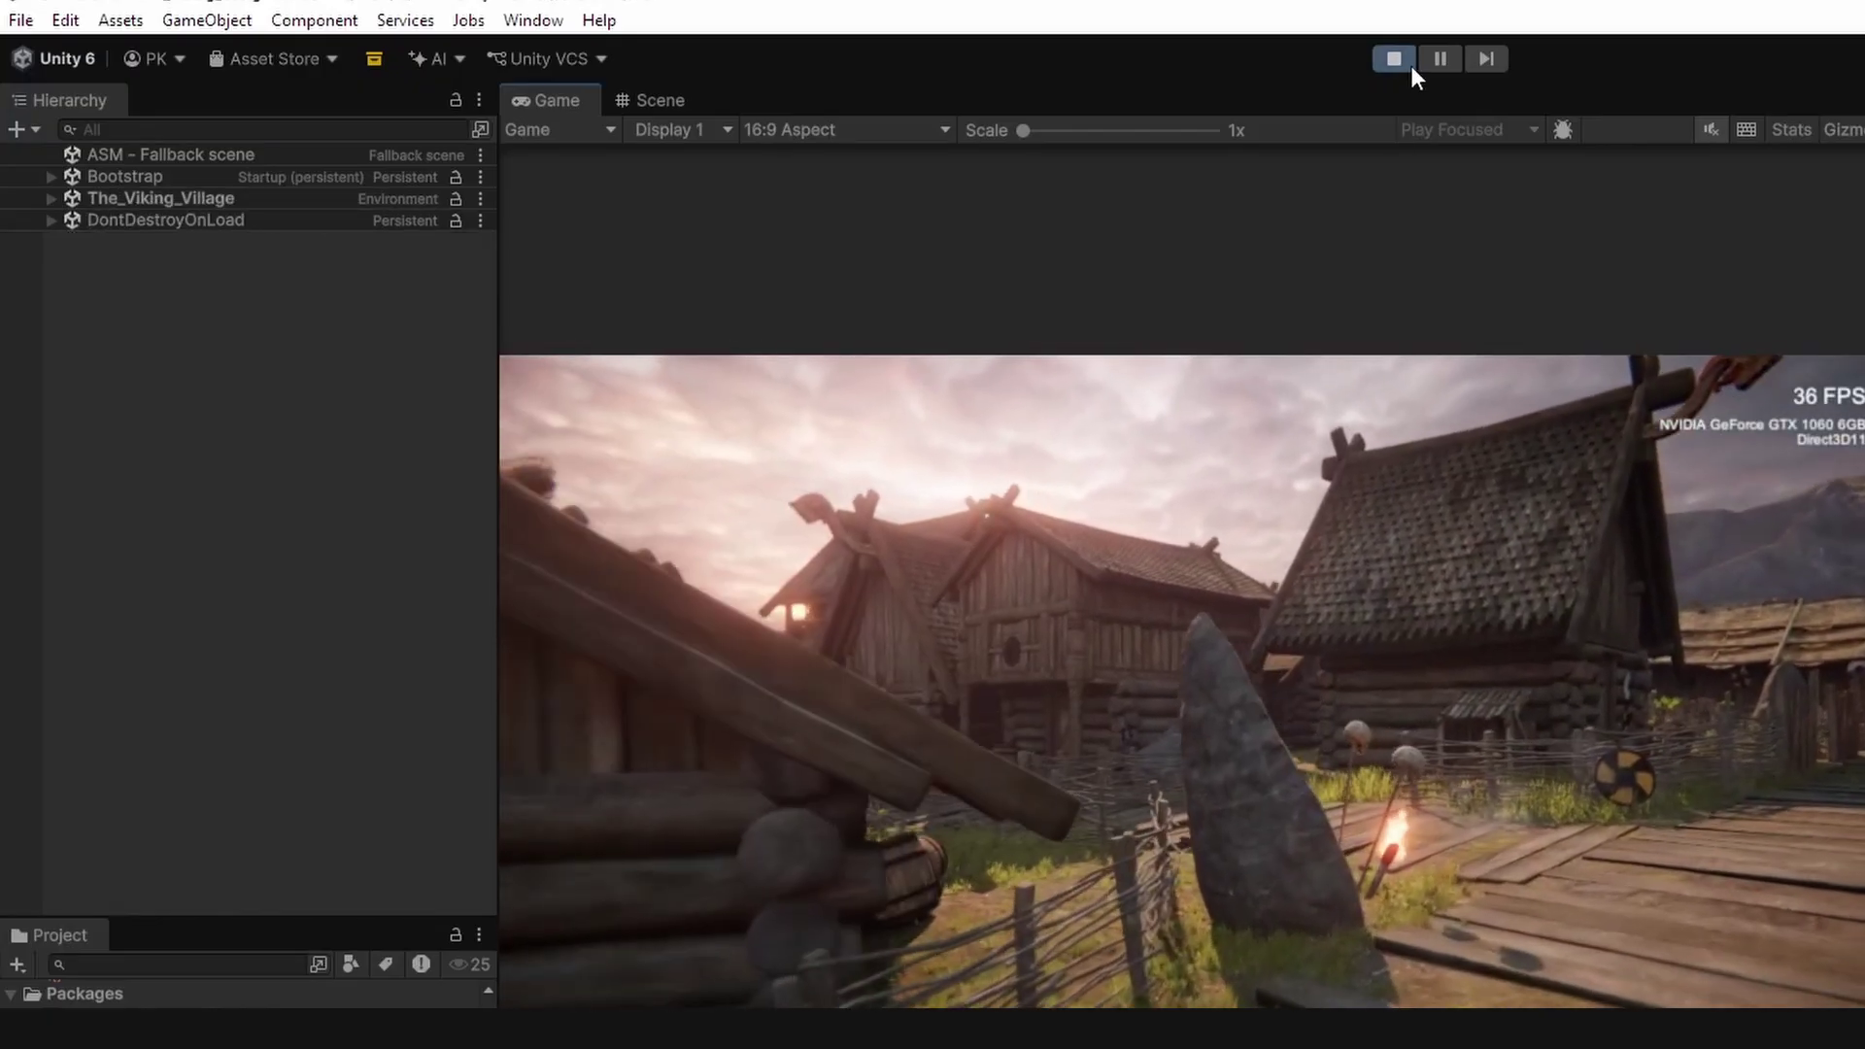
left_click(1412, 62)
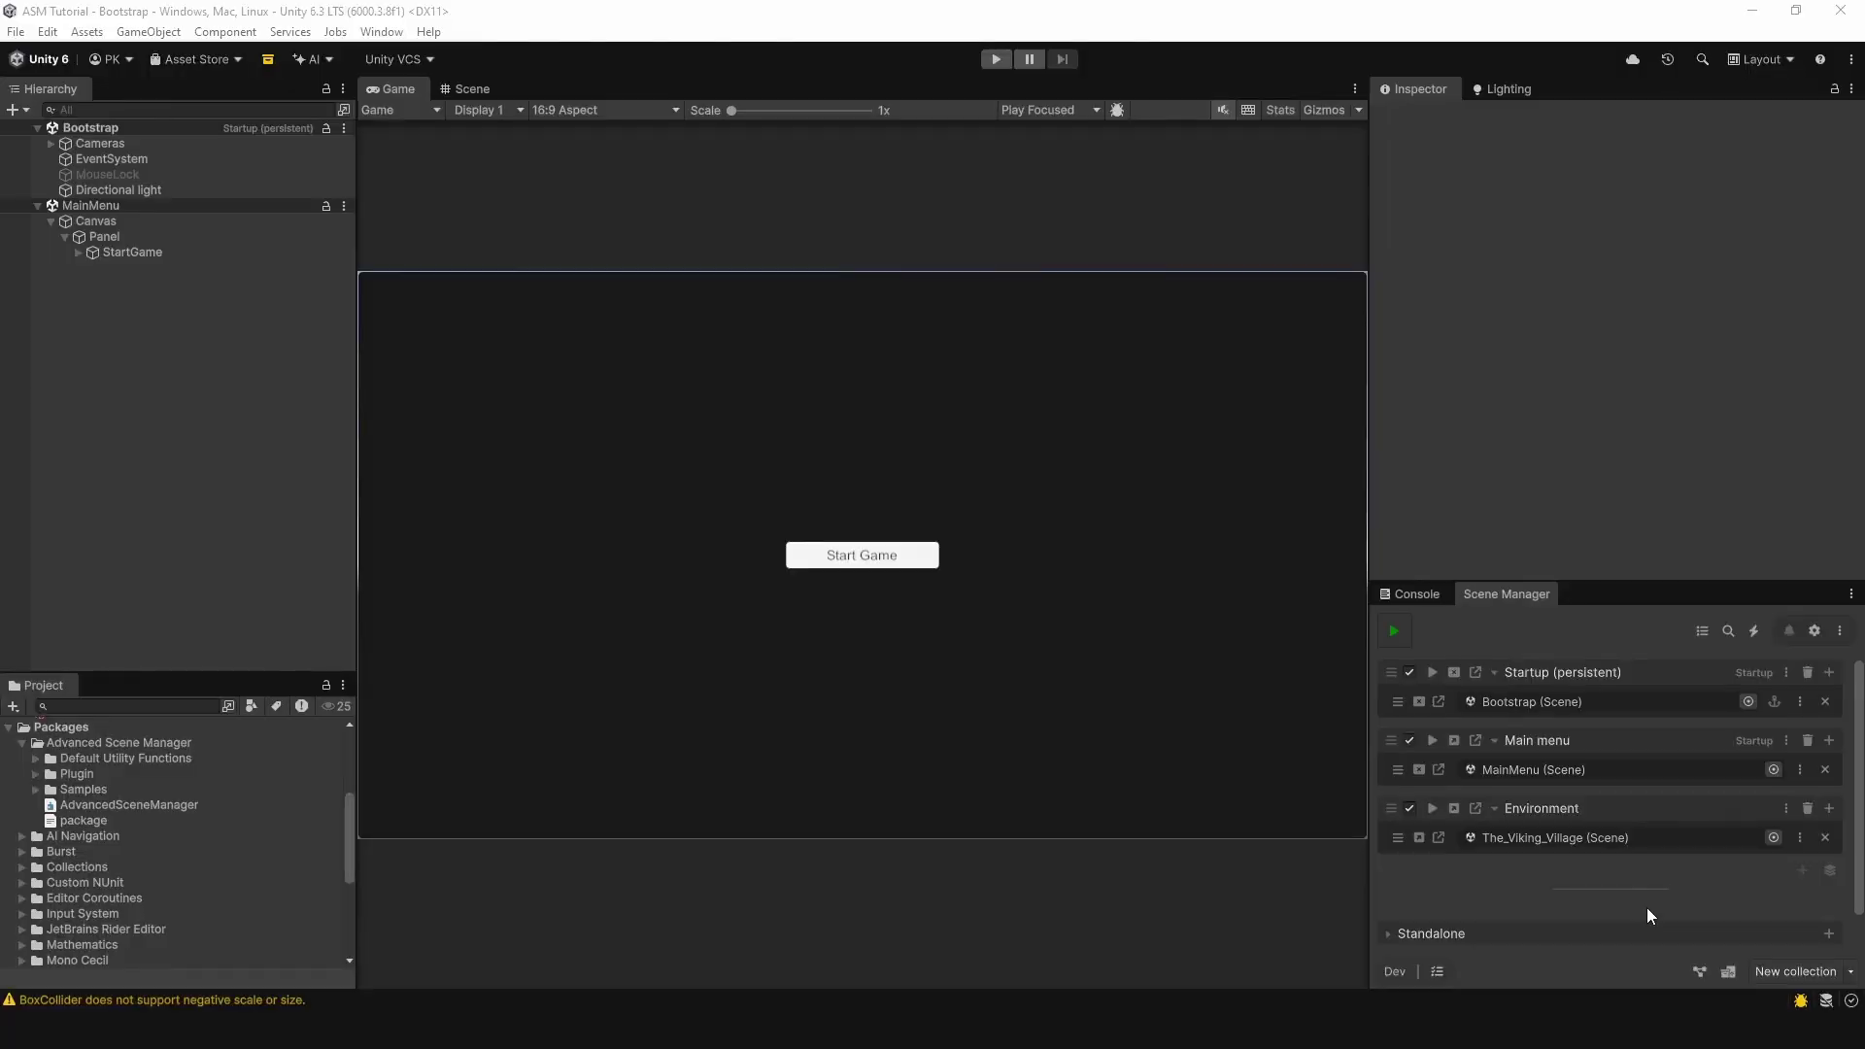
Step: Set the Main menu collection's active scene to MainMenu in its open options
left_click(1785, 741)
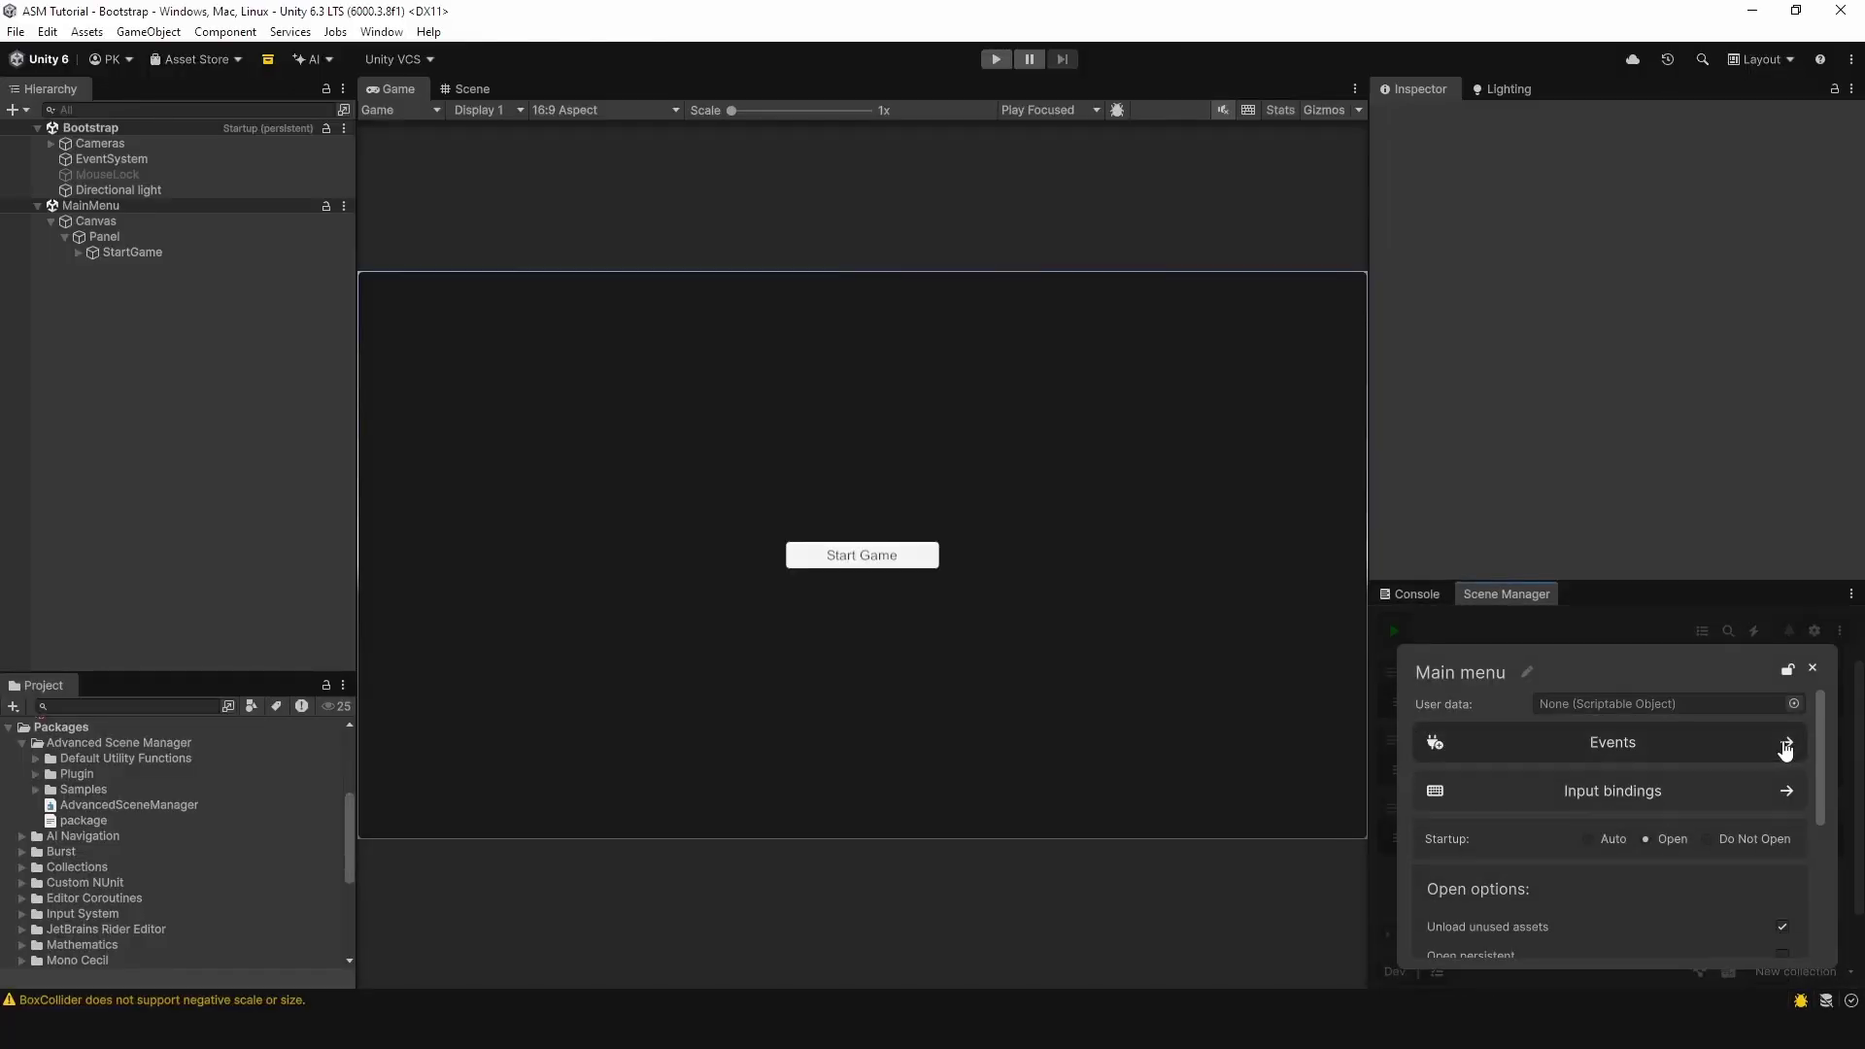
scroll(1738, 799, "down", 1)
scroll(1731, 796, "down", 2)
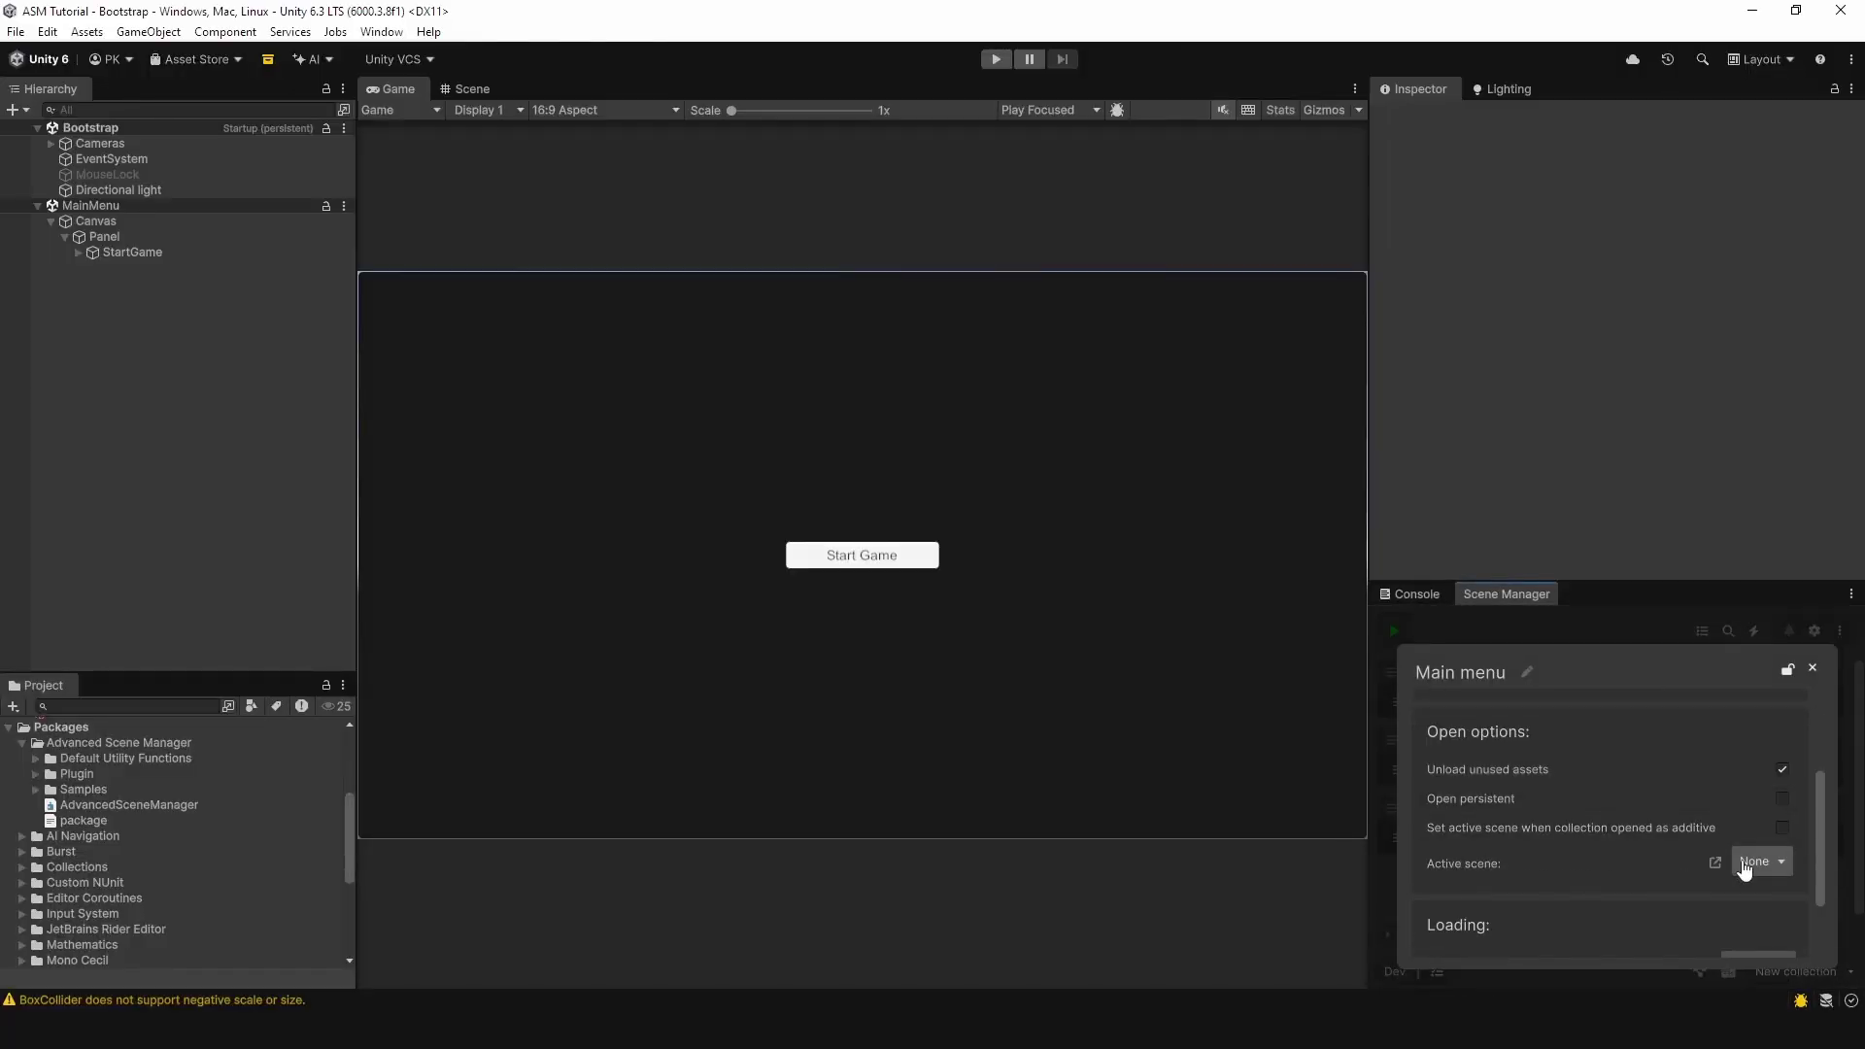
left_click(1753, 863)
left_click(1763, 913)
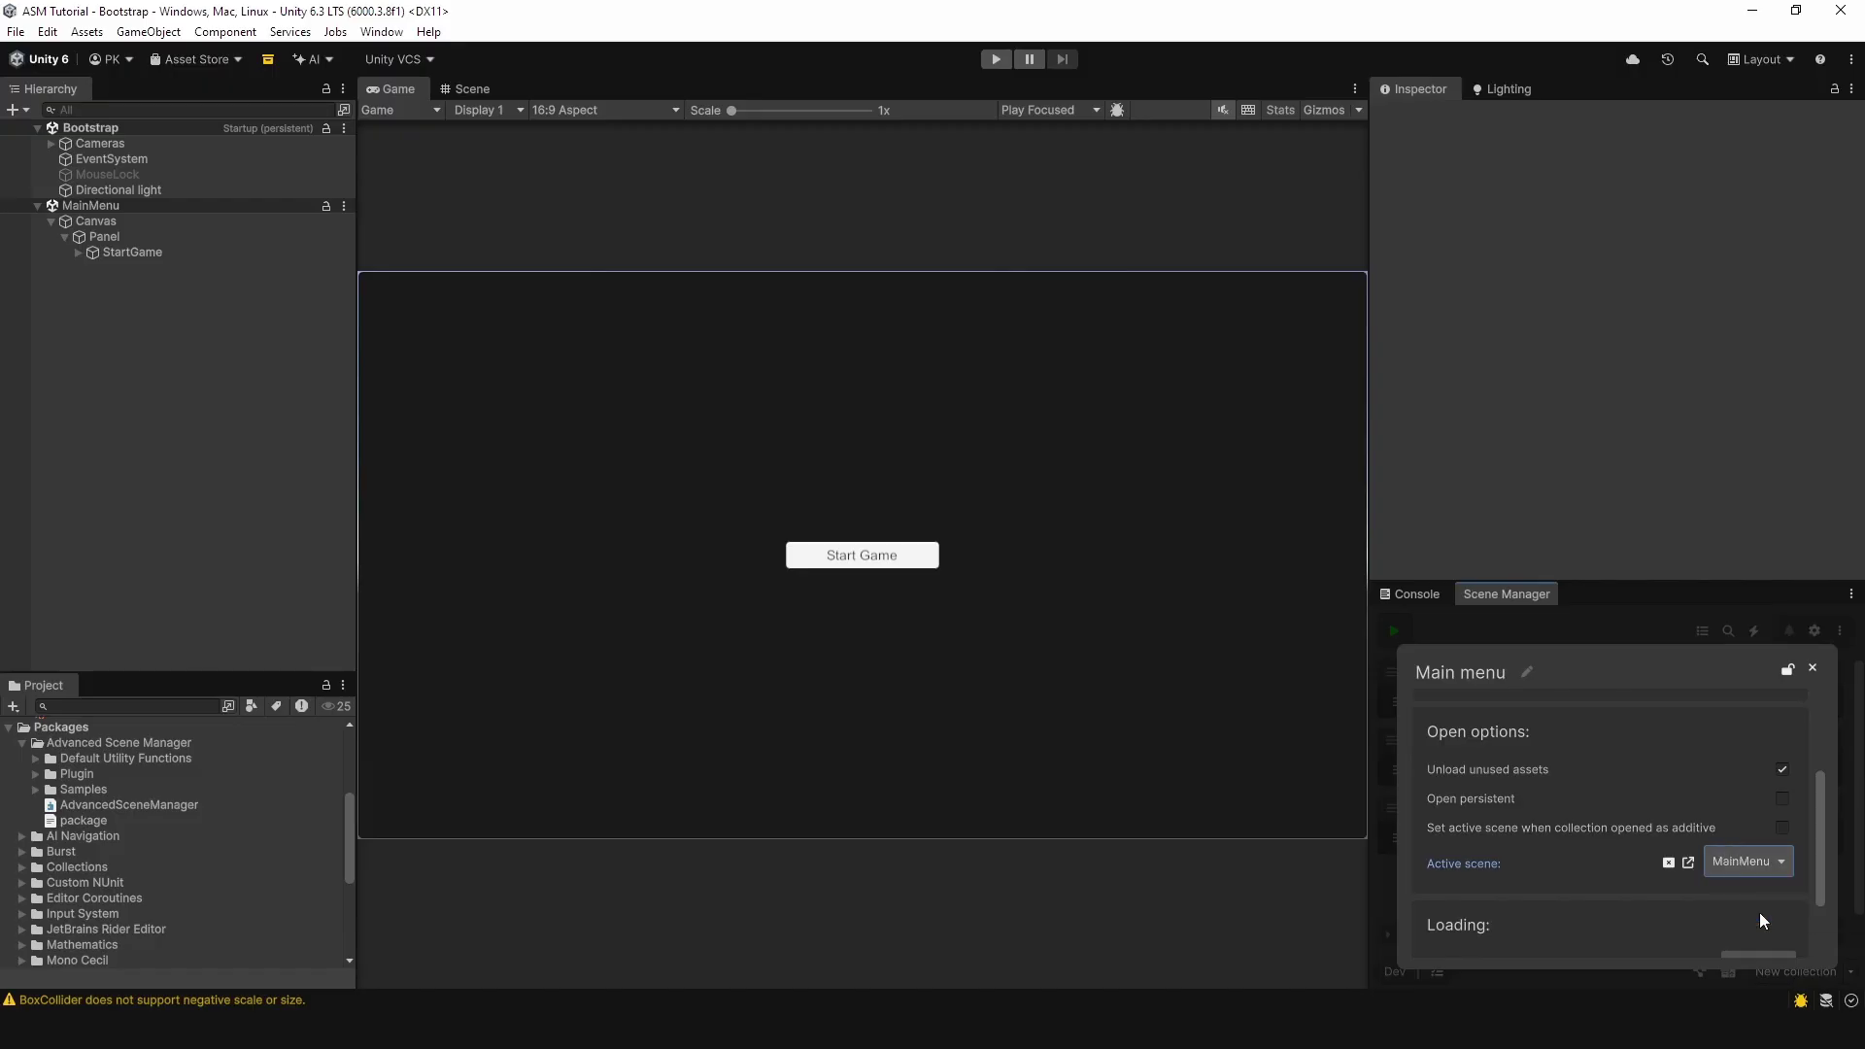
left_click(1639, 627)
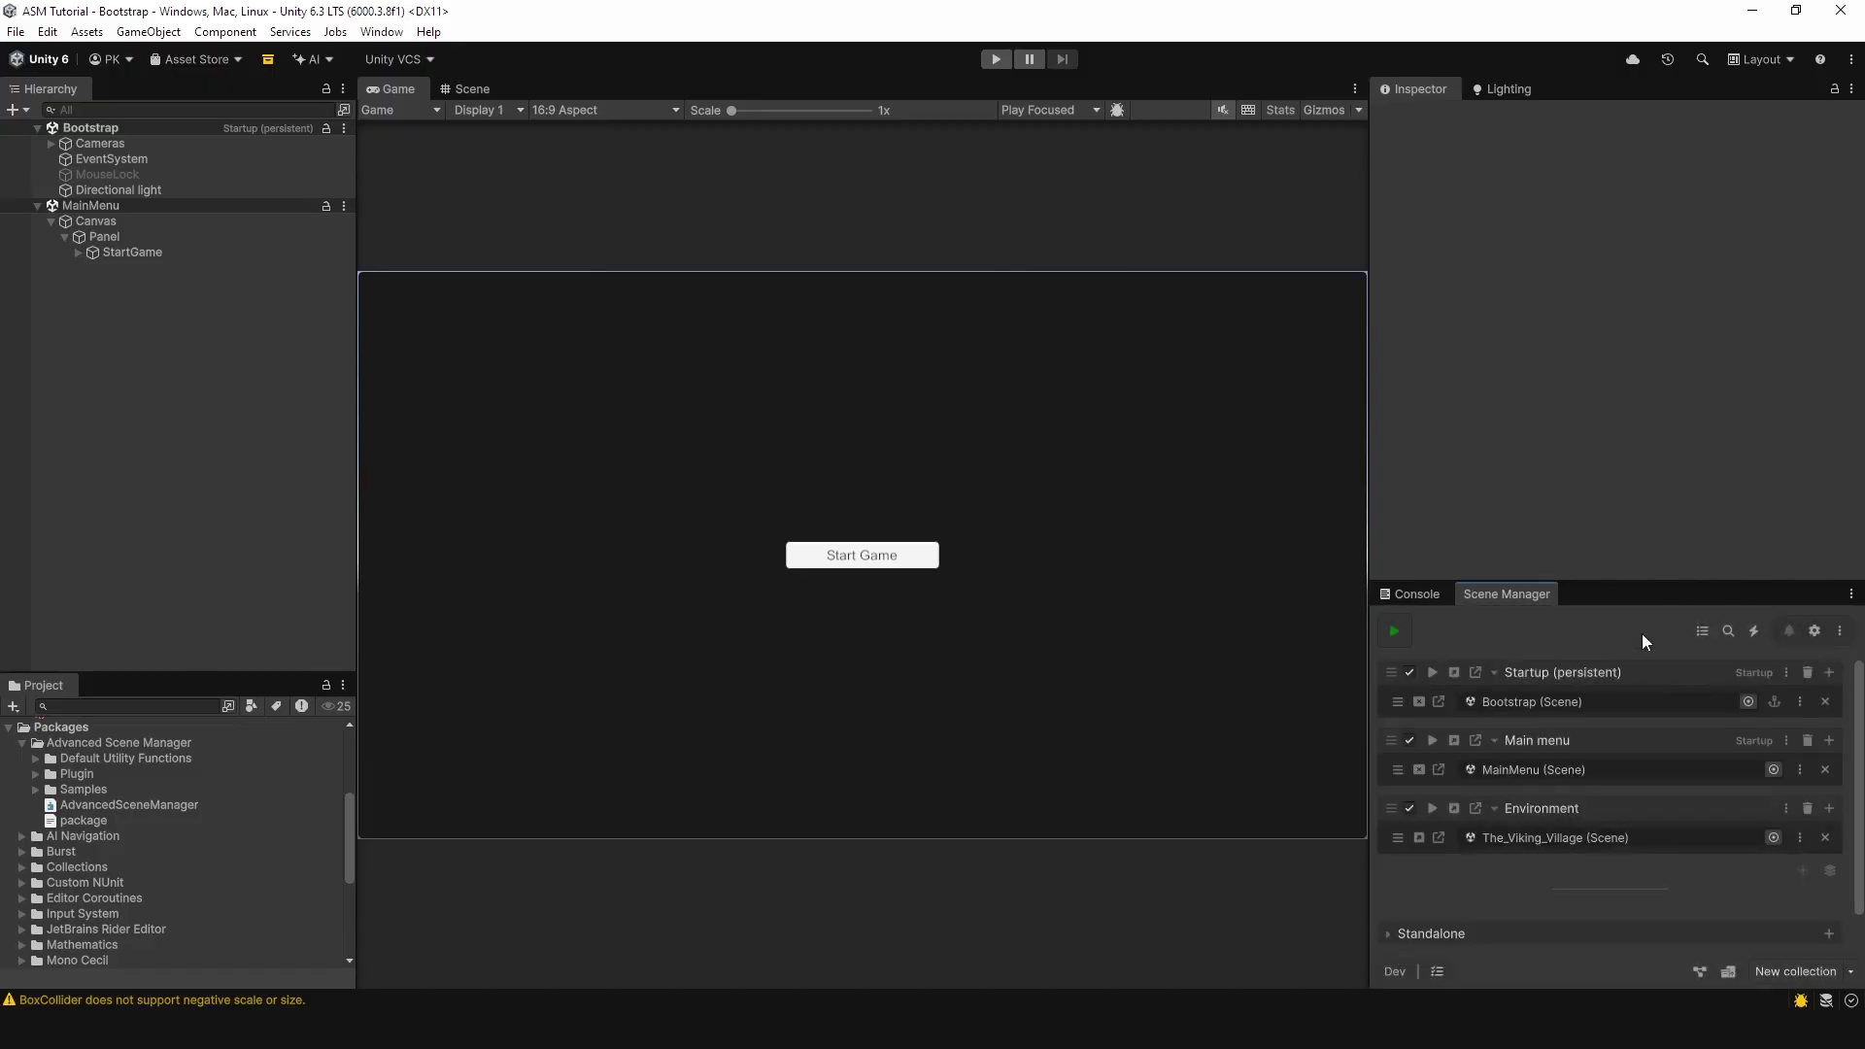
Step: Set the Environment collection's active scene to The_Viking_Village in its open options
left_click(1786, 810)
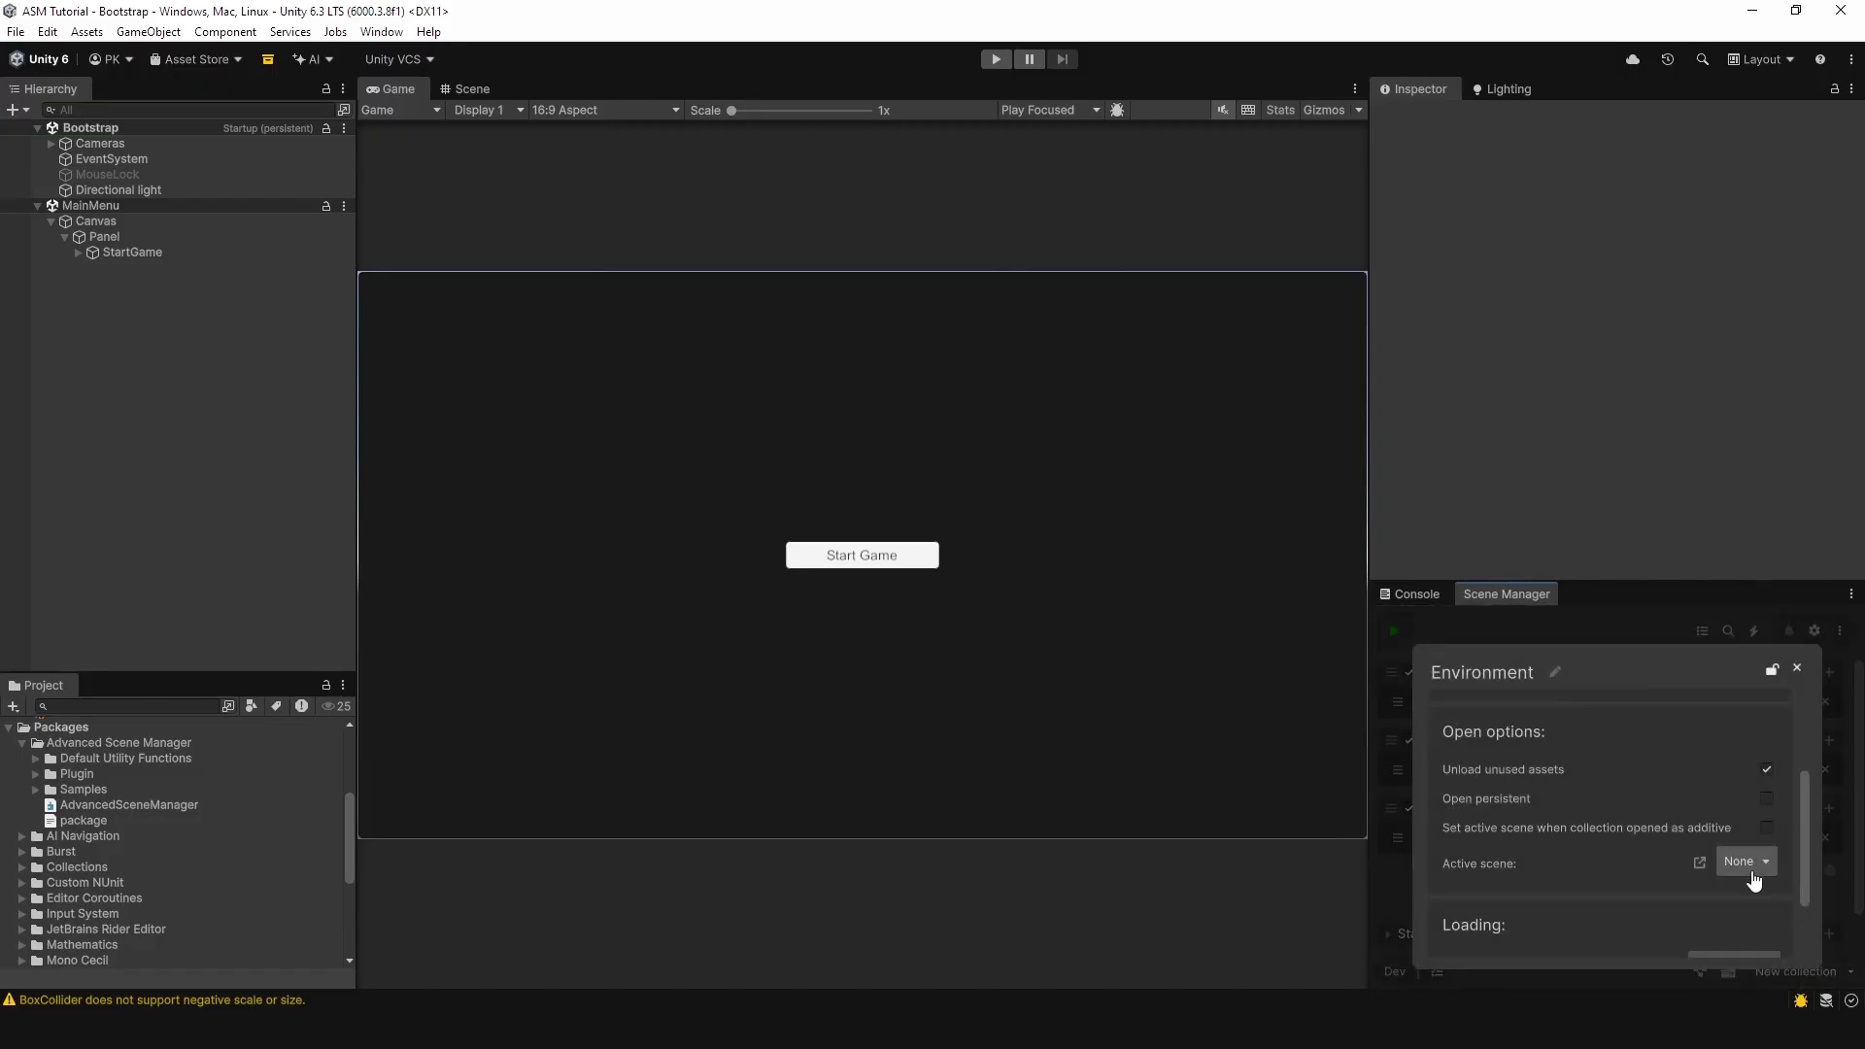
left_click(1753, 874)
left_click(1756, 909)
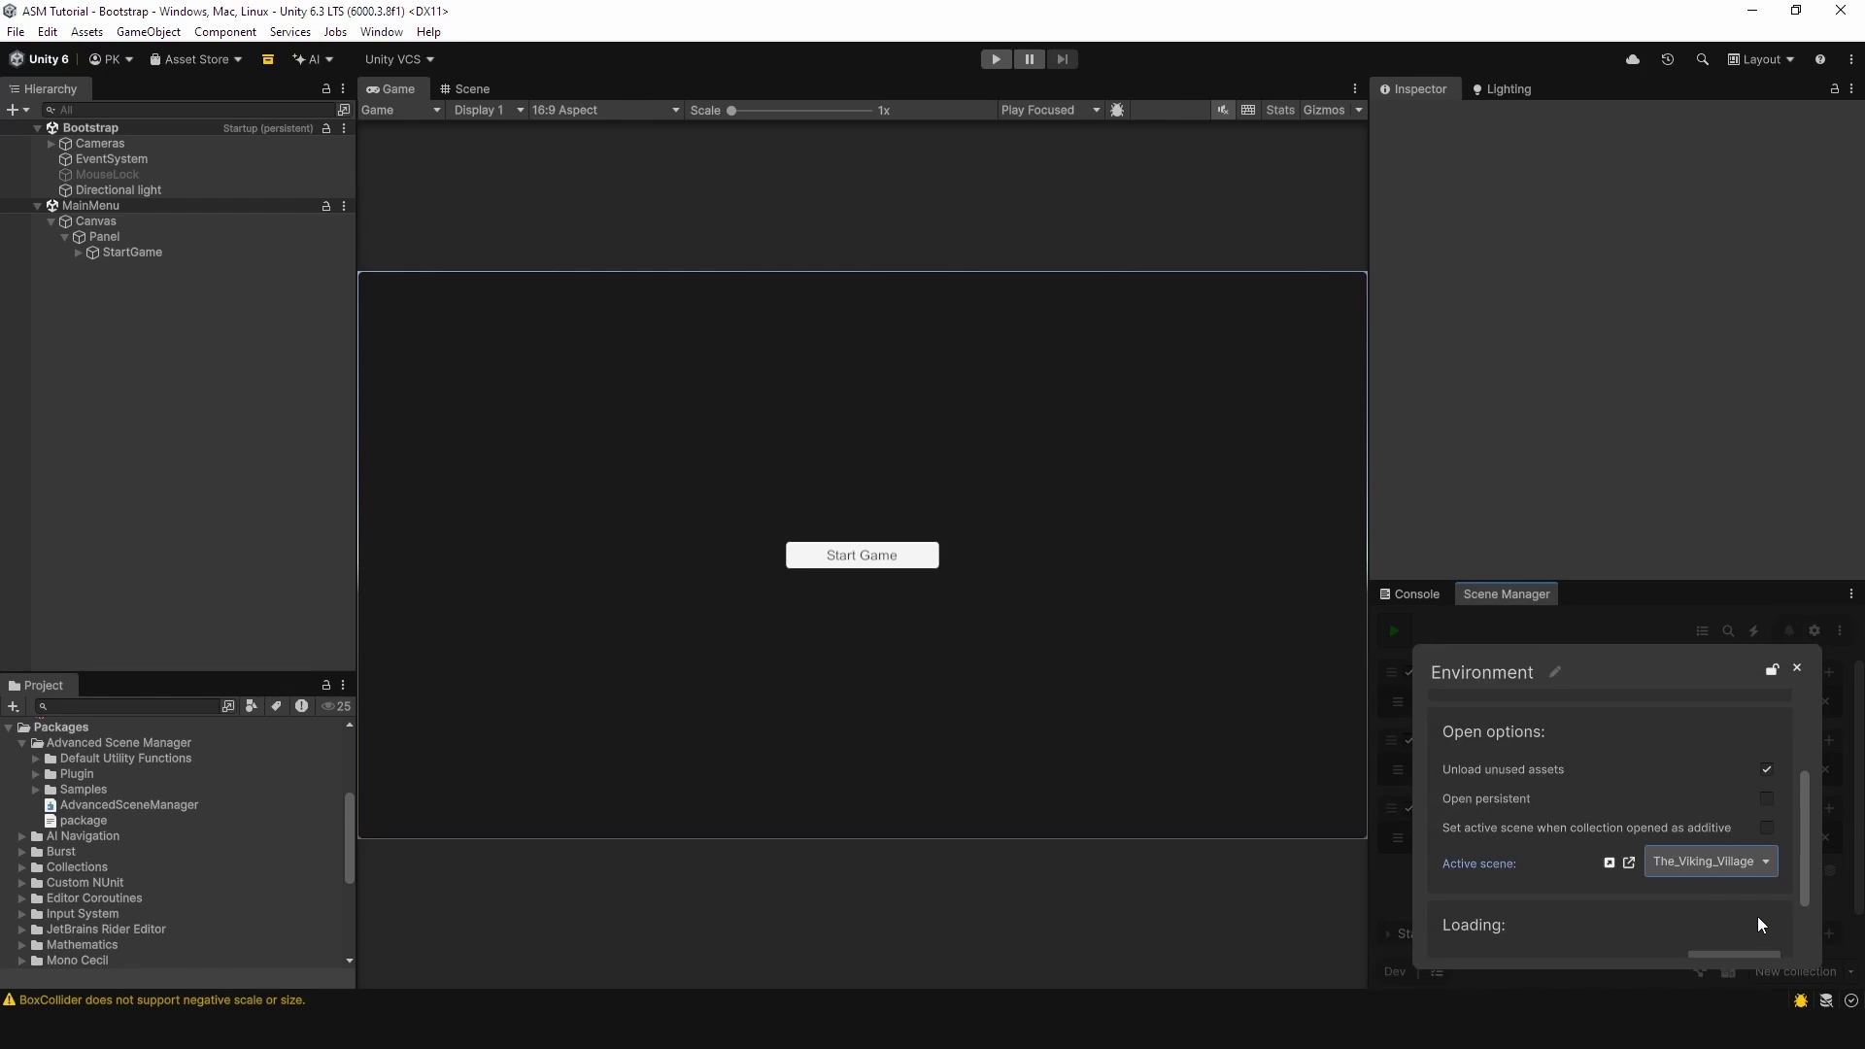
left_click(1669, 625)
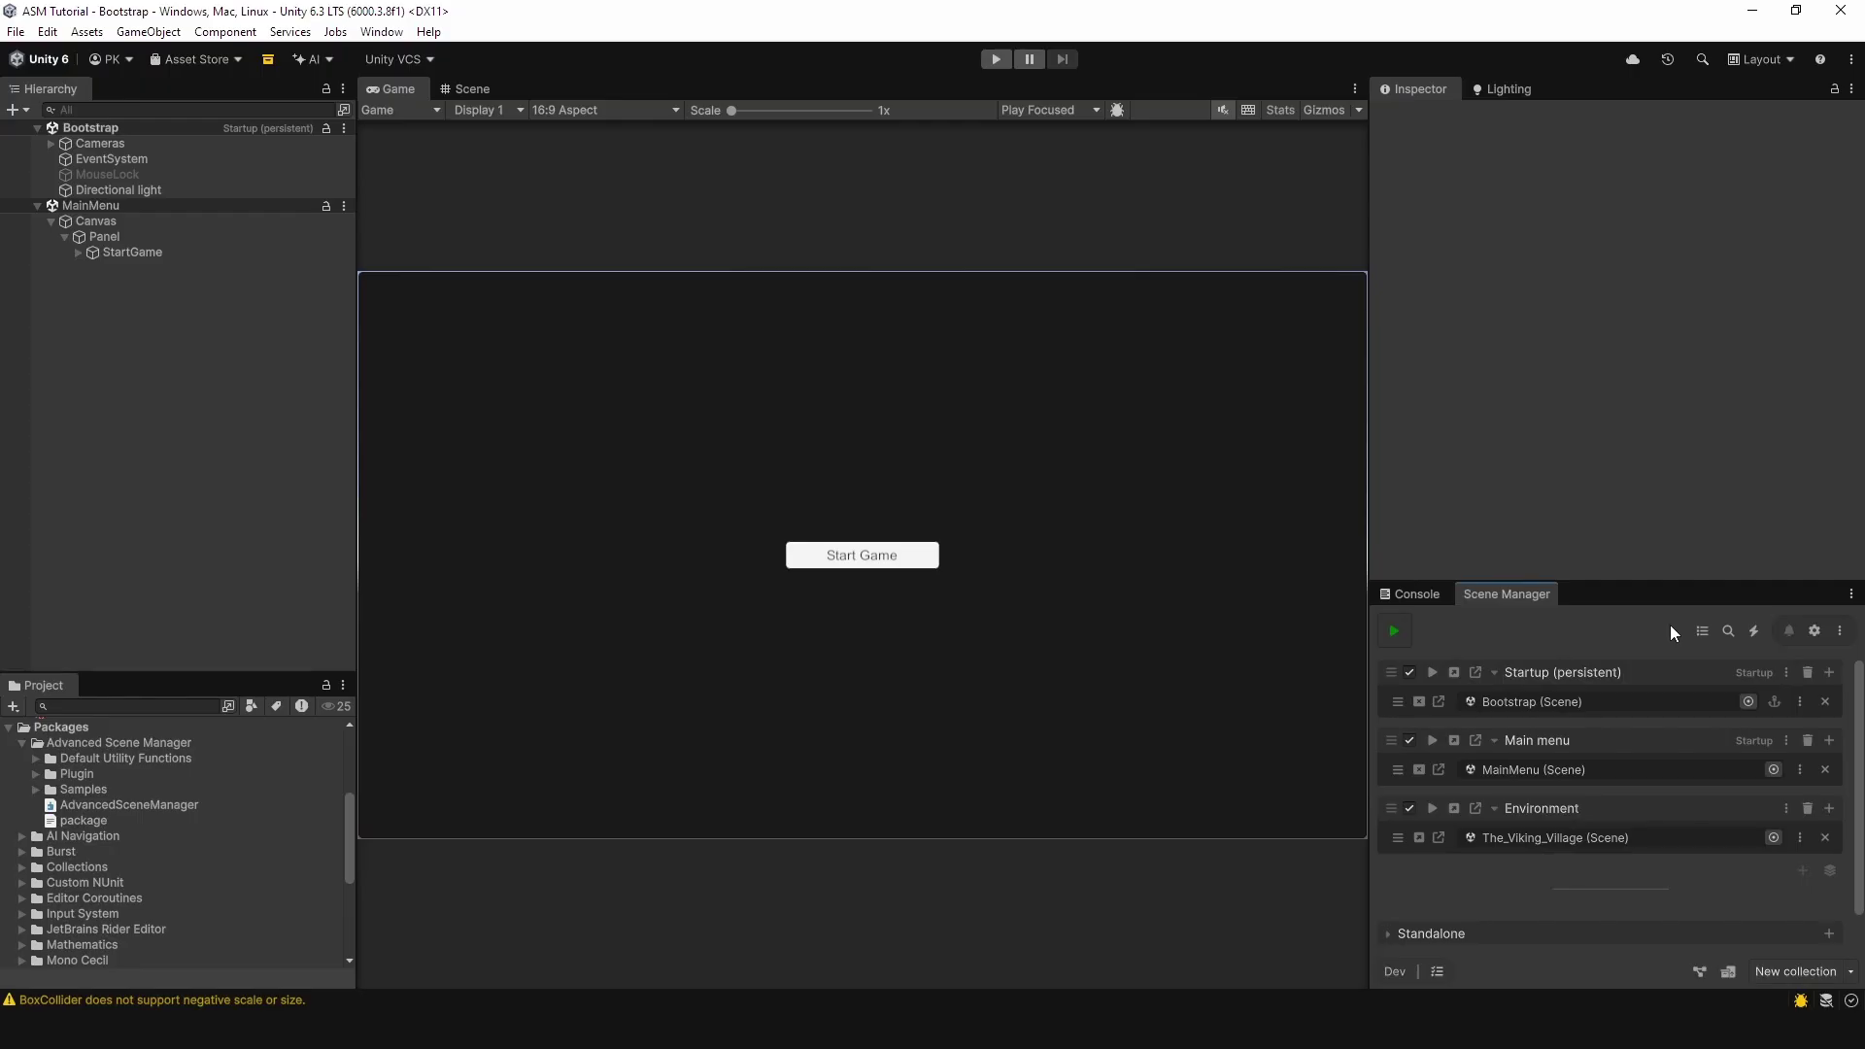
Step: Run the project through ASM again, use Start Game to check which scene becomes active, and stop play mode
left_click(1393, 631)
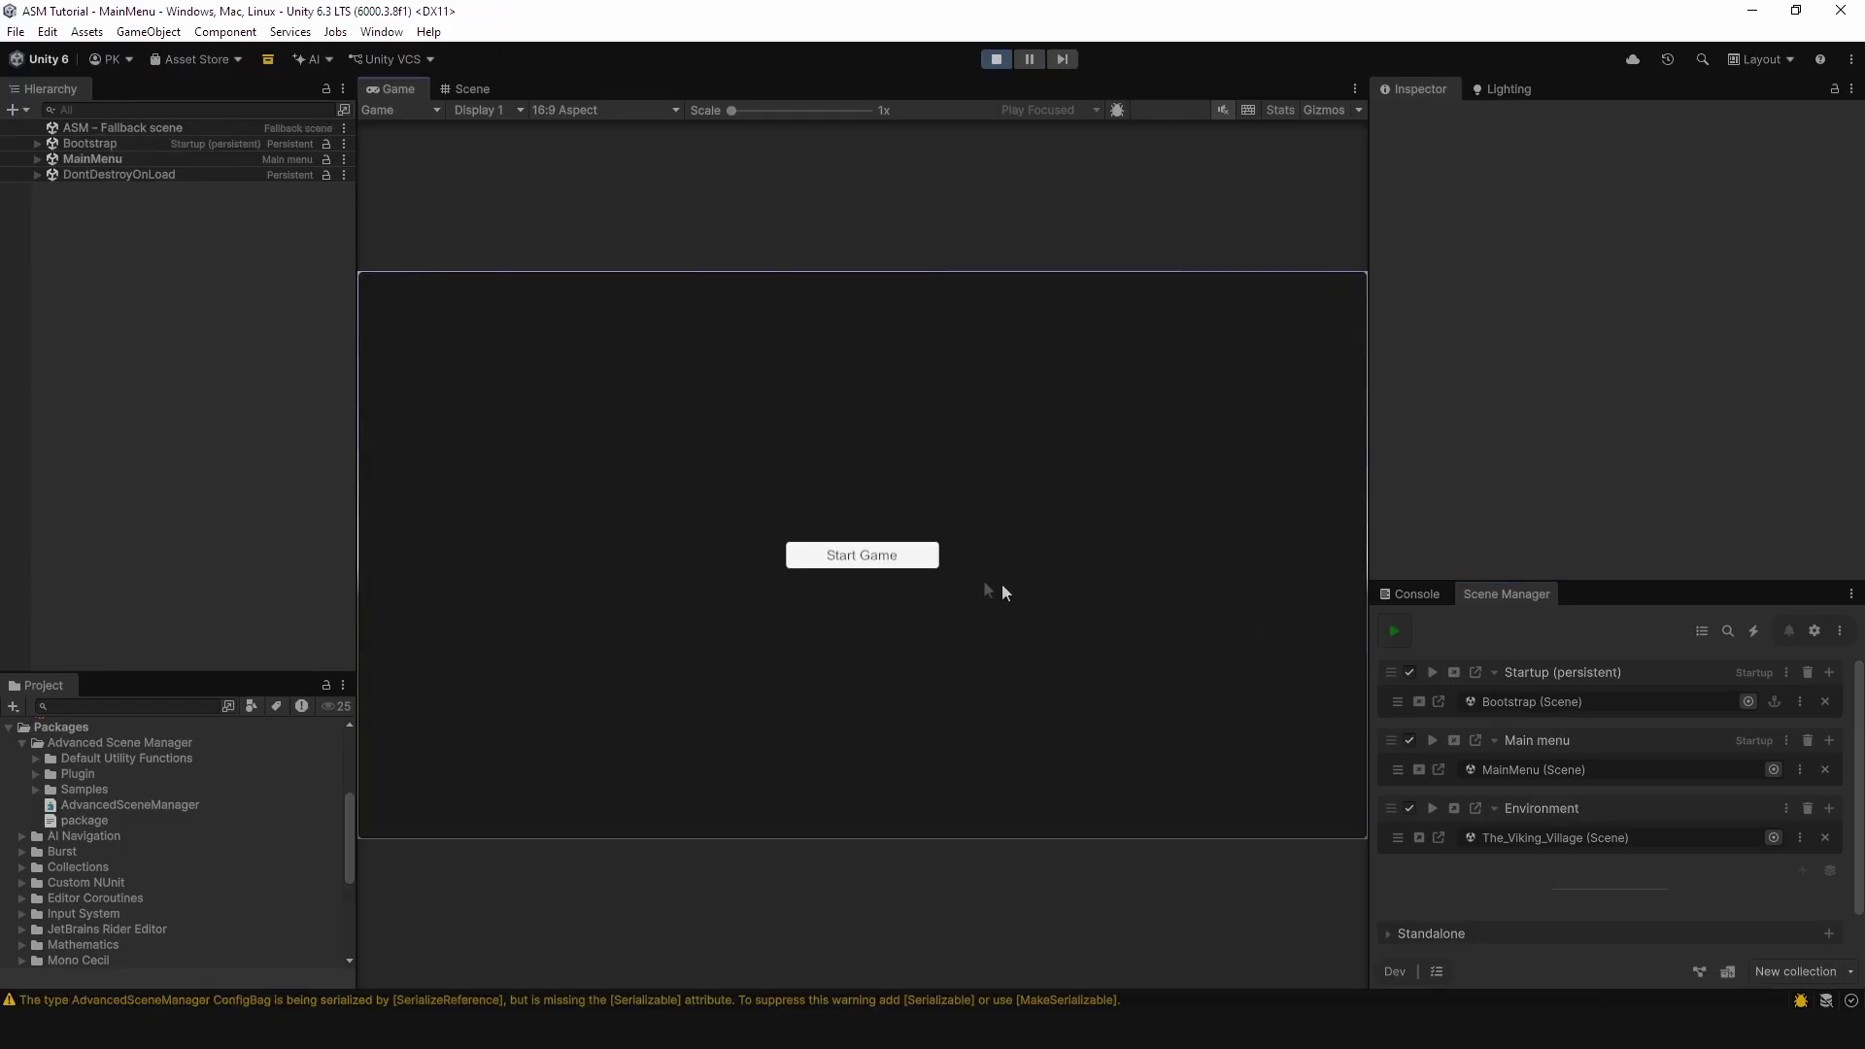
left_click(900, 558)
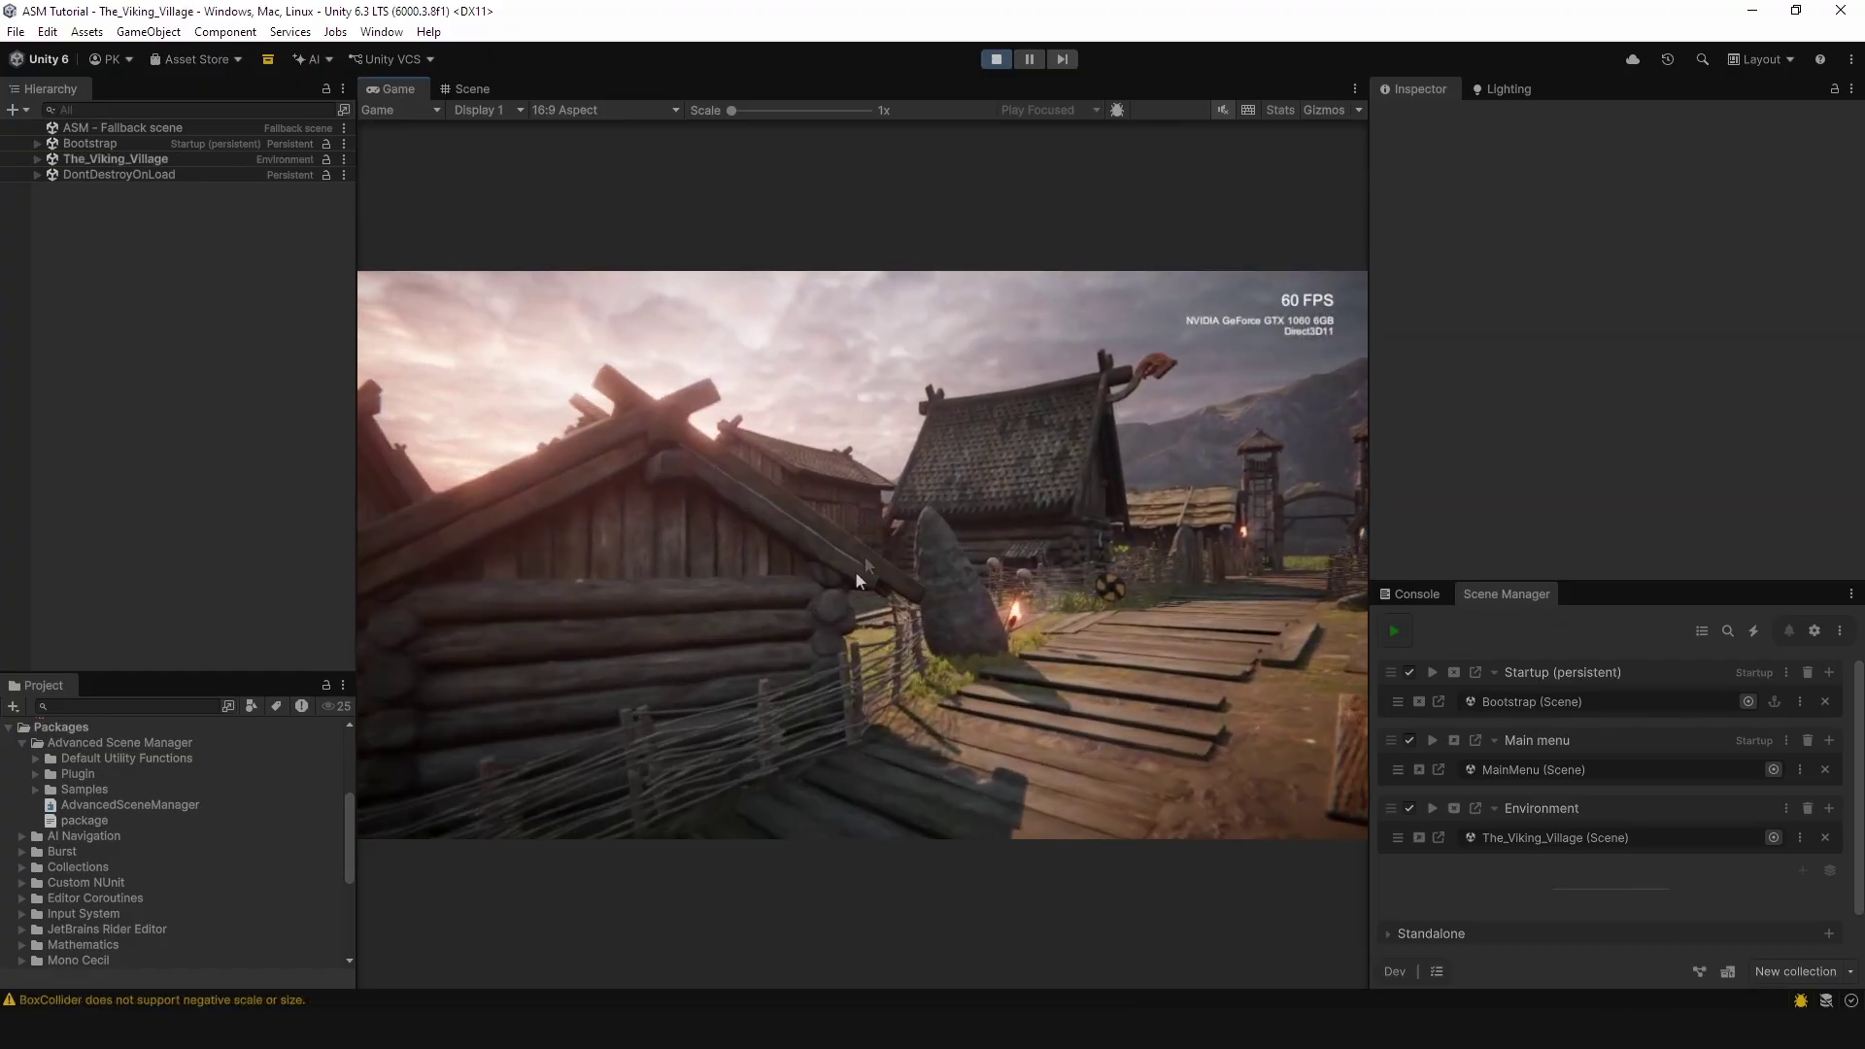
left_click(988, 59)
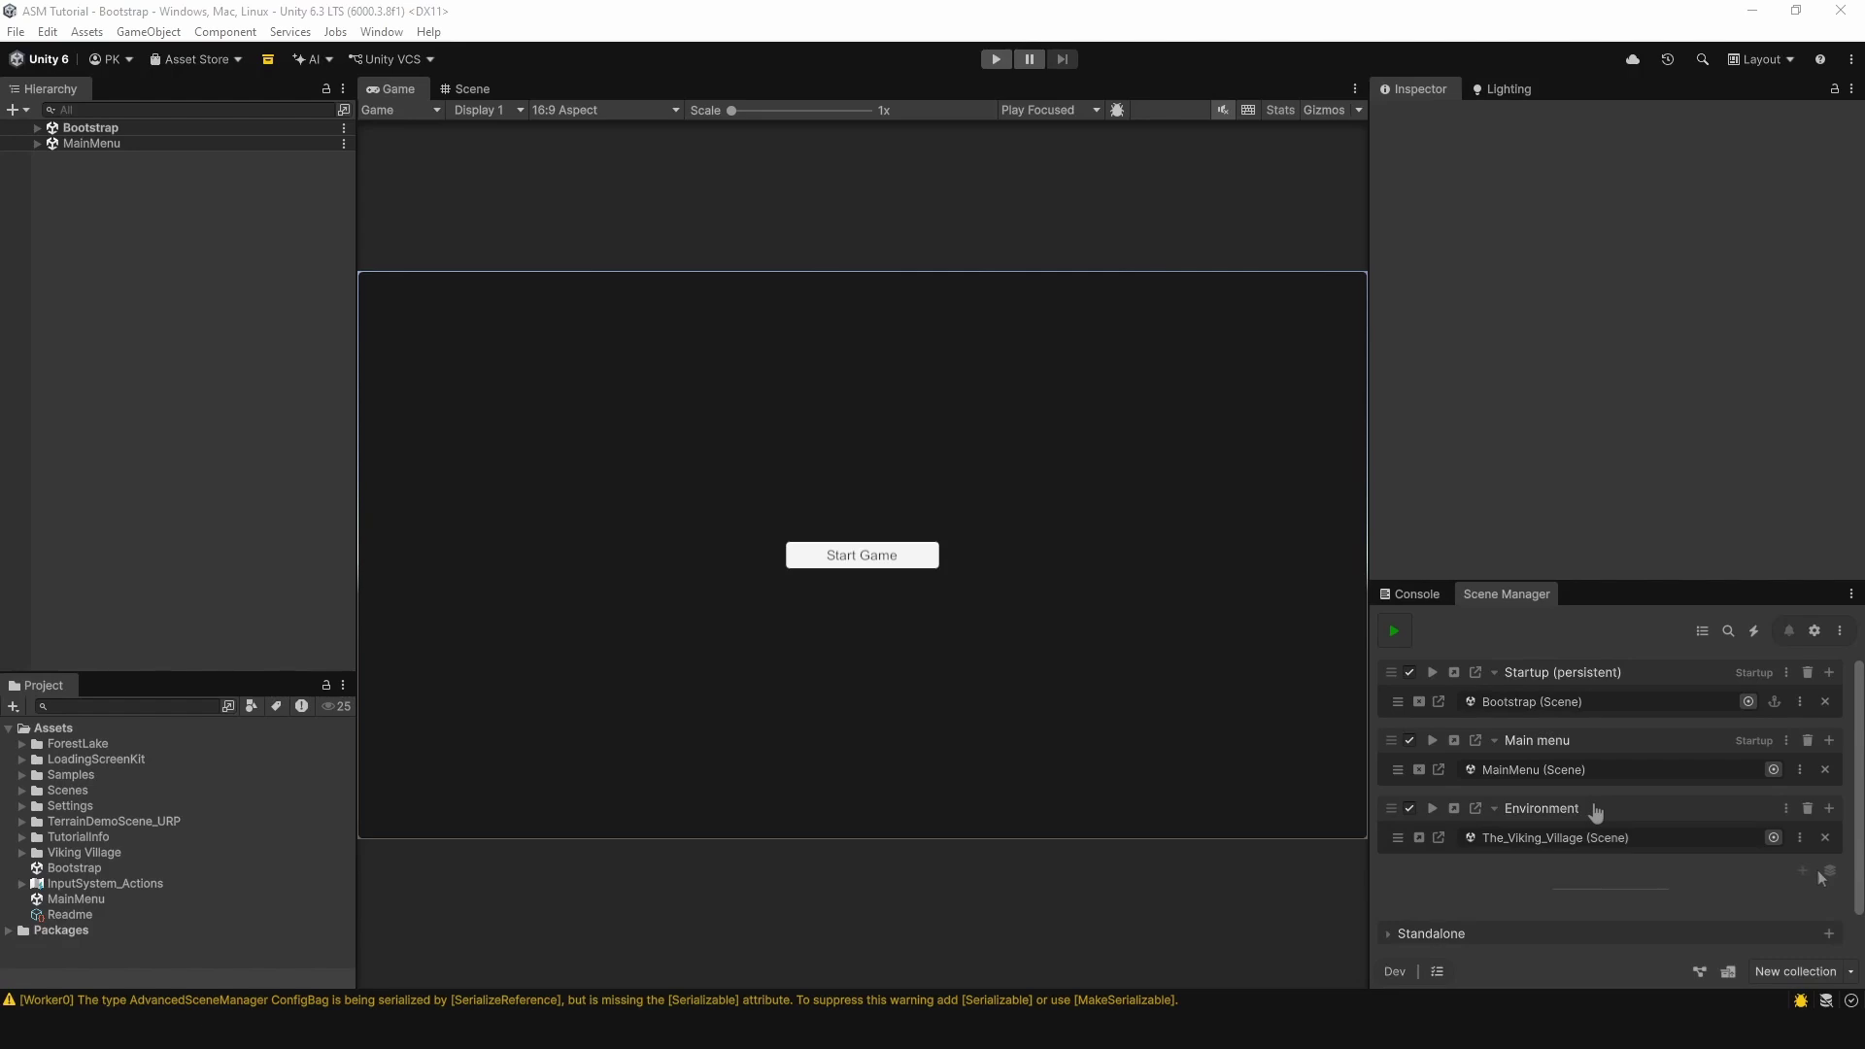
Step: Open Build Profiles and examine the shared Scene List
left_click(15, 31)
left_click(58, 290)
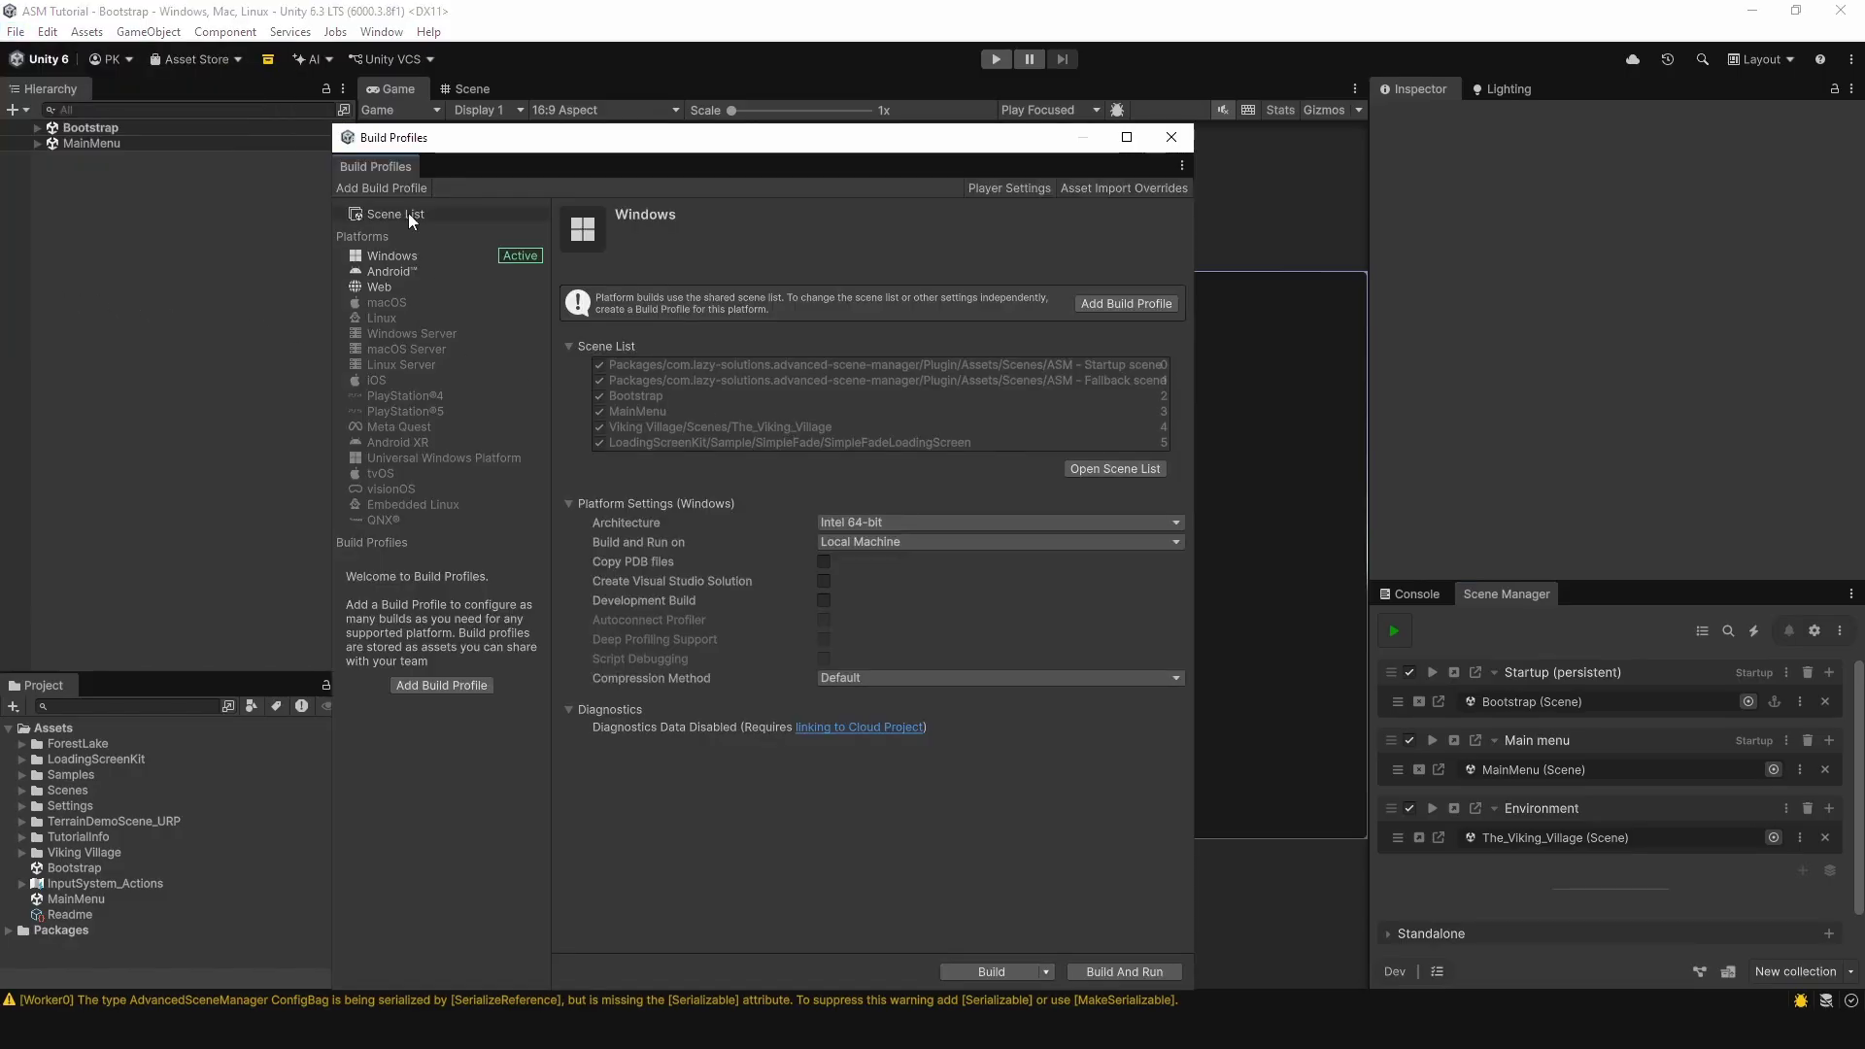
left_click(408, 215)
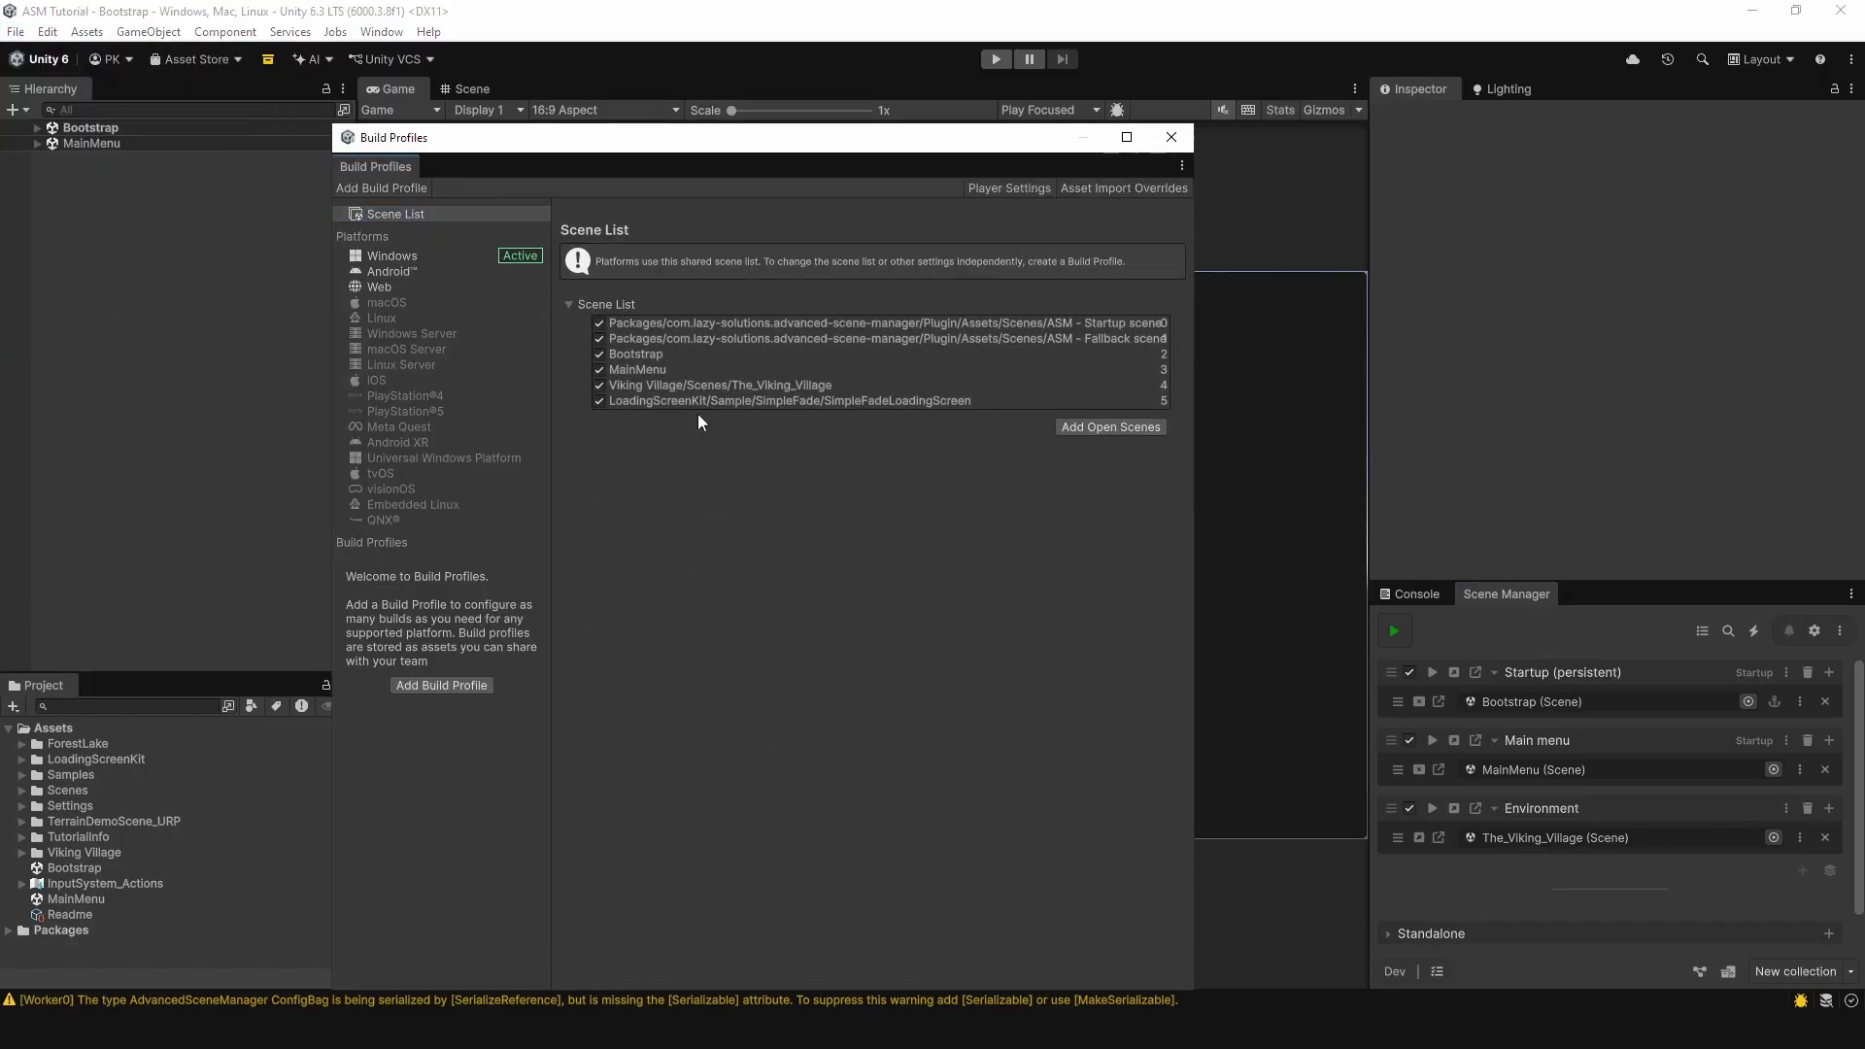
Step: Add a new collection containing a newly created scene named asd, and check for it in the build Scene List
left_click(1801, 871)
left_click(1827, 878)
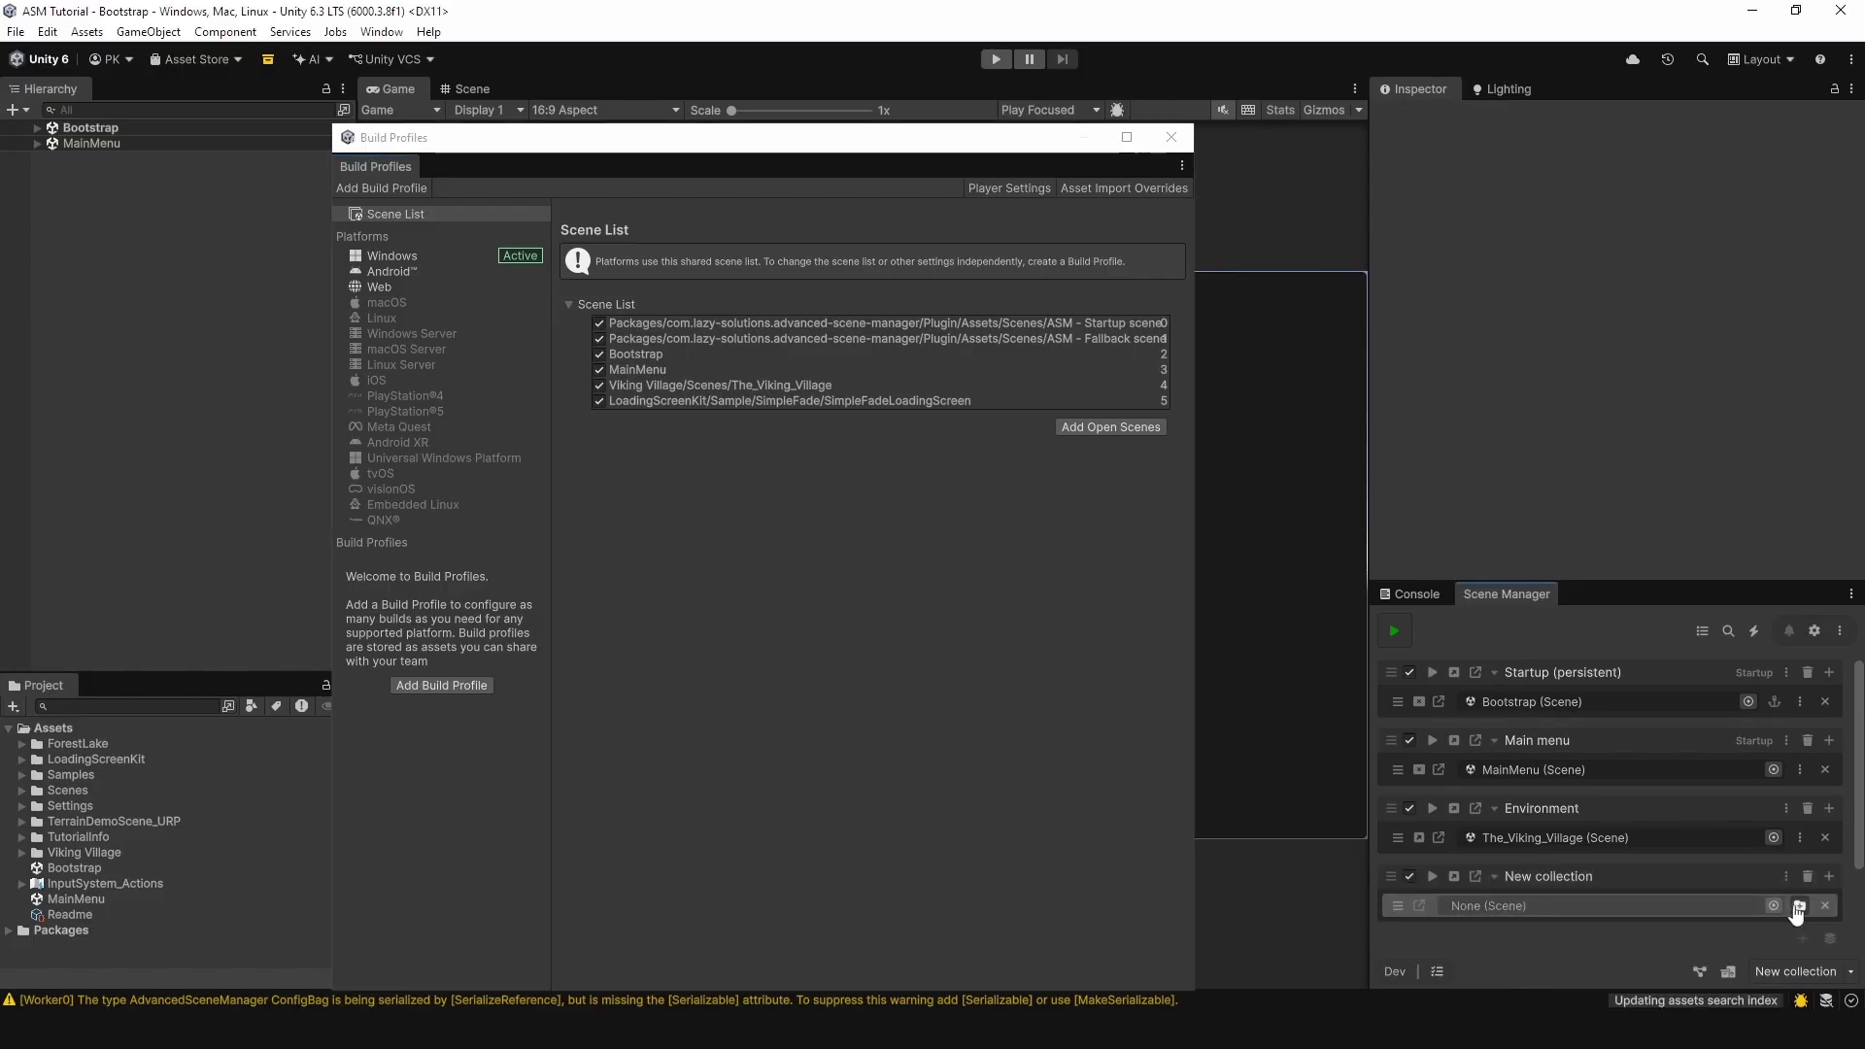
left_click(1798, 905)
type("asd")
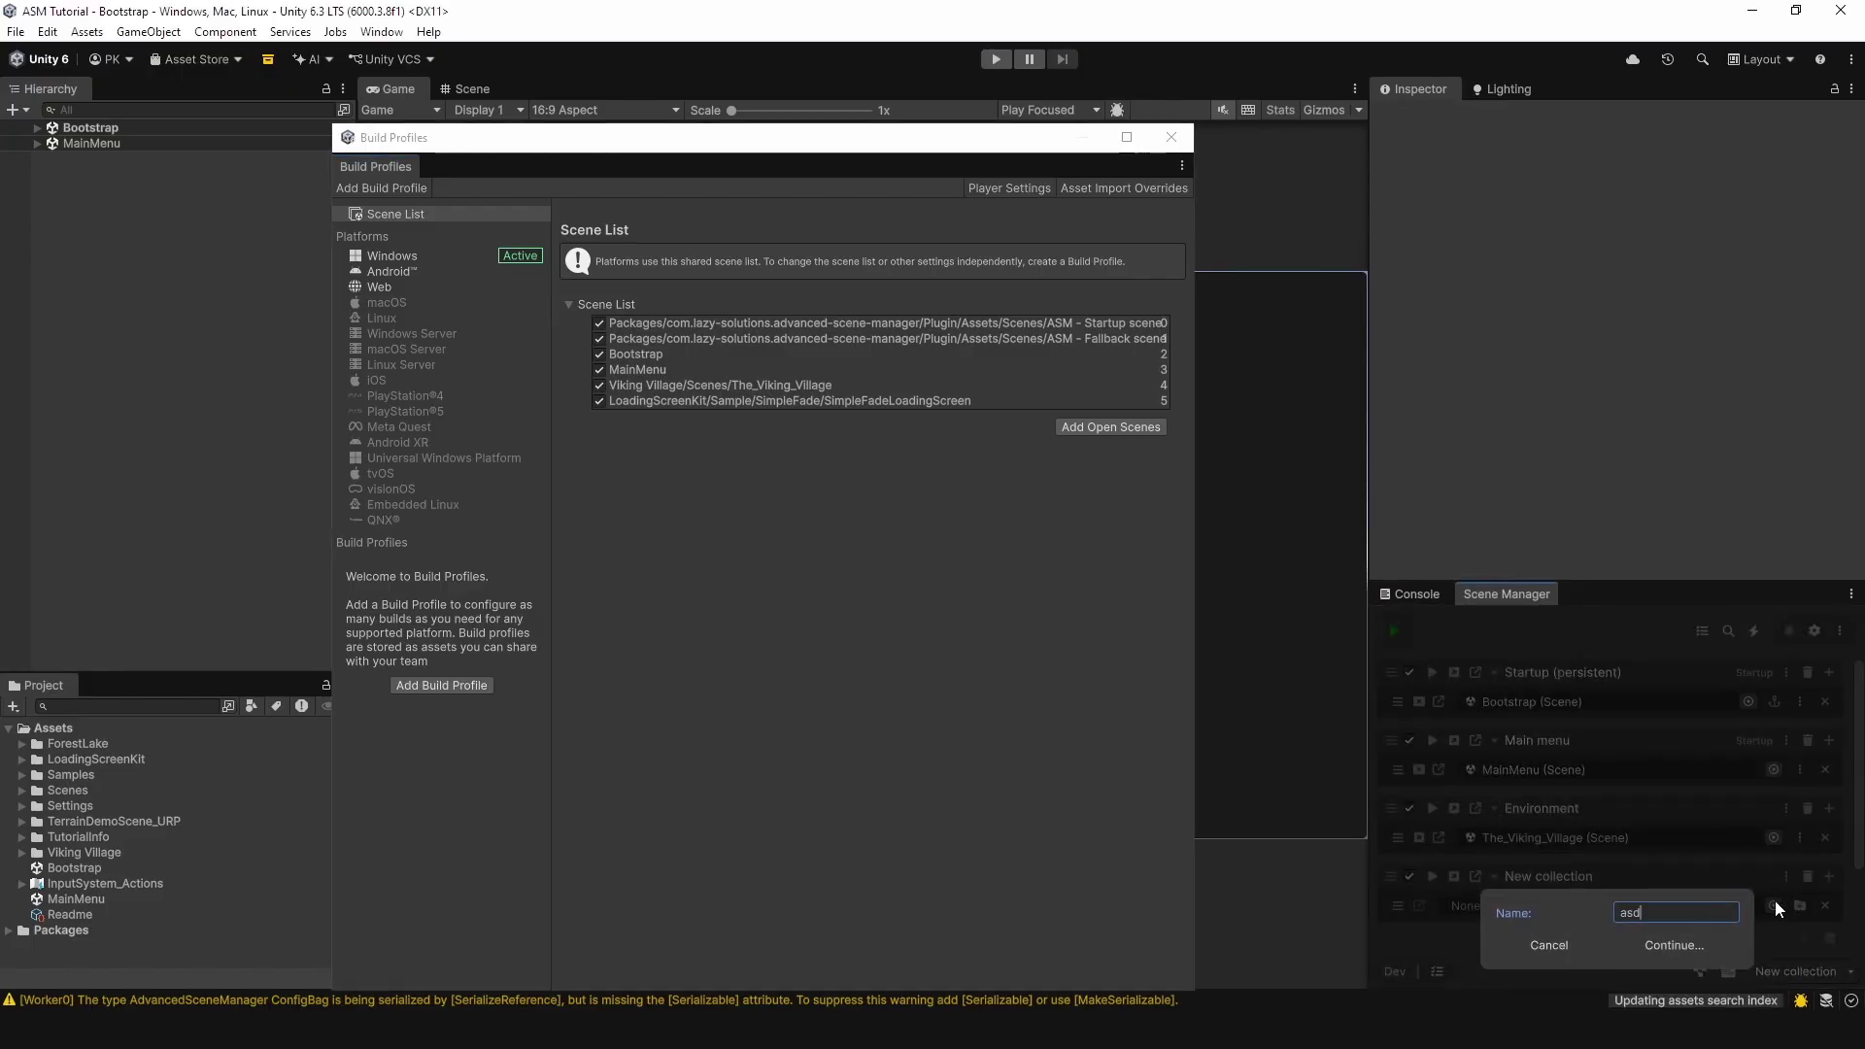
key("Return")
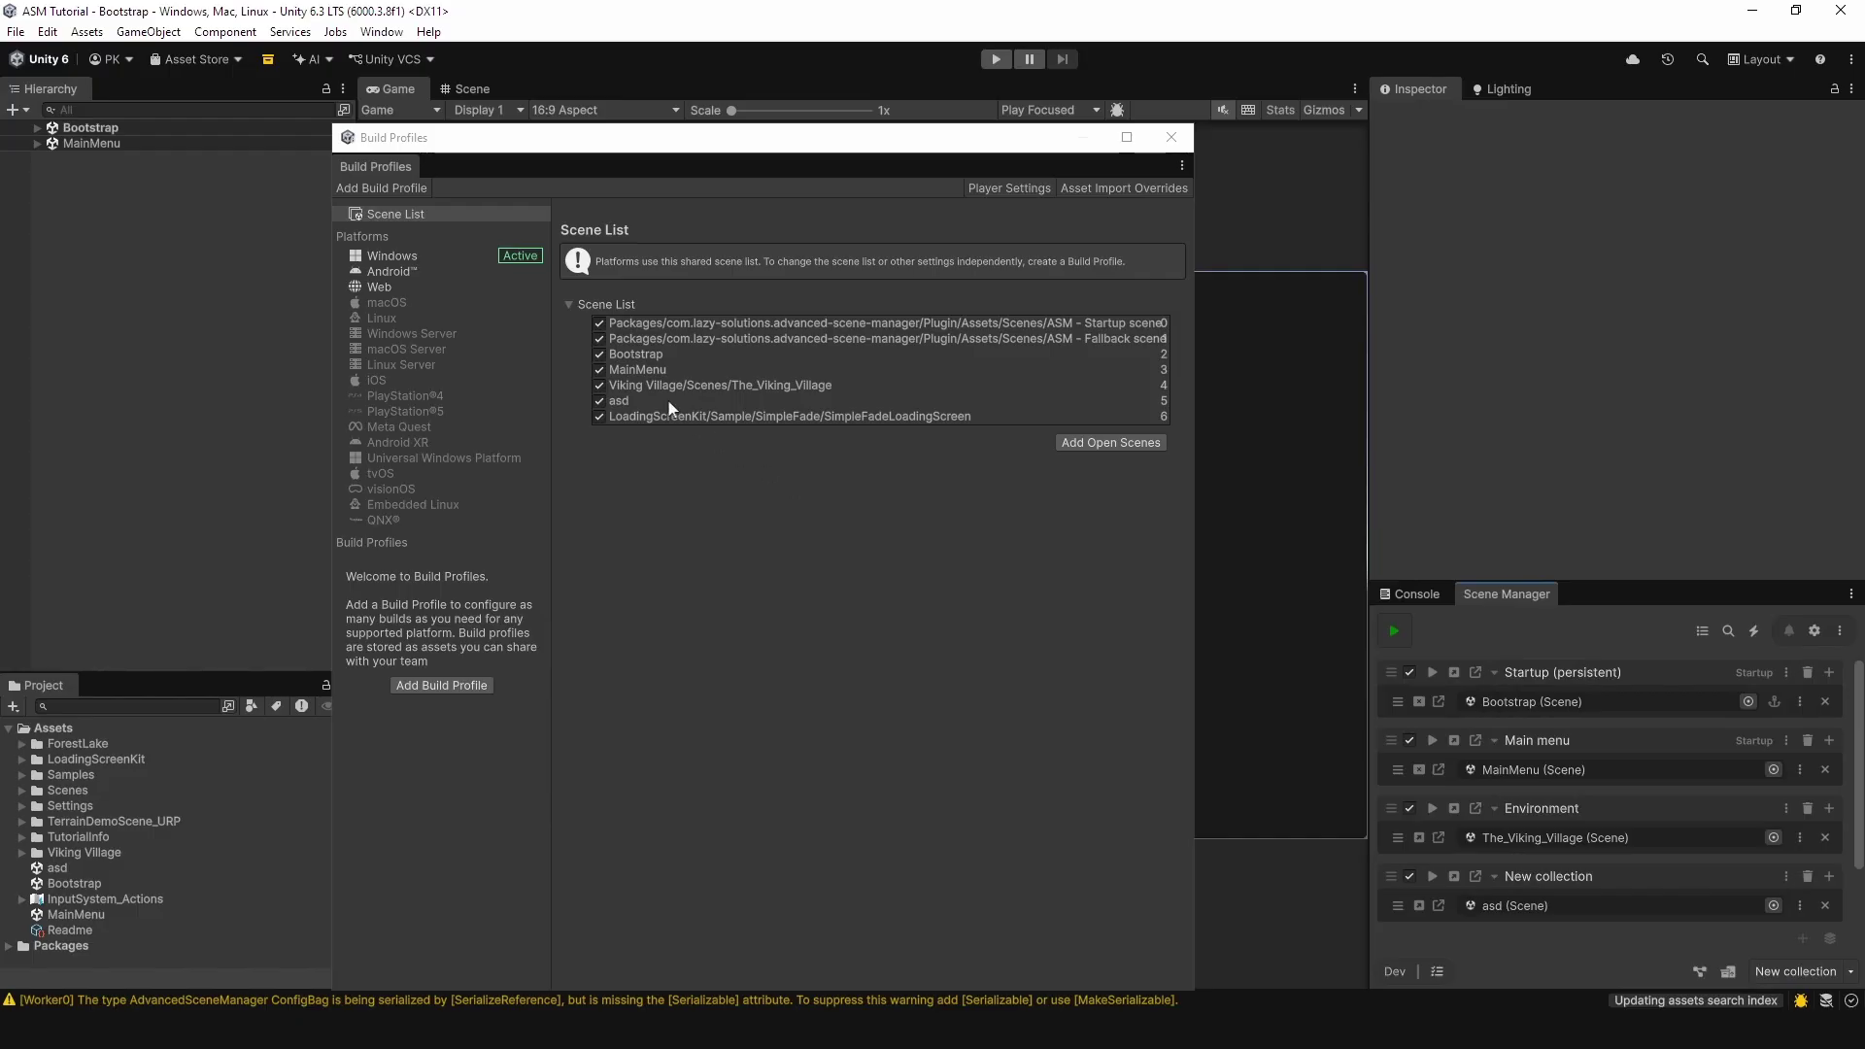
left_click(669, 401)
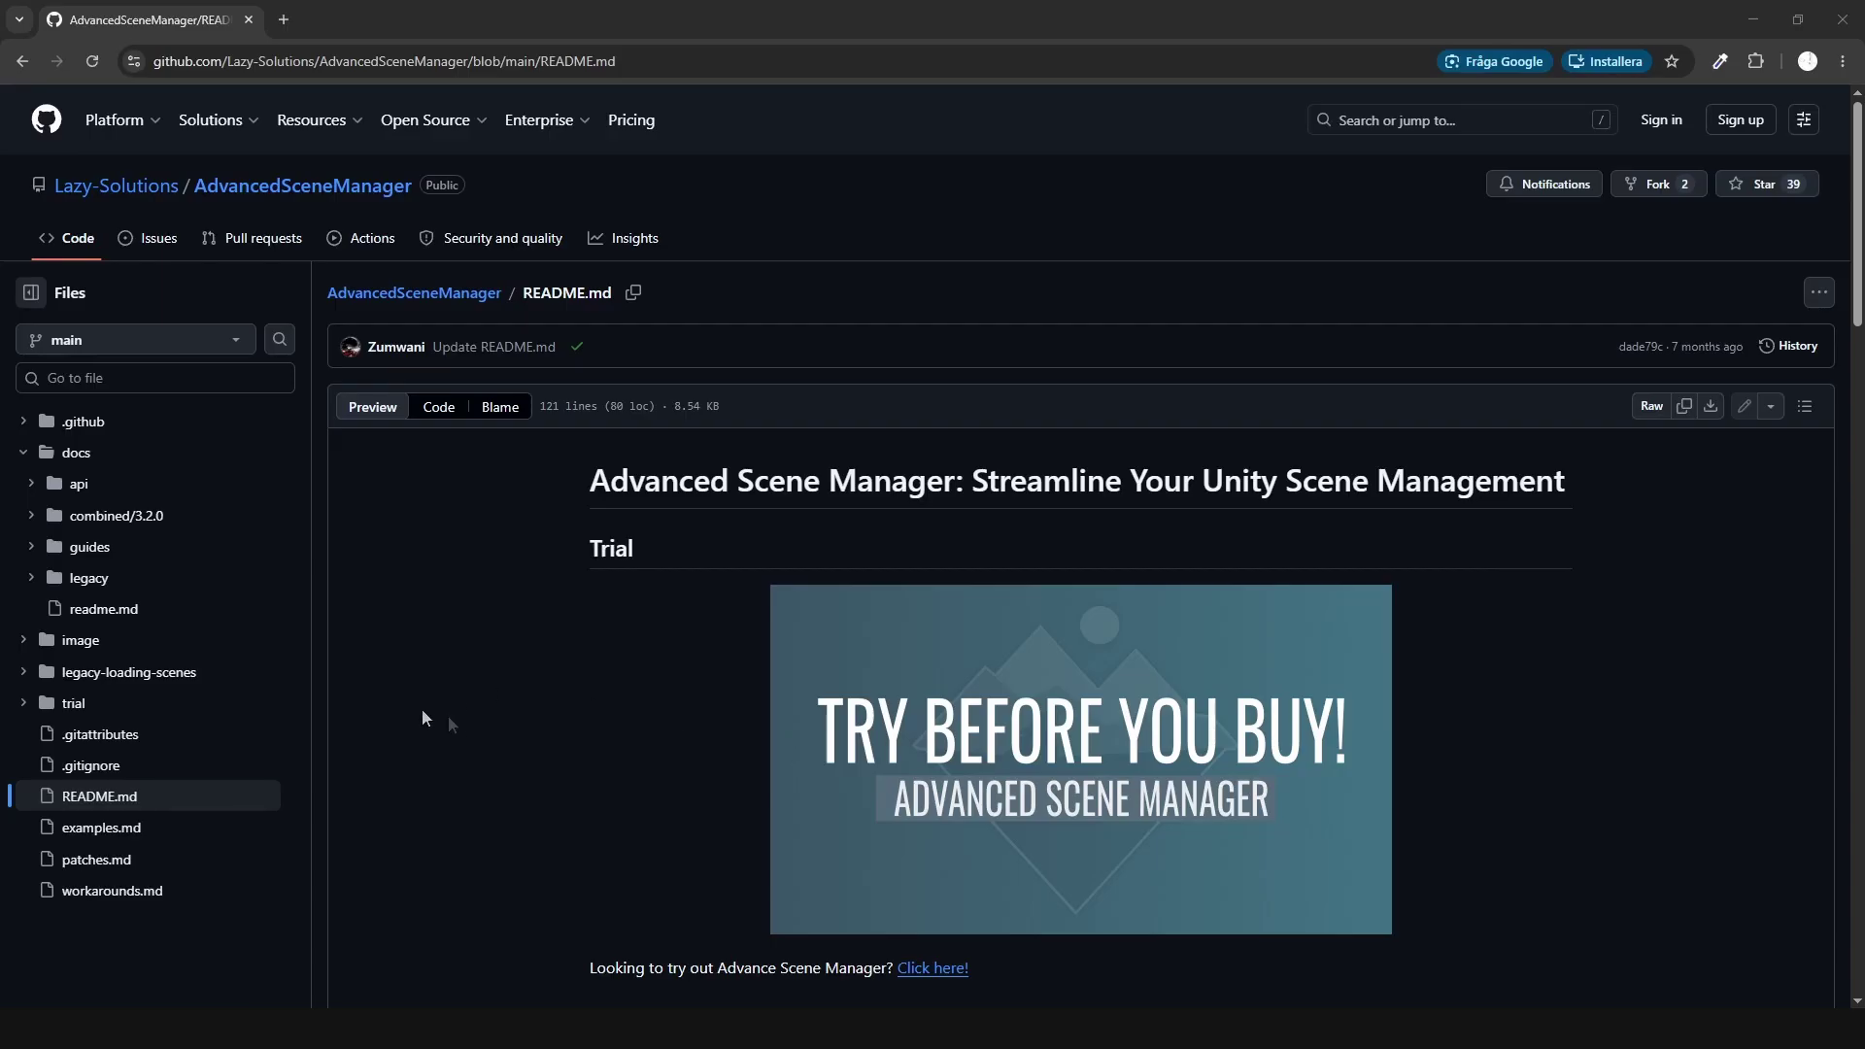
Step: Switch to the AdvancedSceneManager GitHub repository, browse the docs' api and guides folders, and open Event-callbacks.md under callbacks
left_click(108, 491)
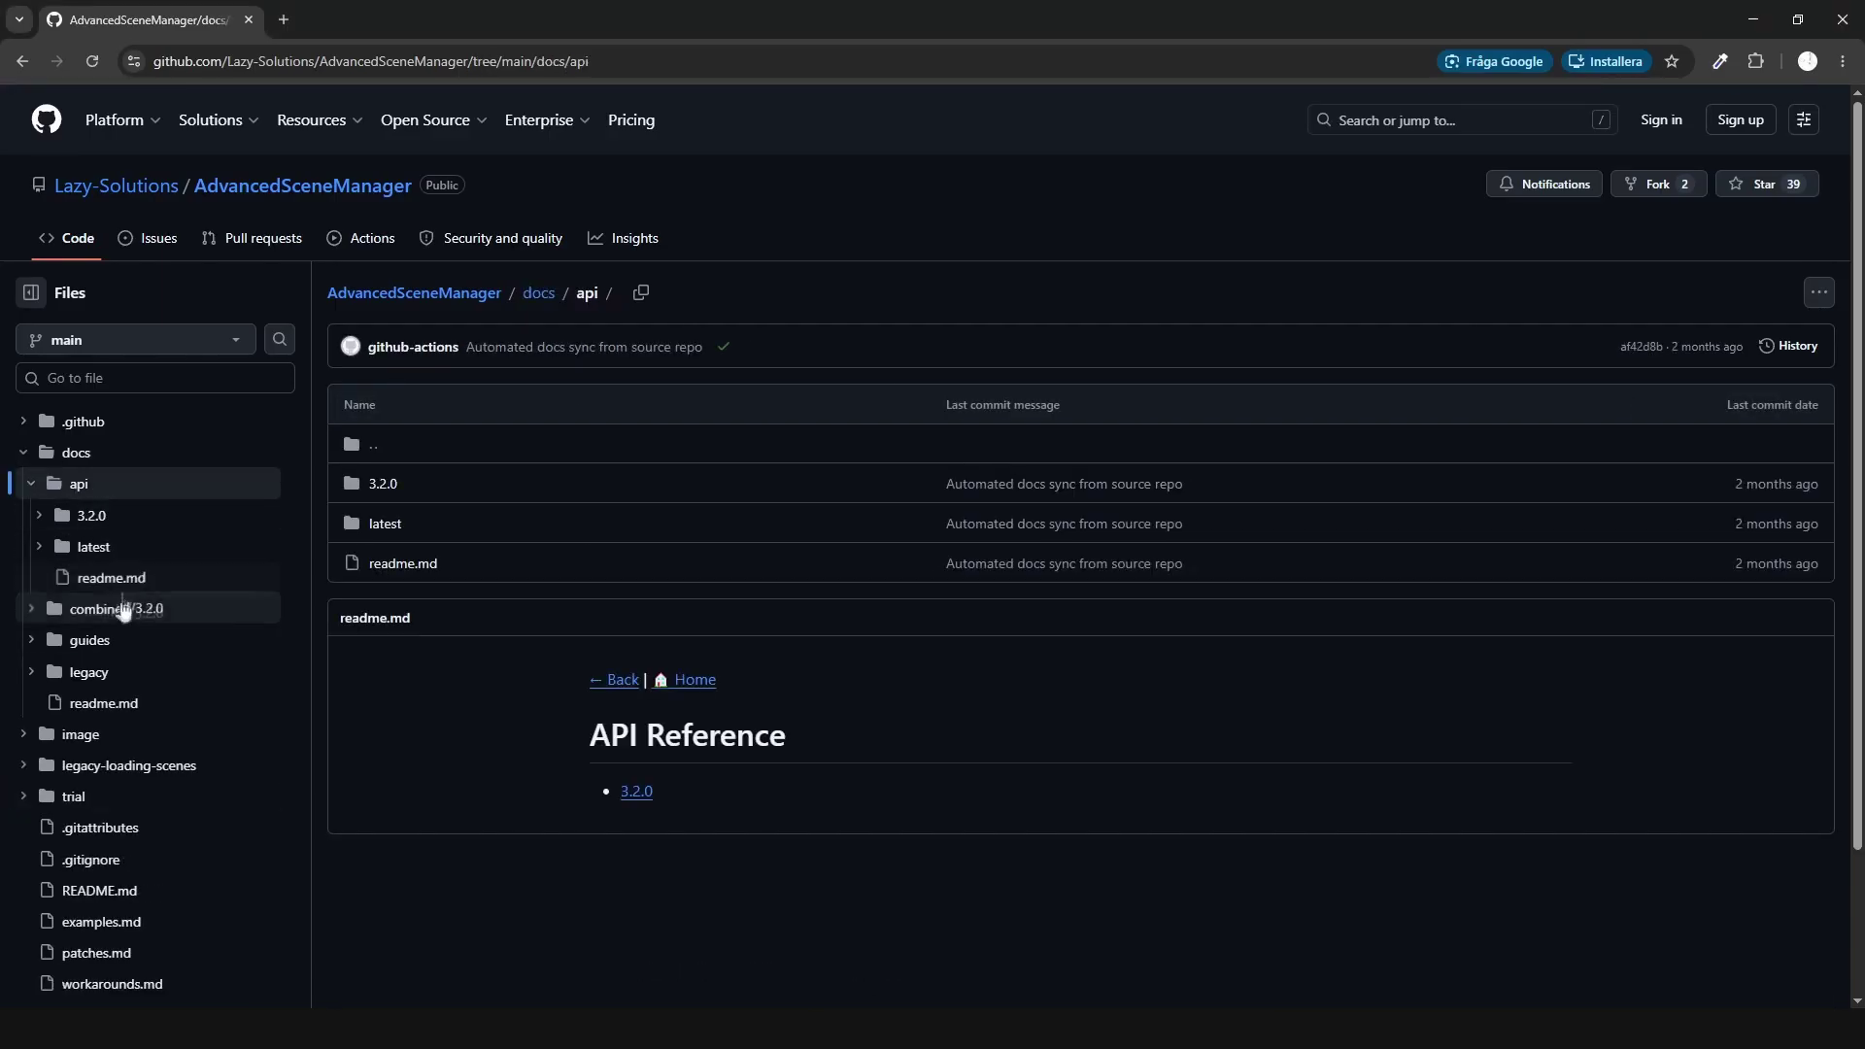
left_click(101, 641)
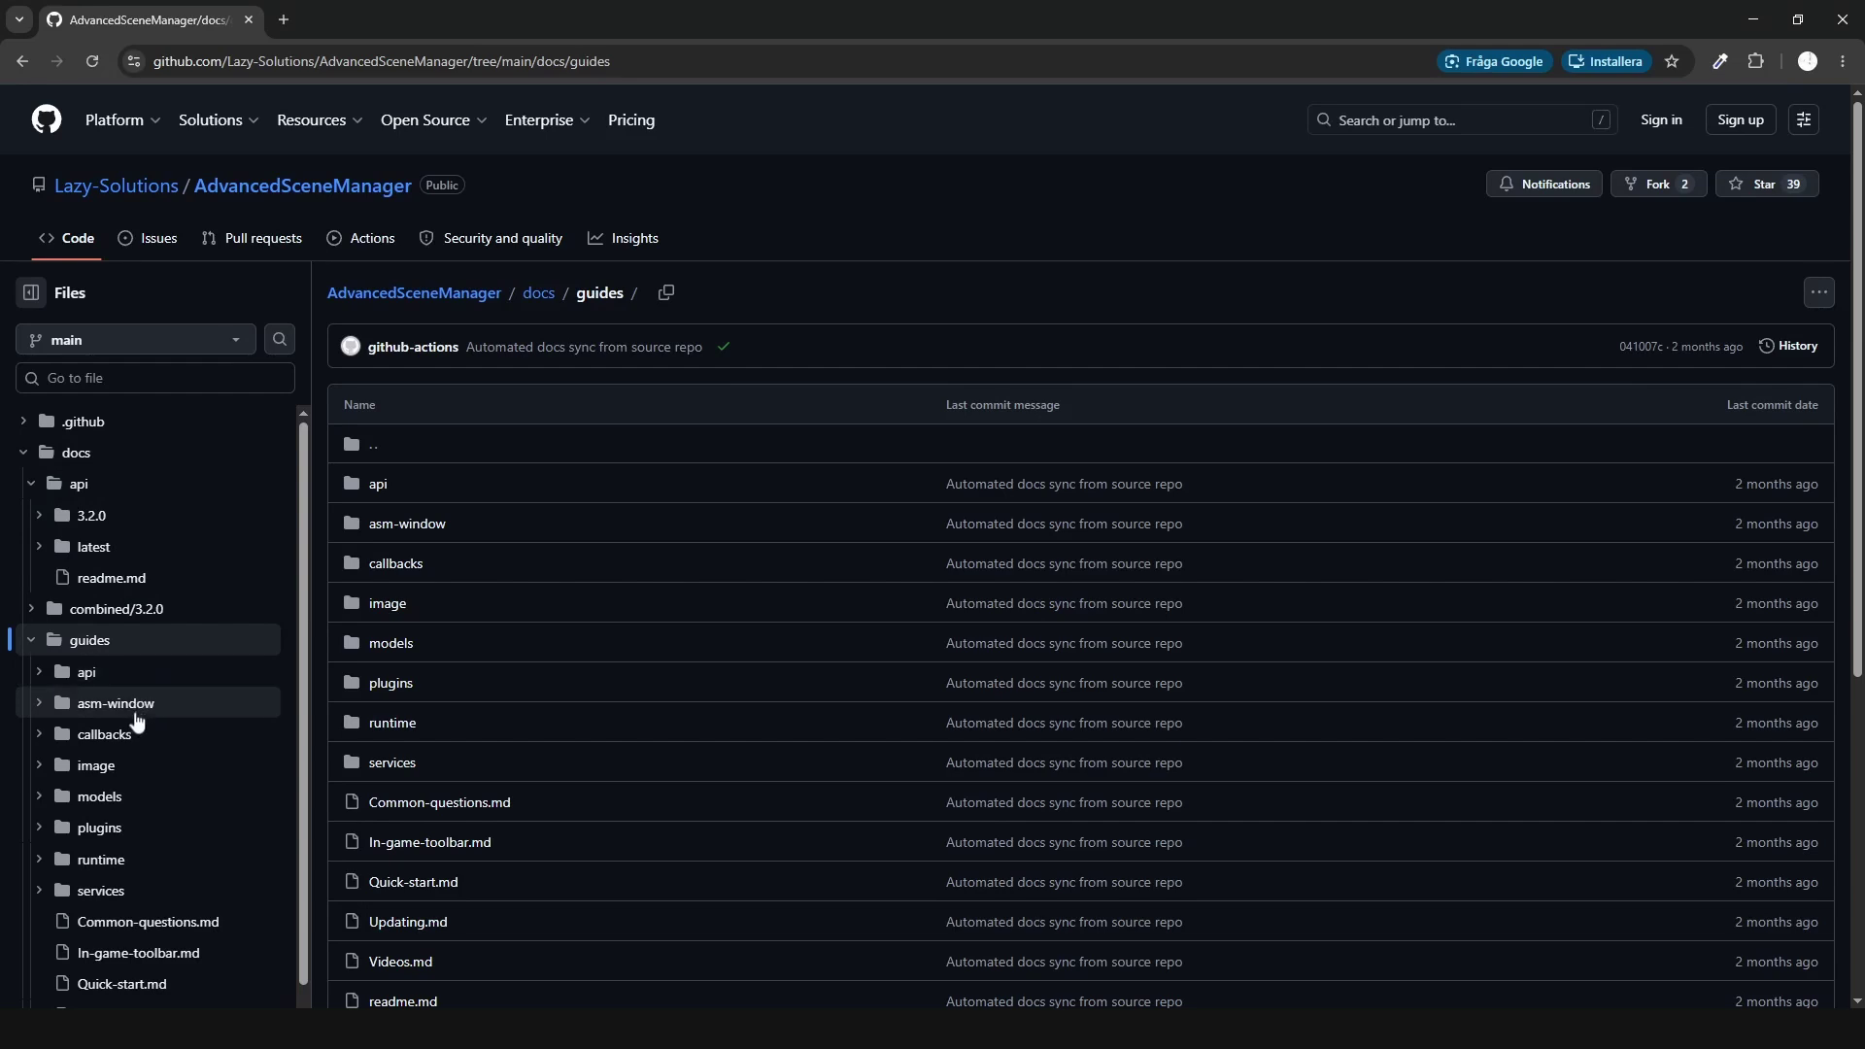
left_click(144, 738)
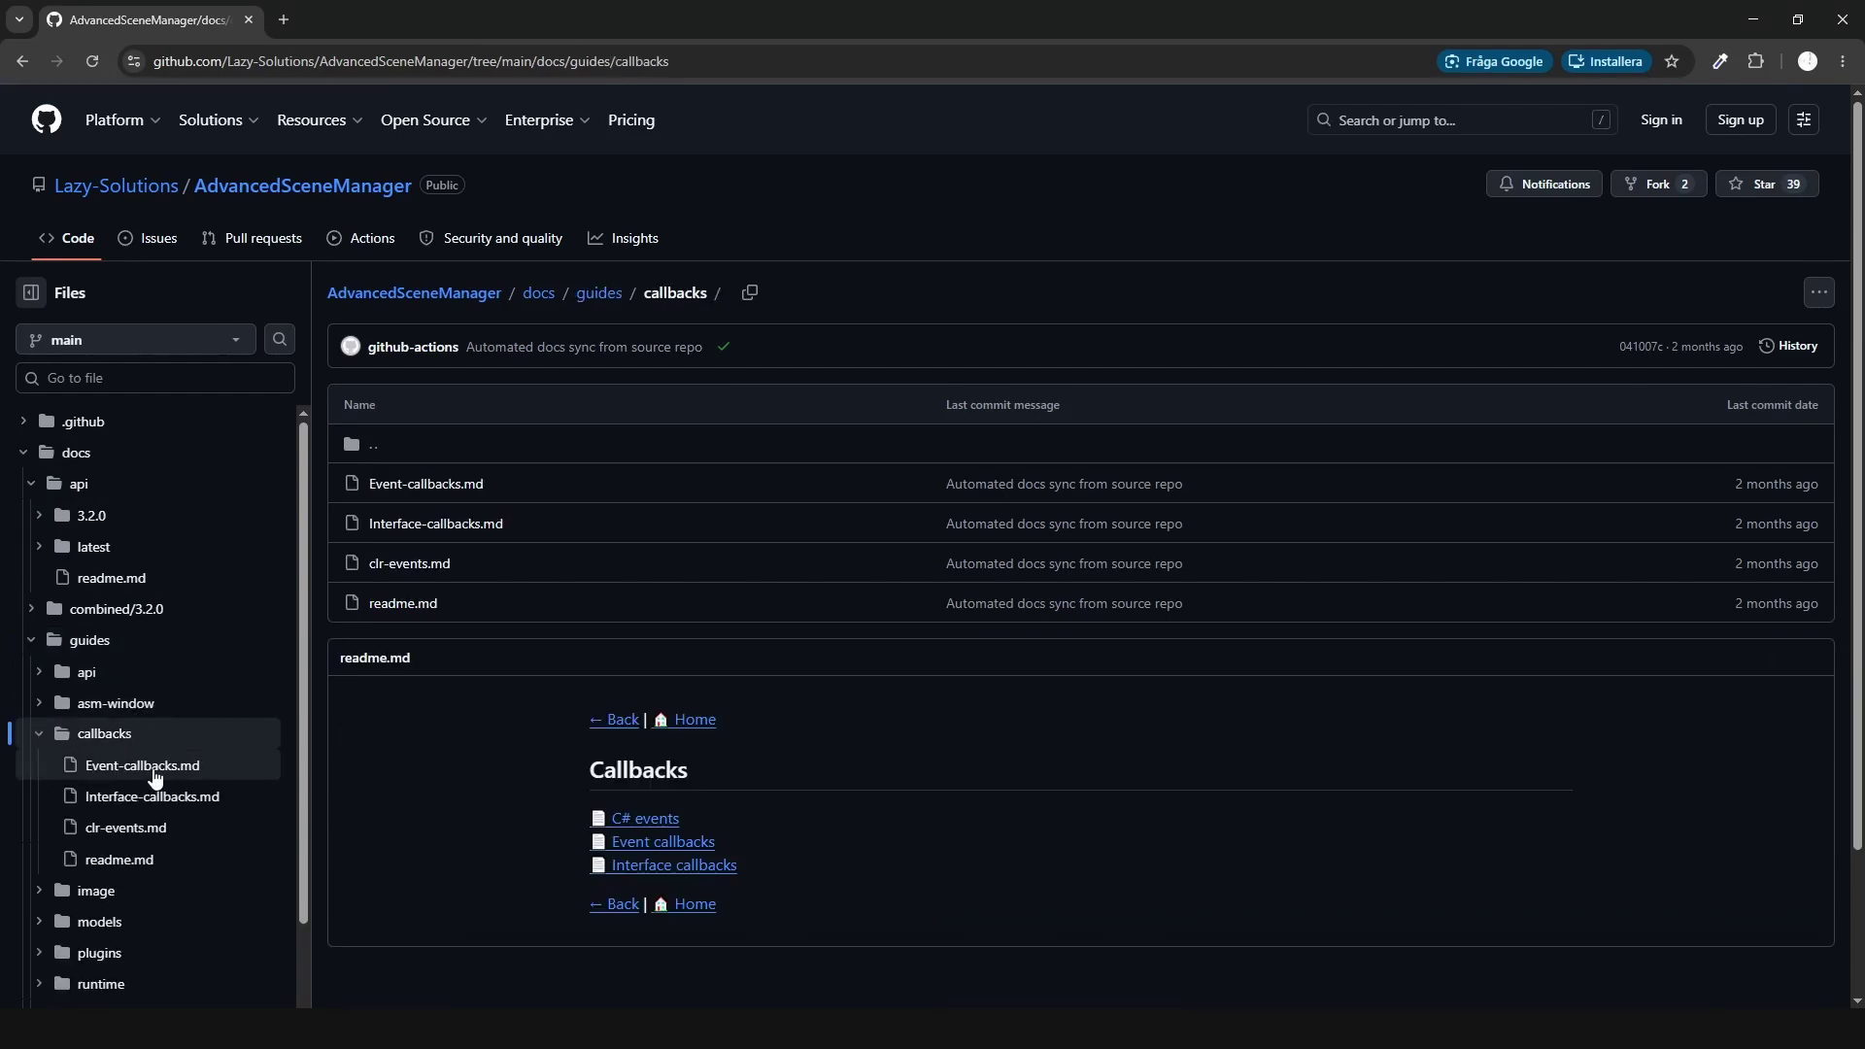
left_click(154, 772)
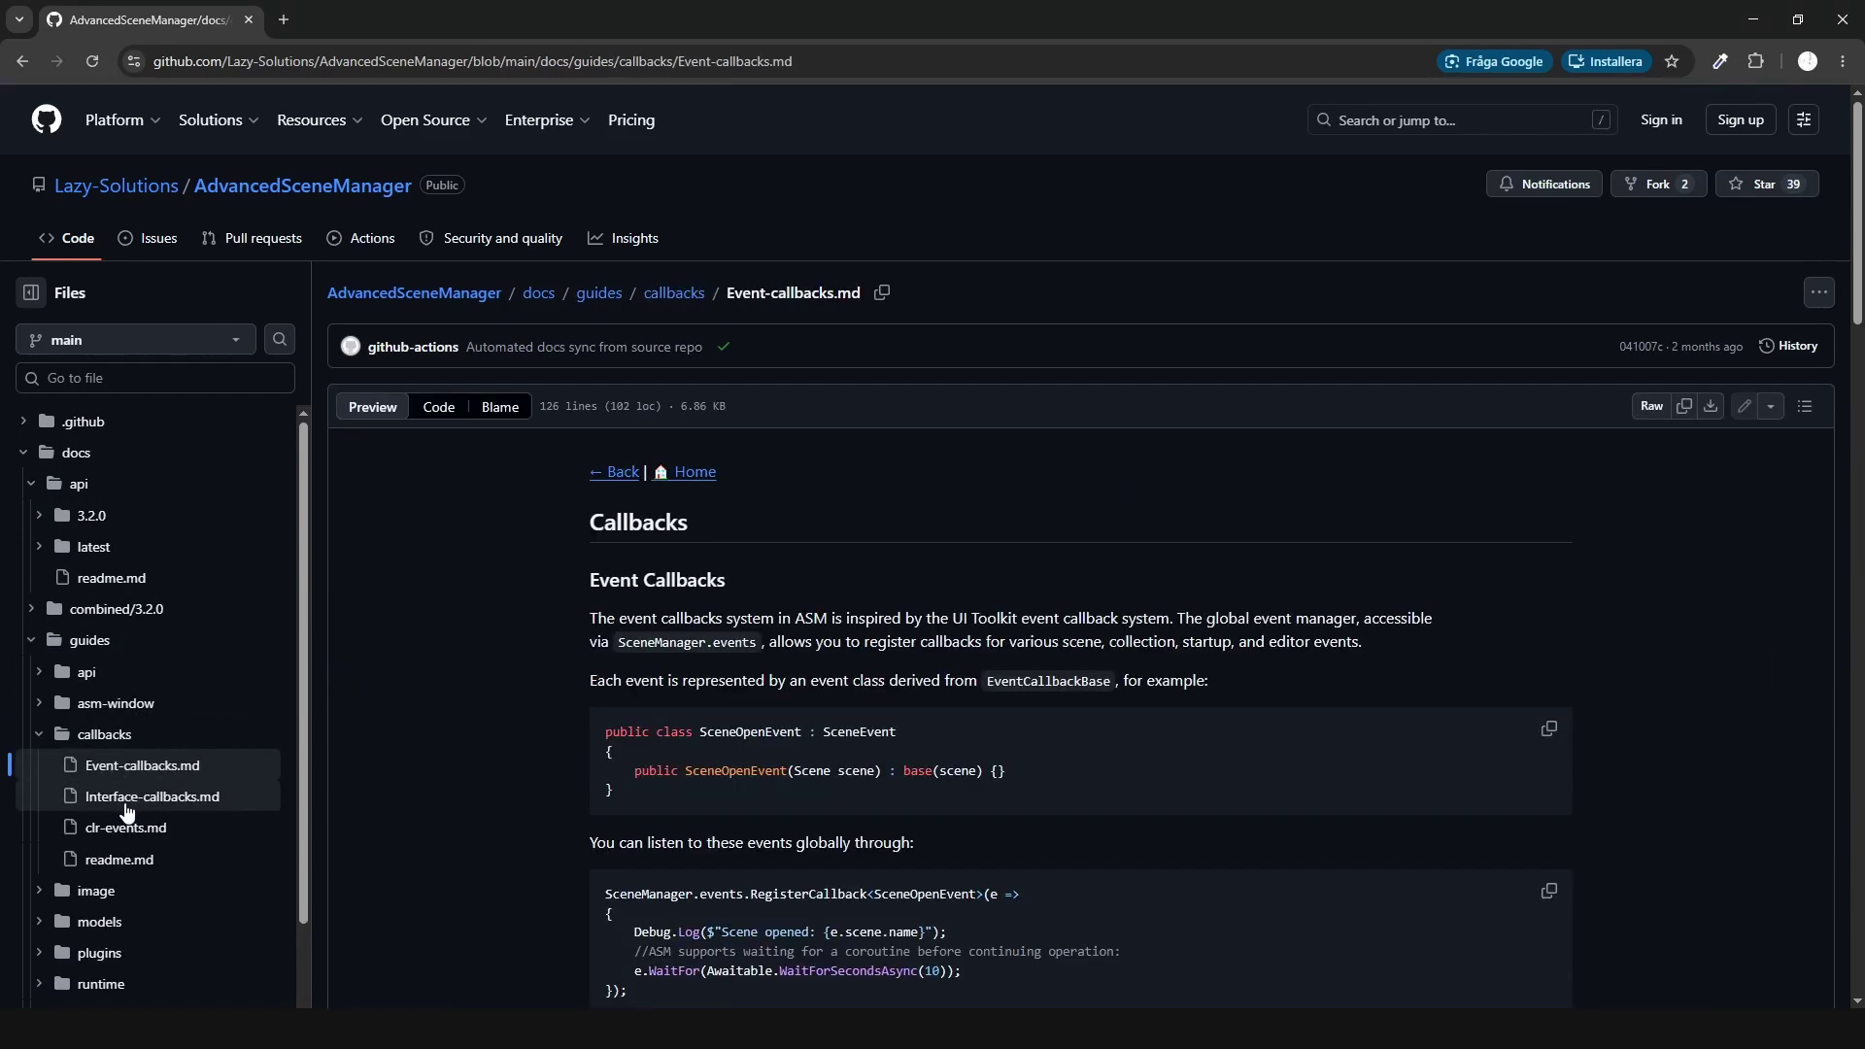